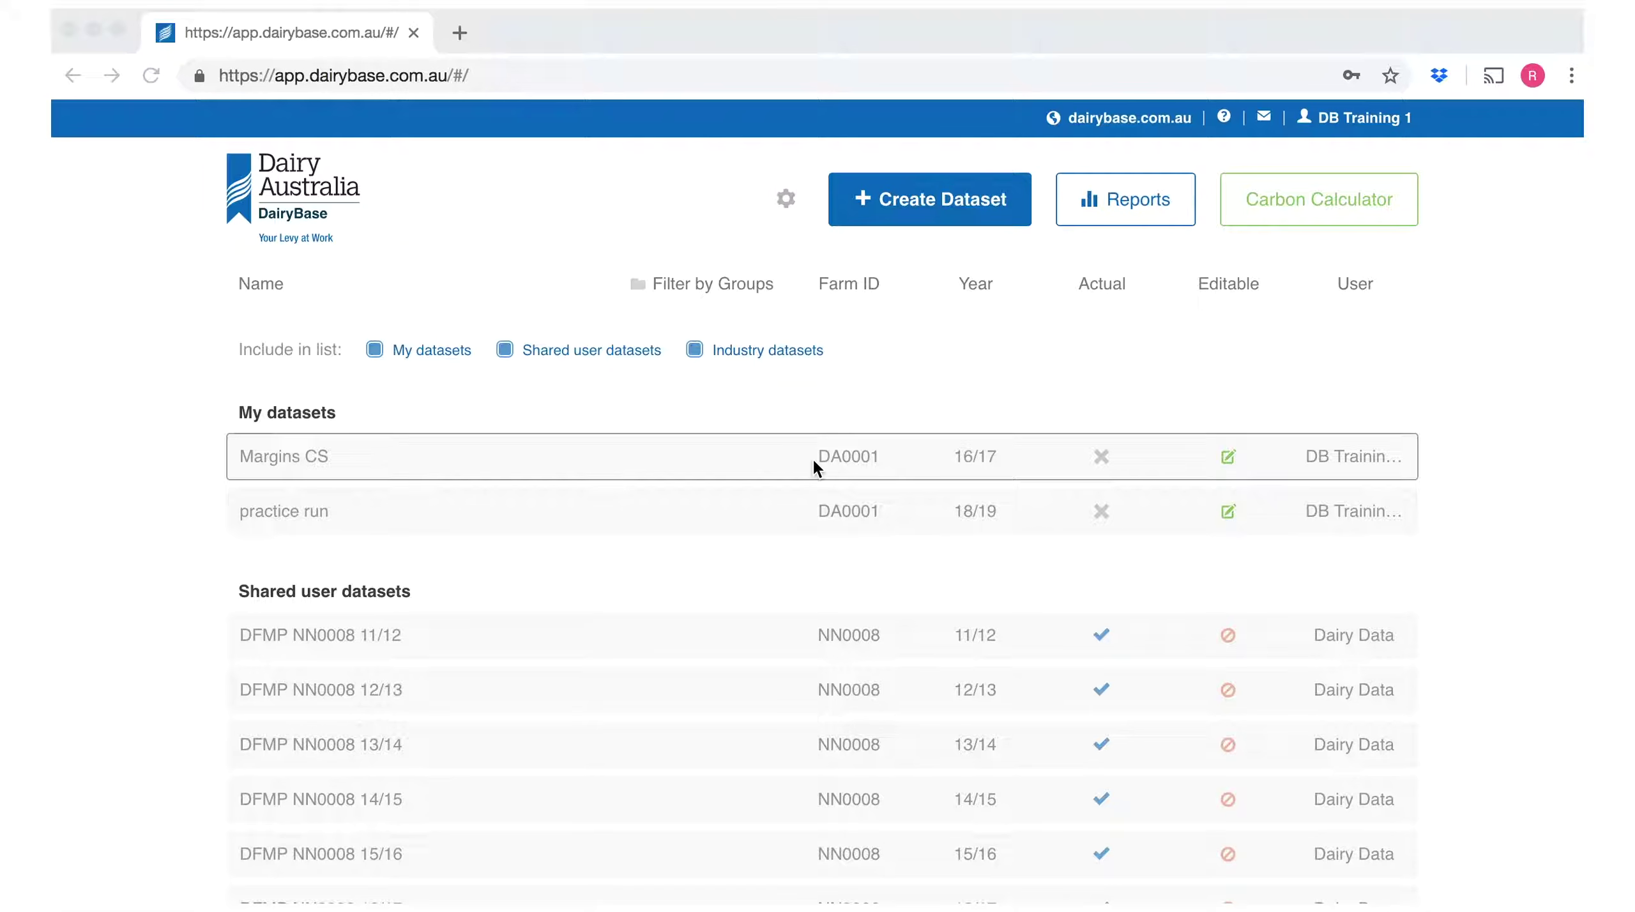
Create a new dataset named "Case Study Farm", keeping the default farm, region, year and privacy settings
{"action": "left_click", "coordinate": [920, 199]}
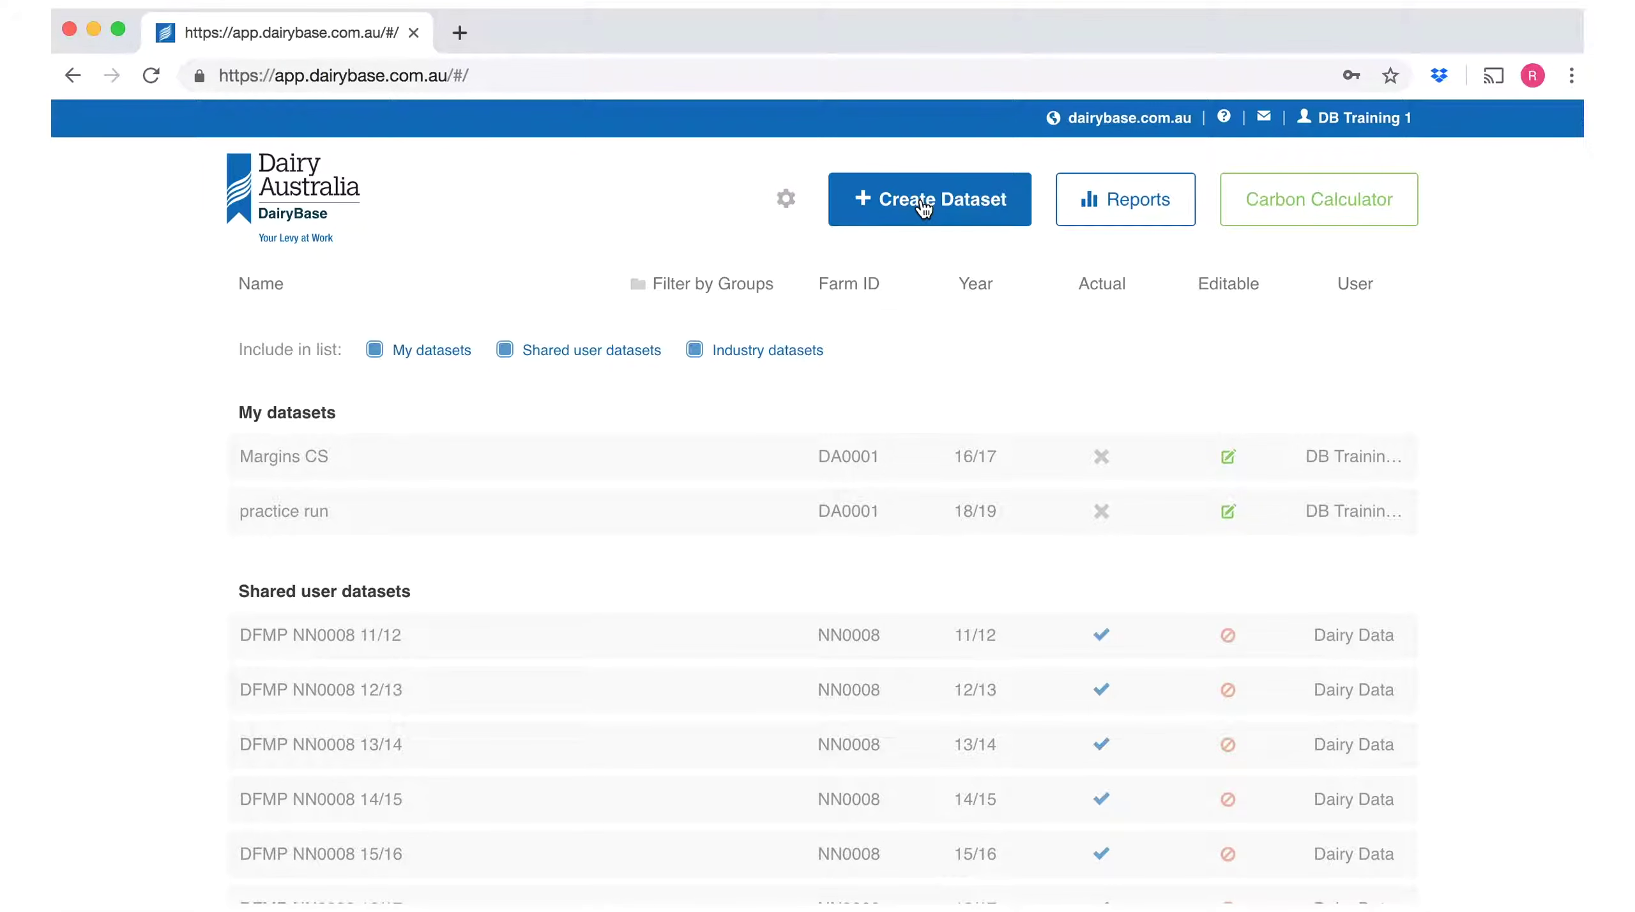
{"action": "left_click", "coordinate": [923, 205]}
{"action": "left_click", "coordinate": [726, 217]}
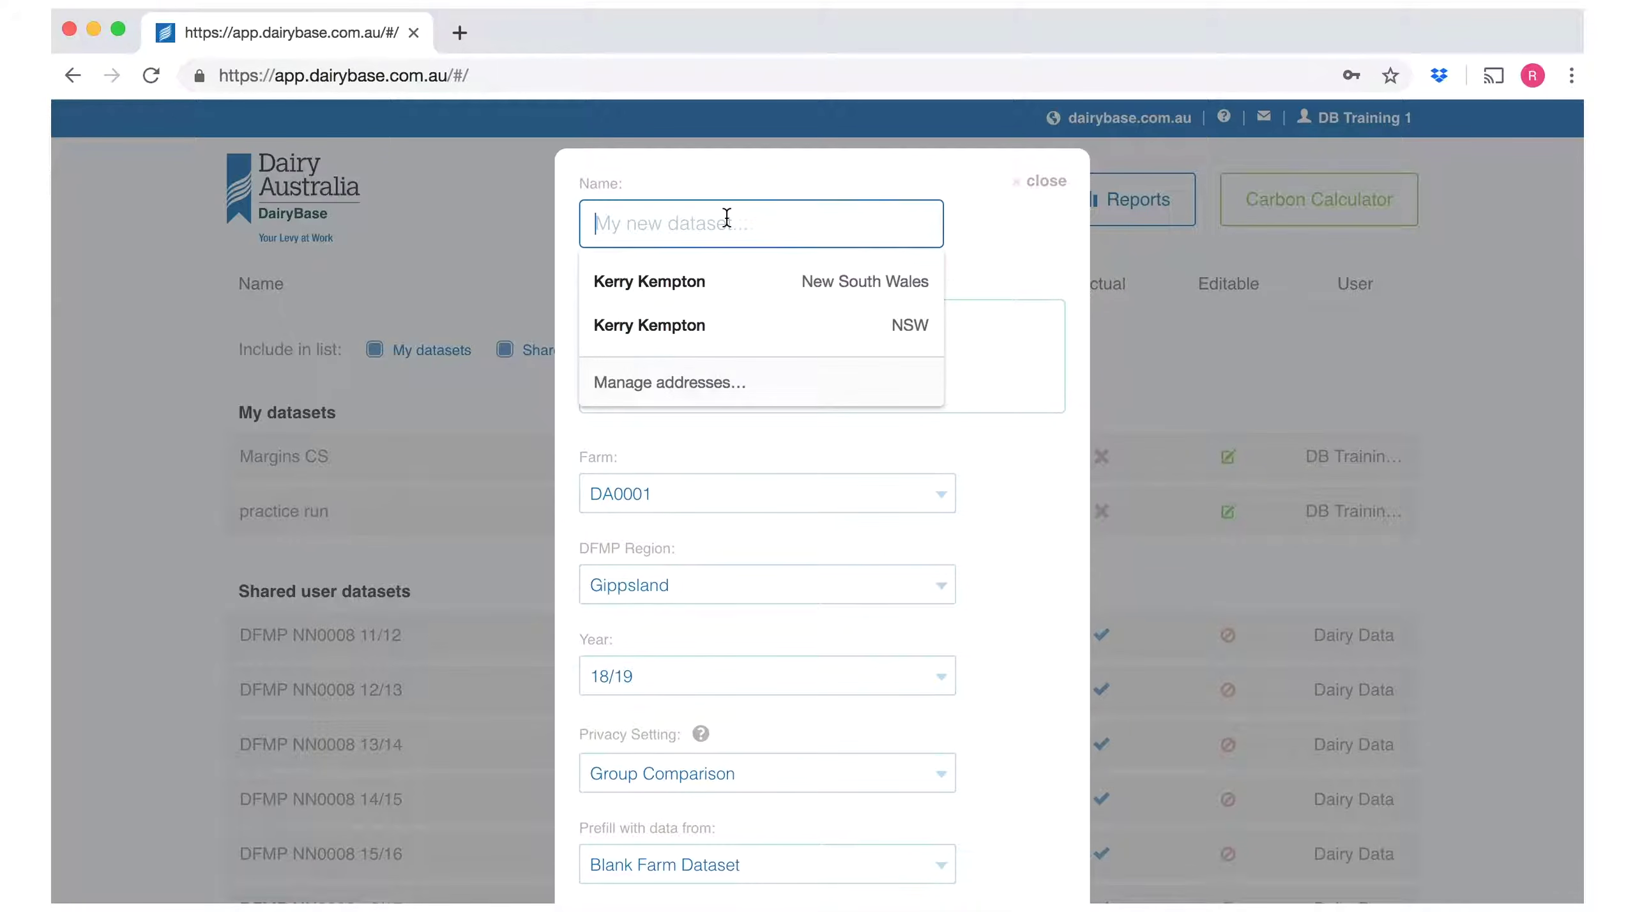
{"action": "type", "text": "Case "}
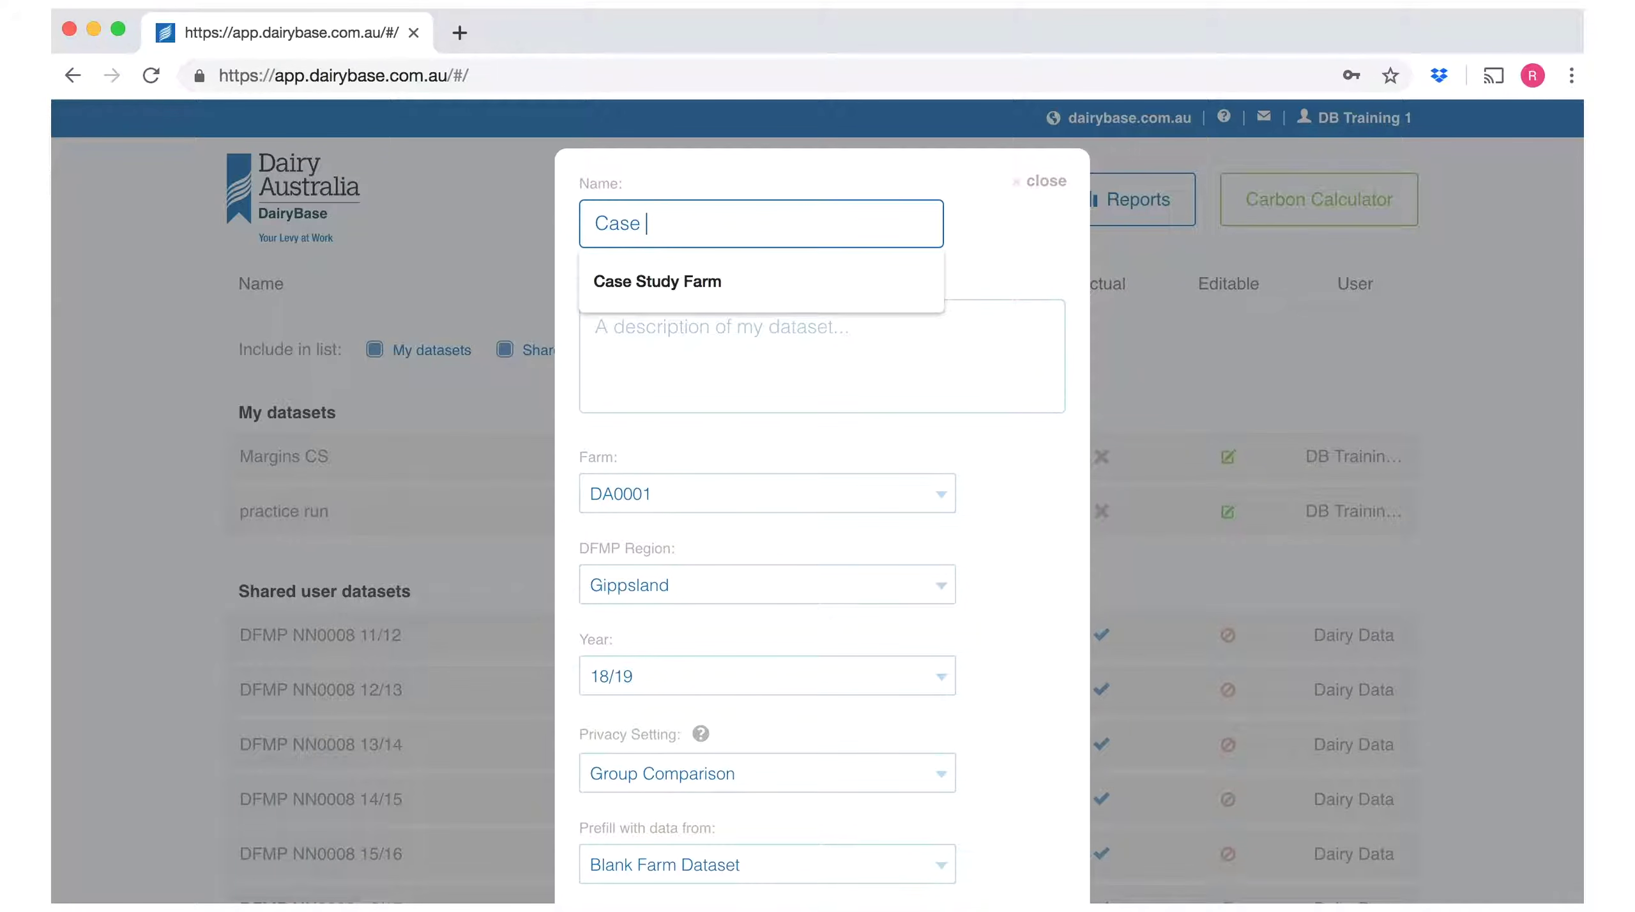
{"action": "type", "text": "Study Farm"}
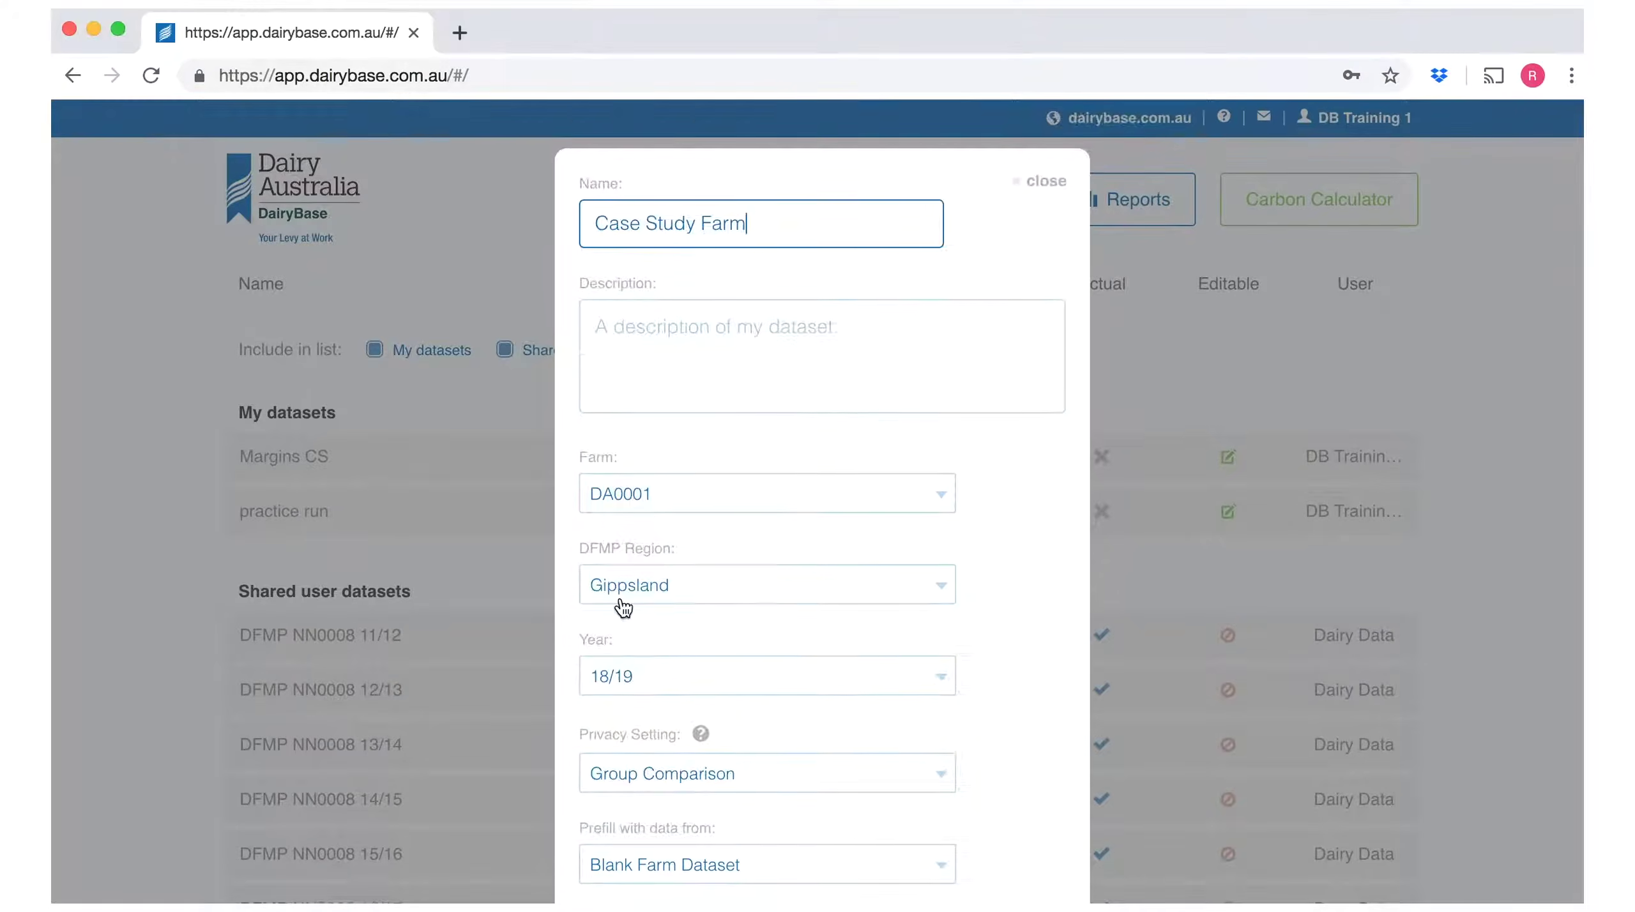
{"action": "scroll", "coordinate": [622, 610], "scroll_direction": "down", "scroll_amount": 3}
{"action": "left_click", "coordinate": [639, 856]}
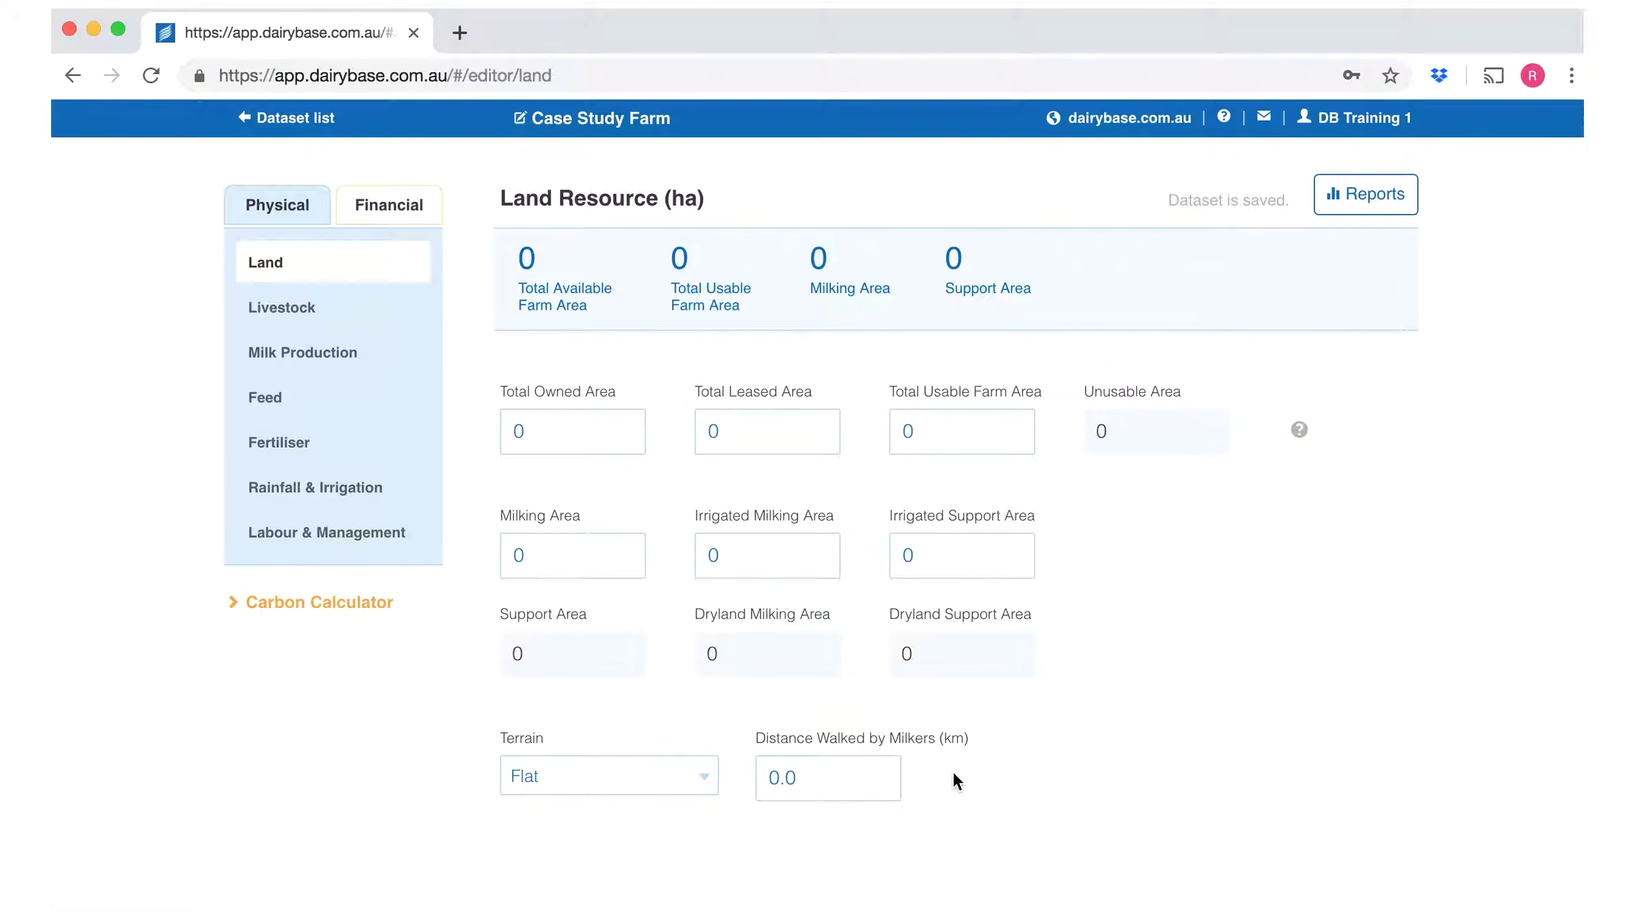
Enter the land areas: 220 ha owned, 40 ha leased, 220 ha usable and 120 ha milking area
{"action": "left_click", "coordinate": [543, 423]}
{"action": "type", "text": "220"}
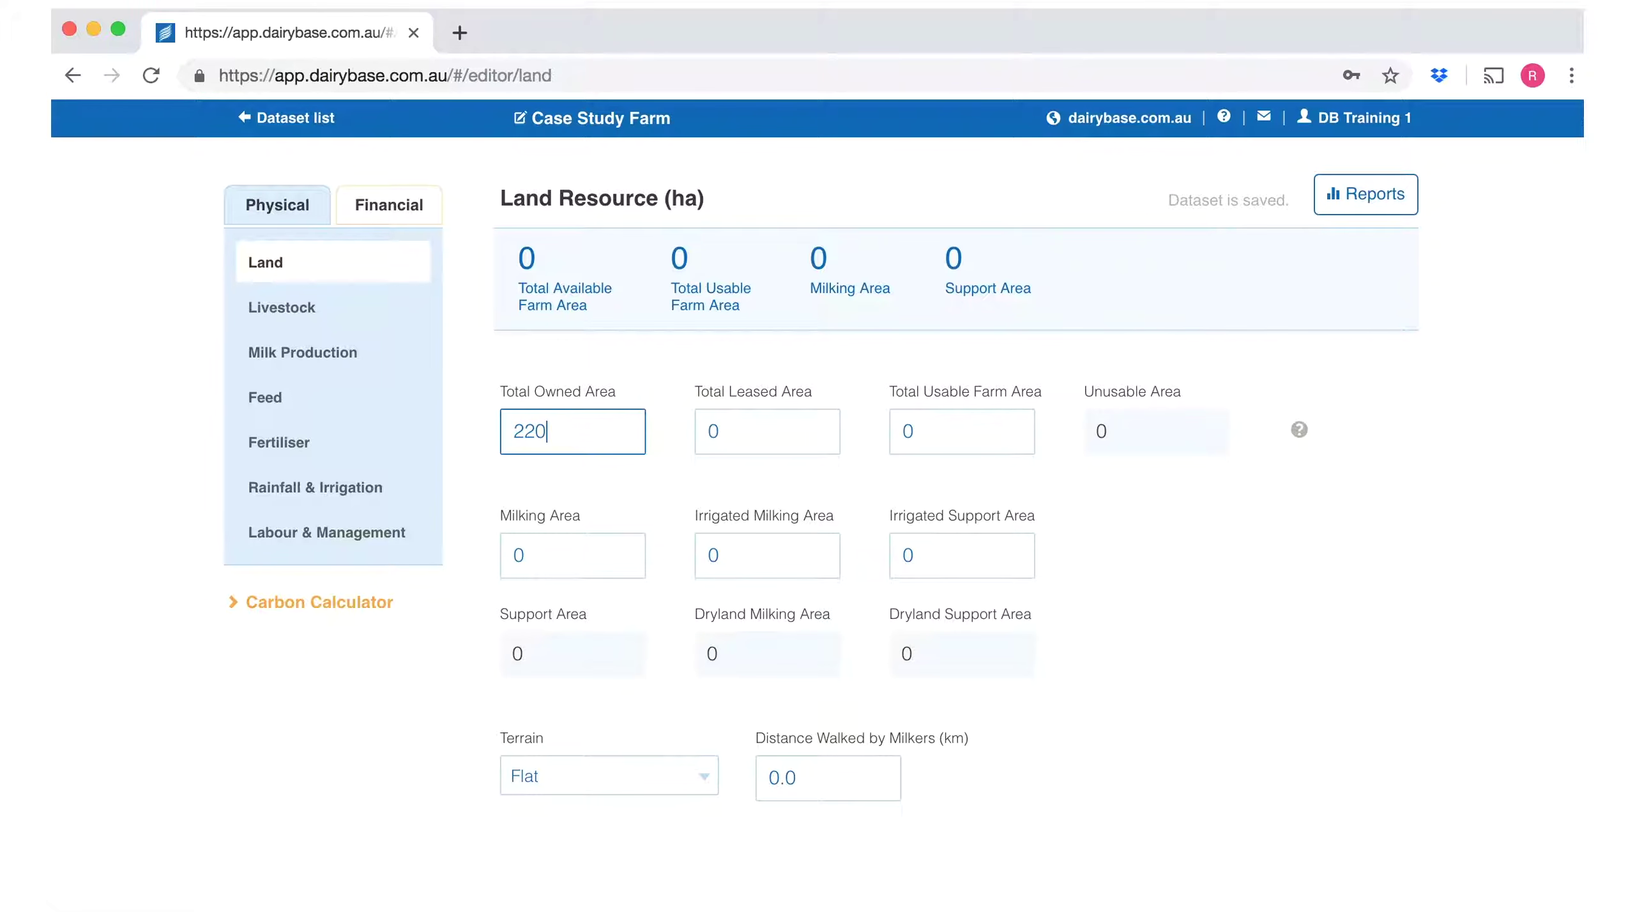
{"action": "key", "text": "Tab"}
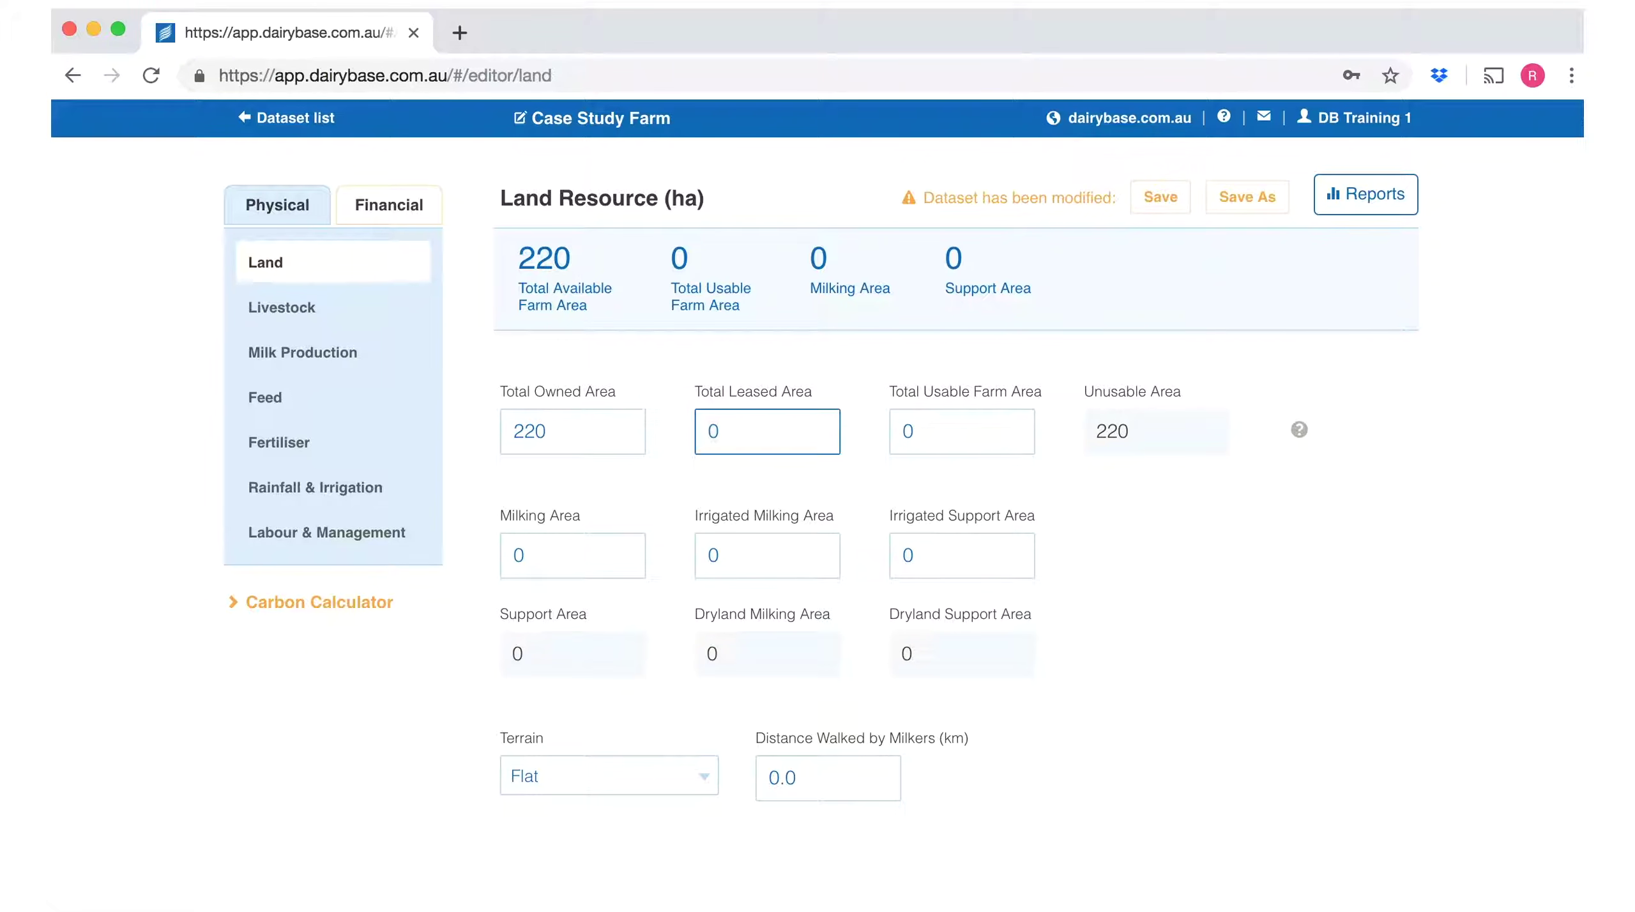
{"action": "type", "text": "40"}
{"action": "key", "text": "Tab"}
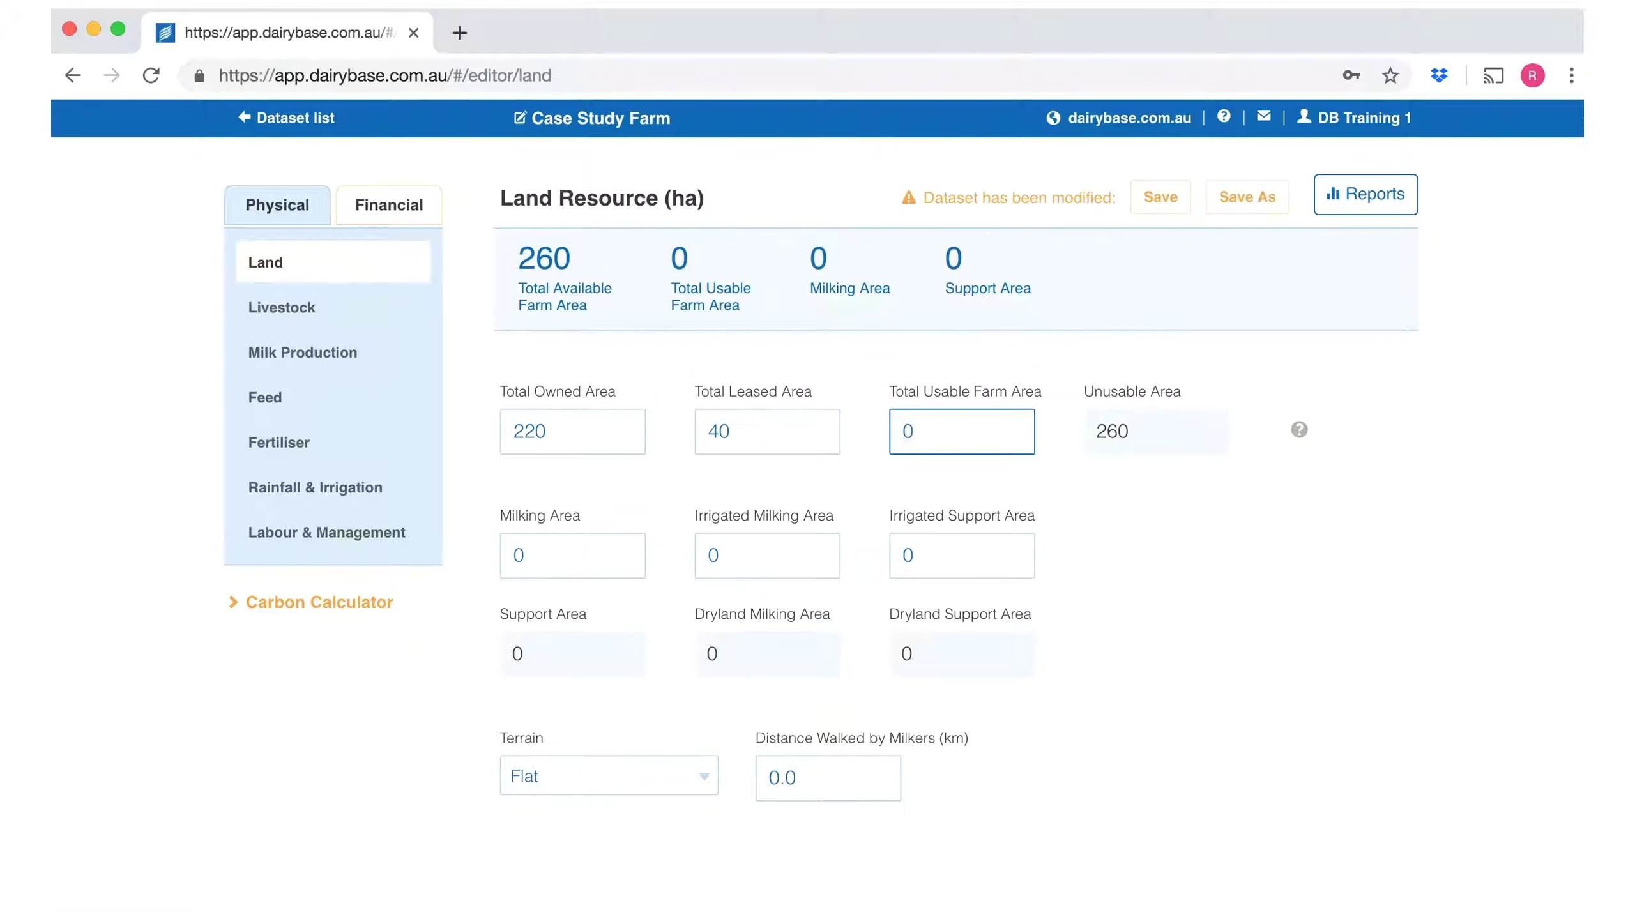
{"action": "type", "text": "220"}
{"action": "key", "text": "Tab"}
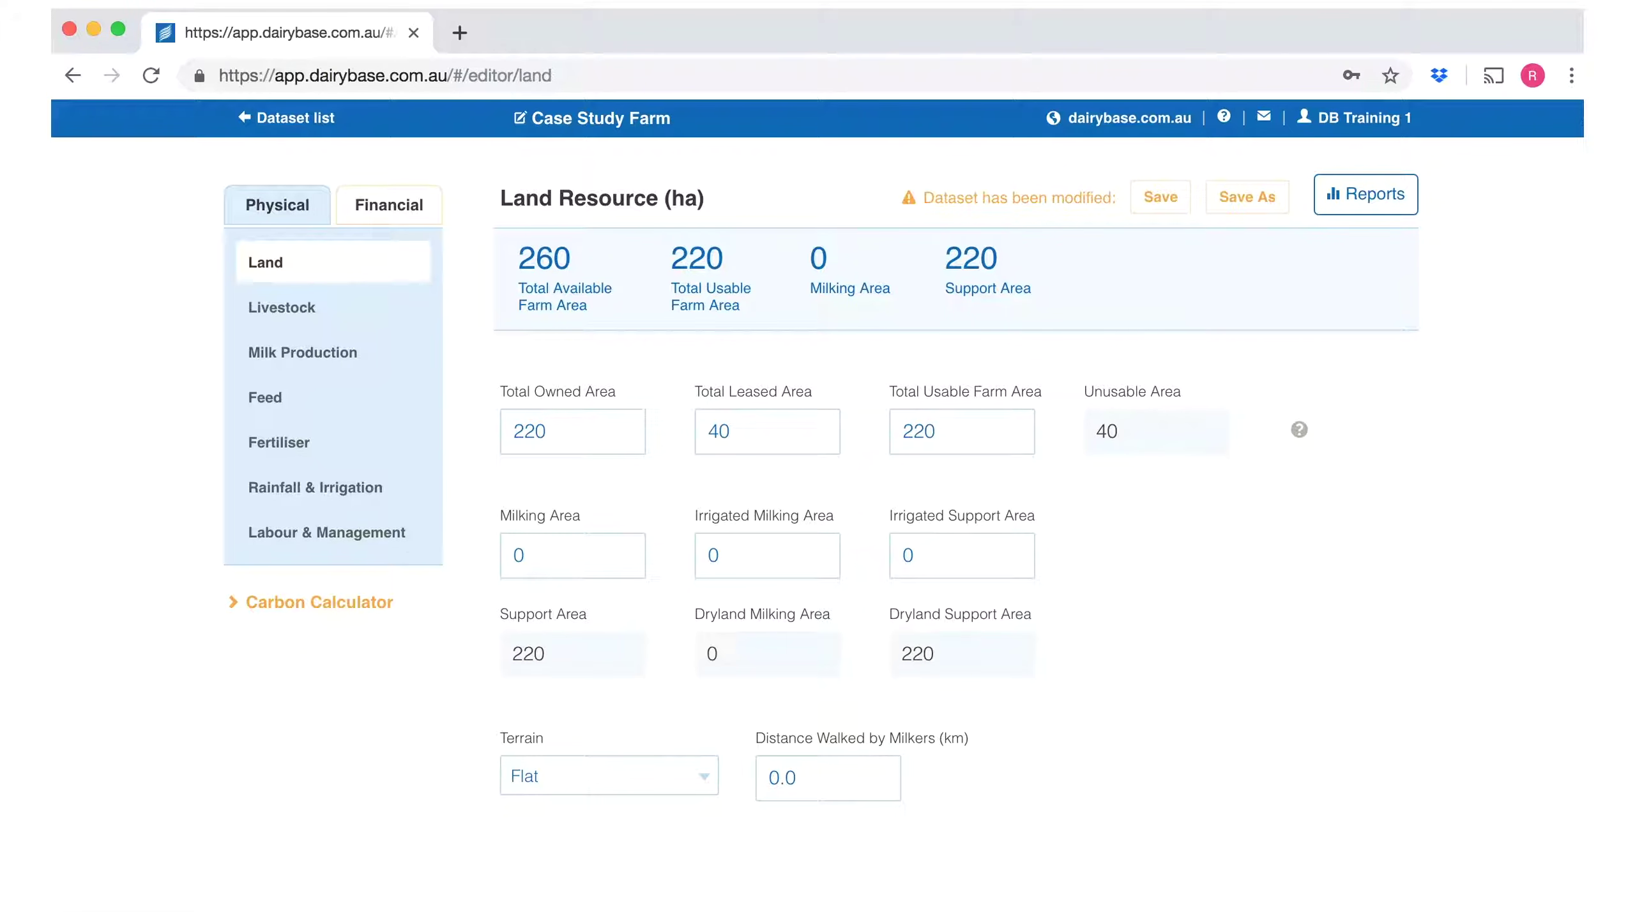
{"action": "left_click", "coordinate": [535, 562]}
{"action": "type", "text": "12"}
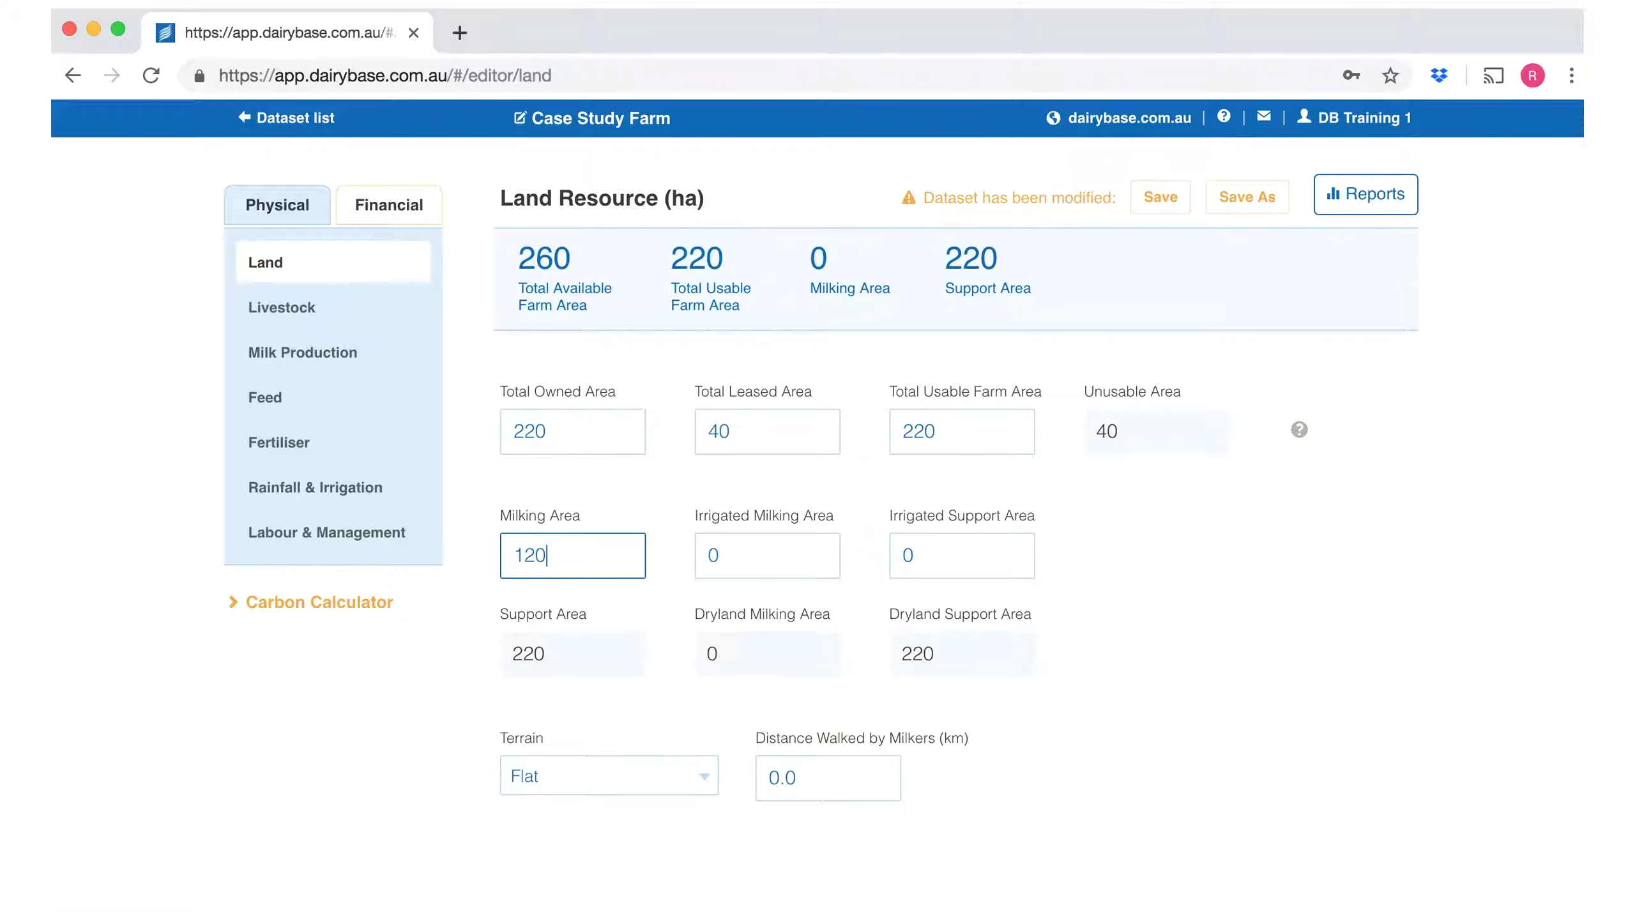
{"action": "key", "text": "Tab"}
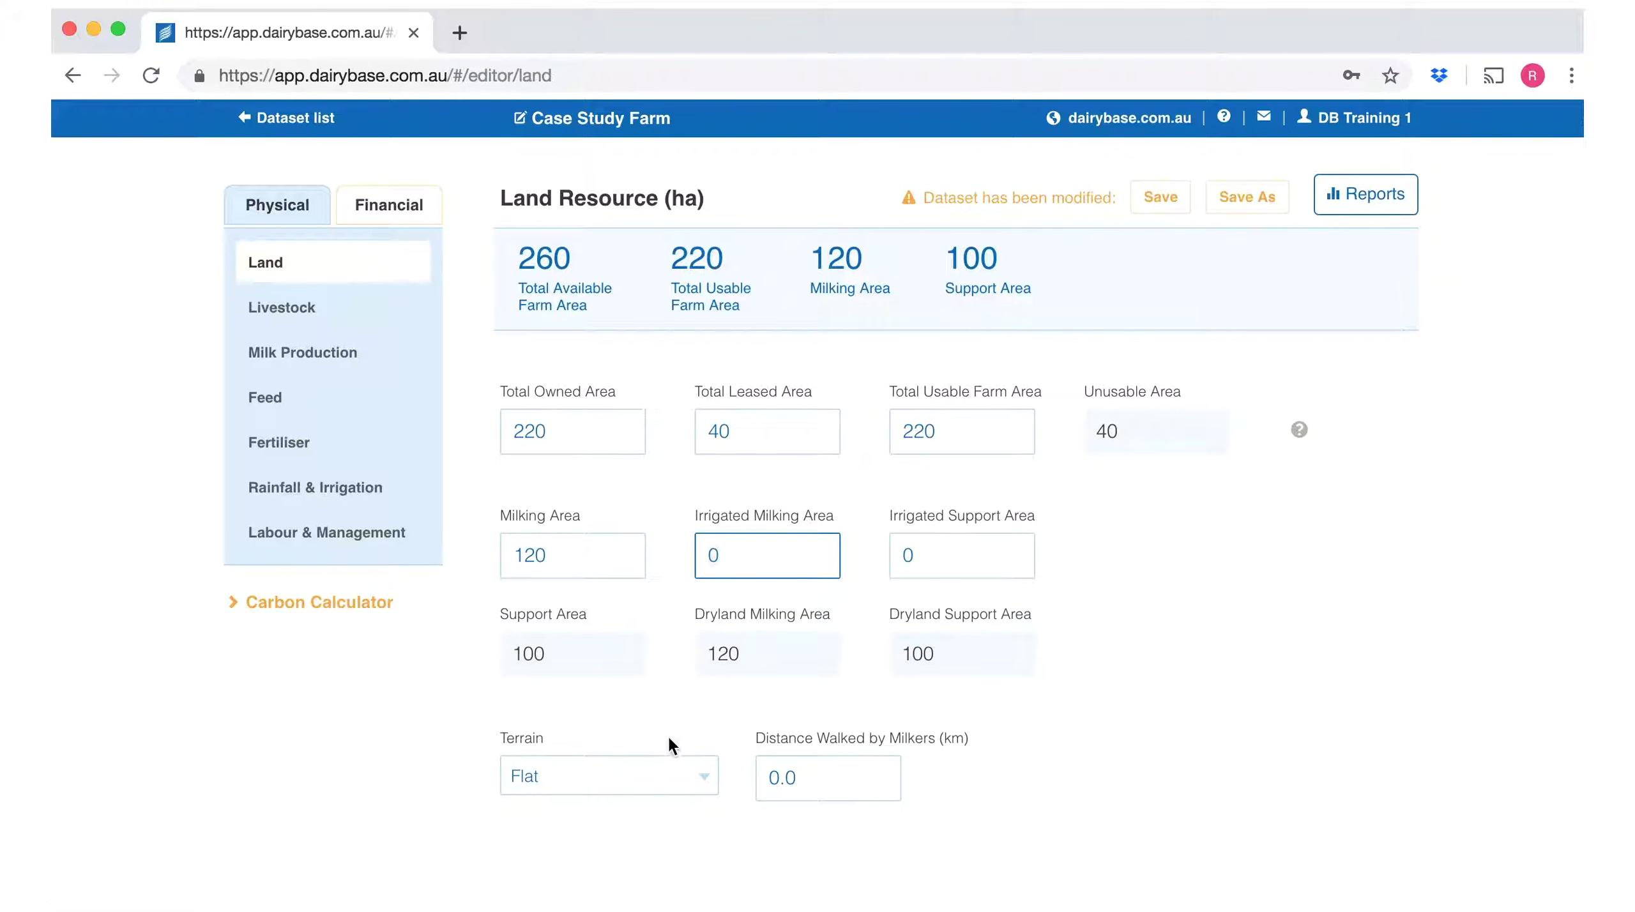
Set the terrain to Undulating and the distance walked by milkers to 3 km, and save the dataset
{"action": "left_click", "coordinate": [697, 775]}
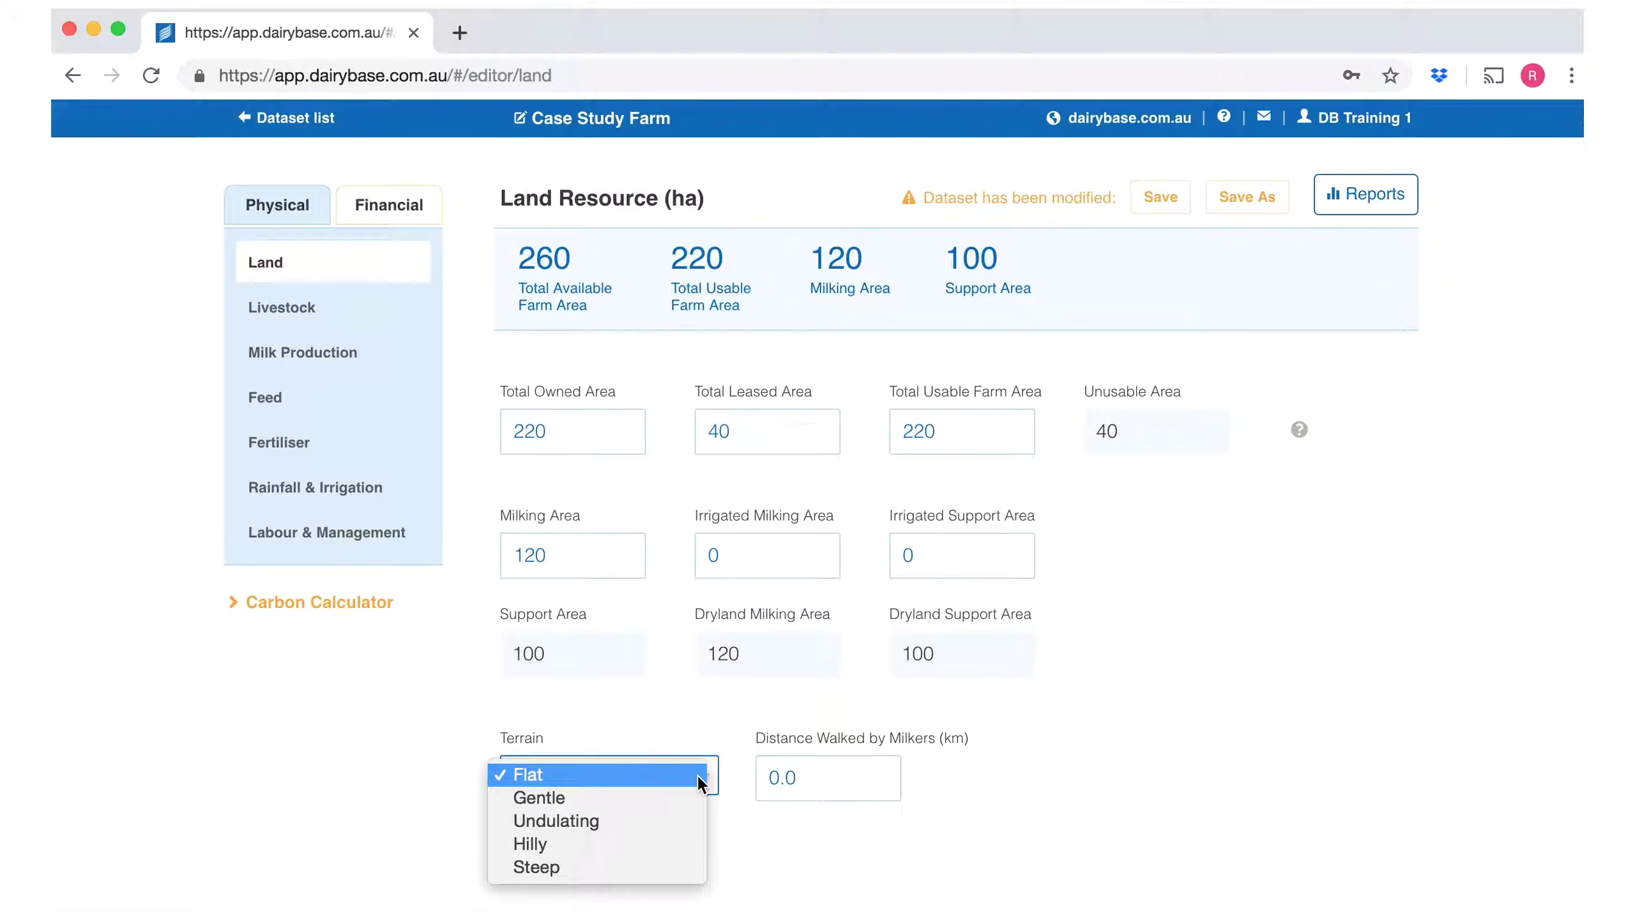
{"action": "left_click", "coordinate": [673, 813]}
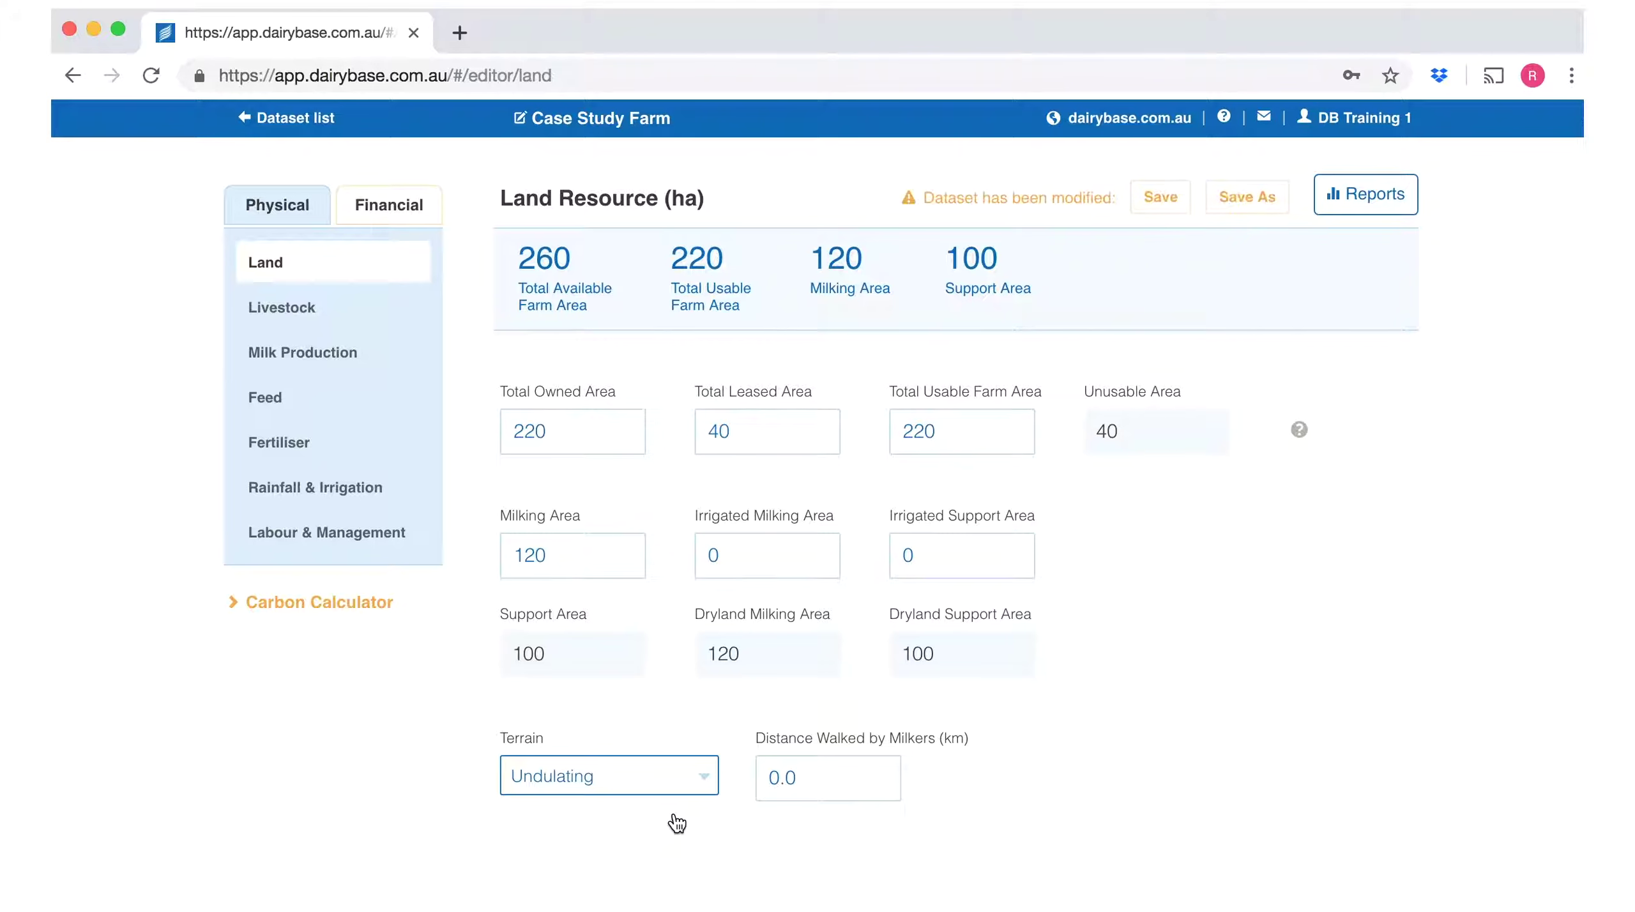
{"action": "left_click", "coordinate": [823, 787]}
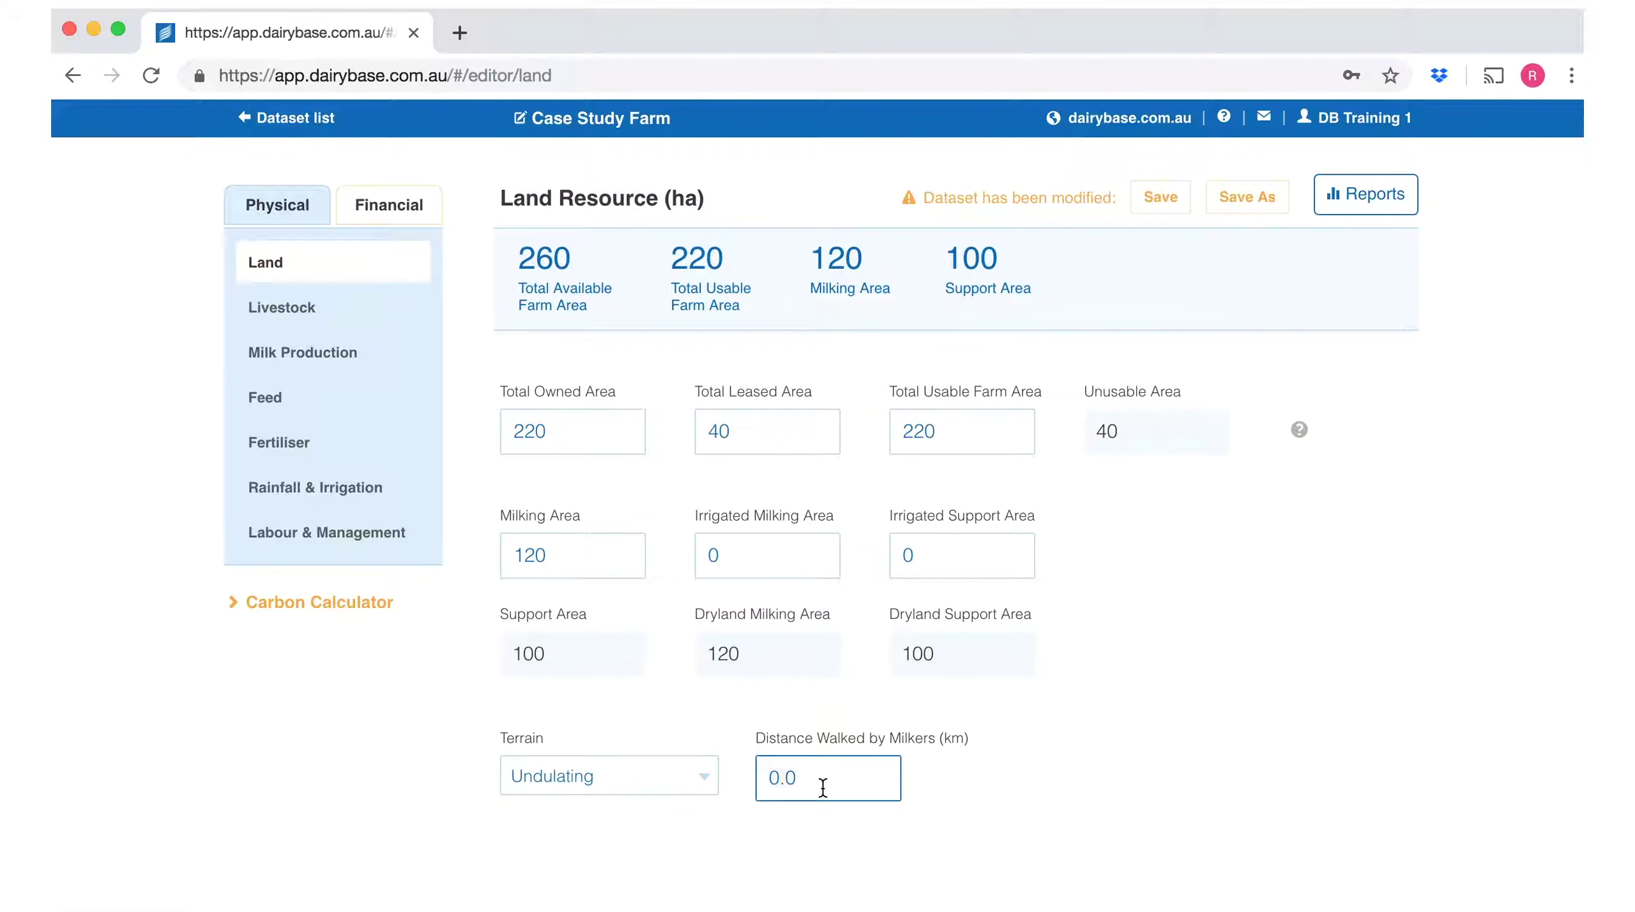
{"action": "type", "text": "3"}
{"action": "left_click", "coordinate": [985, 783]}
{"action": "left_click", "coordinate": [1161, 207]}
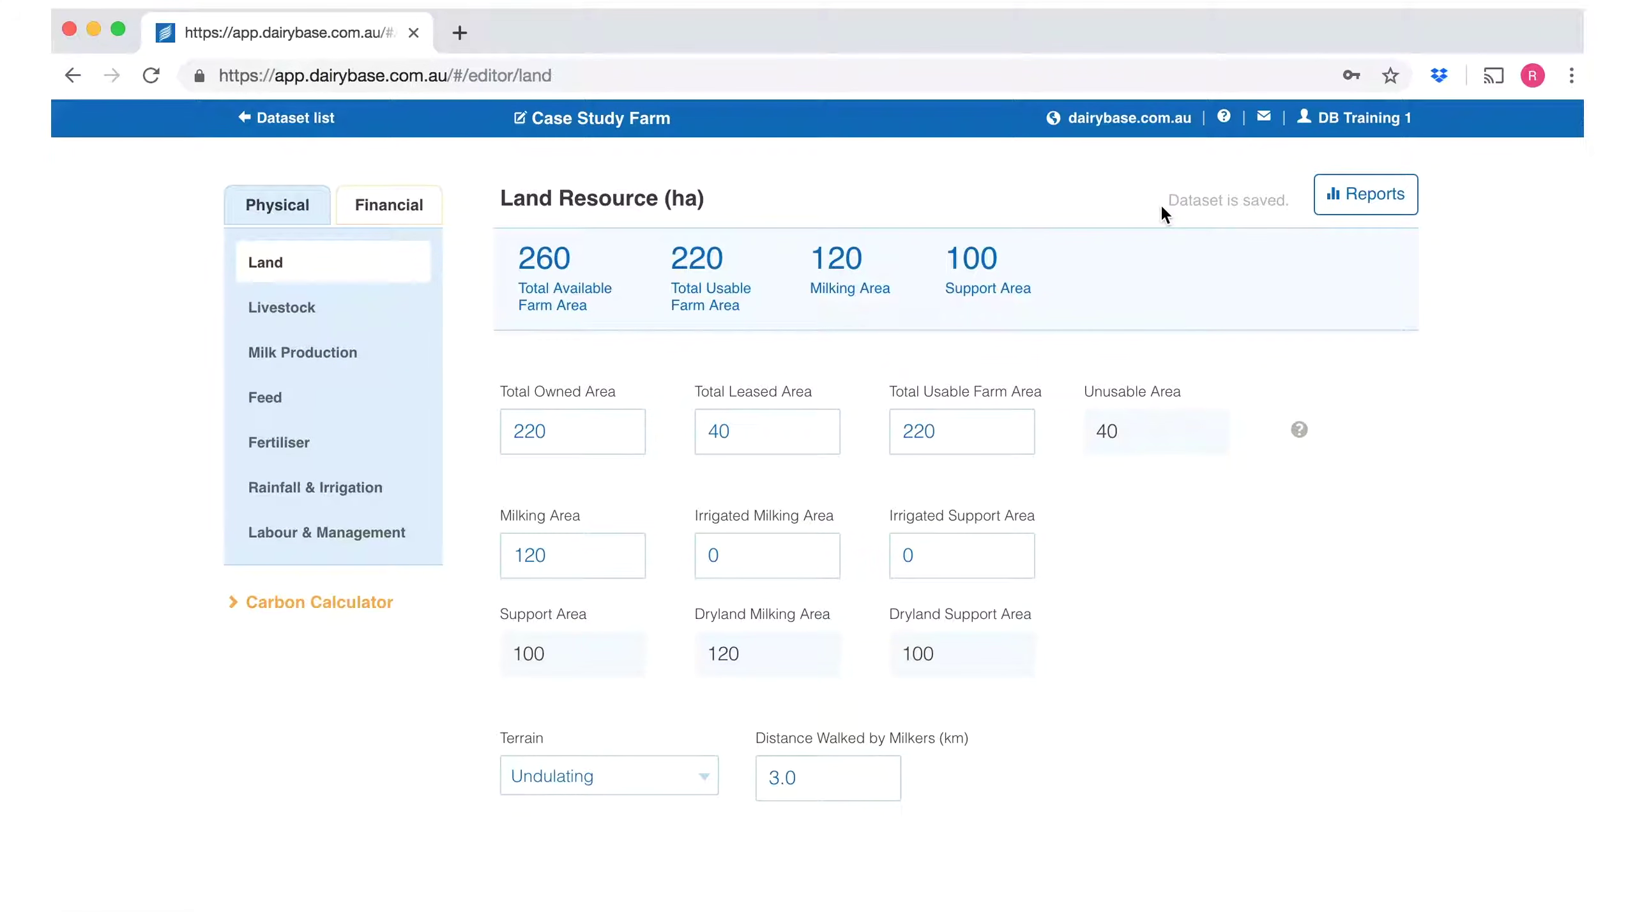
In the livestock data, set the number of milking cows to 290 and keep Single Calving Period as the calving pattern
{"action": "left_click", "coordinate": [279, 312]}
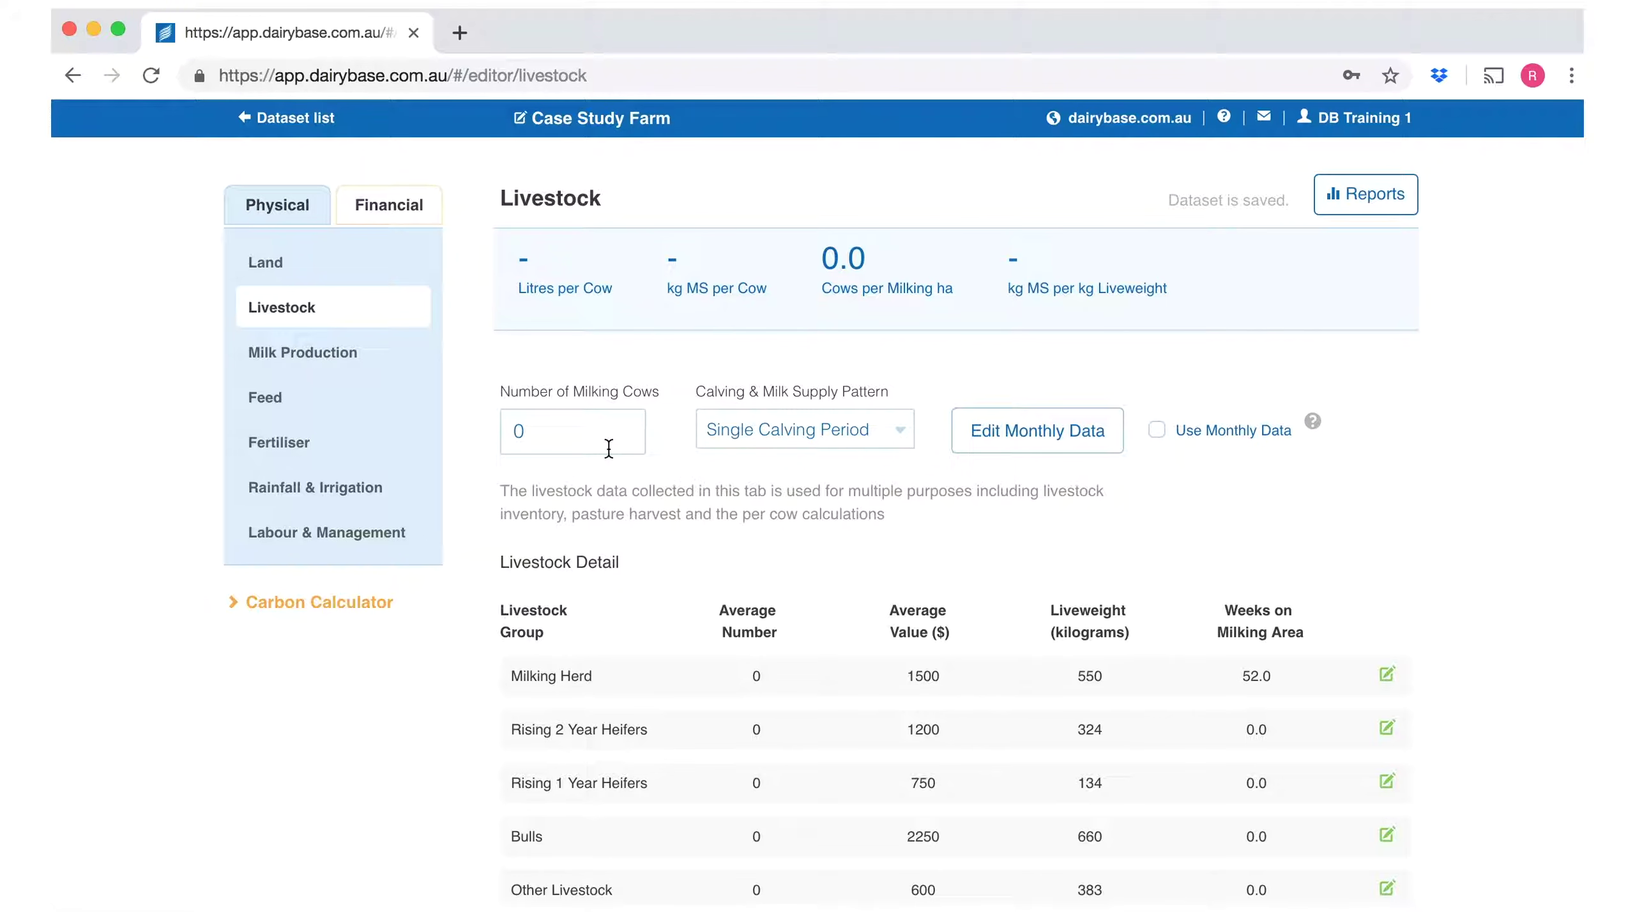
{"action": "left_click", "coordinate": [563, 439]}
{"action": "type", "text": "290"}
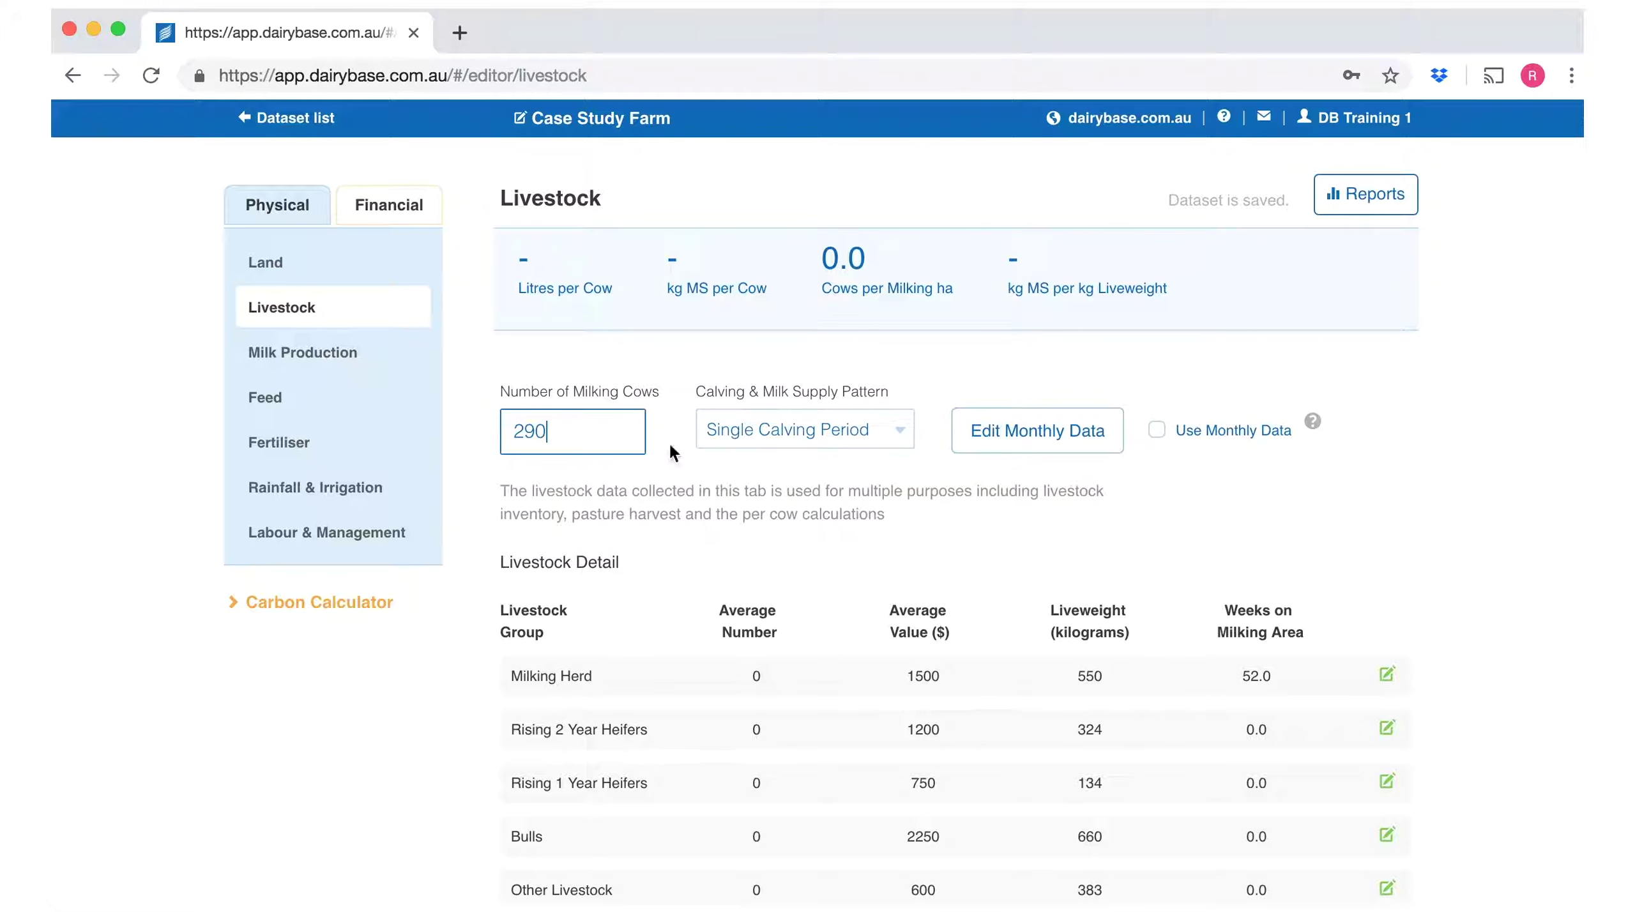
{"action": "left_click", "coordinate": [887, 431]}
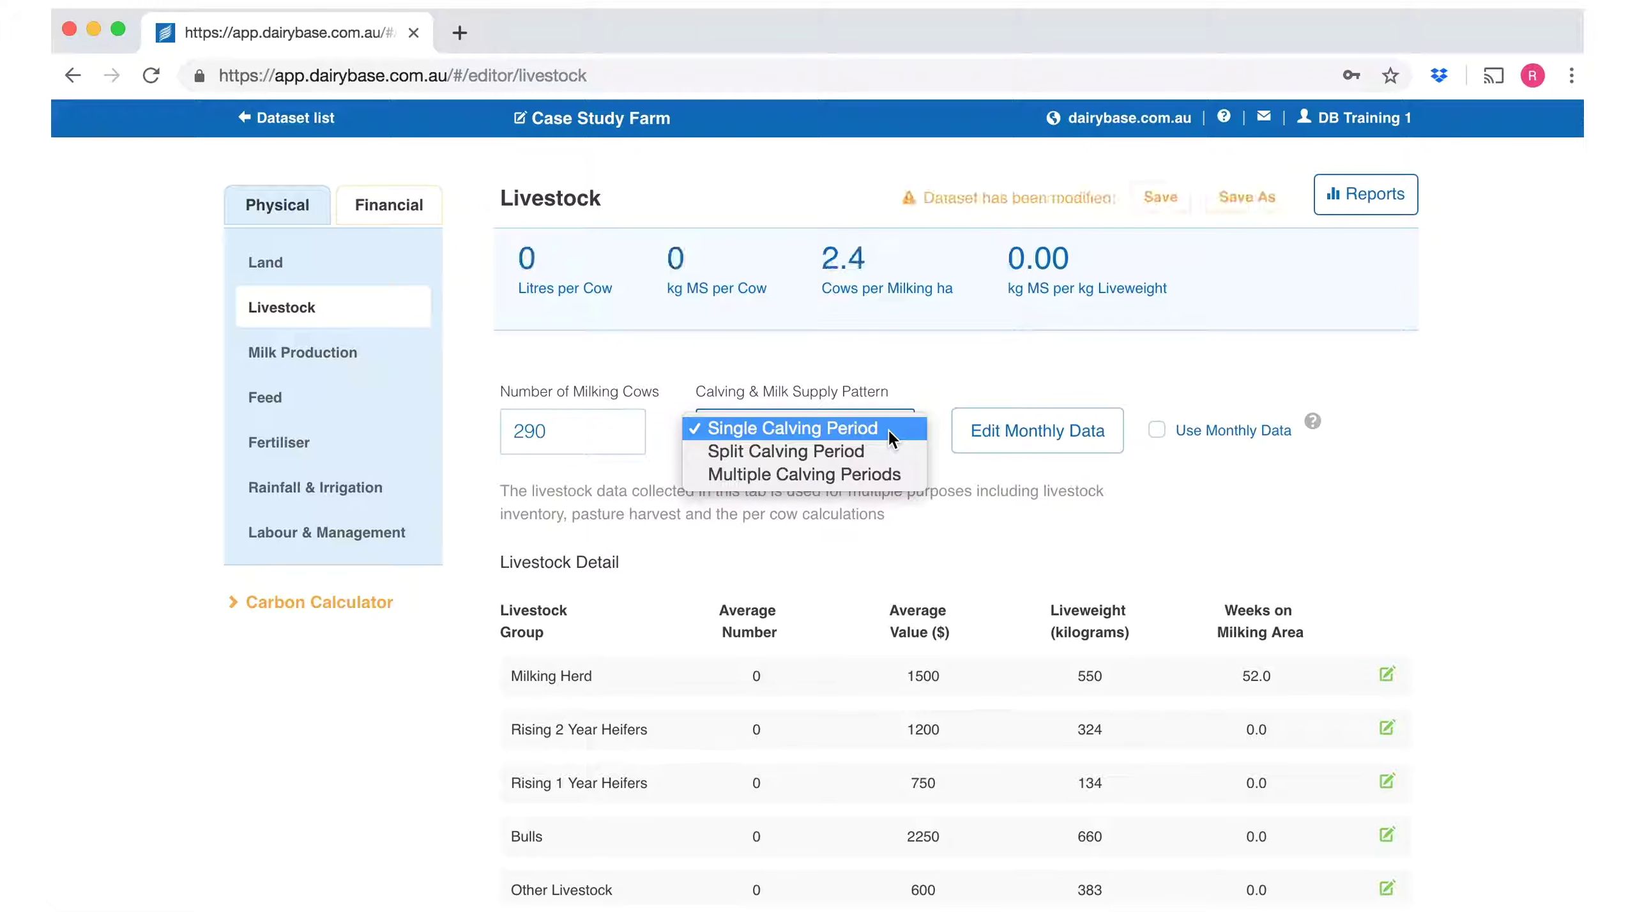
{"action": "left_click", "coordinate": [889, 430]}
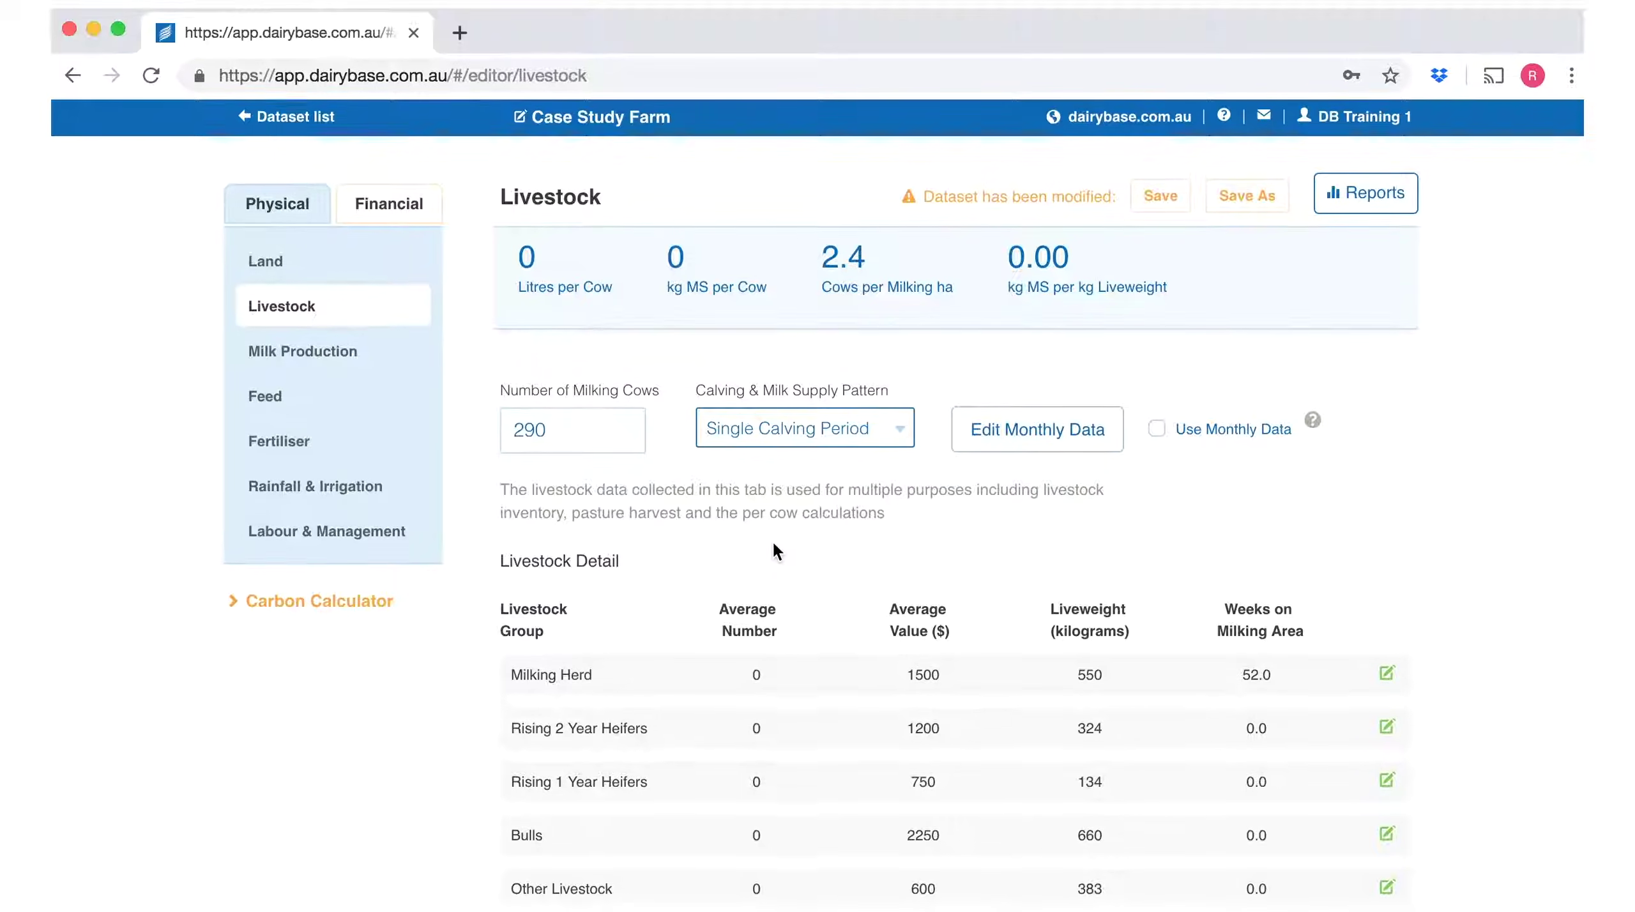
Open the Milking Herd livestock group and set its breed type to Large Friesian
{"action": "left_click", "coordinate": [751, 689]}
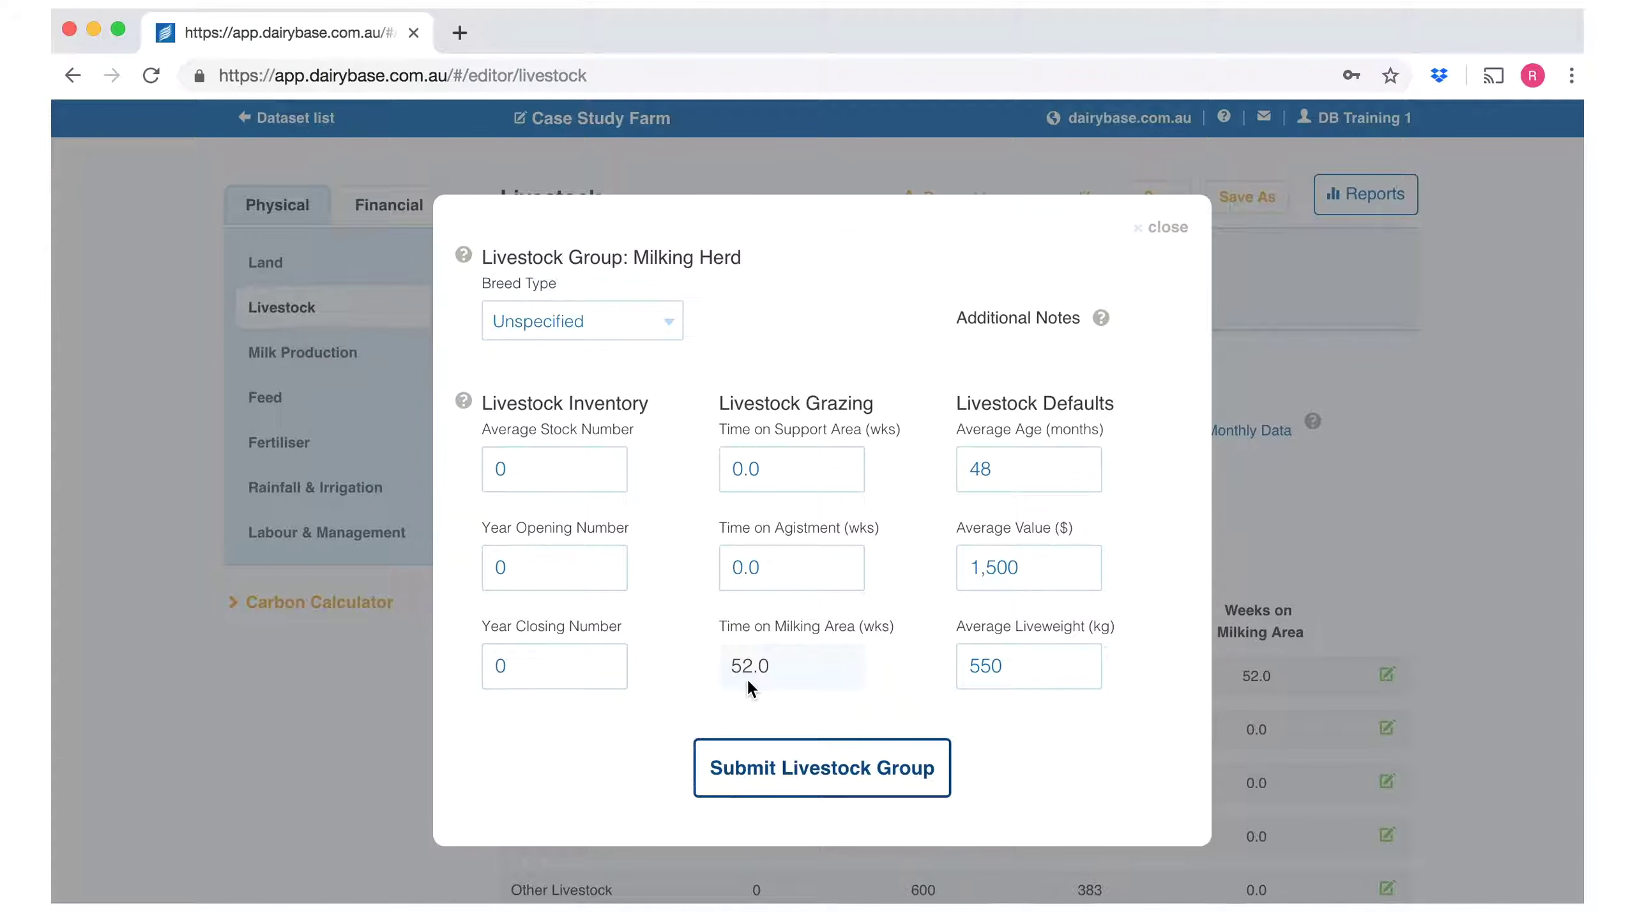
{"action": "left_click", "coordinate": [667, 322]}
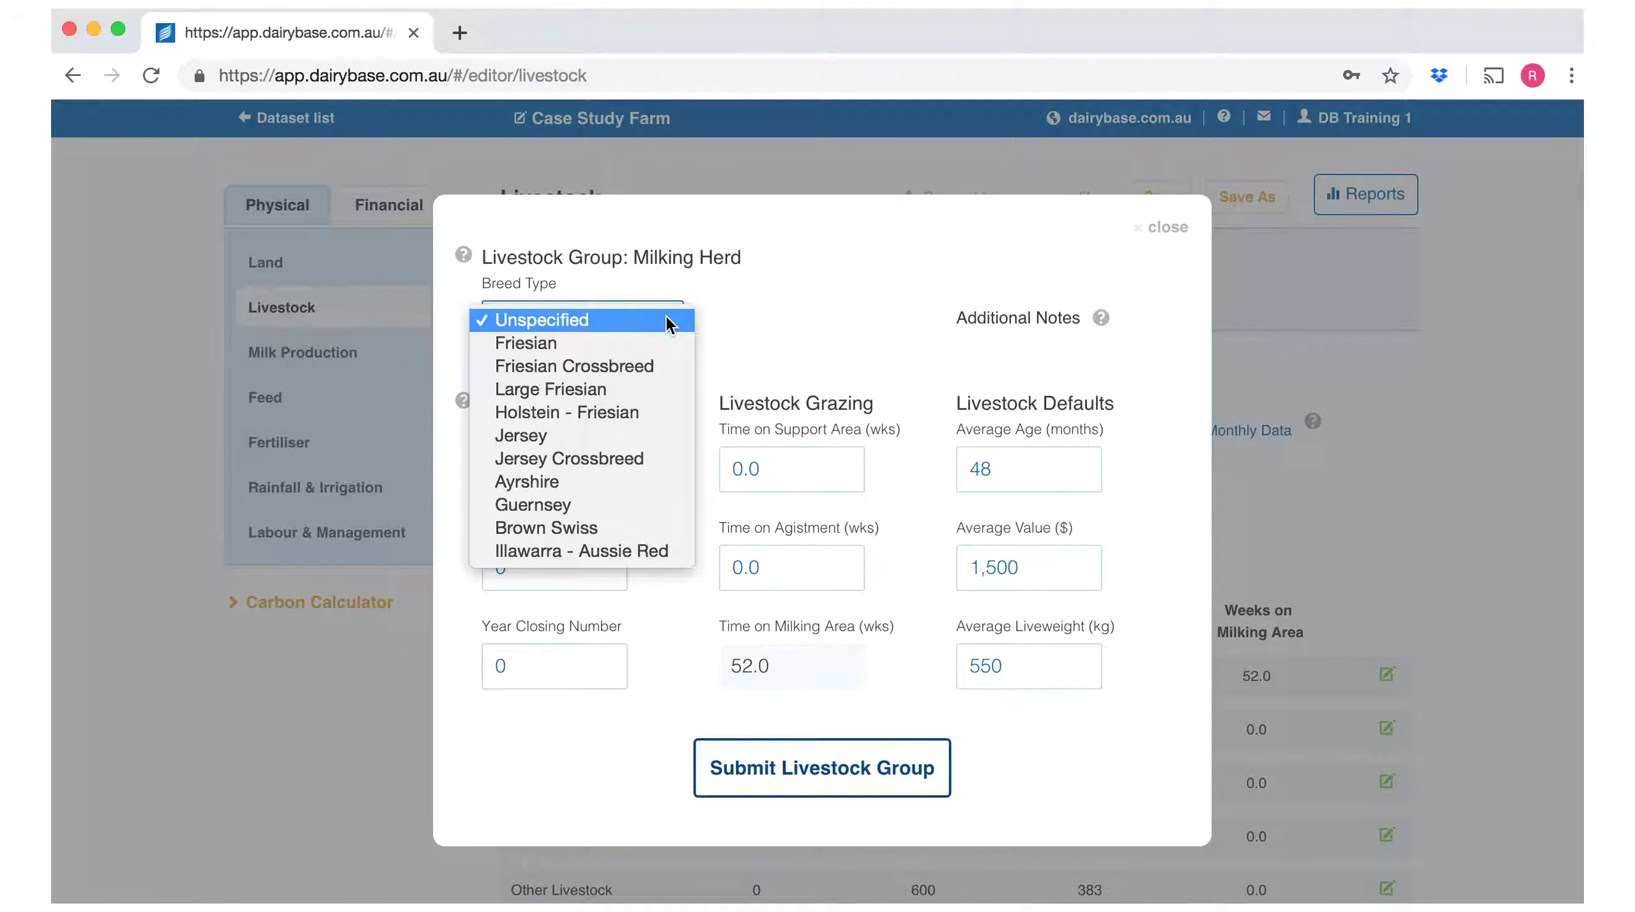
{"action": "left_click", "coordinate": [586, 387]}
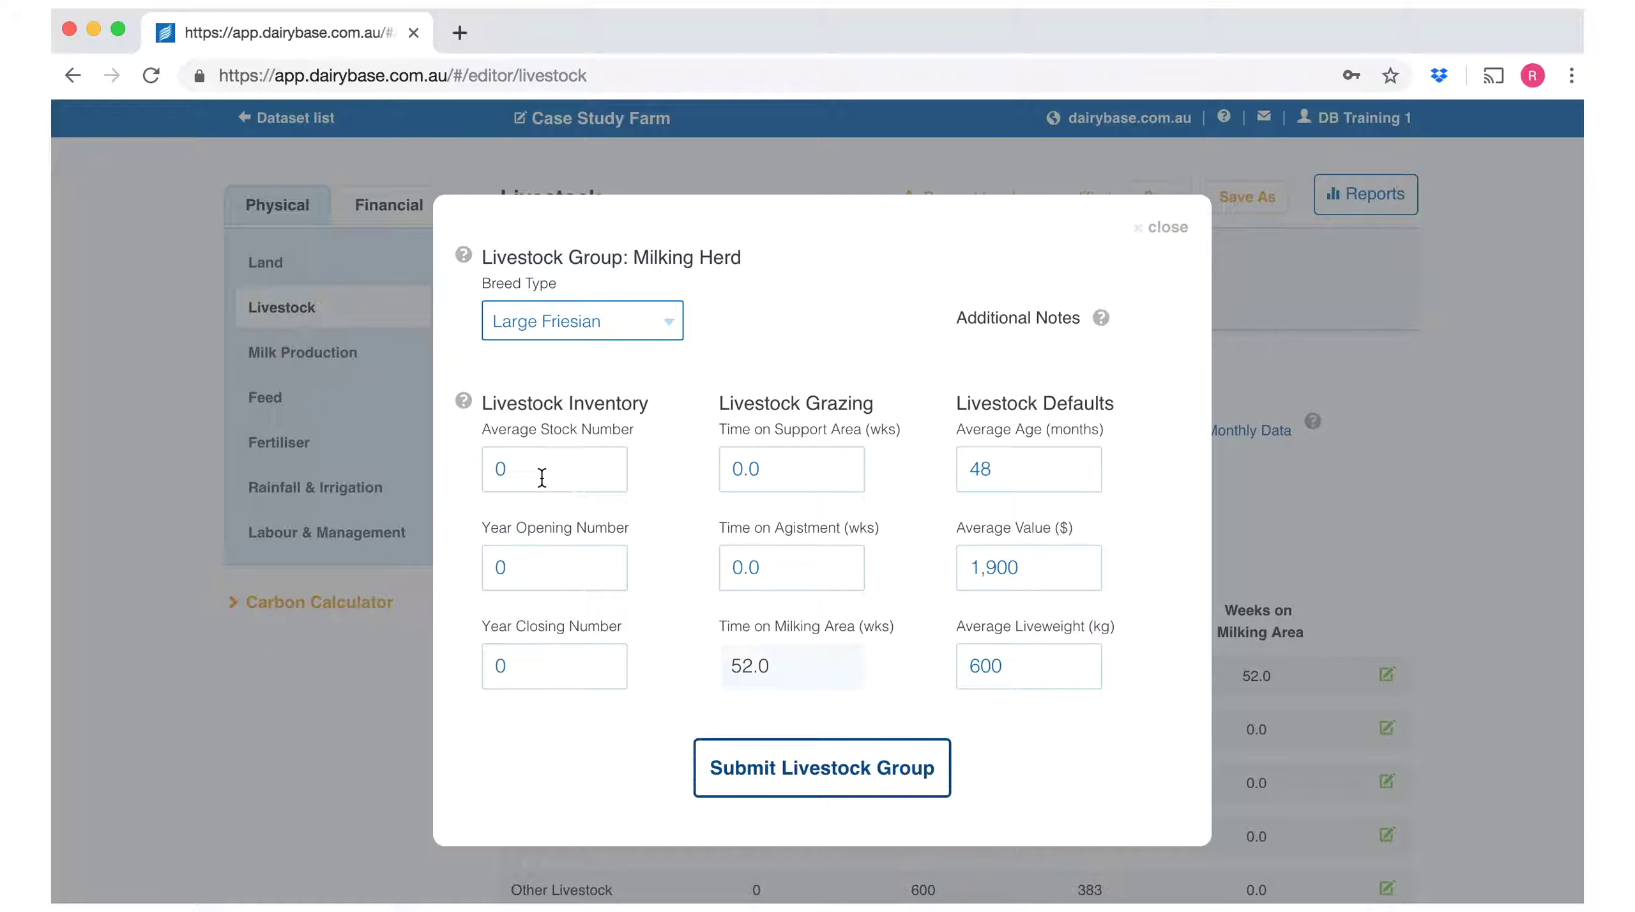
Enter the milking herd inventory: year opening number 286, year closing number 280 and average stock number 290
{"action": "left_click", "coordinate": [542, 567]}
{"action": "type", "text": "286"}
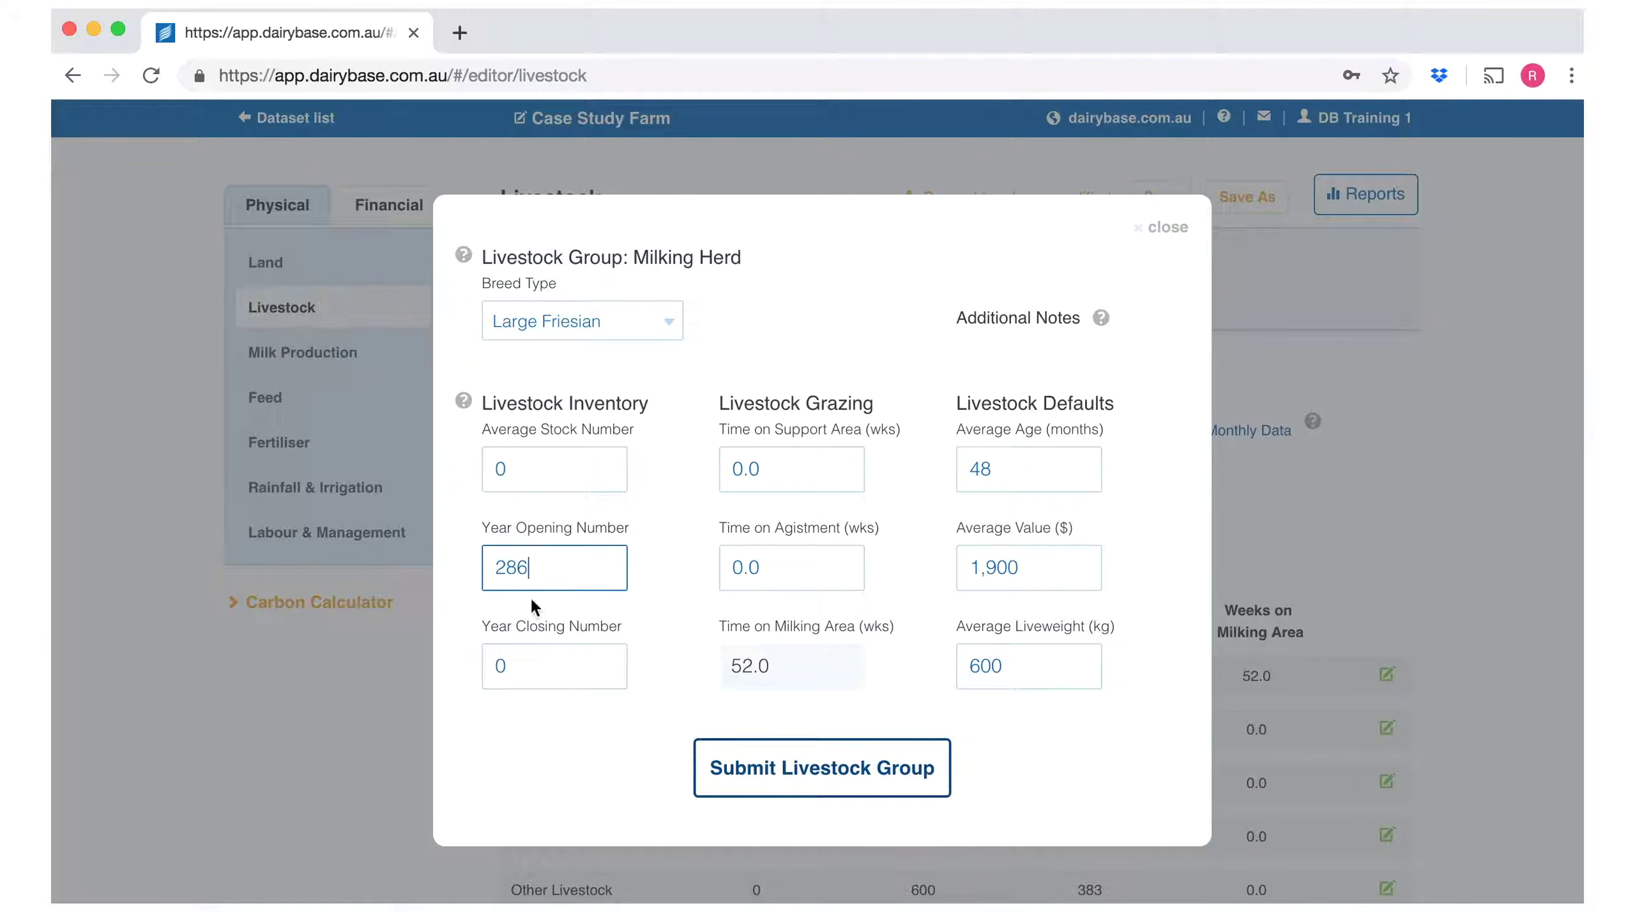
{"action": "left_click", "coordinate": [520, 665]}
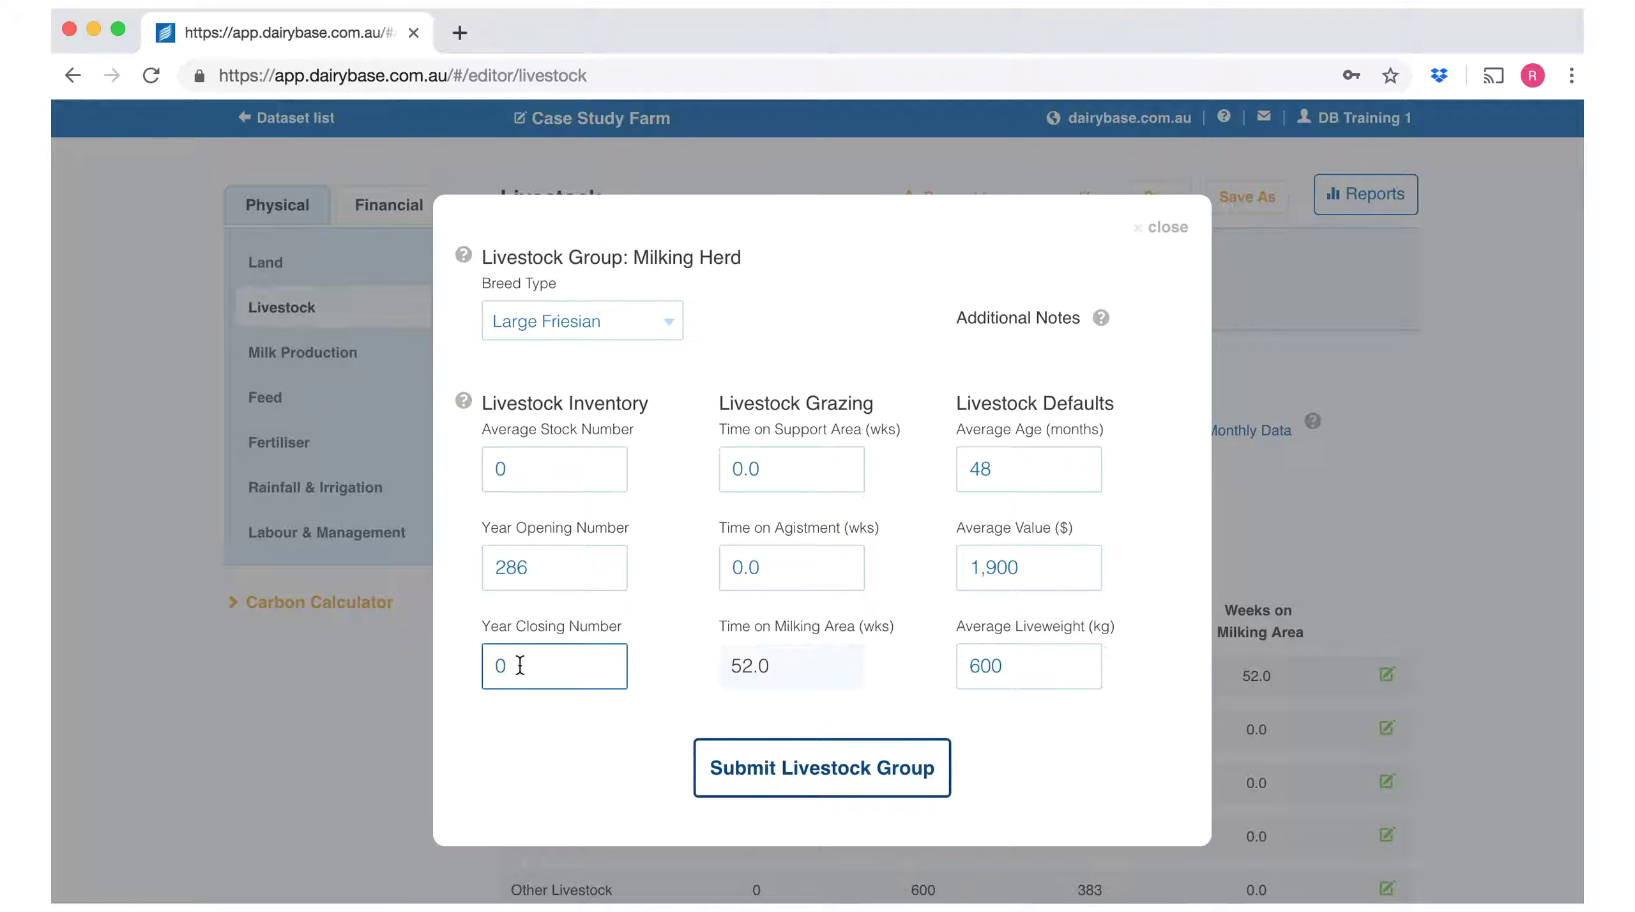
{"action": "key", "text": "BackSpace"}
{"action": "type", "text": "280"}
{"action": "left_click", "coordinate": [510, 461]}
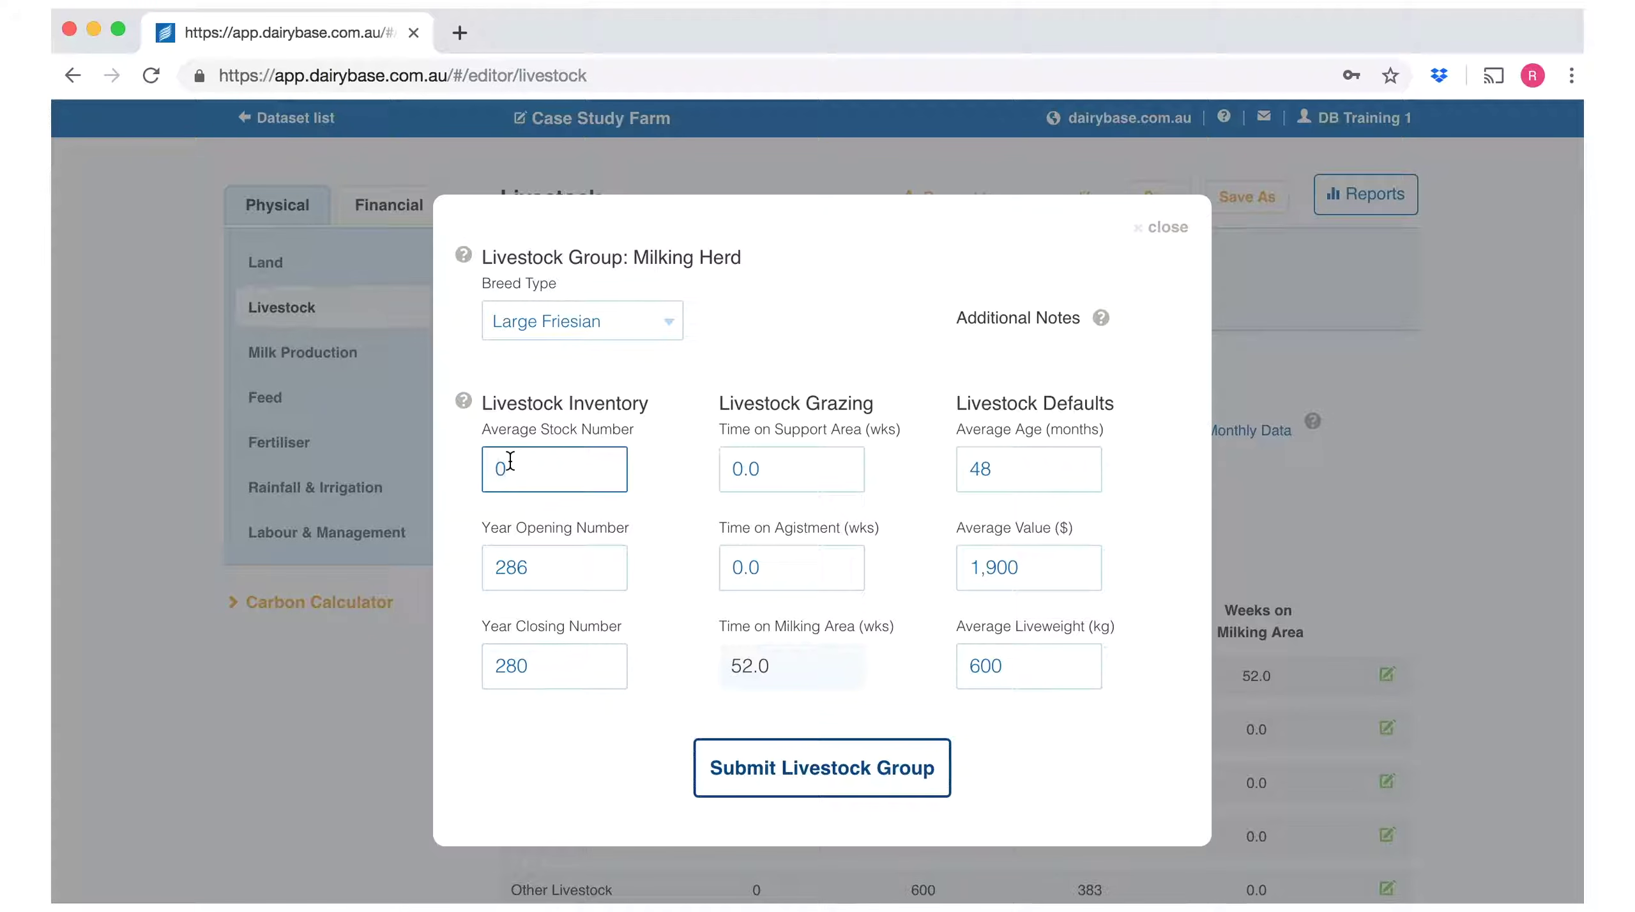
{"action": "key", "text": "BackSpace"}
{"action": "type", "text": "290"}
Set the milking herd's time on support area to 2 weeks and average value to $1,600, and submit the group
{"action": "left_click", "coordinate": [770, 484]}
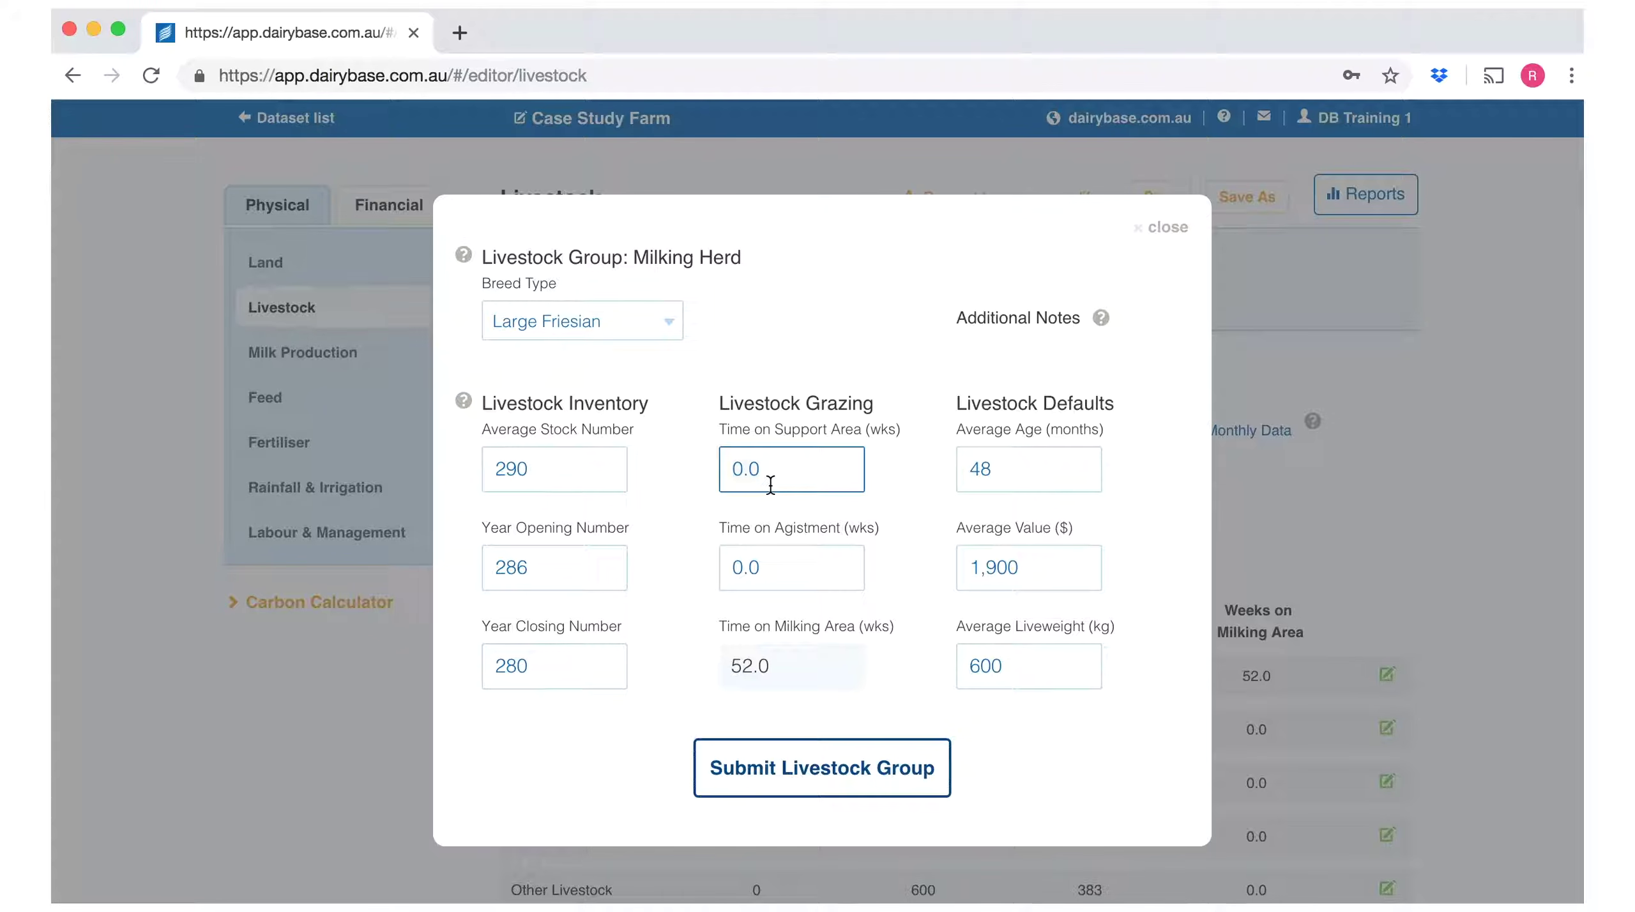
{"action": "type", "text": "2"}
{"action": "left_click", "coordinate": [805, 577]}
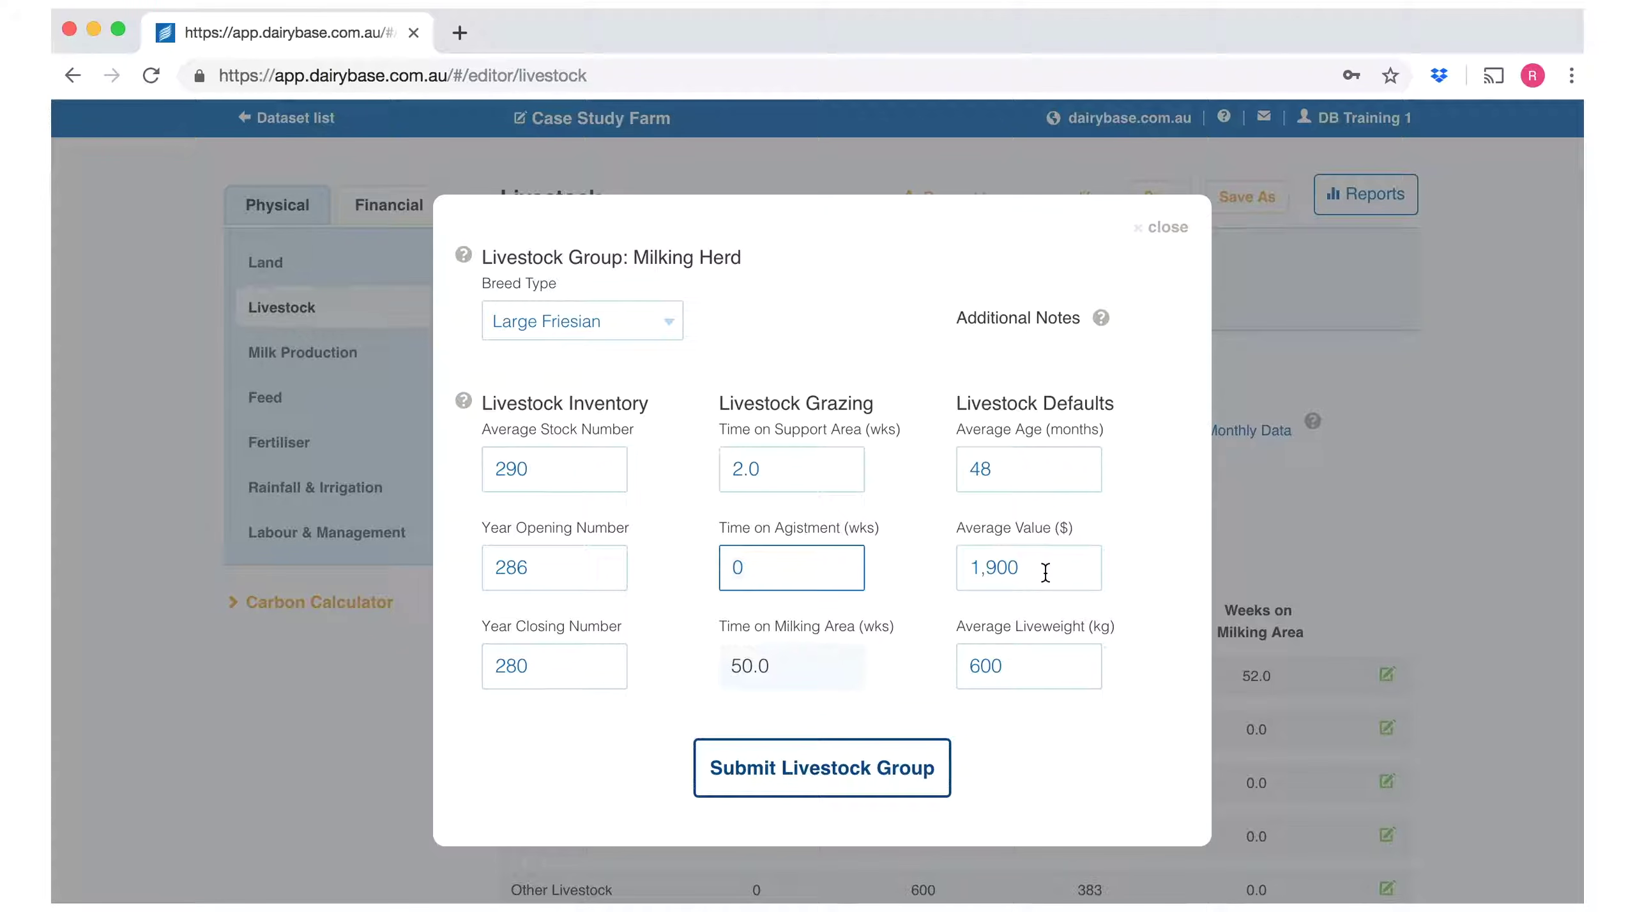
{"action": "left_click", "coordinate": [996, 571]}
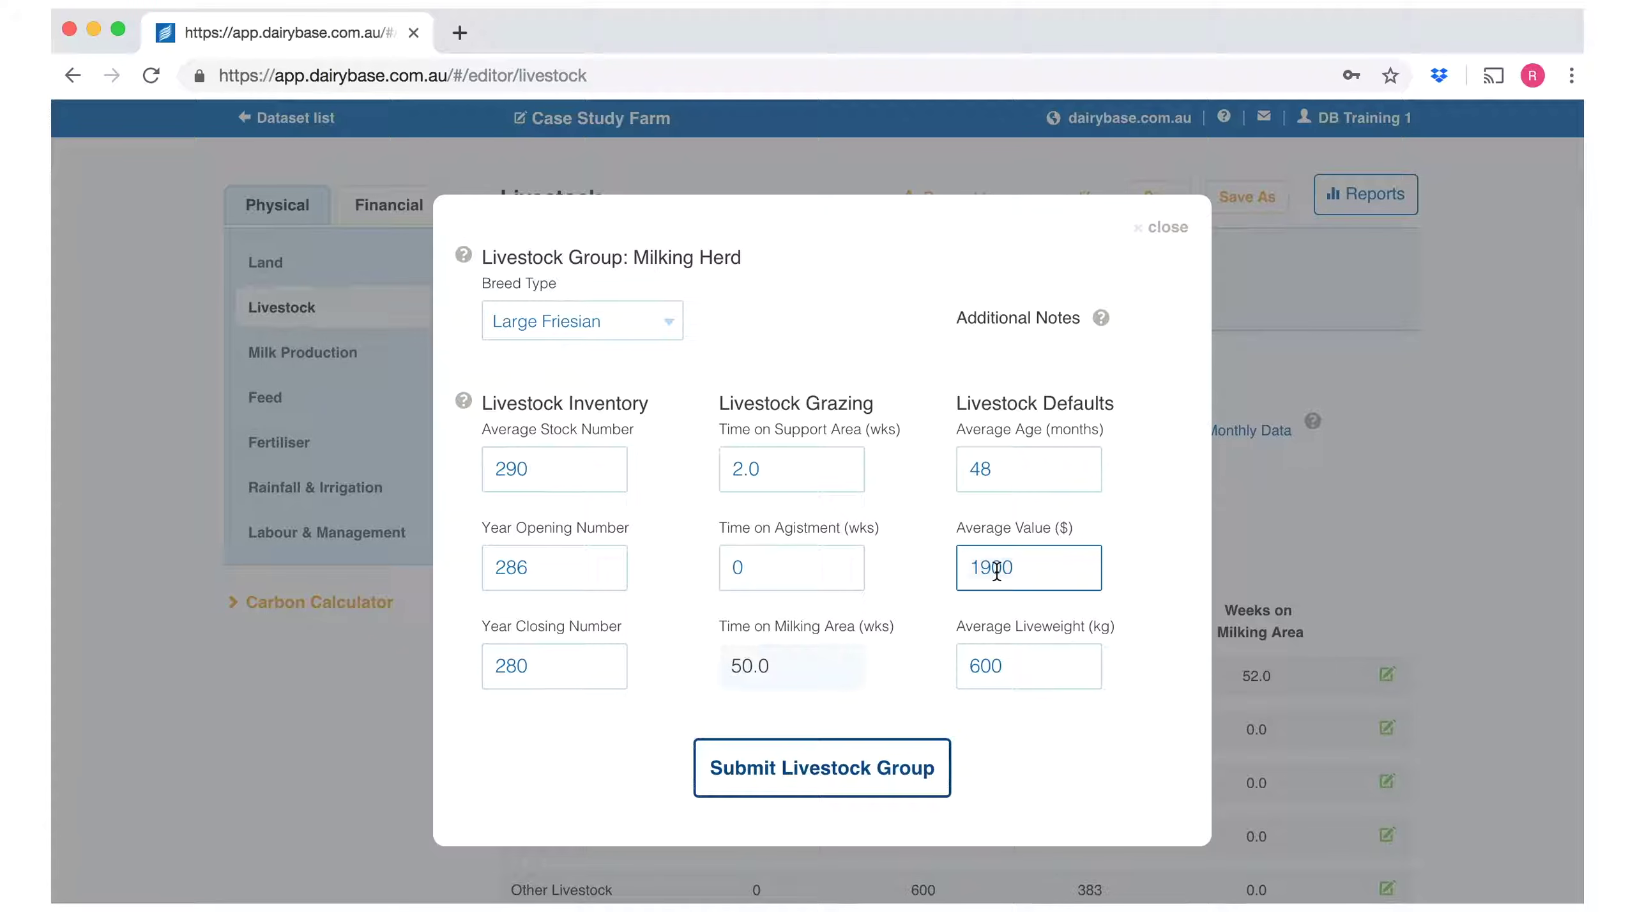
{"action": "double_click", "coordinate": [996, 570]}
{"action": "key", "text": "BackSpace"}
{"action": "type", "text": "1600"}
{"action": "left_click", "coordinate": [814, 770]}
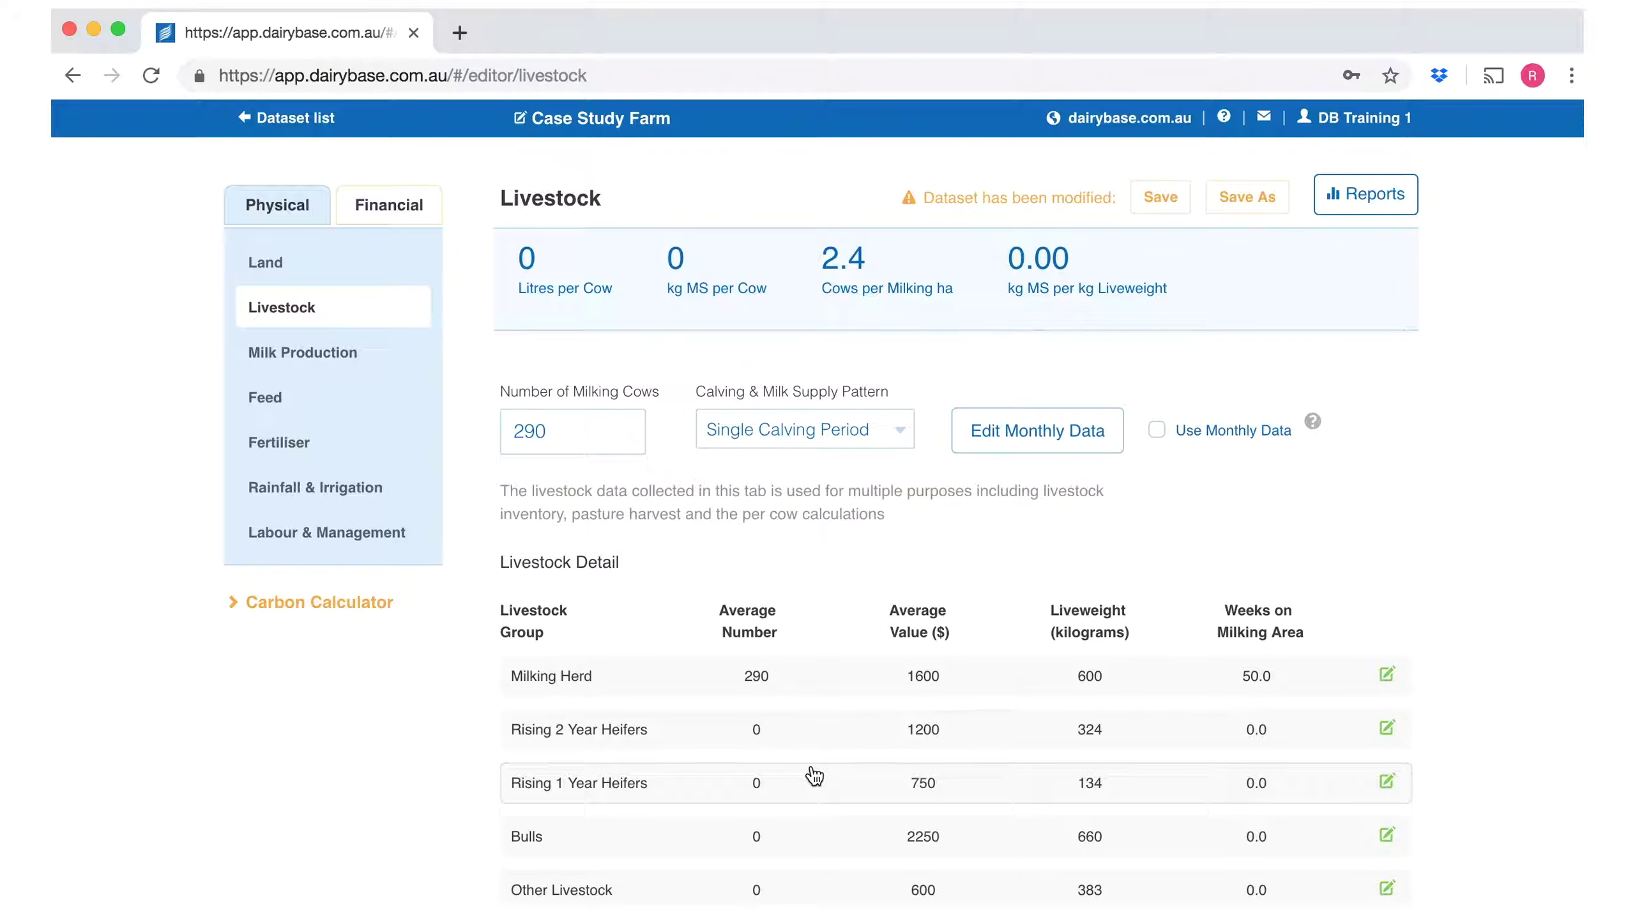
Open the Rising 2 Year Heifers livestock group and set its breed type to Large Friesian
{"action": "left_click", "coordinate": [775, 734]}
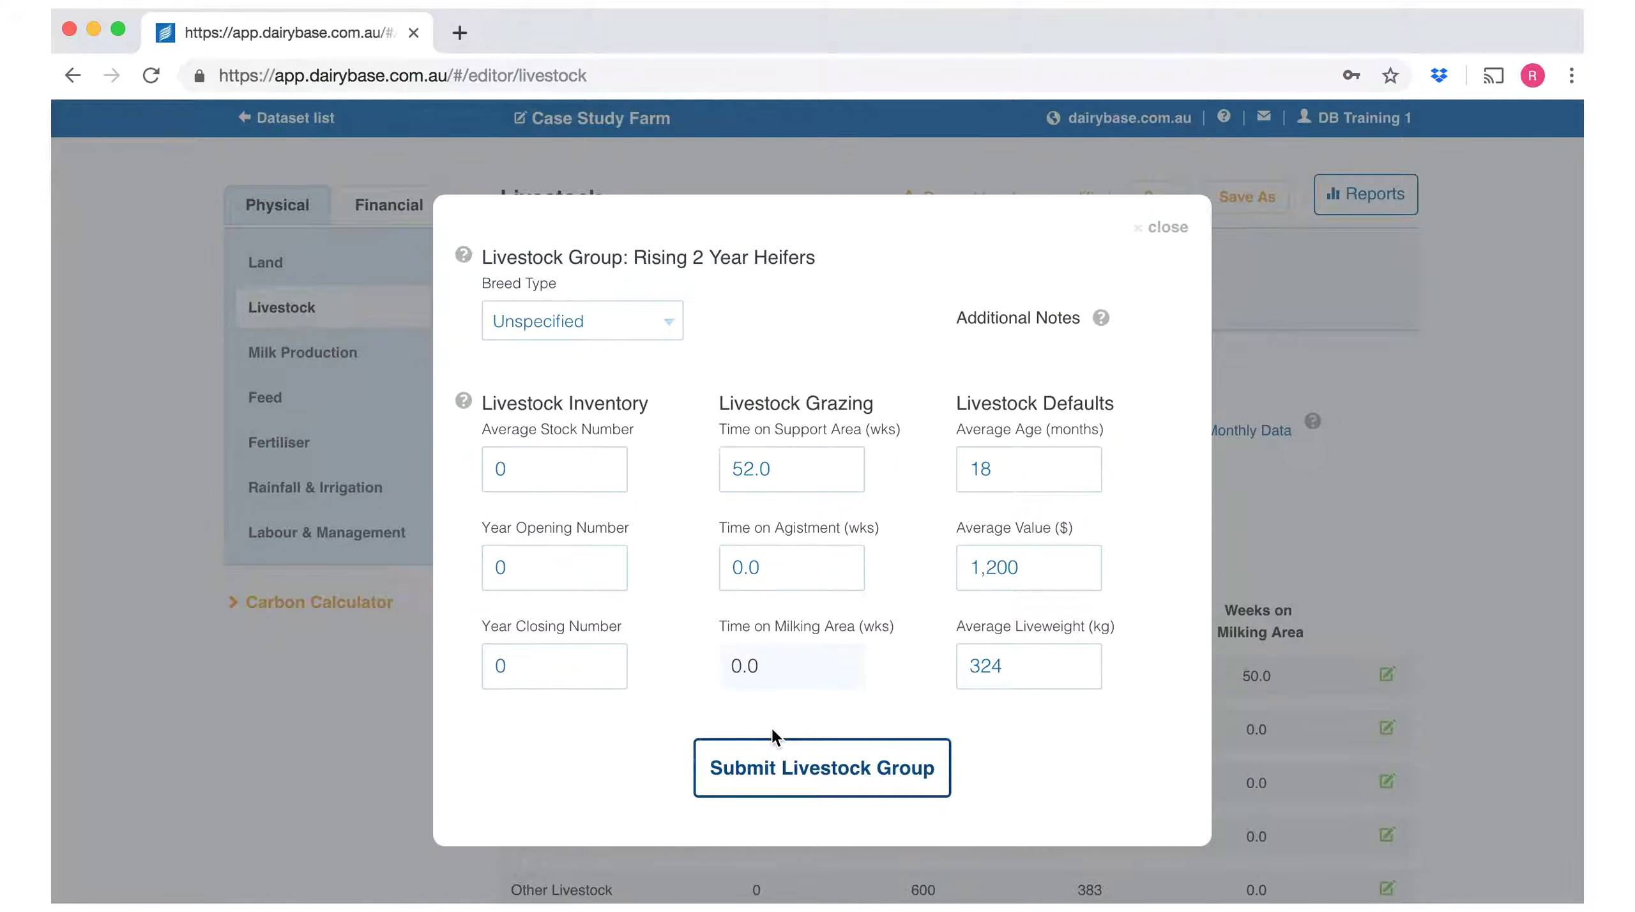
{"action": "left_click", "coordinate": [675, 323]}
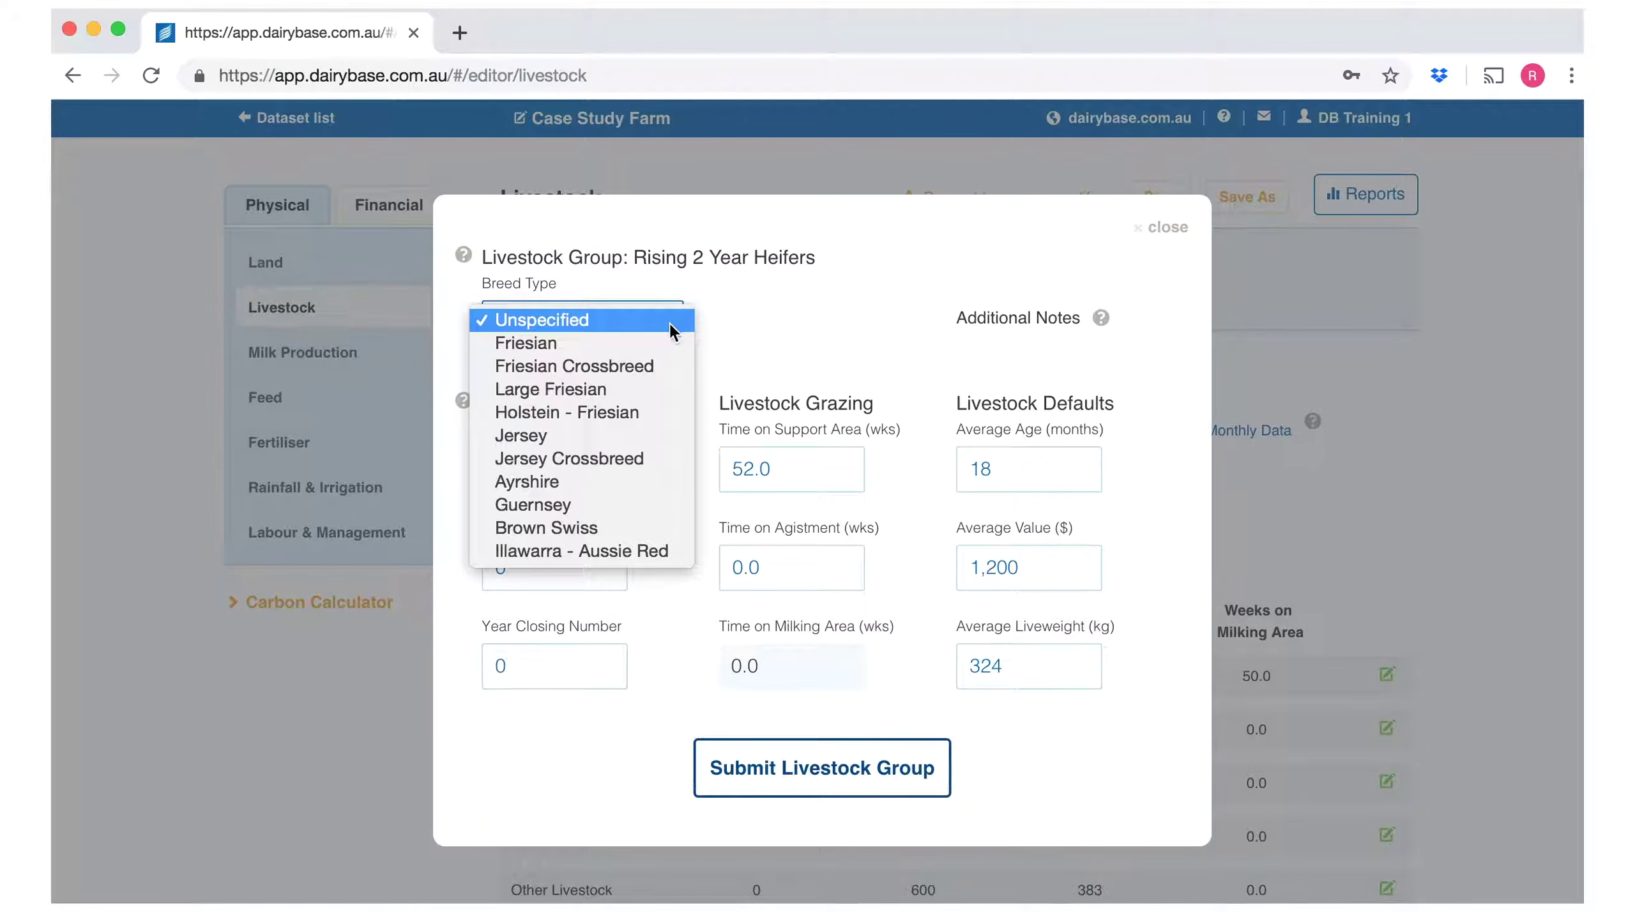
{"action": "left_click", "coordinate": [610, 387]}
Enter the Rising 2 Year Heifers inventory: year opening number 90, year closing number 110 and average stock number 100
{"action": "left_click", "coordinate": [507, 567]}
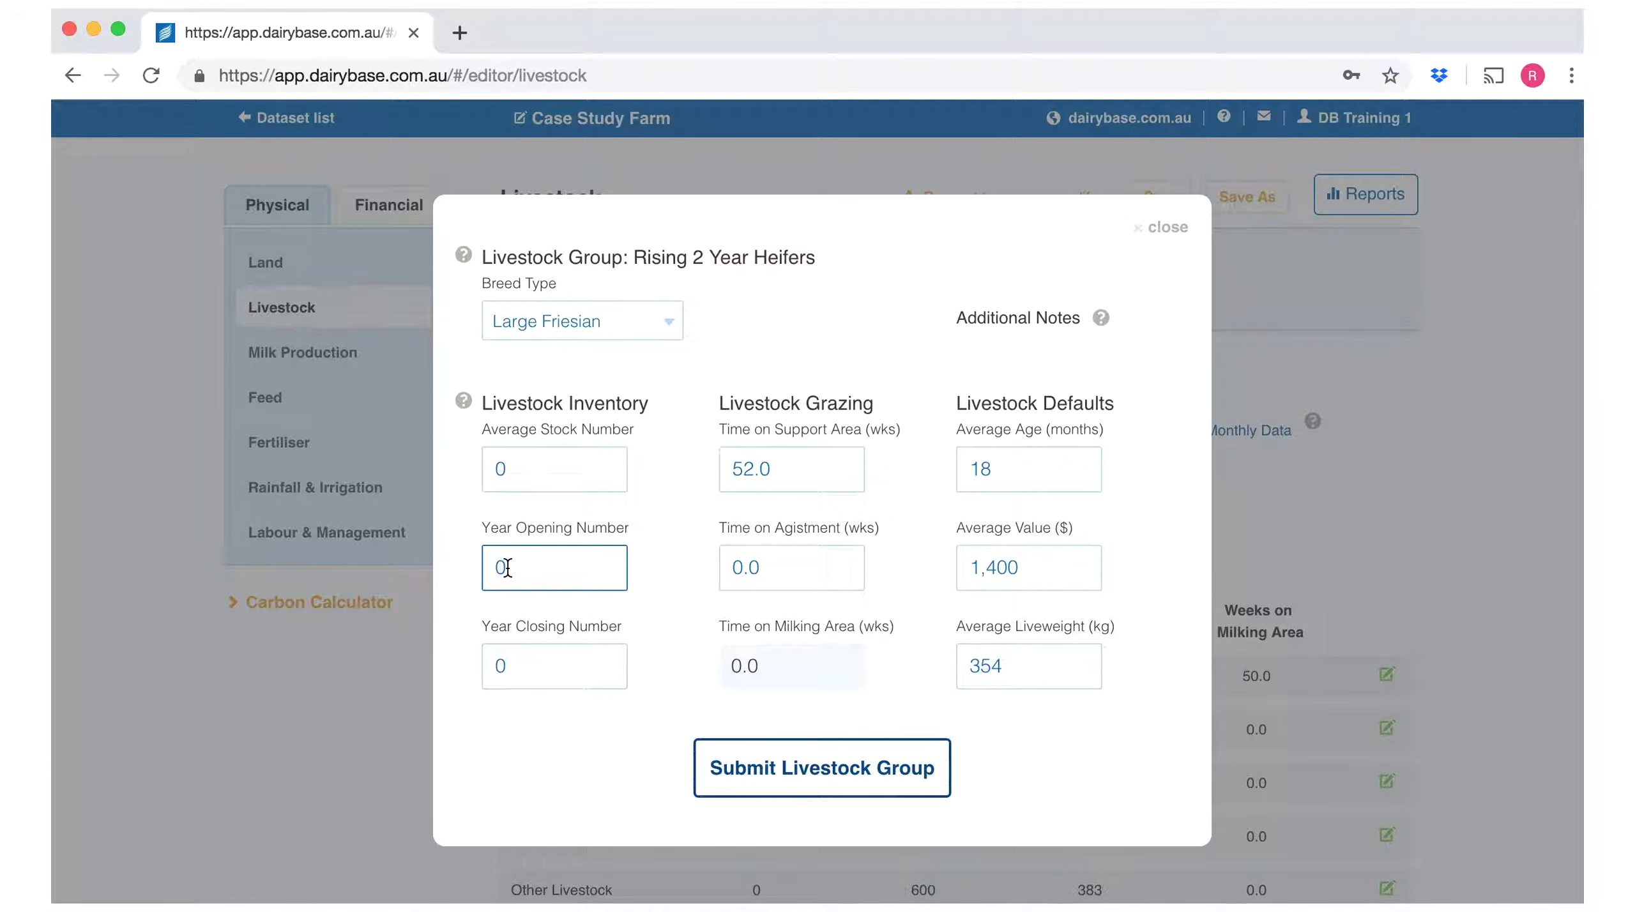
{"action": "key", "text": "BackSpace"}
{"action": "type", "text": "90"}
{"action": "left_click", "coordinate": [508, 668]}
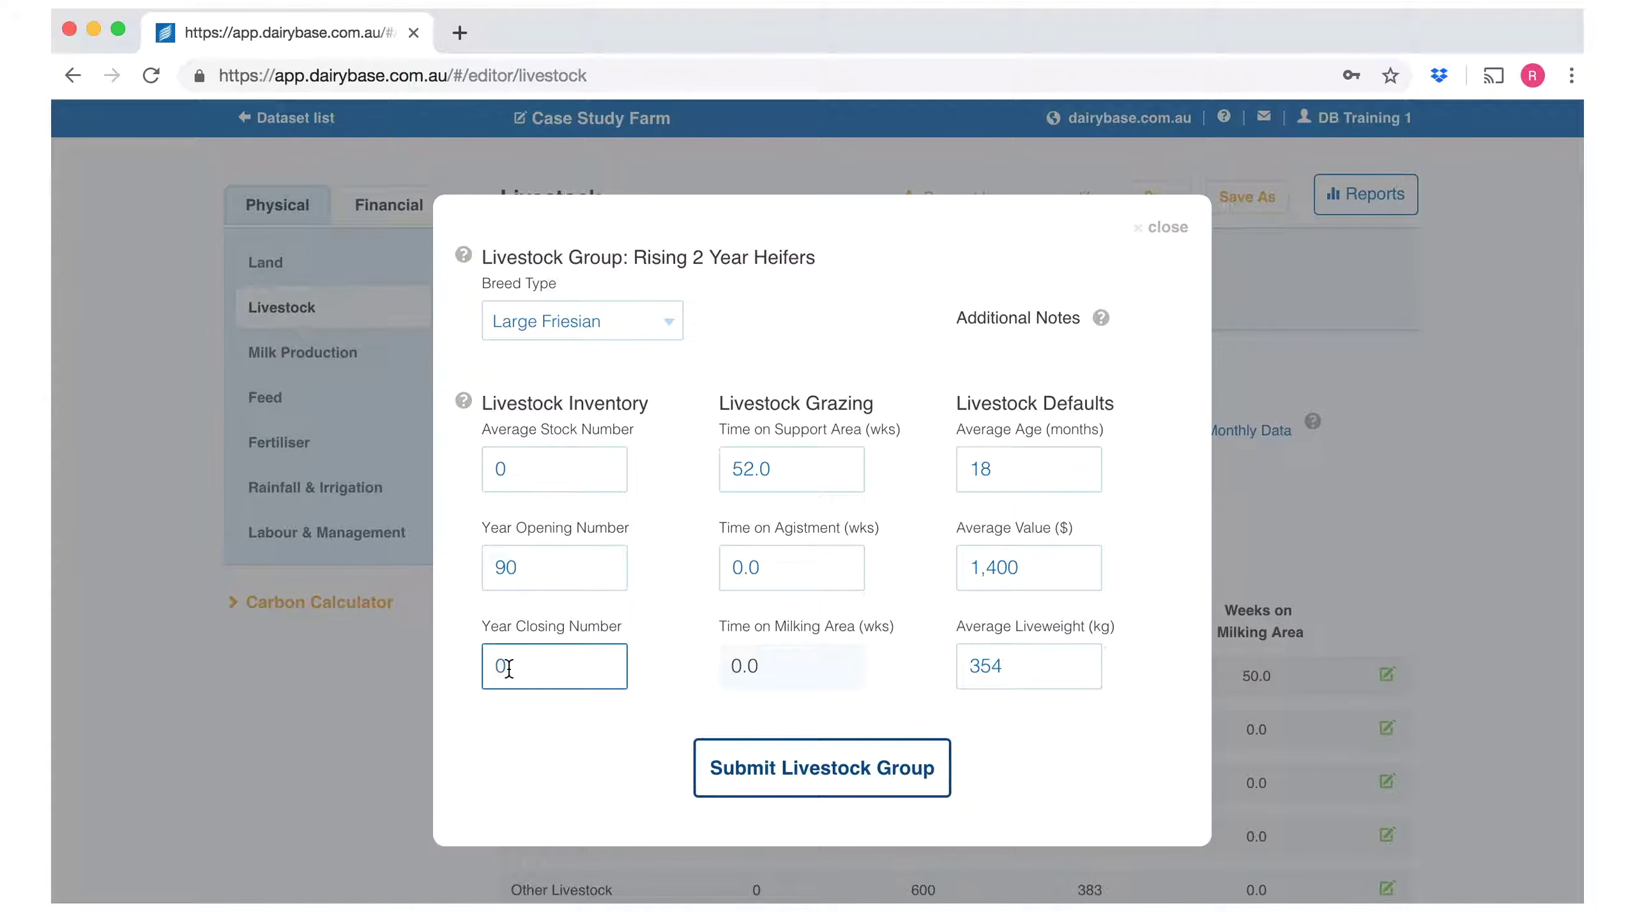
{"action": "key", "text": "BackSpace"}
{"action": "type", "text": "110"}
{"action": "left_click", "coordinate": [514, 472]}
{"action": "key", "text": "BackSpace"}
{"action": "type", "text": "100"}
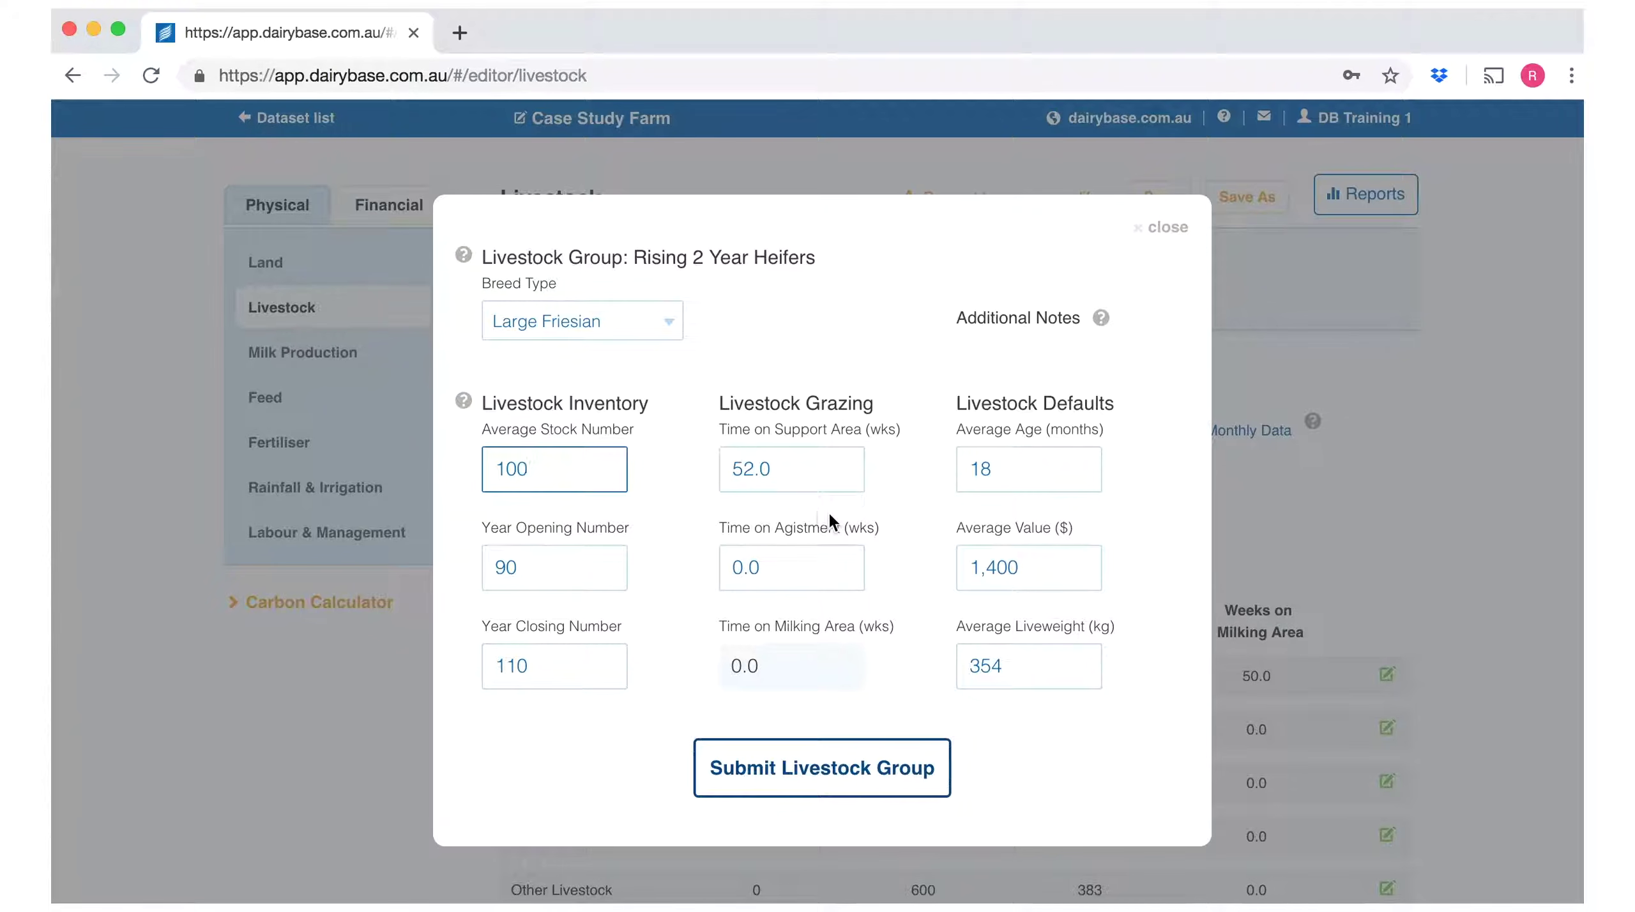
Set the Rising 2 Year Heifers' time on support area to 49 weeks
{"action": "left_click", "coordinate": [788, 480]}
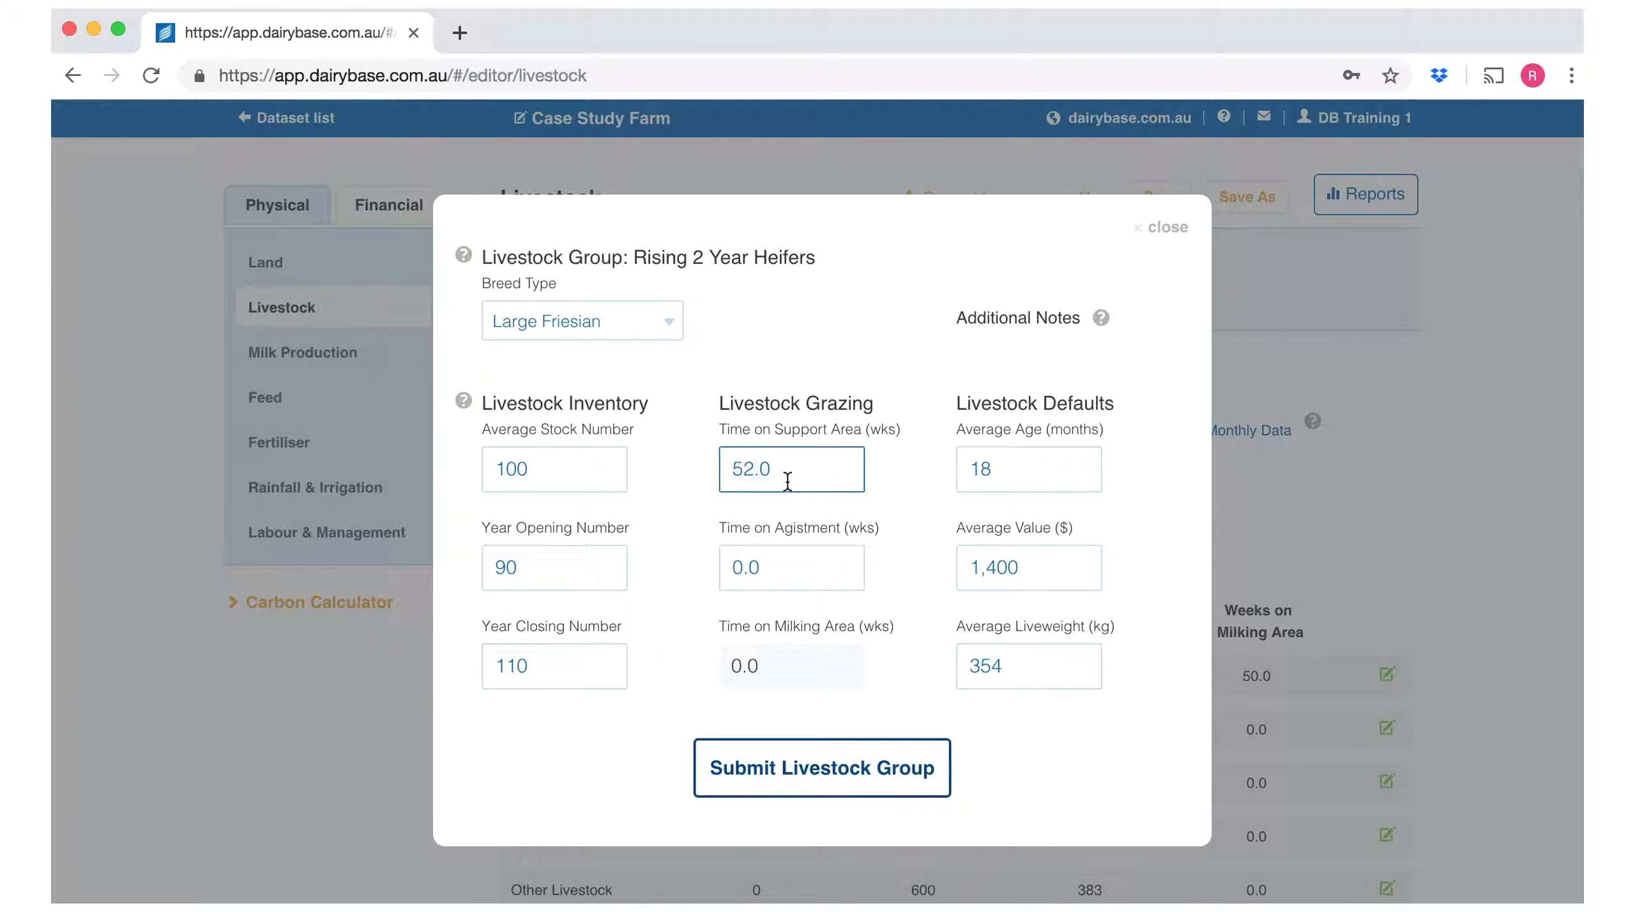
{"action": "key", "text": "BackSpace"}
{"action": "key", "text": "BackSpace"}
{"action": "key", "text": "BackSpace"}
{"action": "key", "text": "BackSpace"}
{"action": "type", "text": "49"}
{"action": "key", "text": "Tab"}
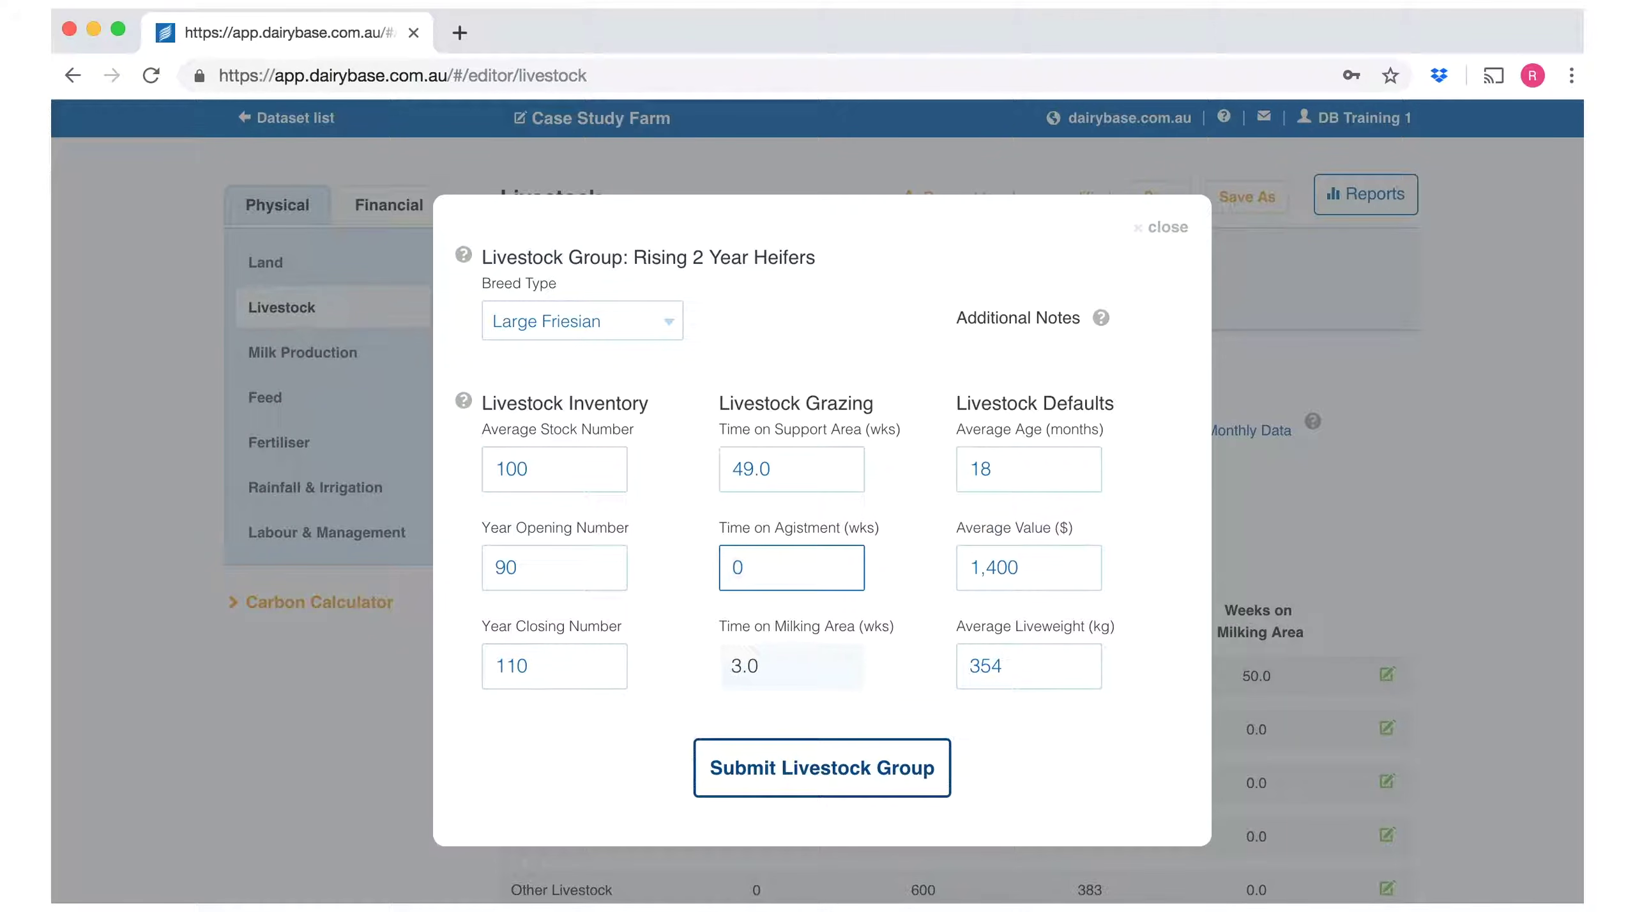
Set the Rising 2 Year Heifers' average value to $1,100 and submit the group
{"action": "left_click", "coordinate": [1025, 570]}
{"action": "key", "text": "BackSpace"}
{"action": "key", "text": "BackSpace"}
{"action": "key", "text": "BackSpace"}
{"action": "type", "text": "100"}
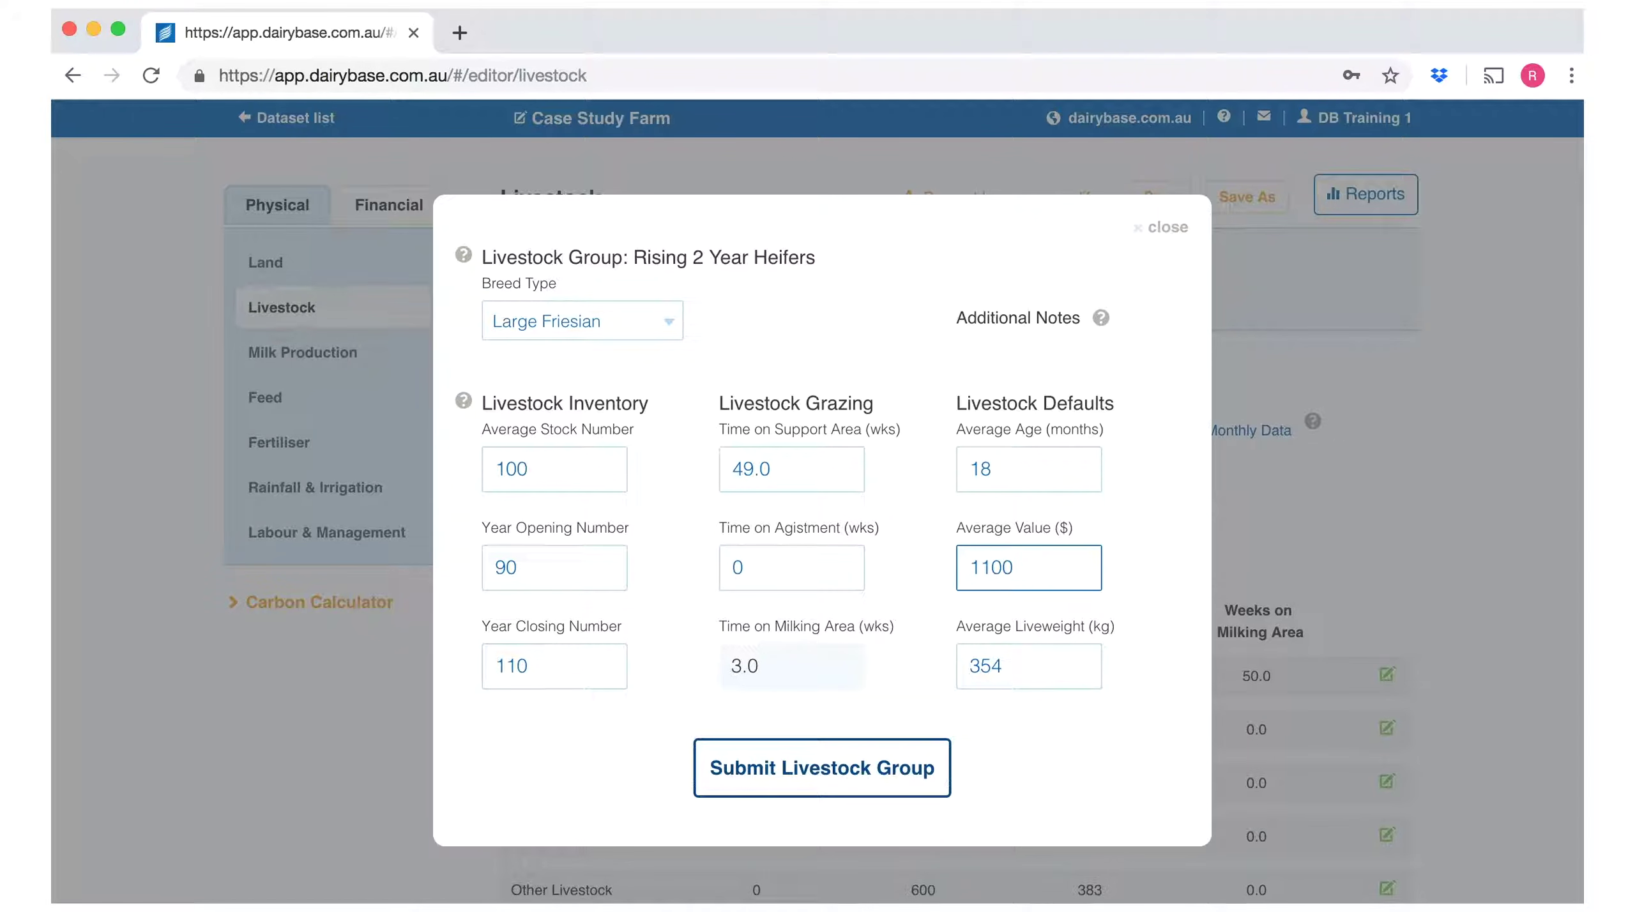
{"action": "left_click", "coordinate": [868, 770]}
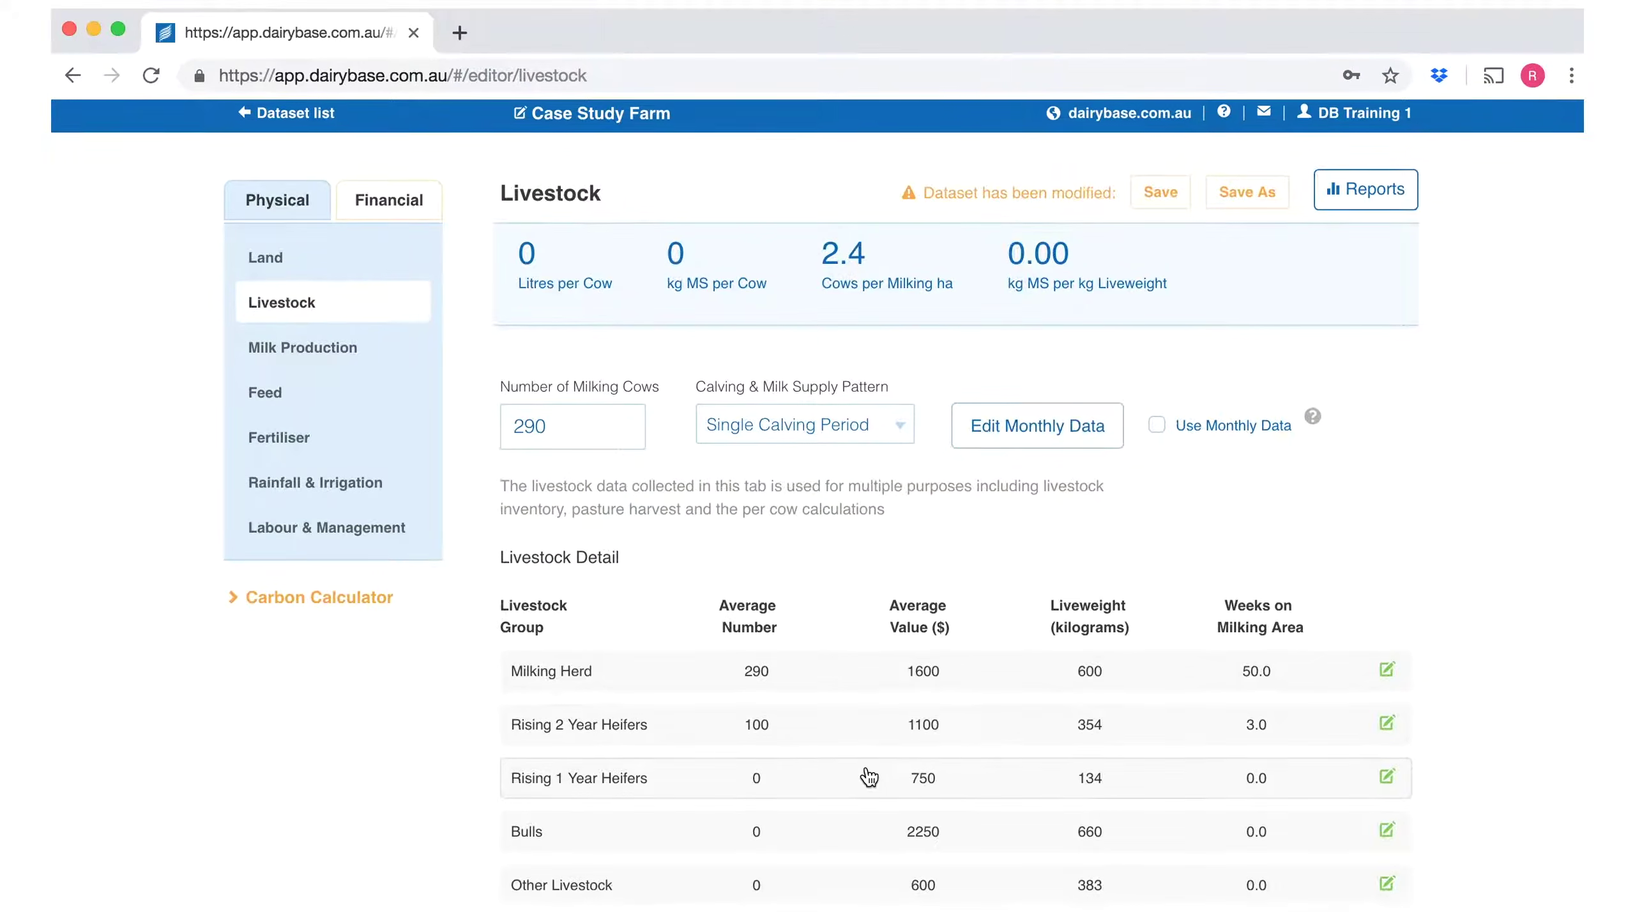
Open the Rising 1 Year Heifers livestock group and set its breed type to Large Friesian
{"action": "left_click", "coordinate": [867, 777]}
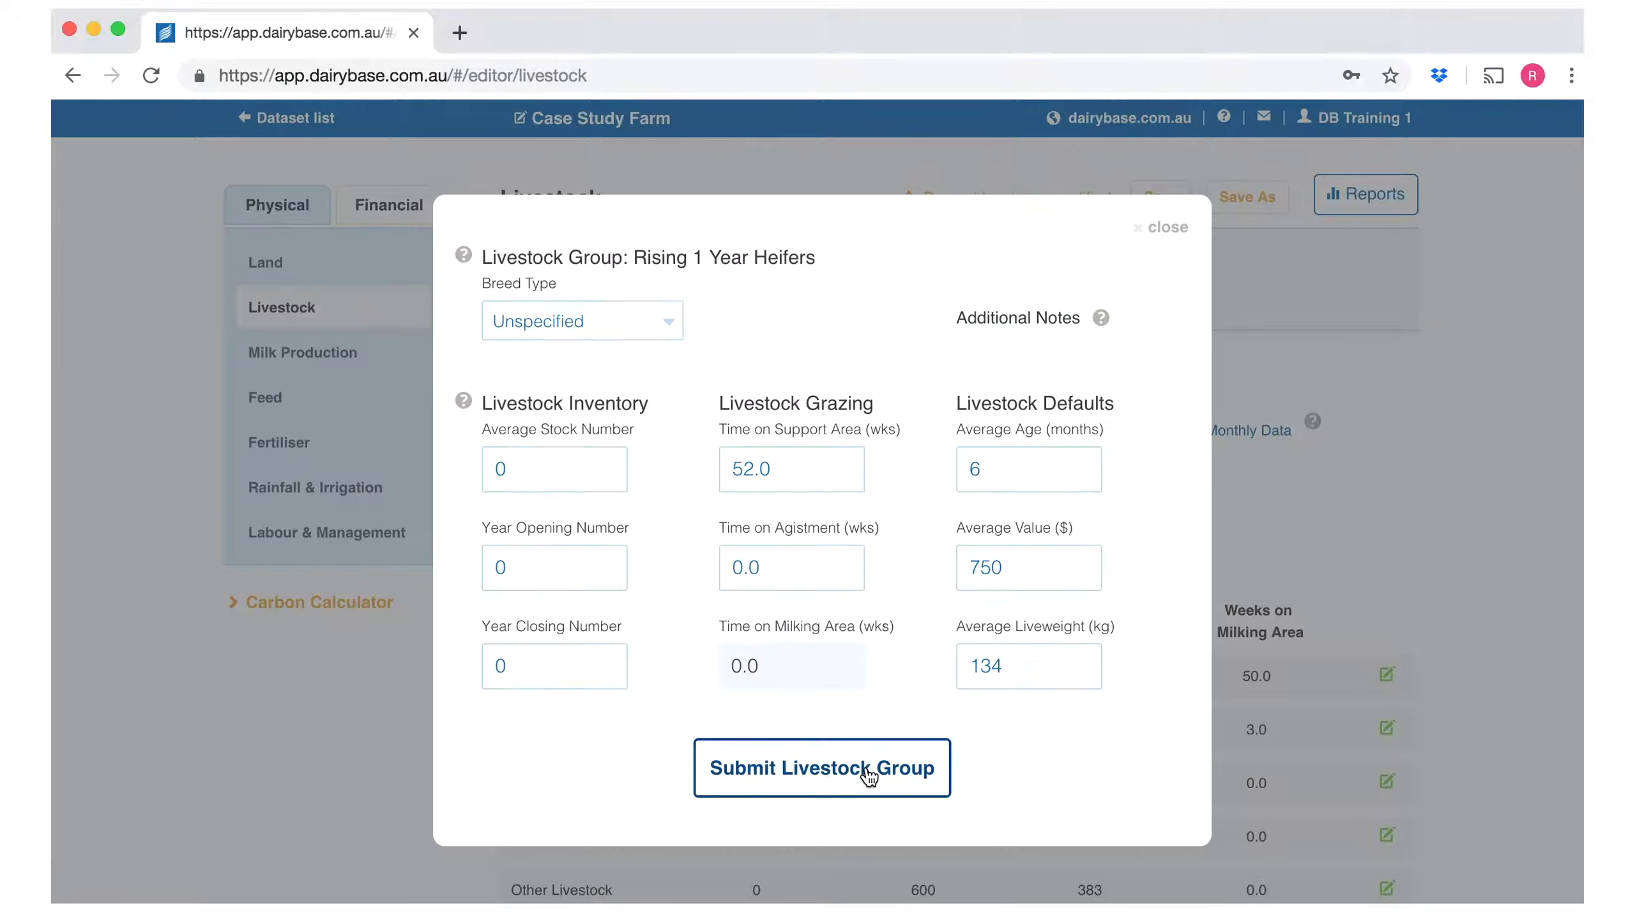
{"action": "left_click", "coordinate": [668, 326]}
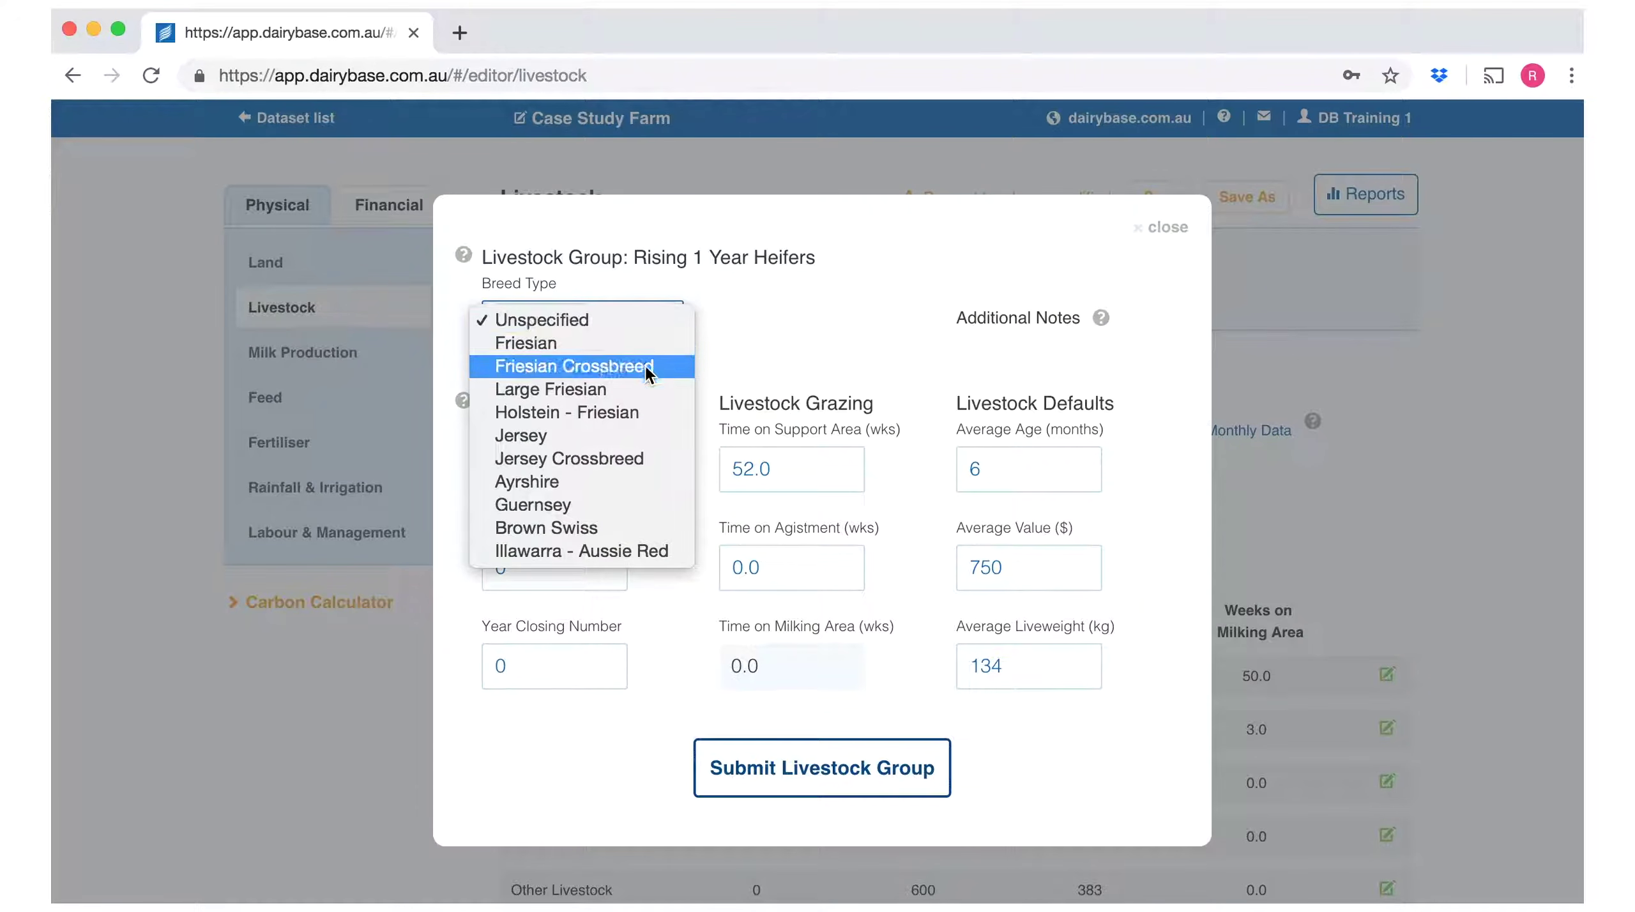
{"action": "left_click", "coordinate": [634, 384]}
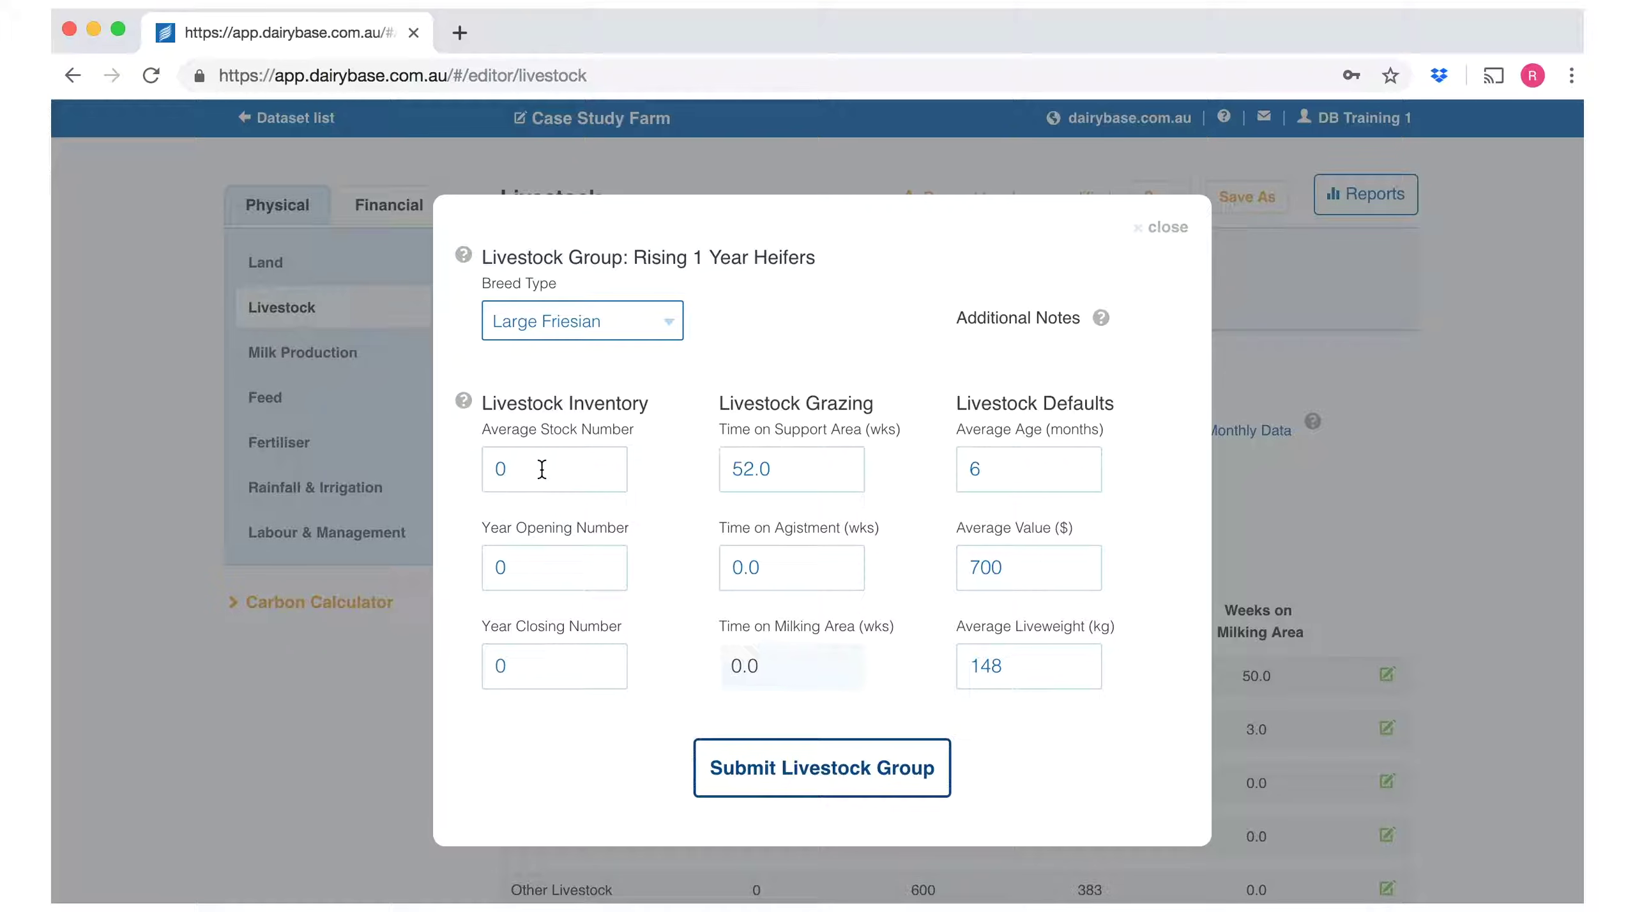
Enter the Rising 1 Year Heifers inventory: year opening number 110, year closing number 90 and average stock number 100
{"action": "left_click", "coordinate": [515, 560]}
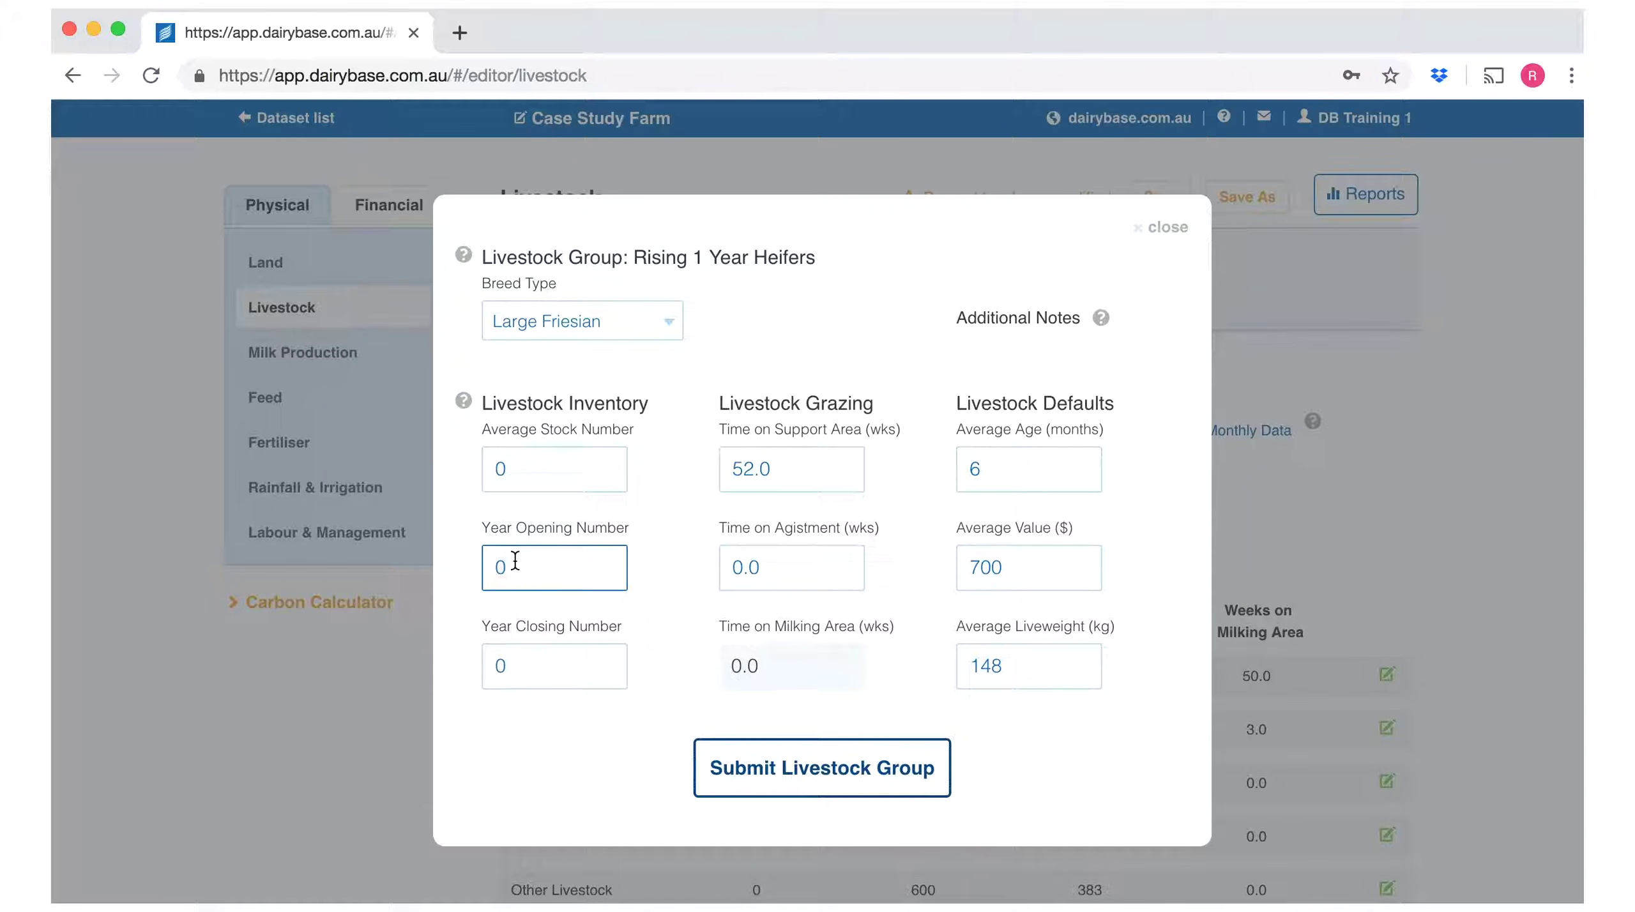
{"action": "type", "text": "110"}
{"action": "left_click", "coordinate": [508, 667]}
{"action": "type", "text": "90"}
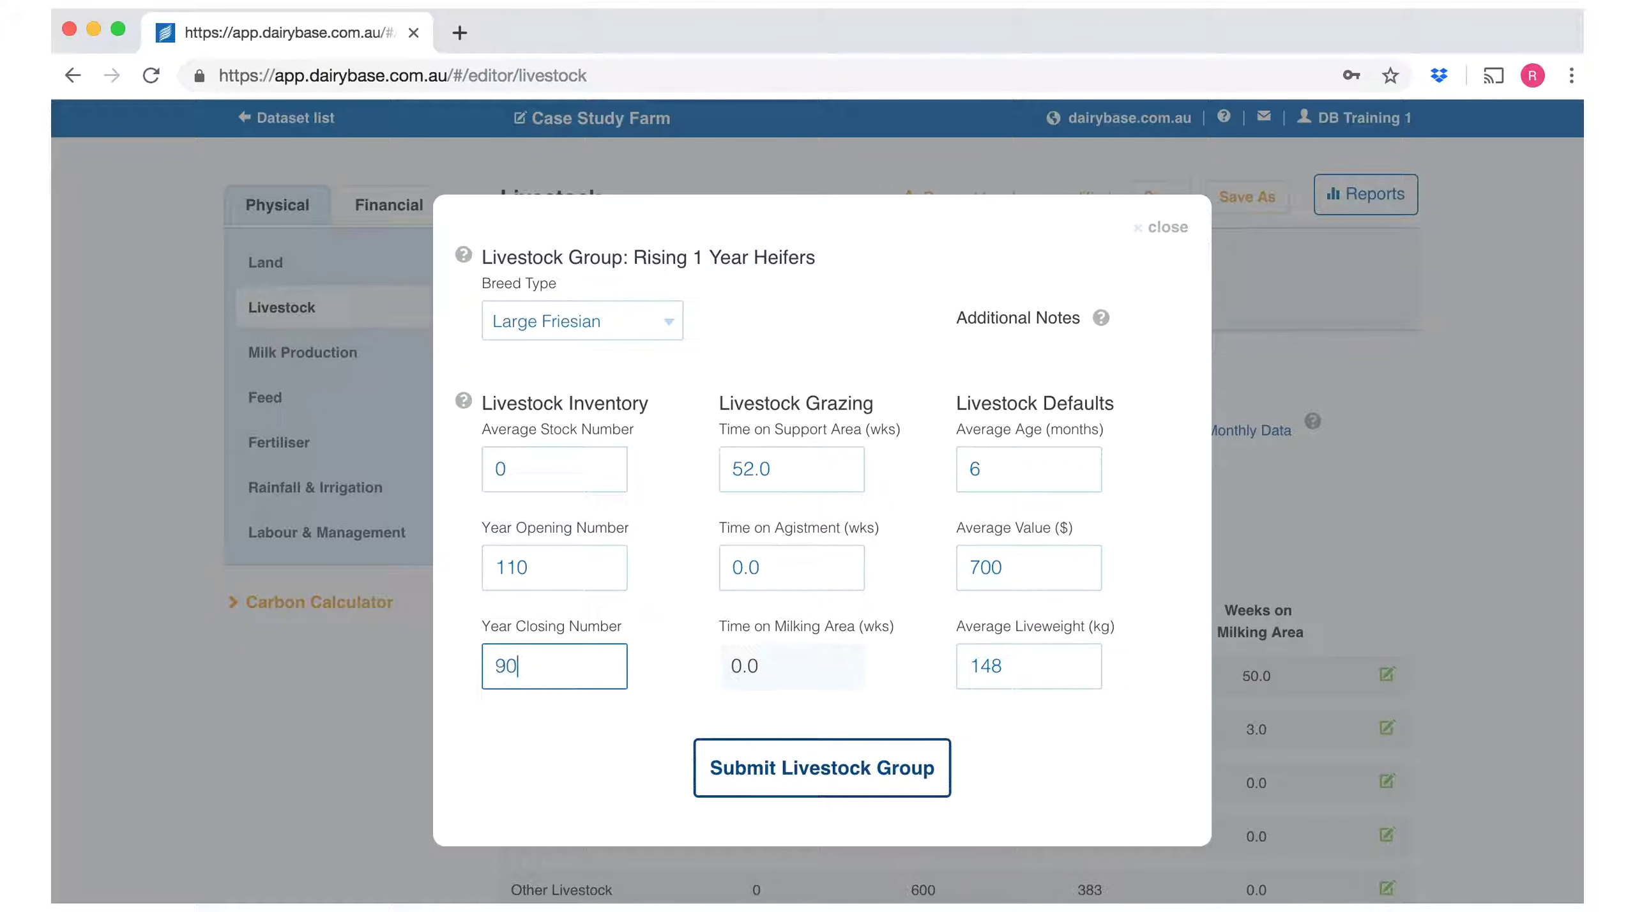
{"action": "left_click", "coordinate": [518, 473]}
{"action": "key", "text": "BackSpace"}
{"action": "type", "text": "100"}
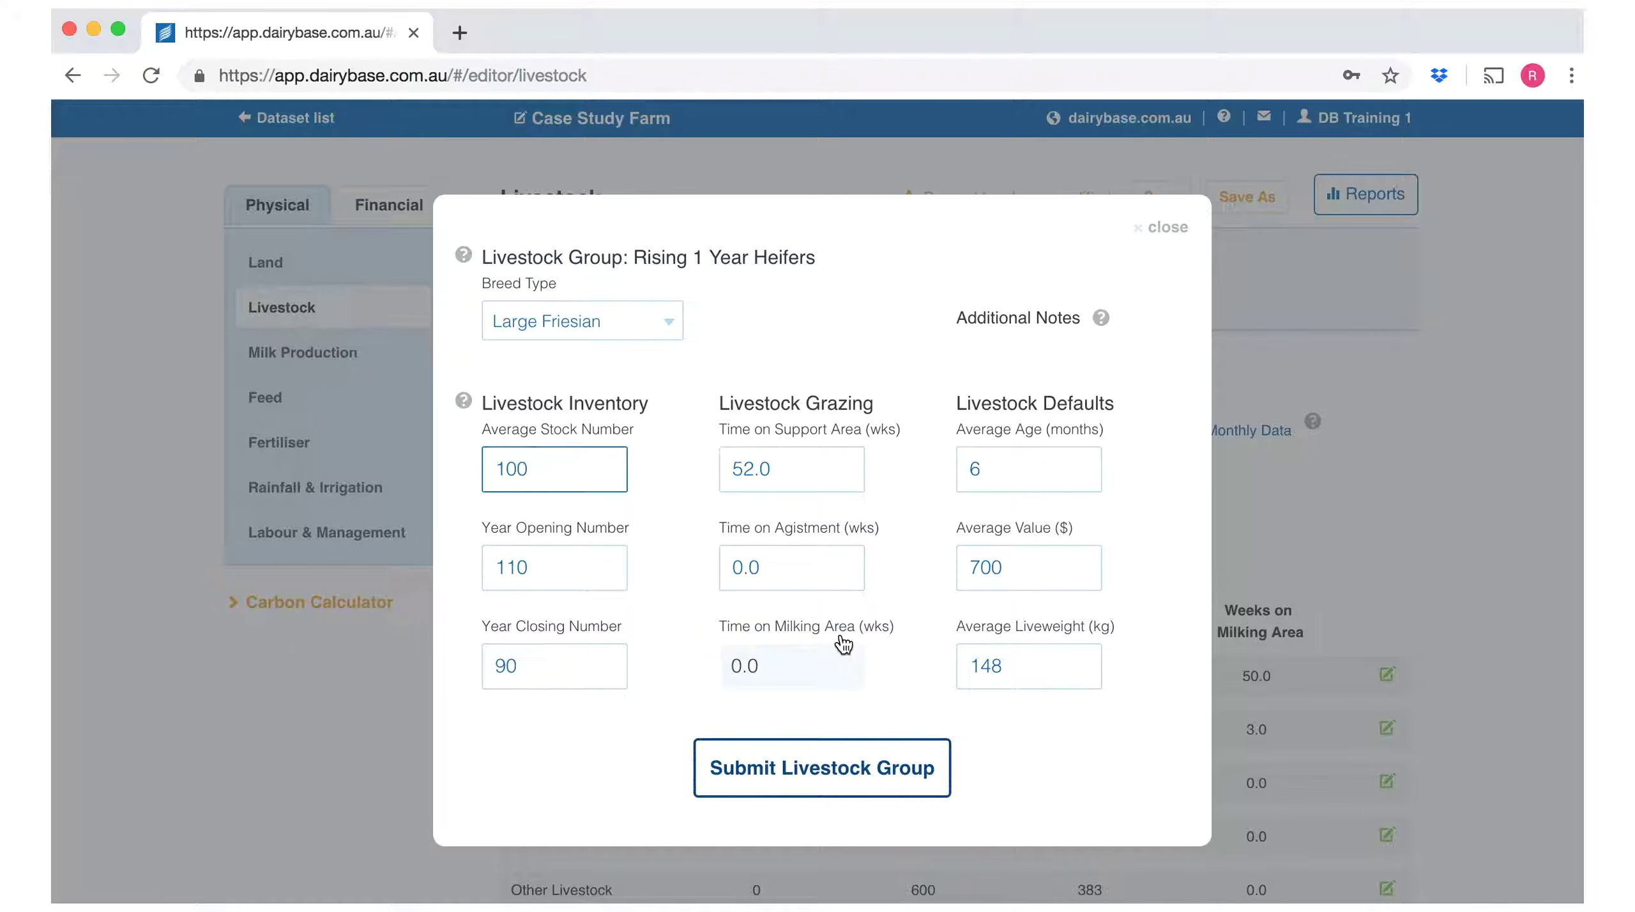
Set the Rising 1 Year Heifers' average value to $500 and submit the group
{"action": "left_click", "coordinate": [994, 570]}
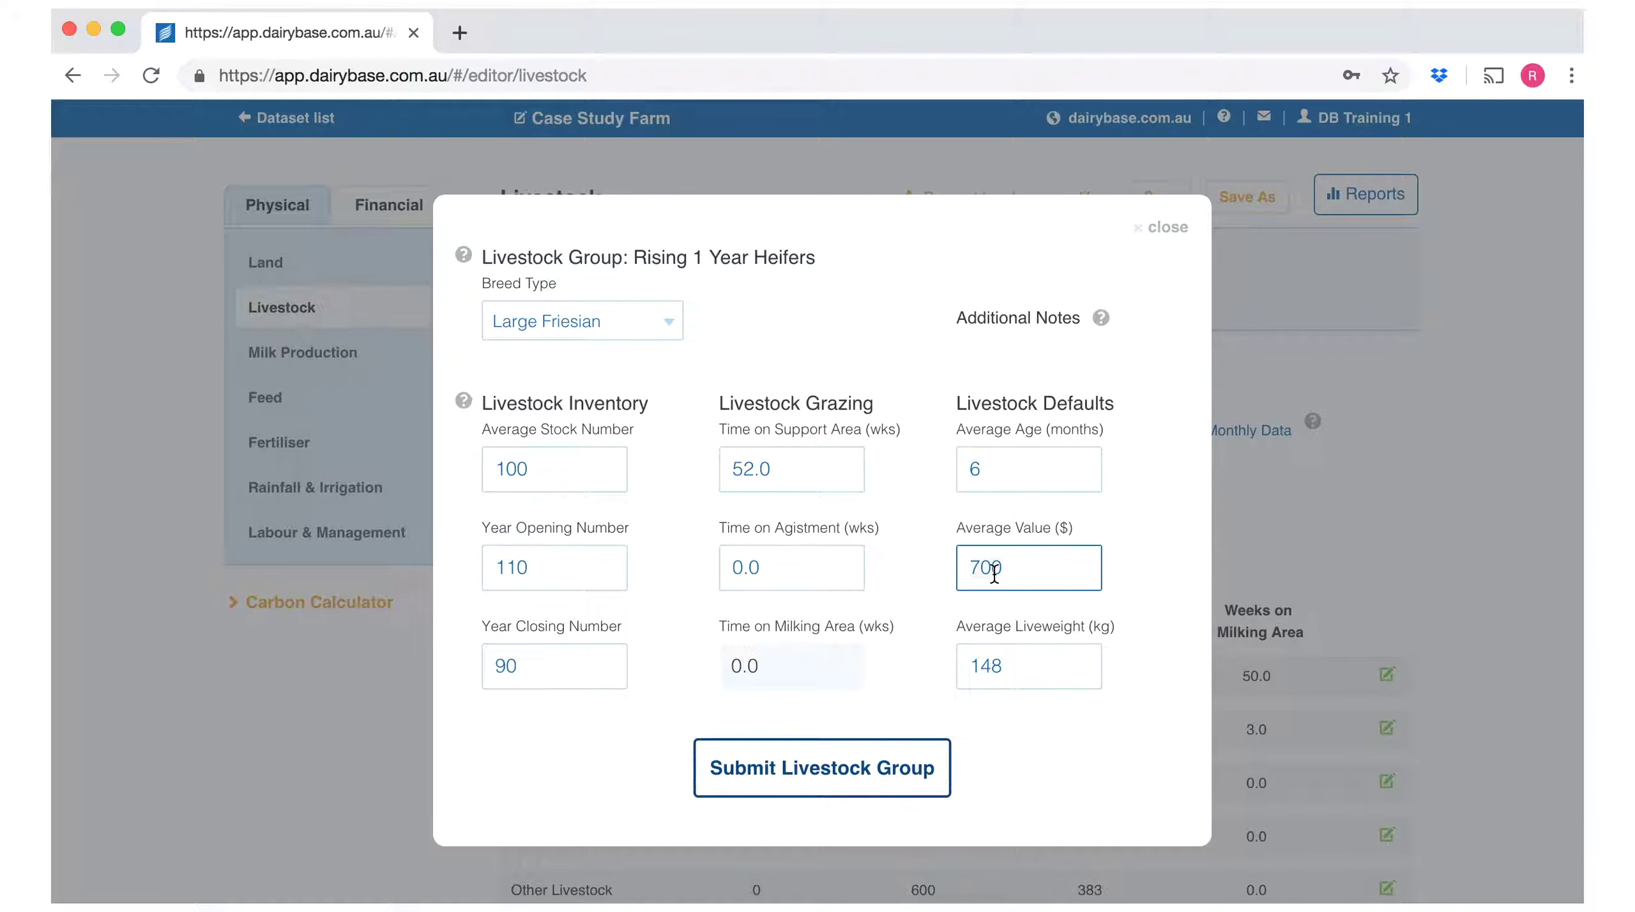
{"action": "double_click", "coordinate": [994, 570]}
{"action": "type", "text": "500"}
{"action": "key", "text": "Tab"}
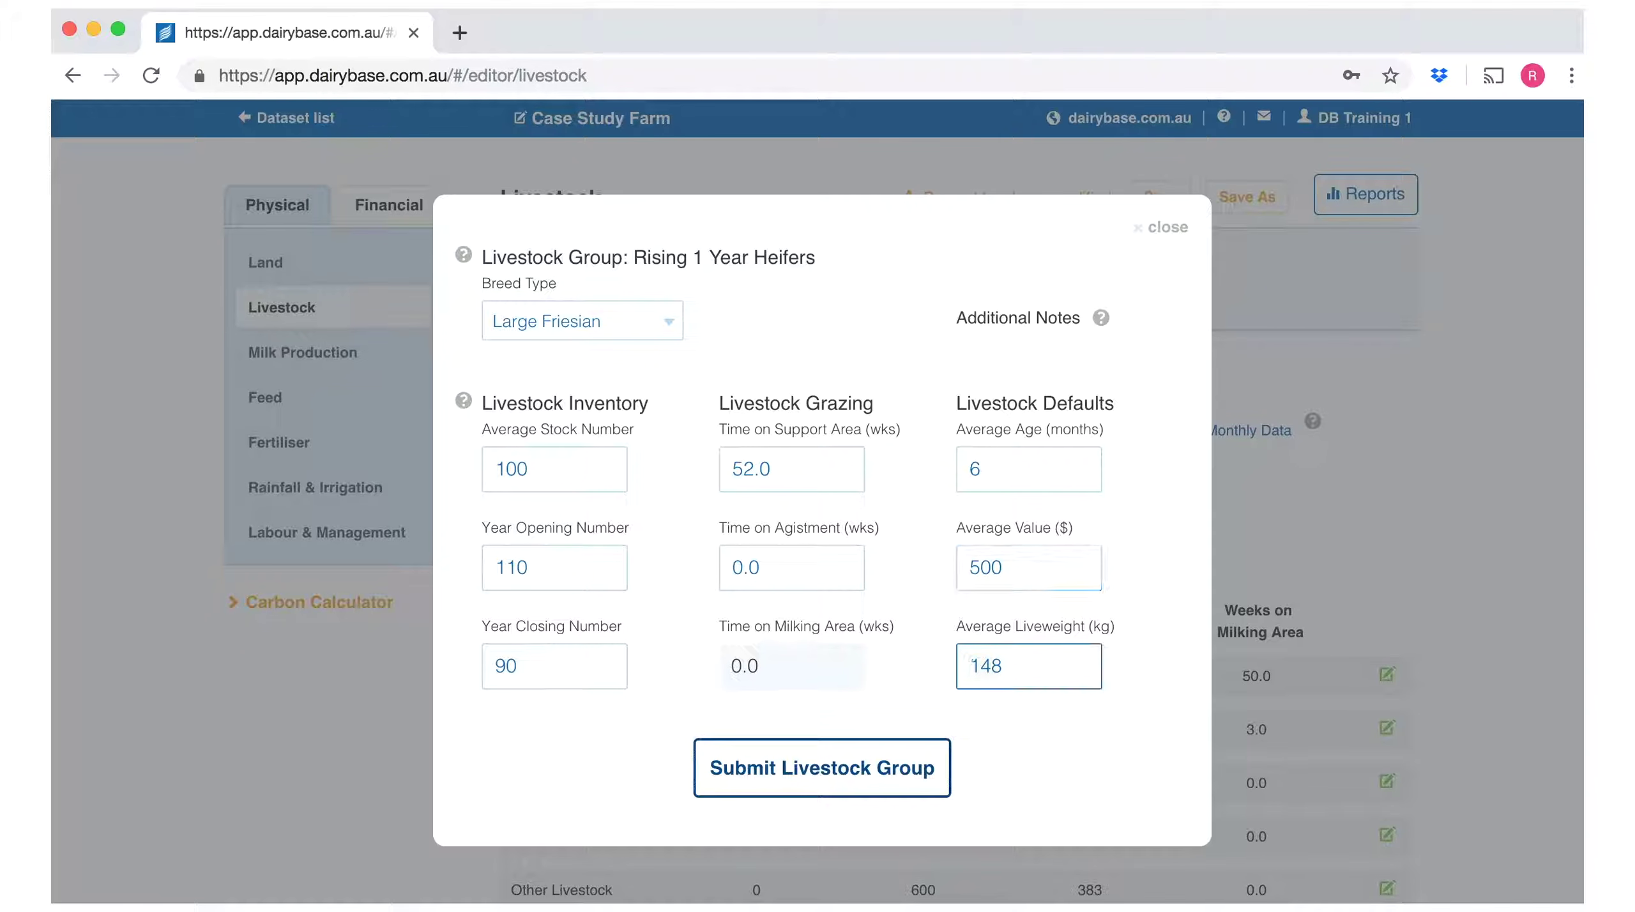
{"action": "left_click", "coordinate": [853, 769]}
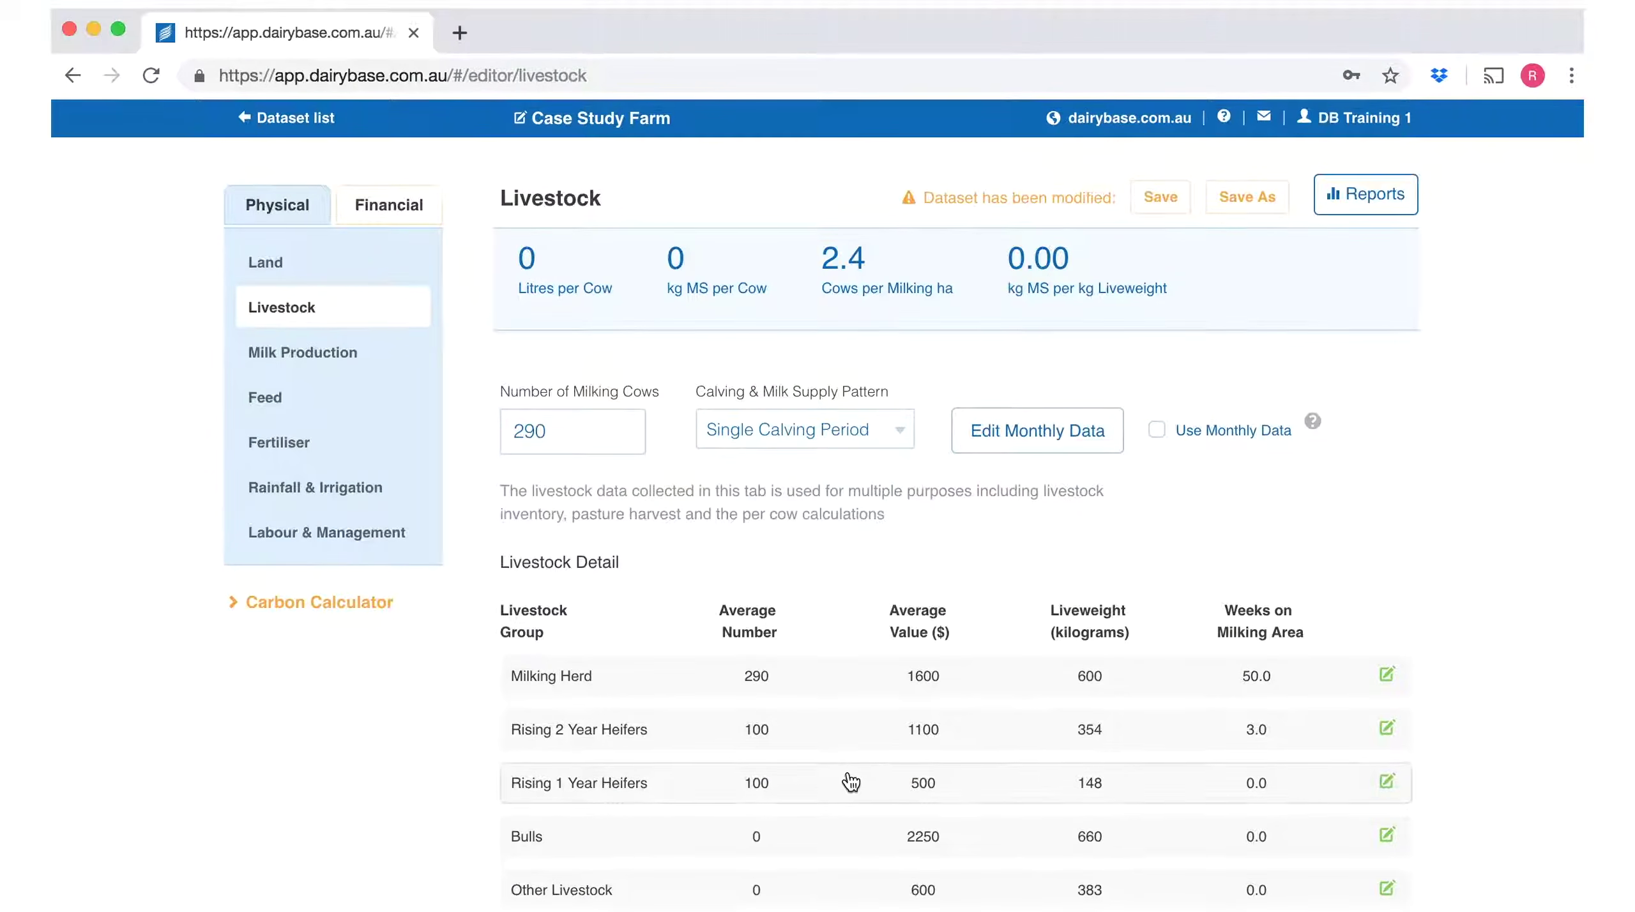
Open the Bulls livestock group and set its breed type to Large Friesian
{"action": "left_click", "coordinate": [824, 838]}
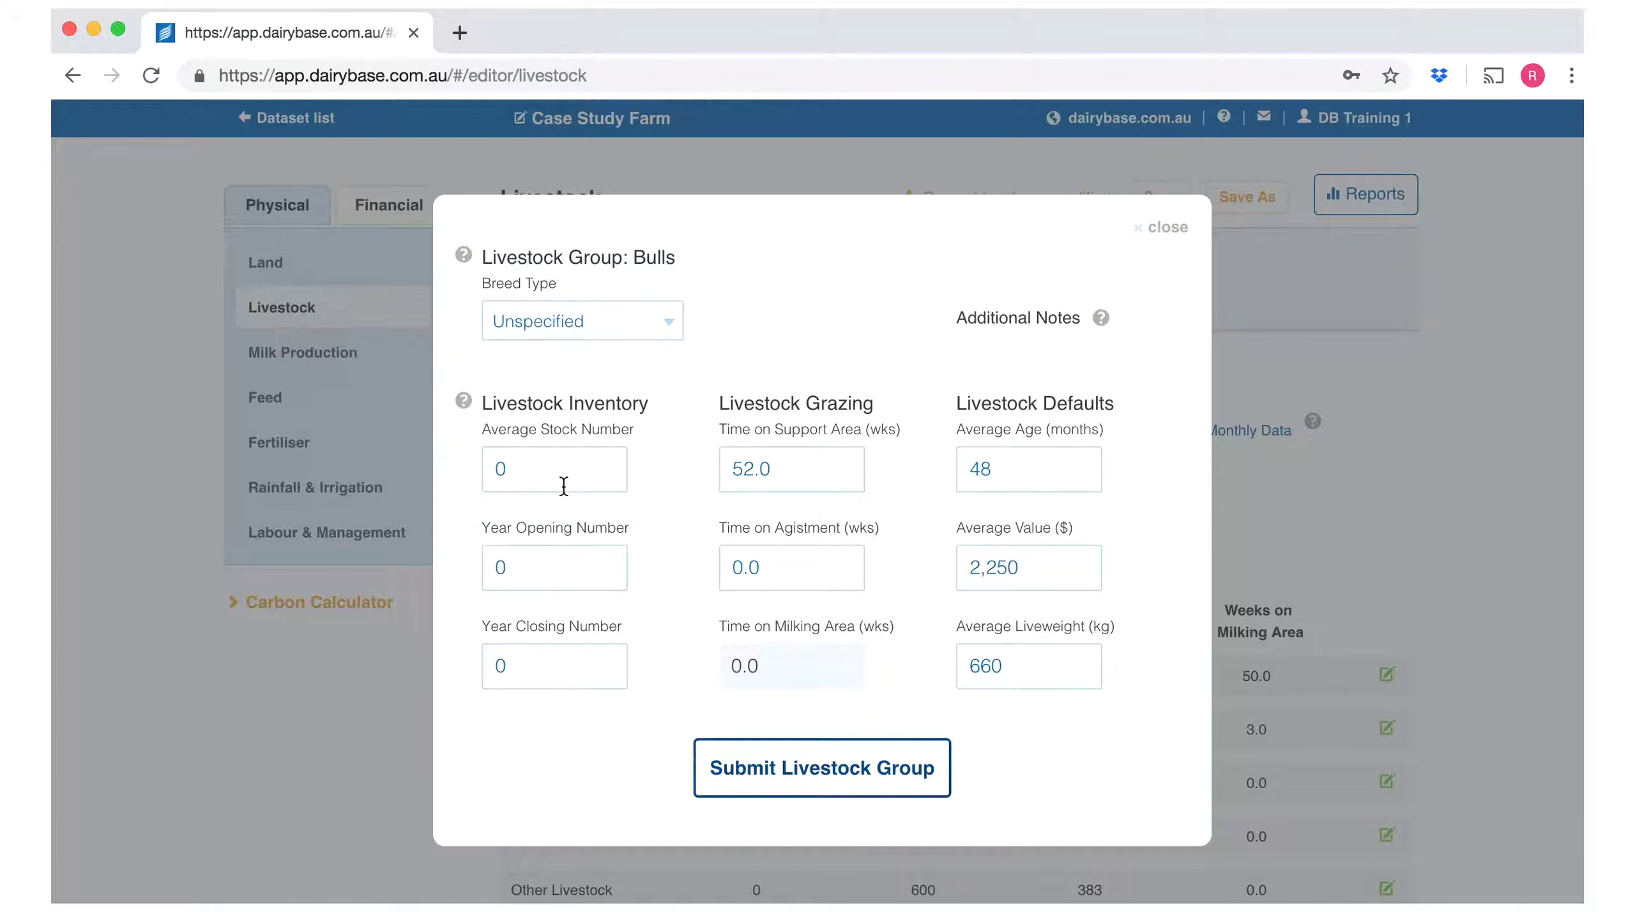
{"action": "left_click", "coordinate": [664, 325]}
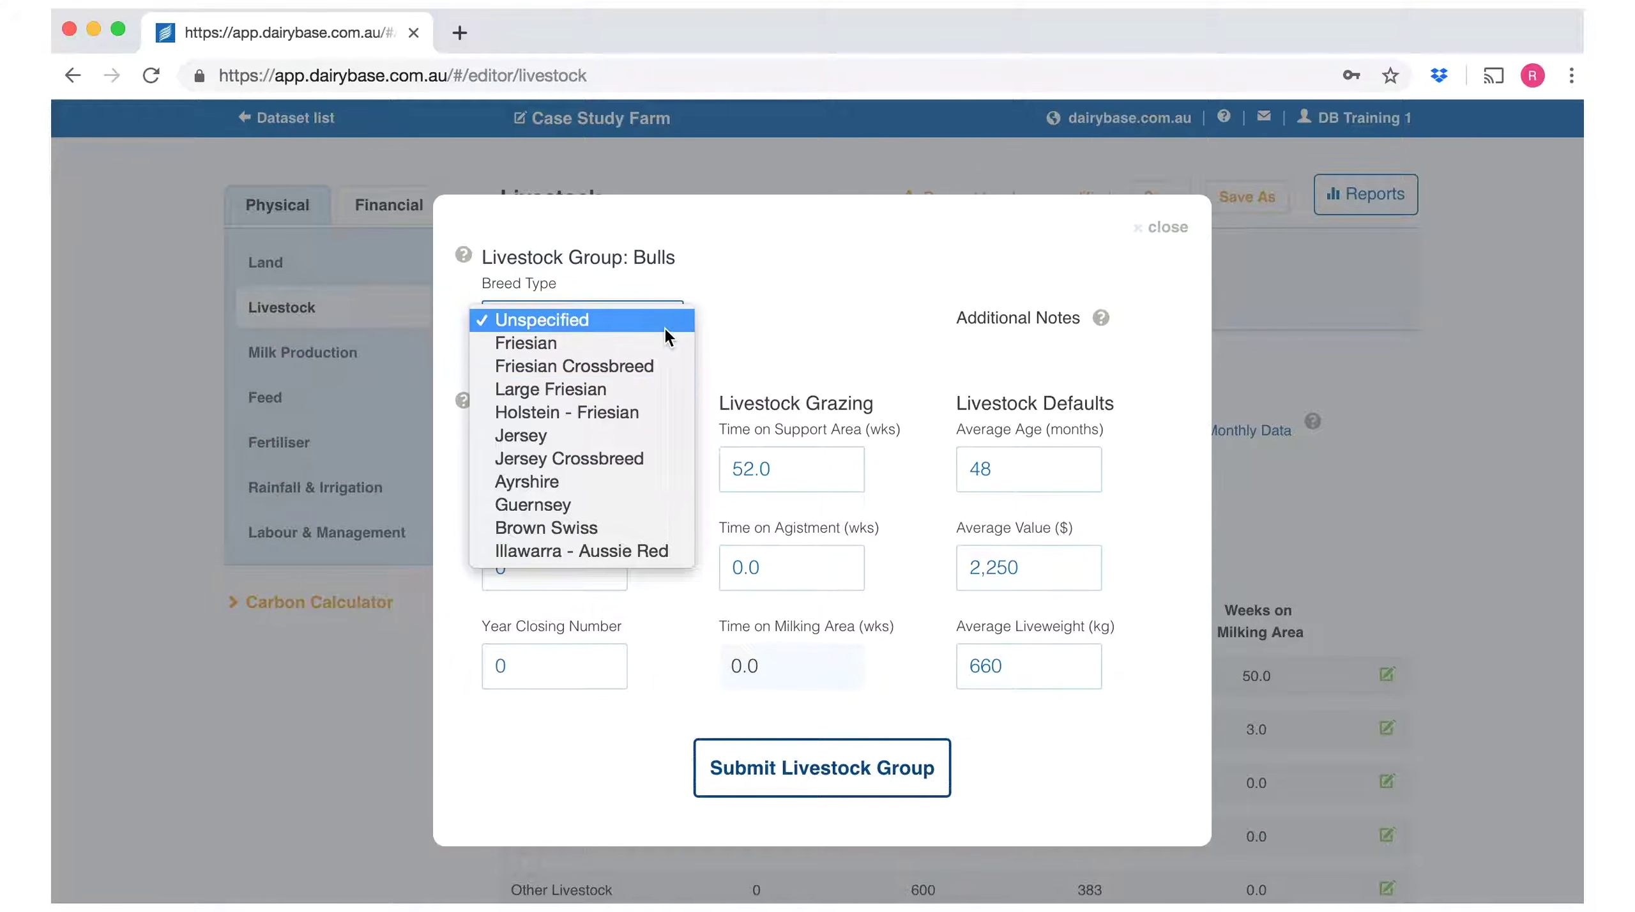
{"action": "left_click", "coordinate": [650, 386]}
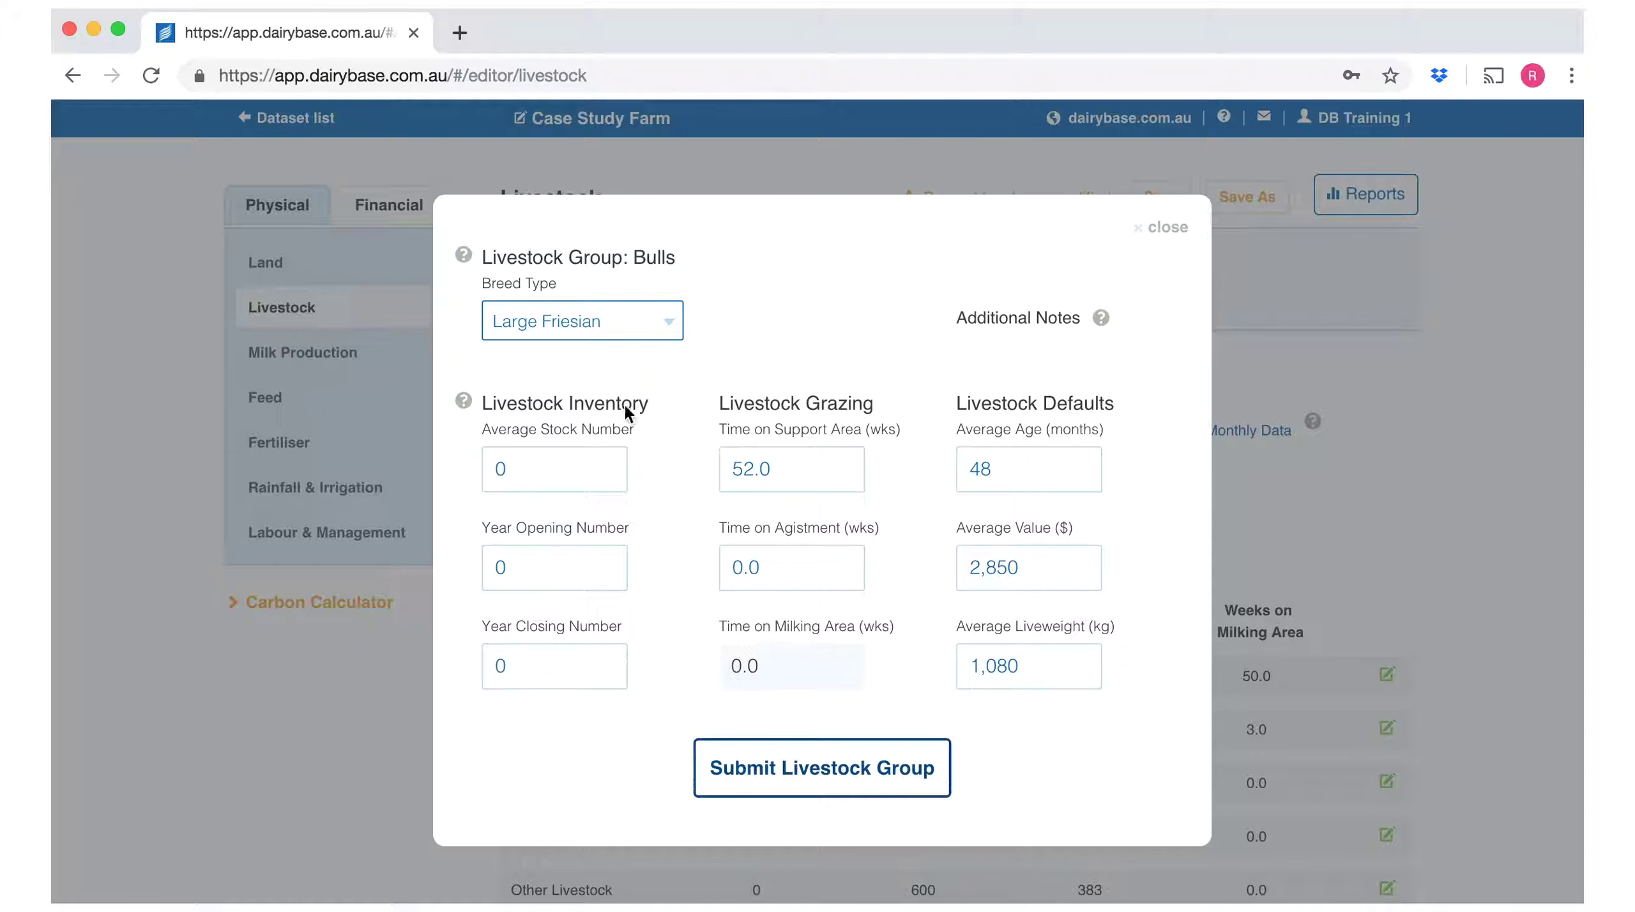
Enter 5 as the bulls' average stock number, year opening number and year closing number
{"action": "left_click", "coordinate": [567, 466]}
{"action": "type", "text": "5"}
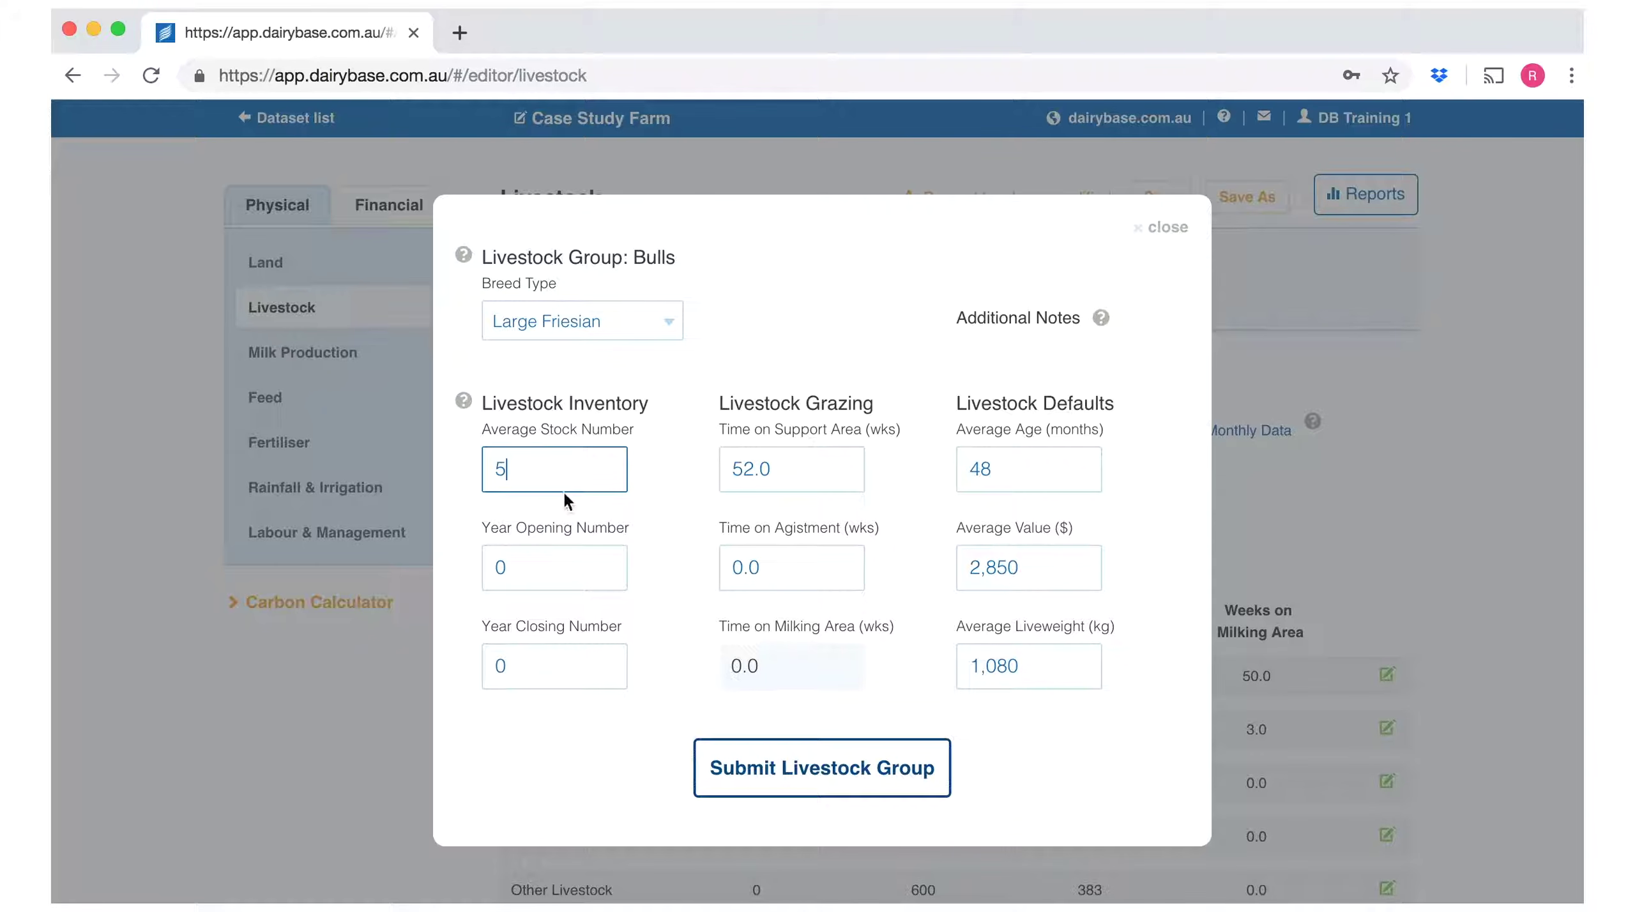
{"action": "left_click", "coordinate": [535, 565]}
{"action": "type", "text": "5"}
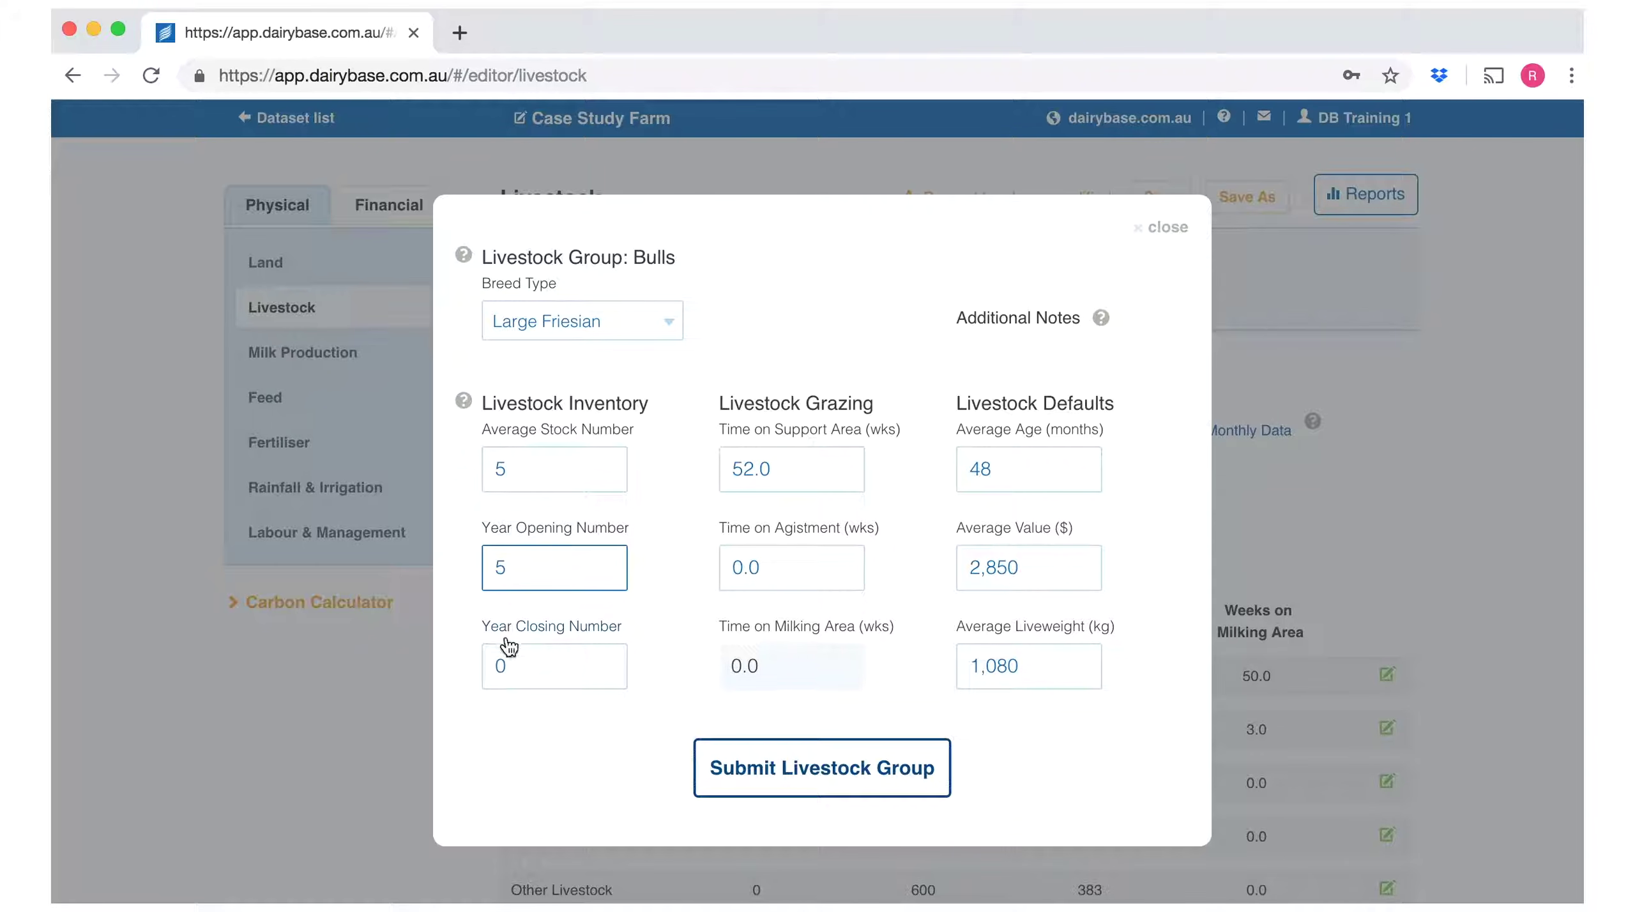
{"action": "left_click", "coordinate": [504, 671]}
{"action": "type", "text": "5"}
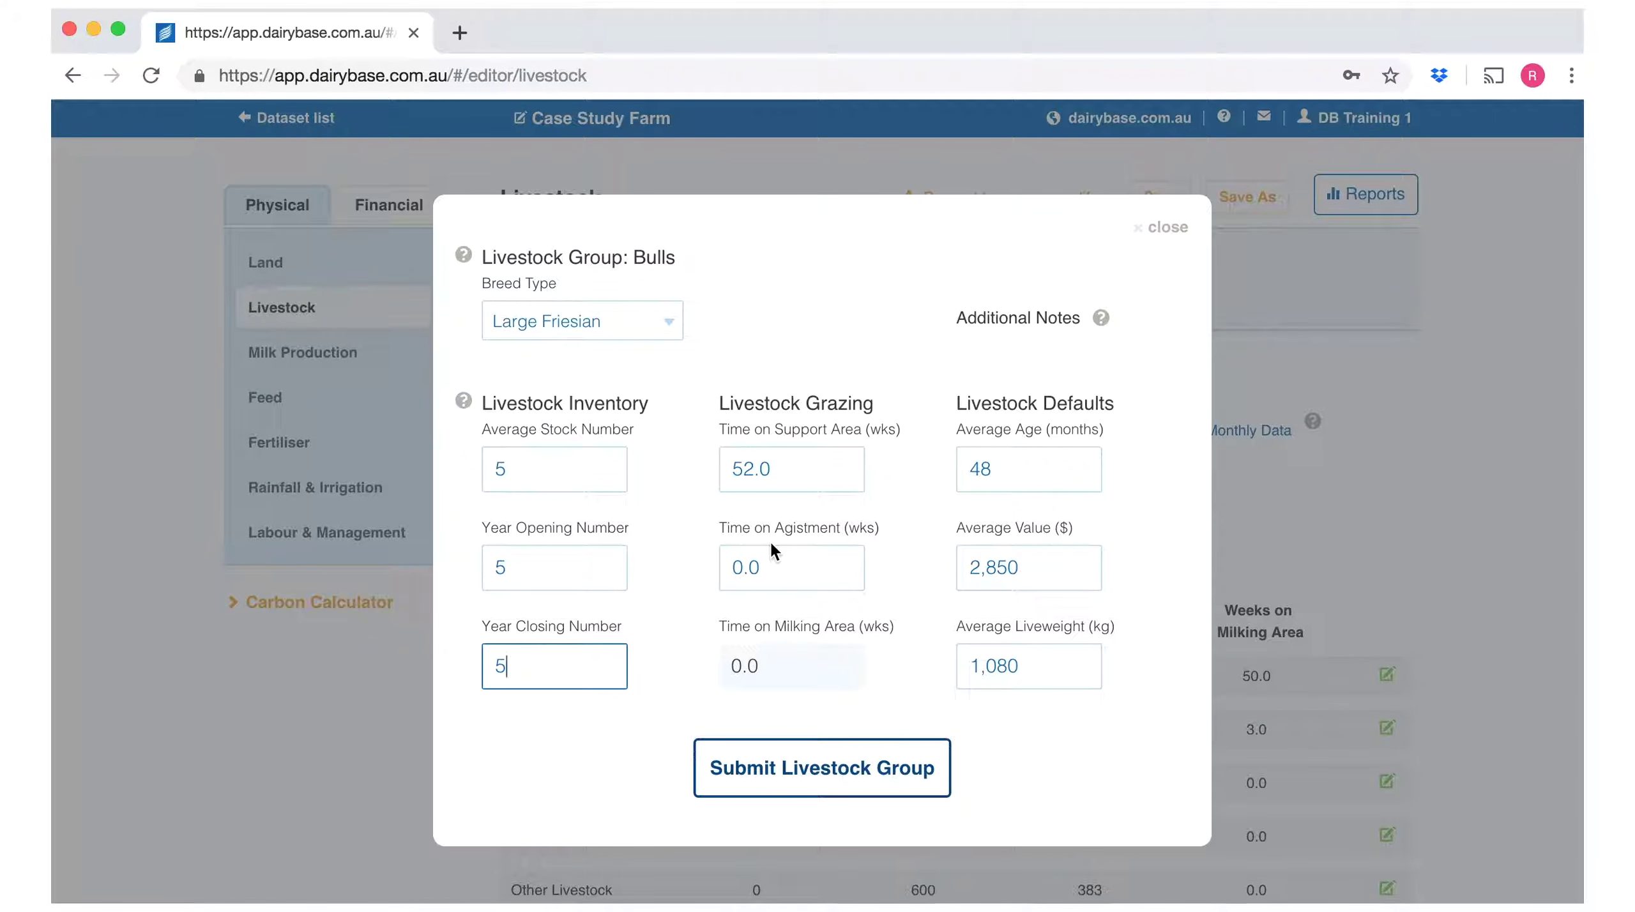
Set the bulls' time on support area to 44 weeks
{"action": "left_click", "coordinate": [767, 470]}
{"action": "type", "text": "44"}
{"action": "key", "text": "Tab"}
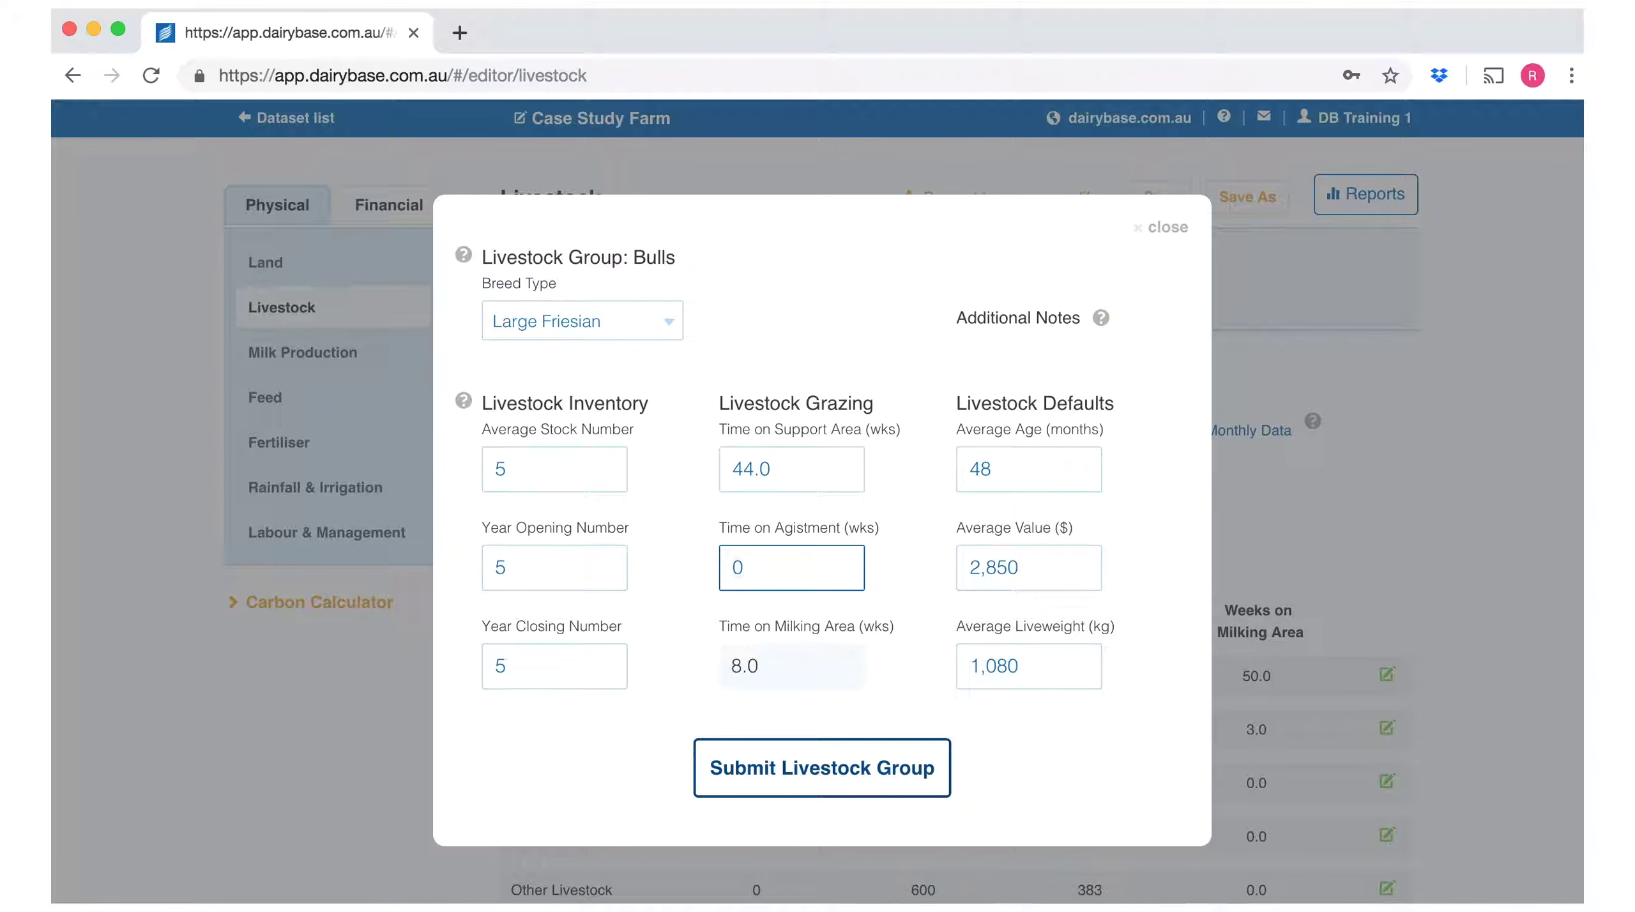
Set the bulls' average value to $2,250, then submit the group and save the dataset
{"action": "left_click", "coordinate": [1009, 571]}
{"action": "double_click", "coordinate": [1008, 570]}
{"action": "type", "text": "2250"}
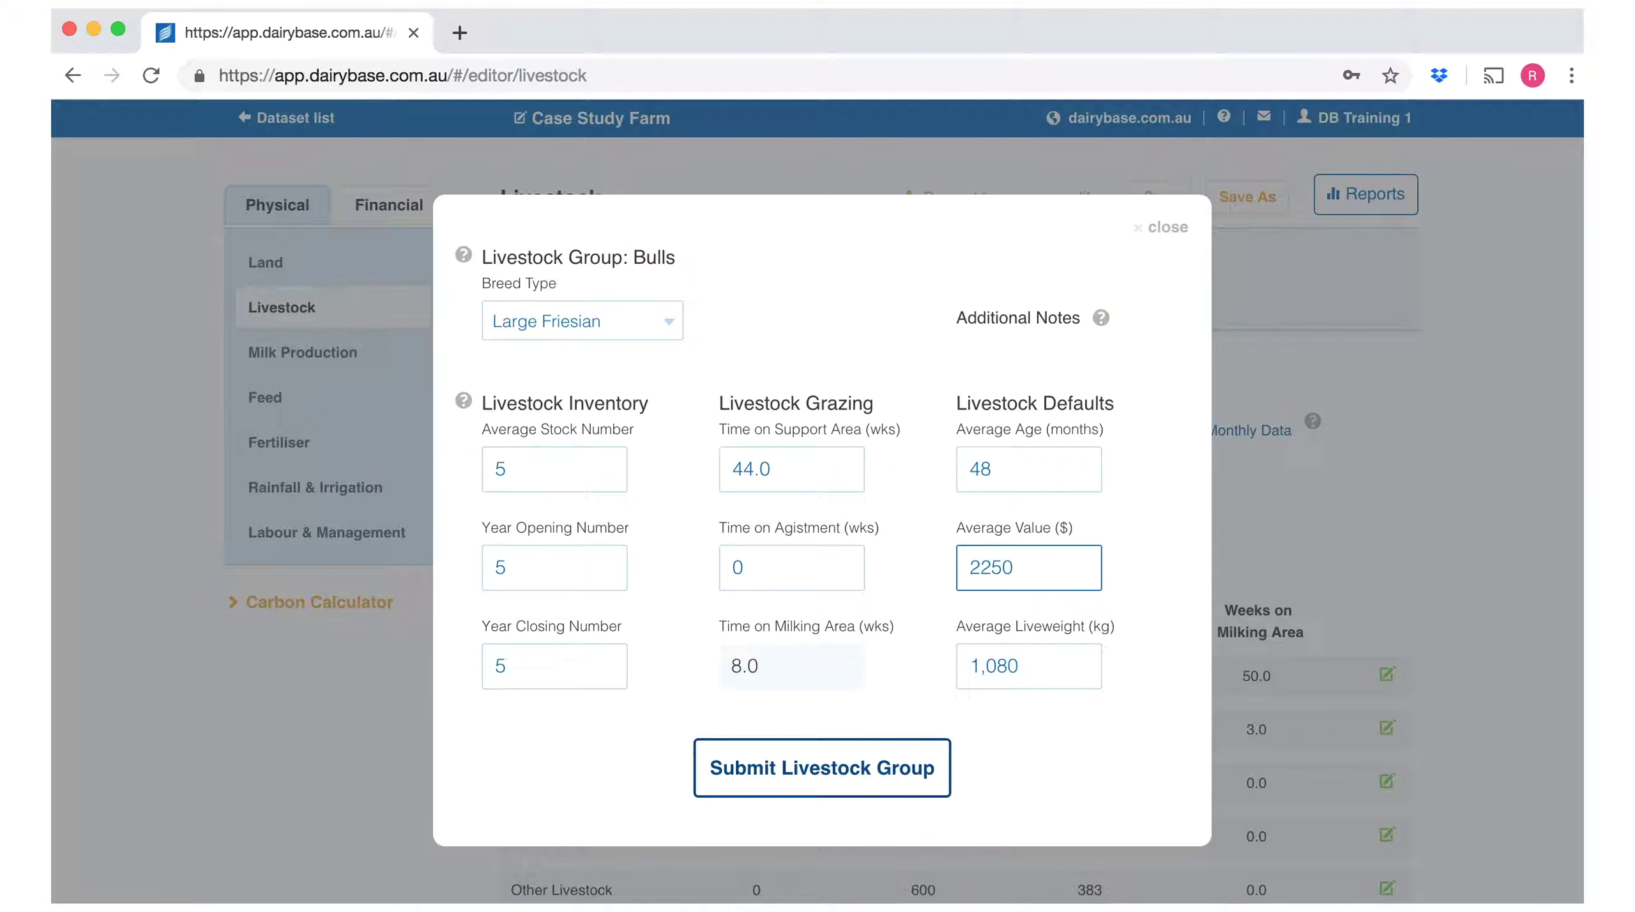
{"action": "left_click", "coordinate": [1017, 734]}
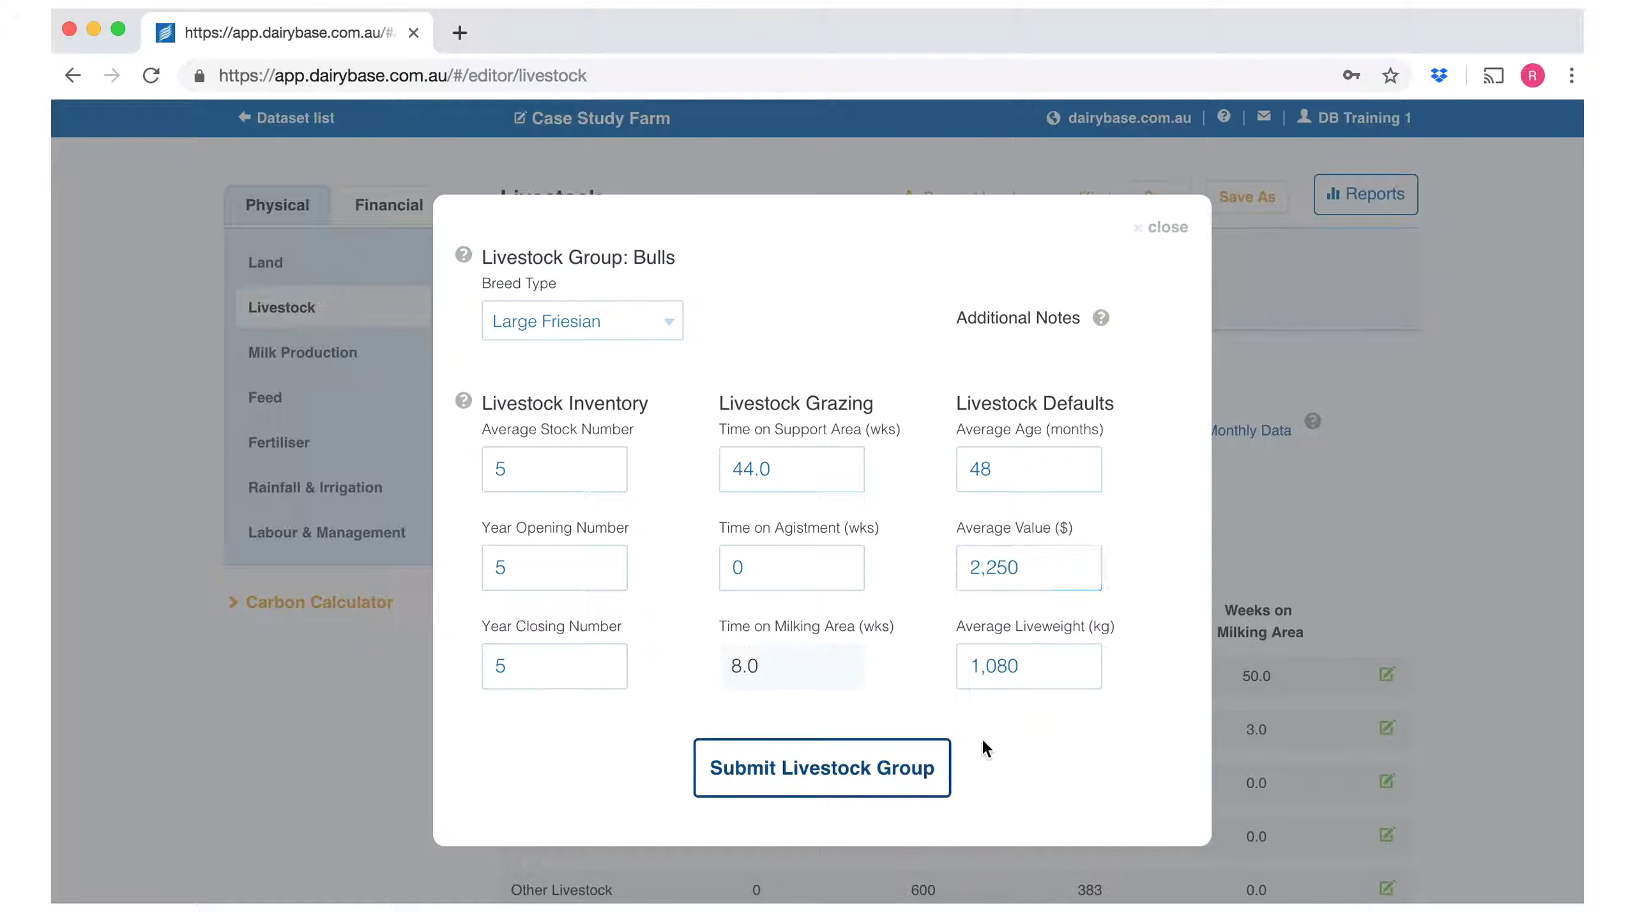
{"action": "left_click", "coordinate": [865, 773]}
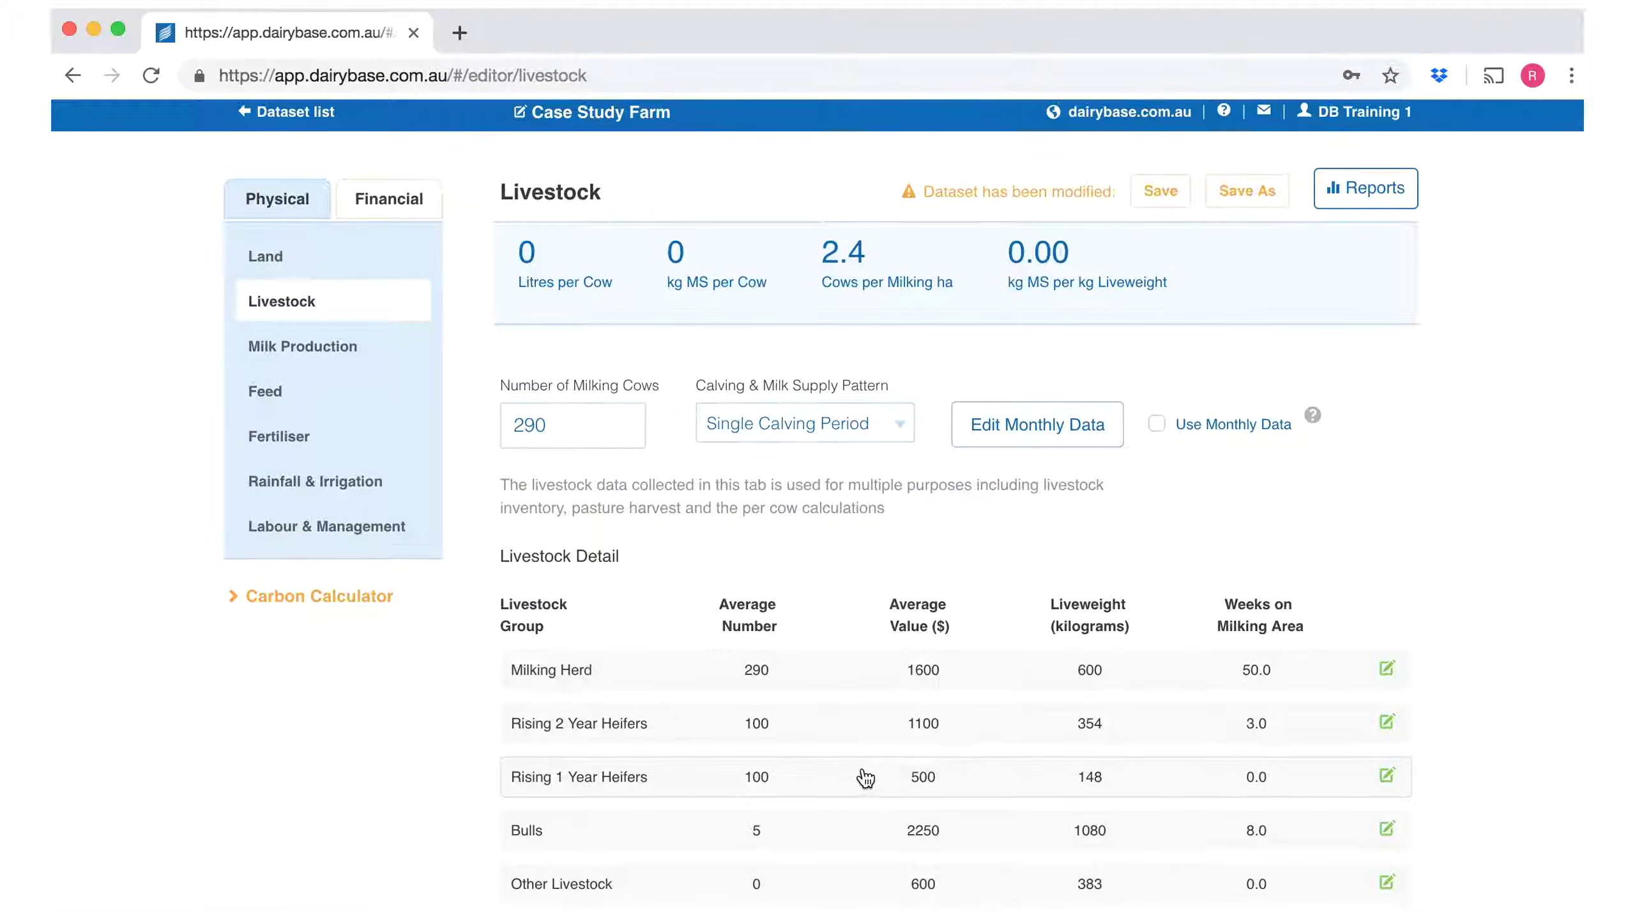
{"action": "left_click", "coordinate": [1156, 191]}
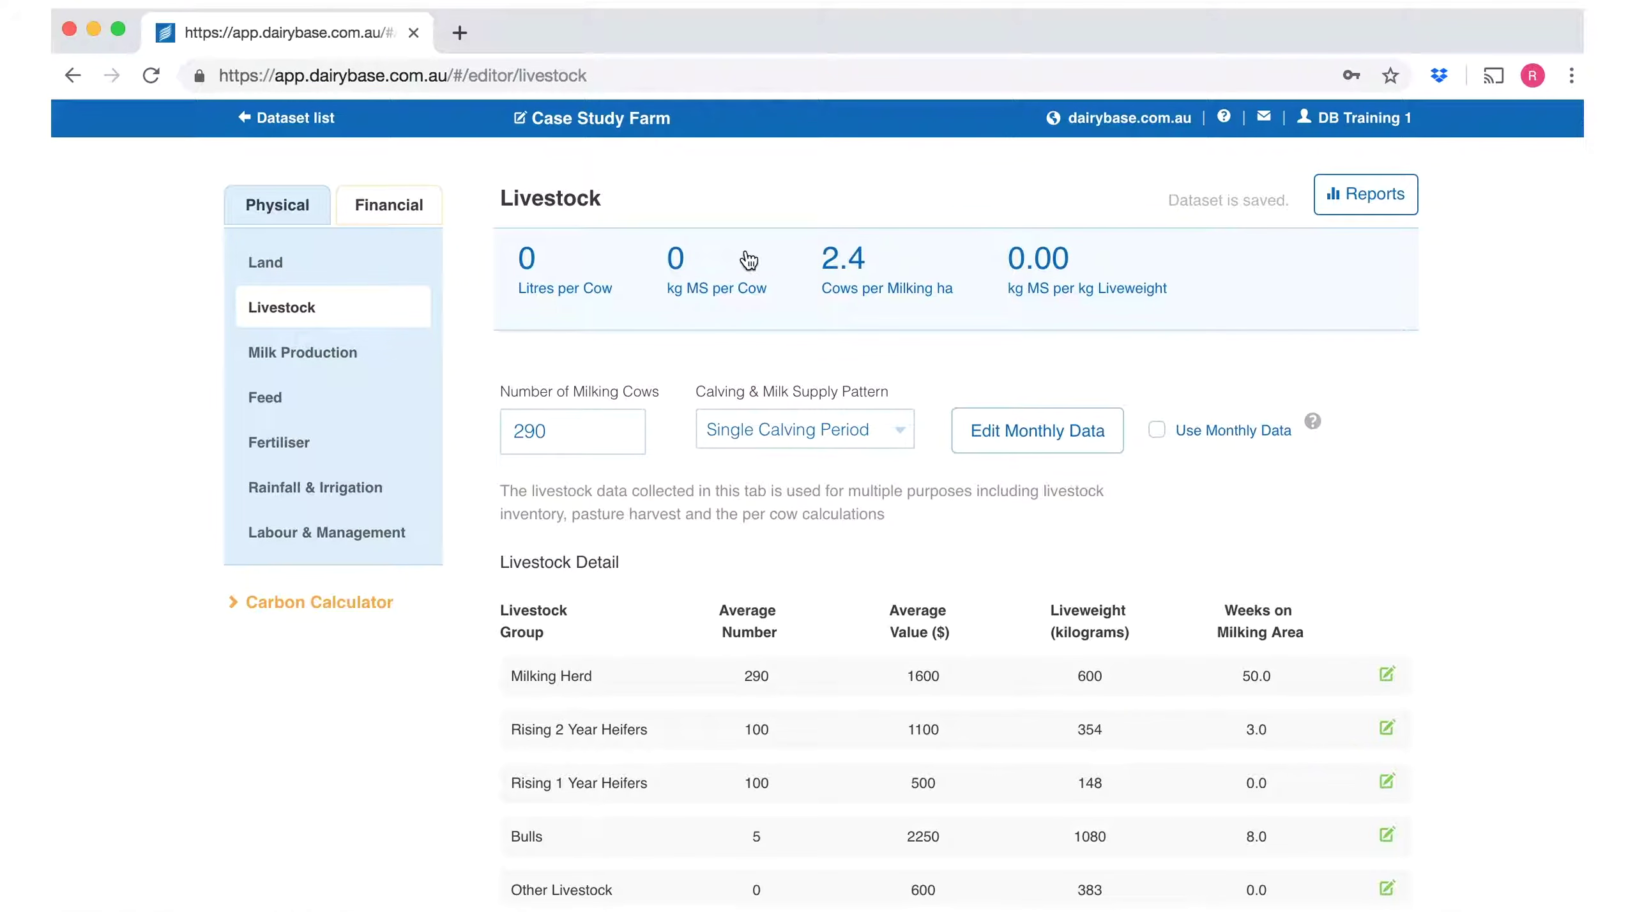
Open the Milk Production data and enter 2,169,764 litres to processor
{"action": "left_click", "coordinate": [325, 355]}
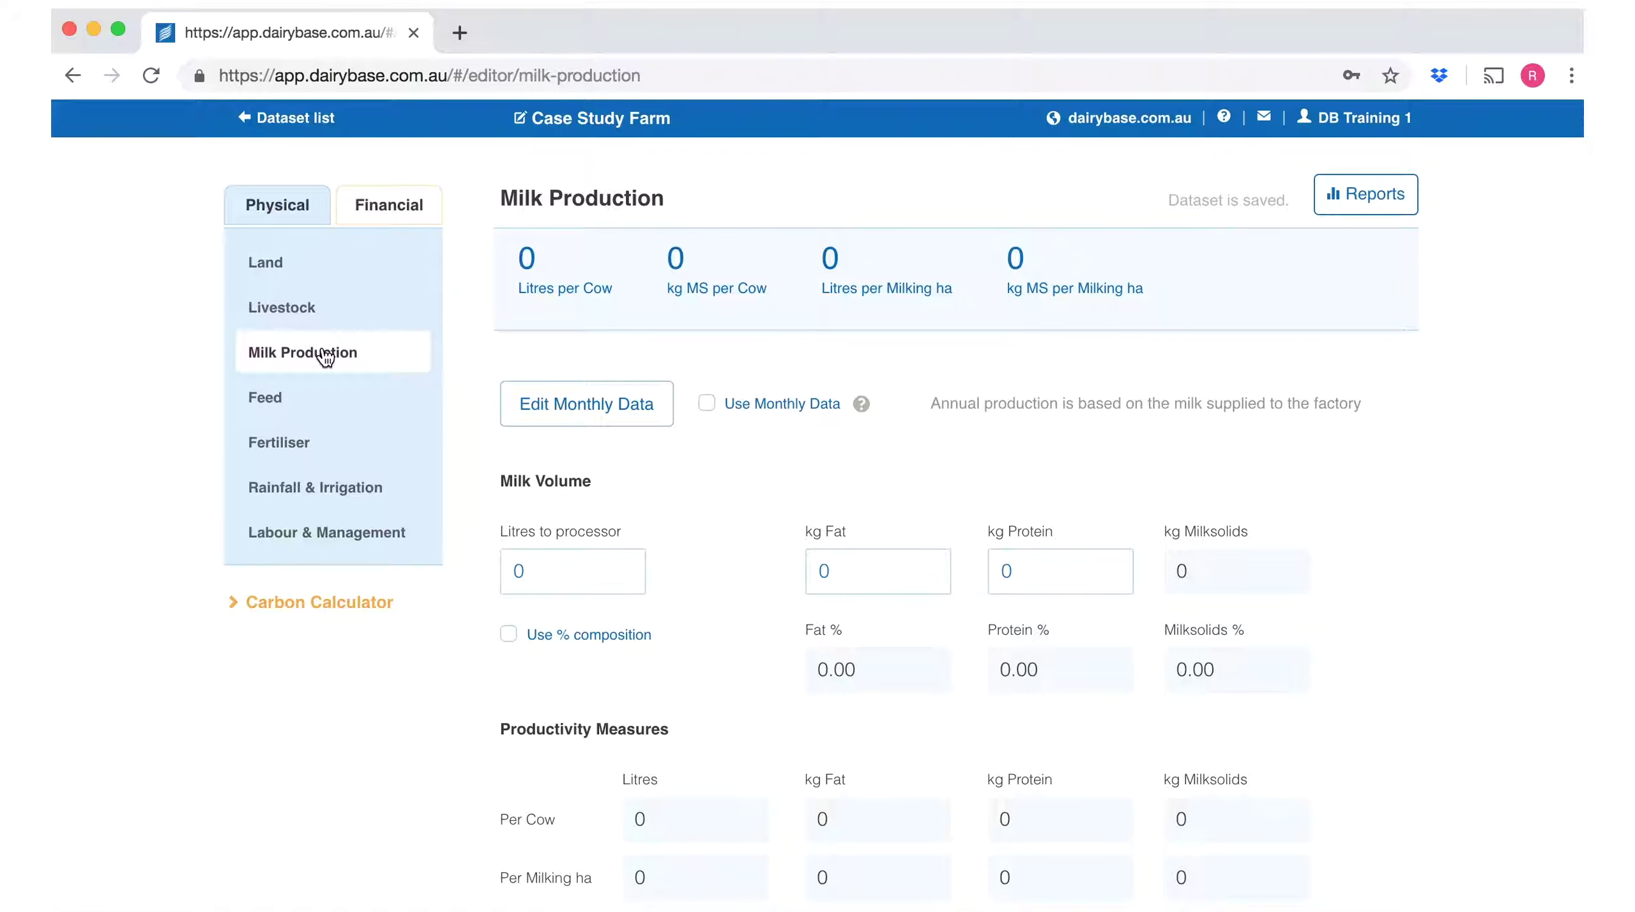
{"action": "left_click", "coordinate": [544, 565]}
{"action": "type", "text": "216"}
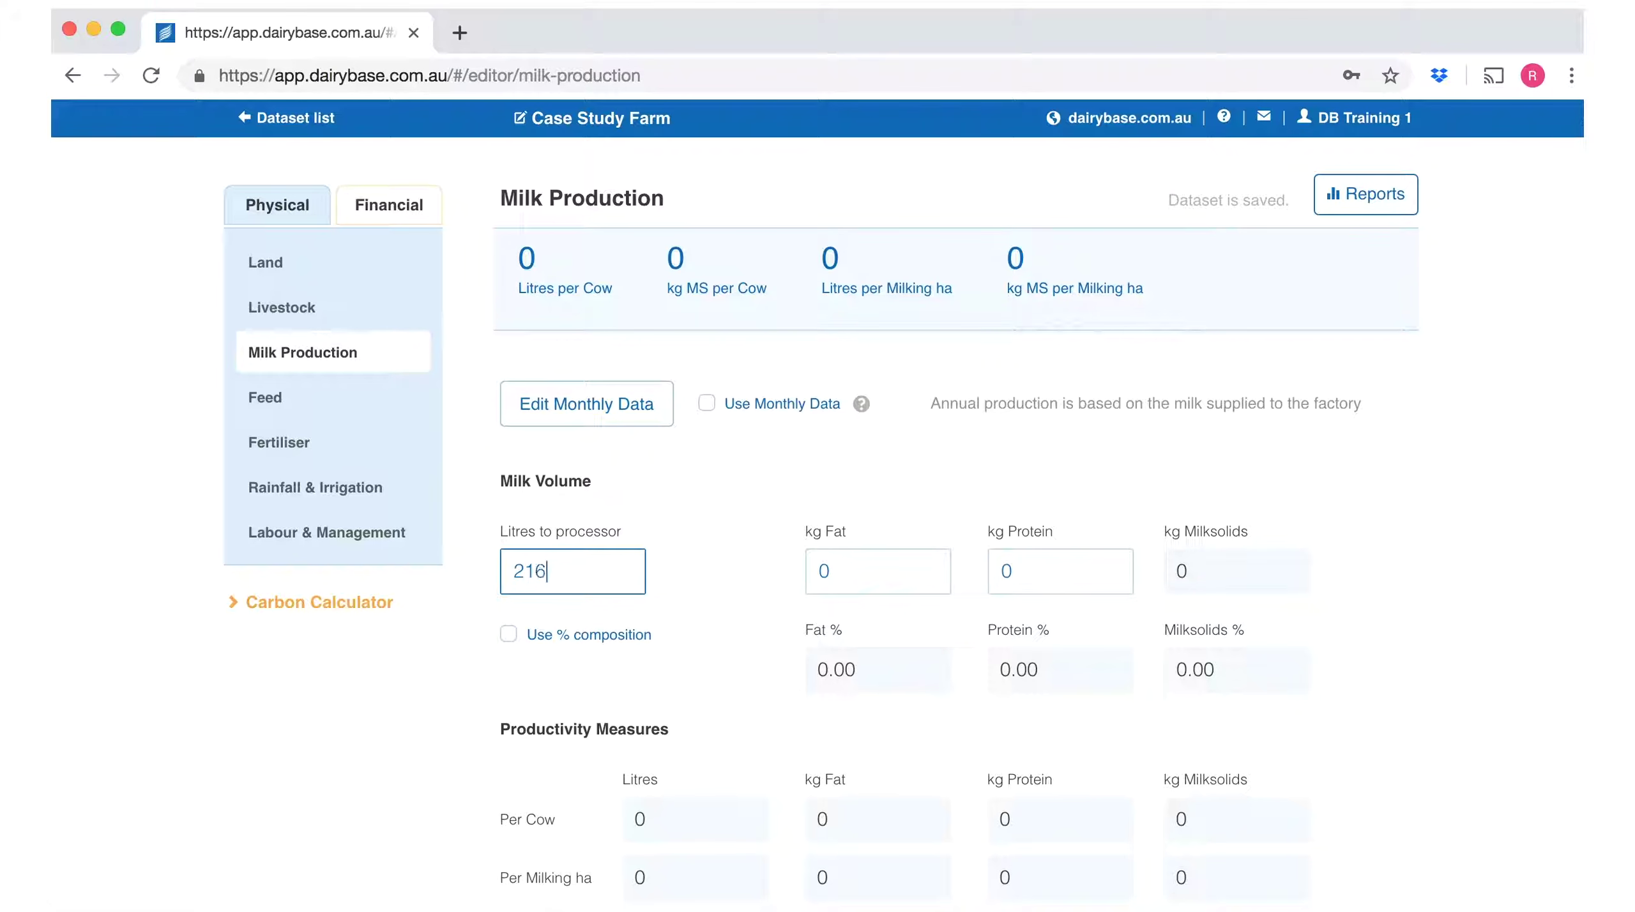
{"action": "type", "text": "9764"}
Enter the milk components: 85,884 kg fat and 70,585 kg protein
{"action": "left_click", "coordinate": [834, 575]}
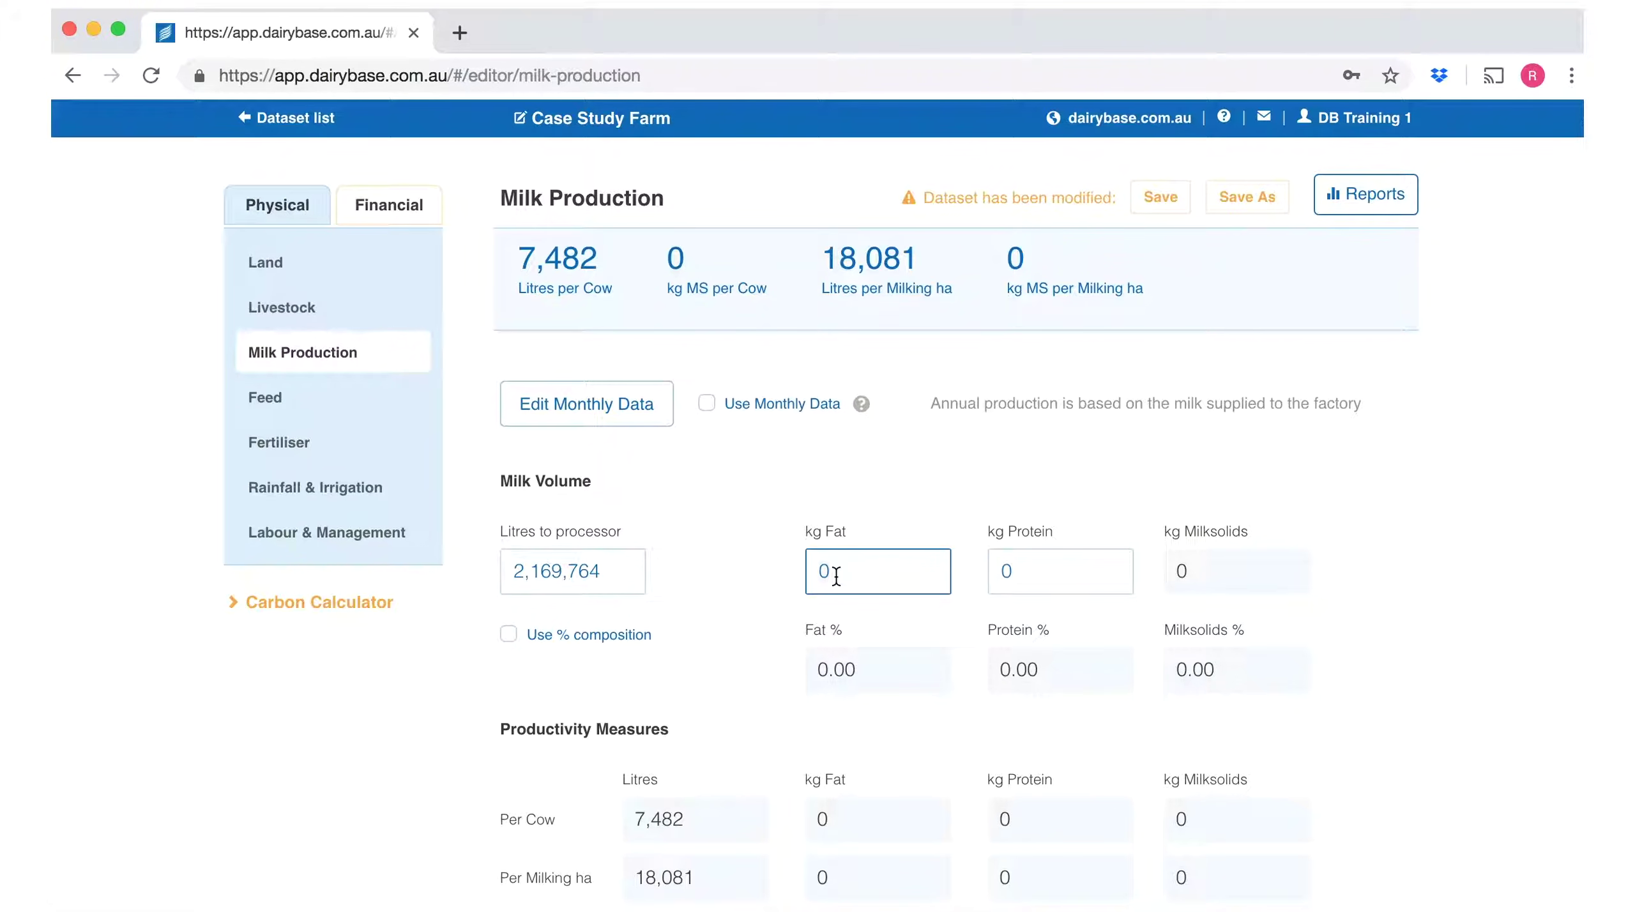
{"action": "type", "text": "85,884"}
{"action": "left_click", "coordinate": [1018, 574]}
{"action": "type", "text": "70"}
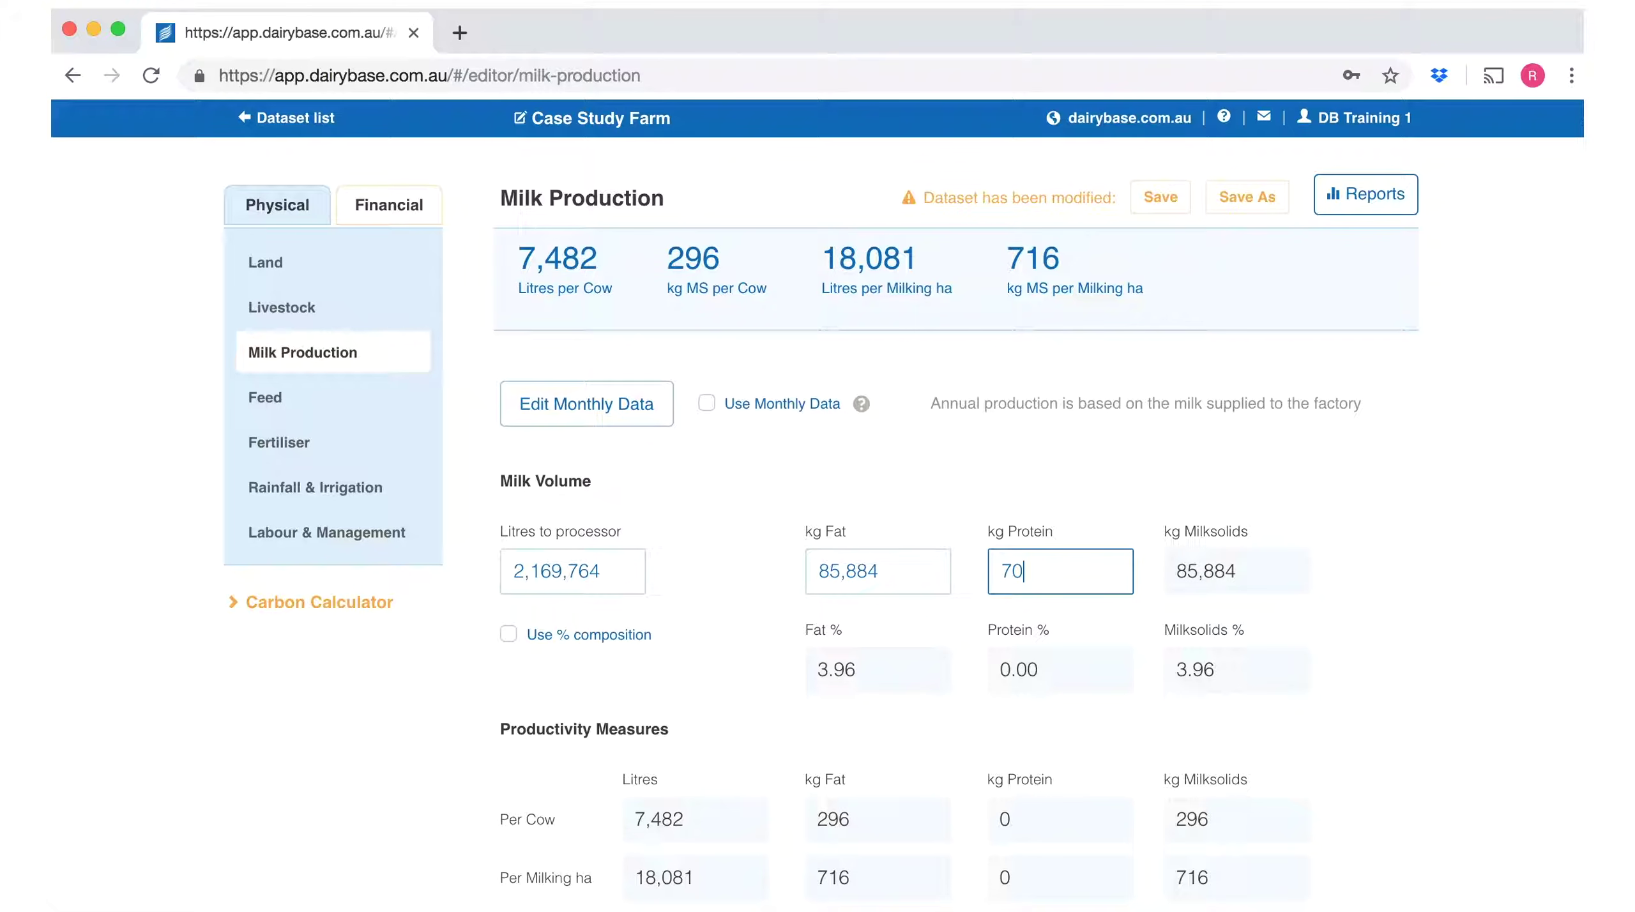
{"action": "type", "text": "585"}
{"action": "key", "text": "Tab"}
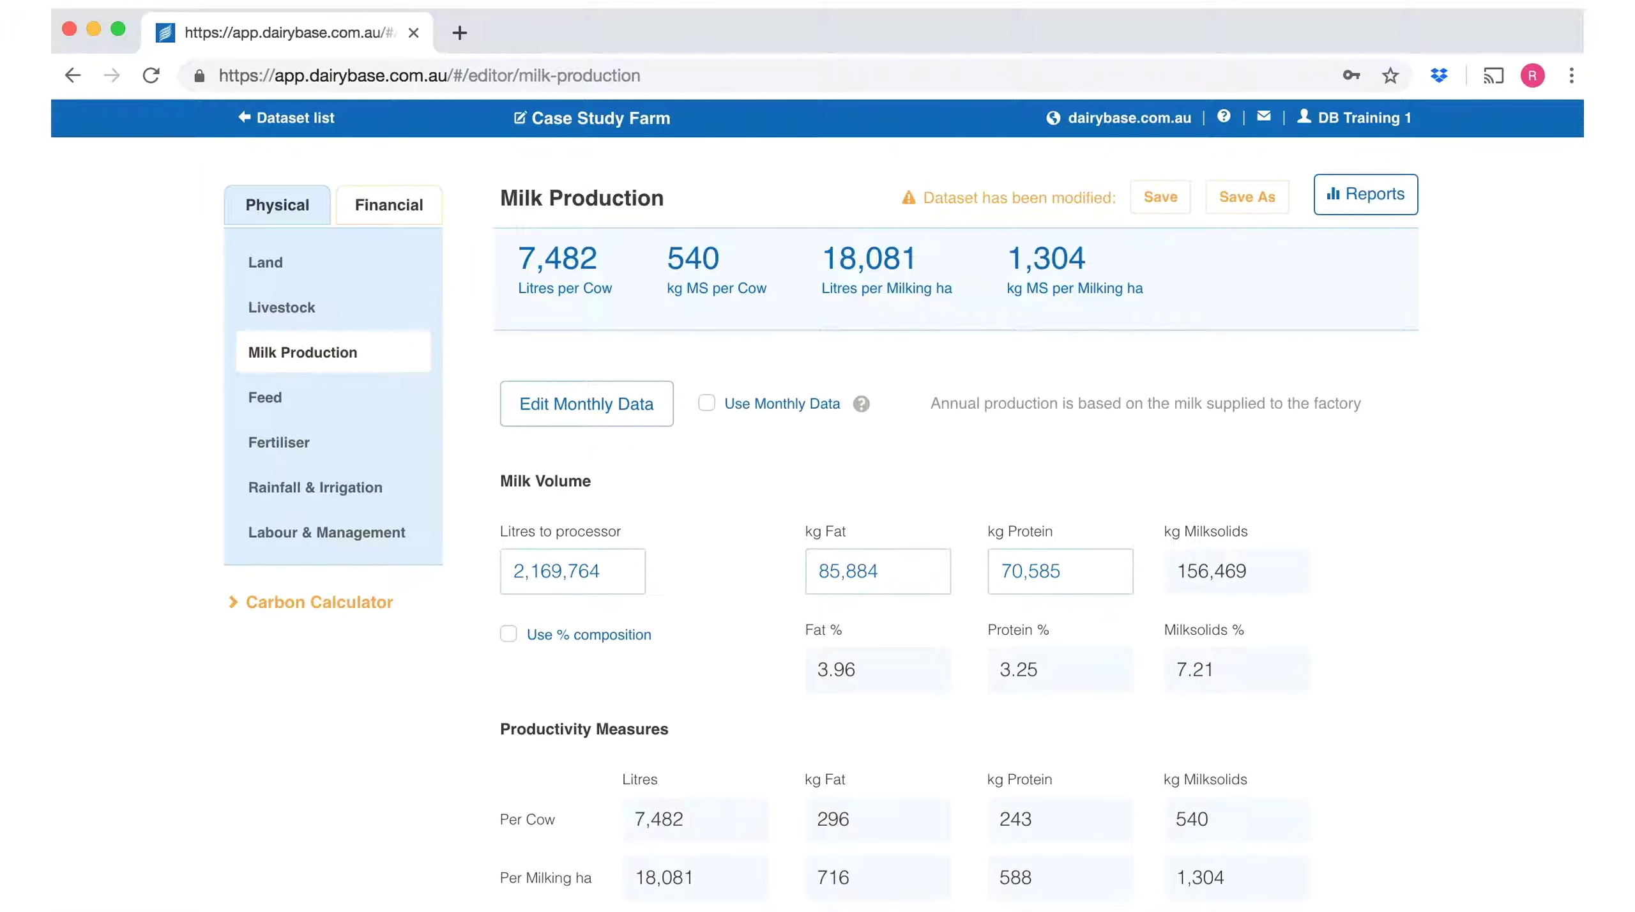
{"action": "scroll", "coordinate": [930, 620], "scroll_direction": "down", "scroll_amount": 1}
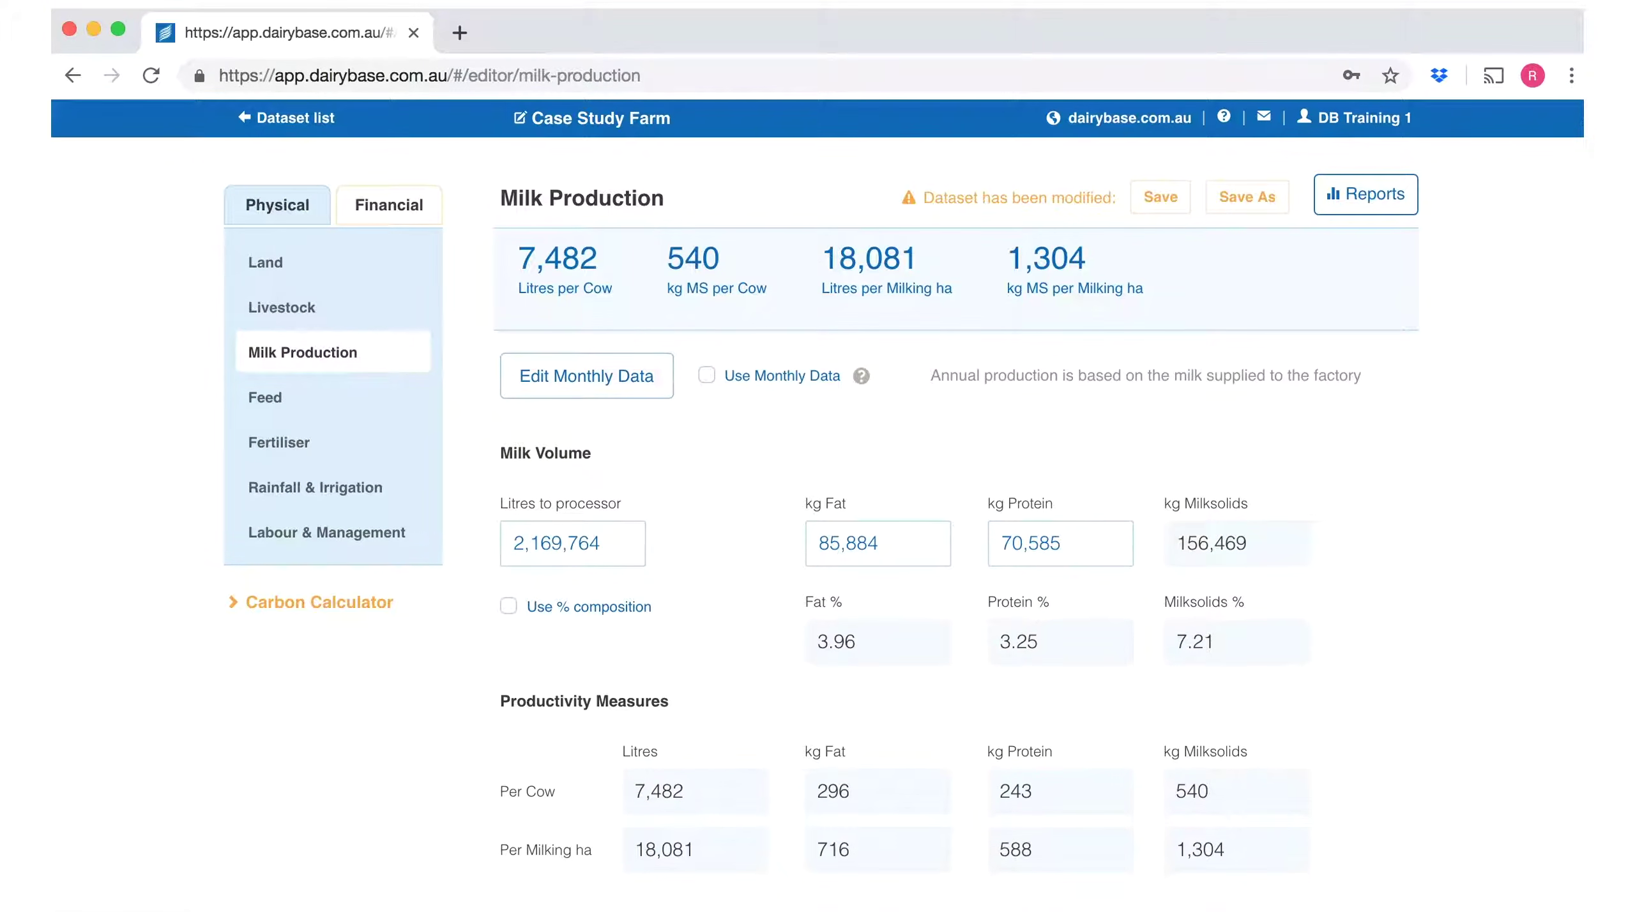
{"action": "scroll", "coordinate": [930, 626], "scroll_direction": "up", "scroll_amount": 1}
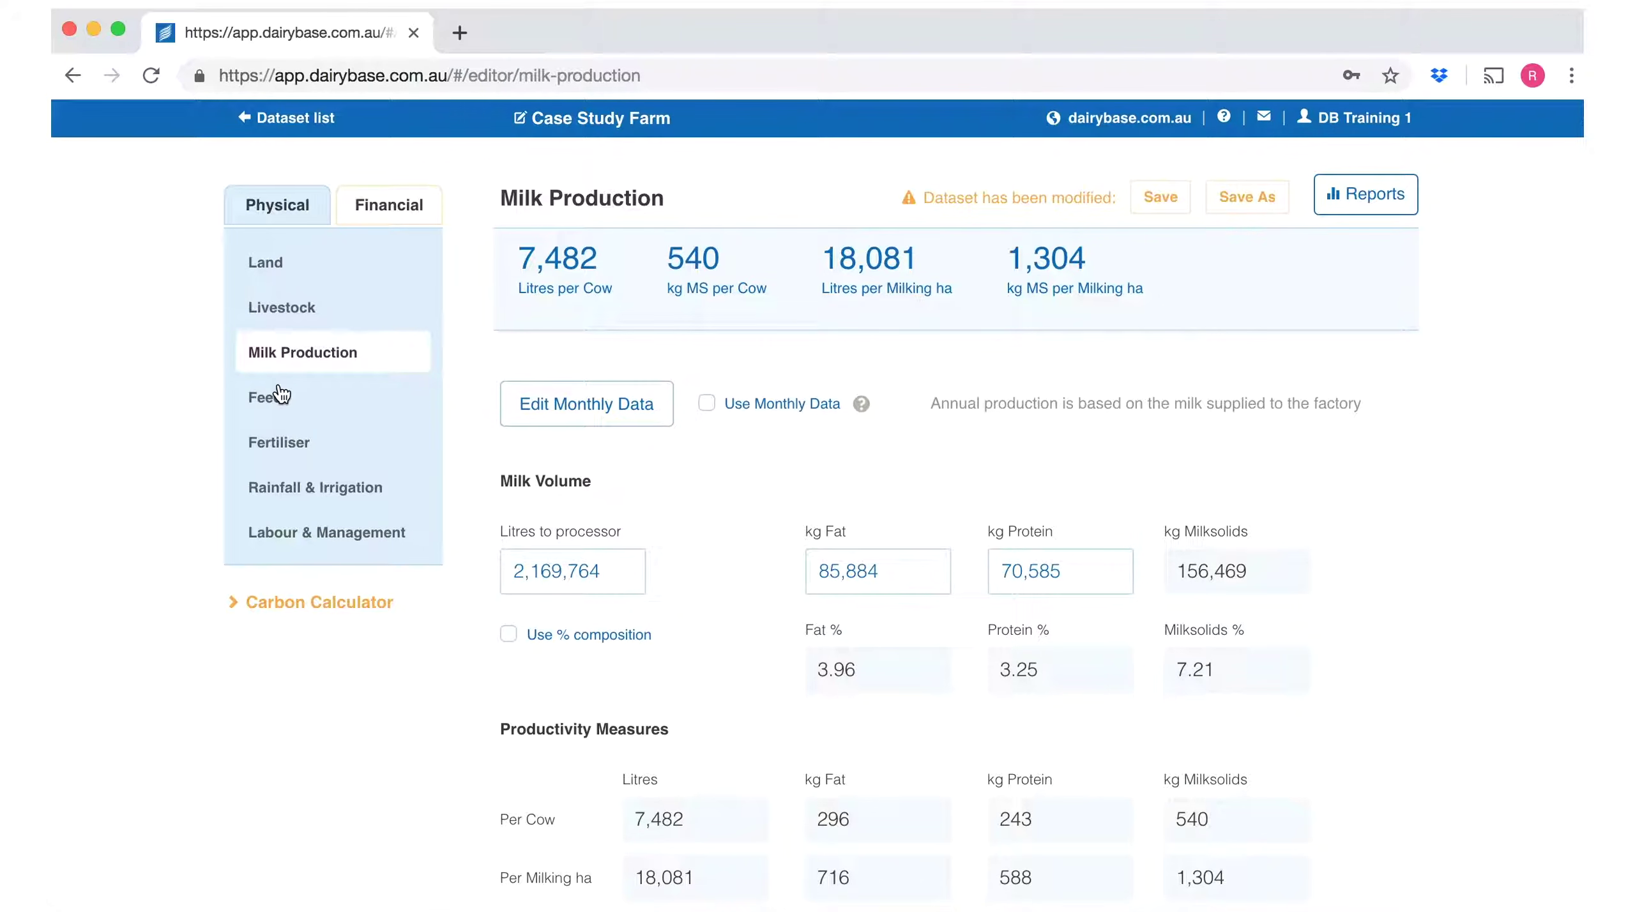
Start adding the dataset's first feed in the Feed data and set its feed source to Purchased
{"action": "left_click", "coordinate": [263, 401]}
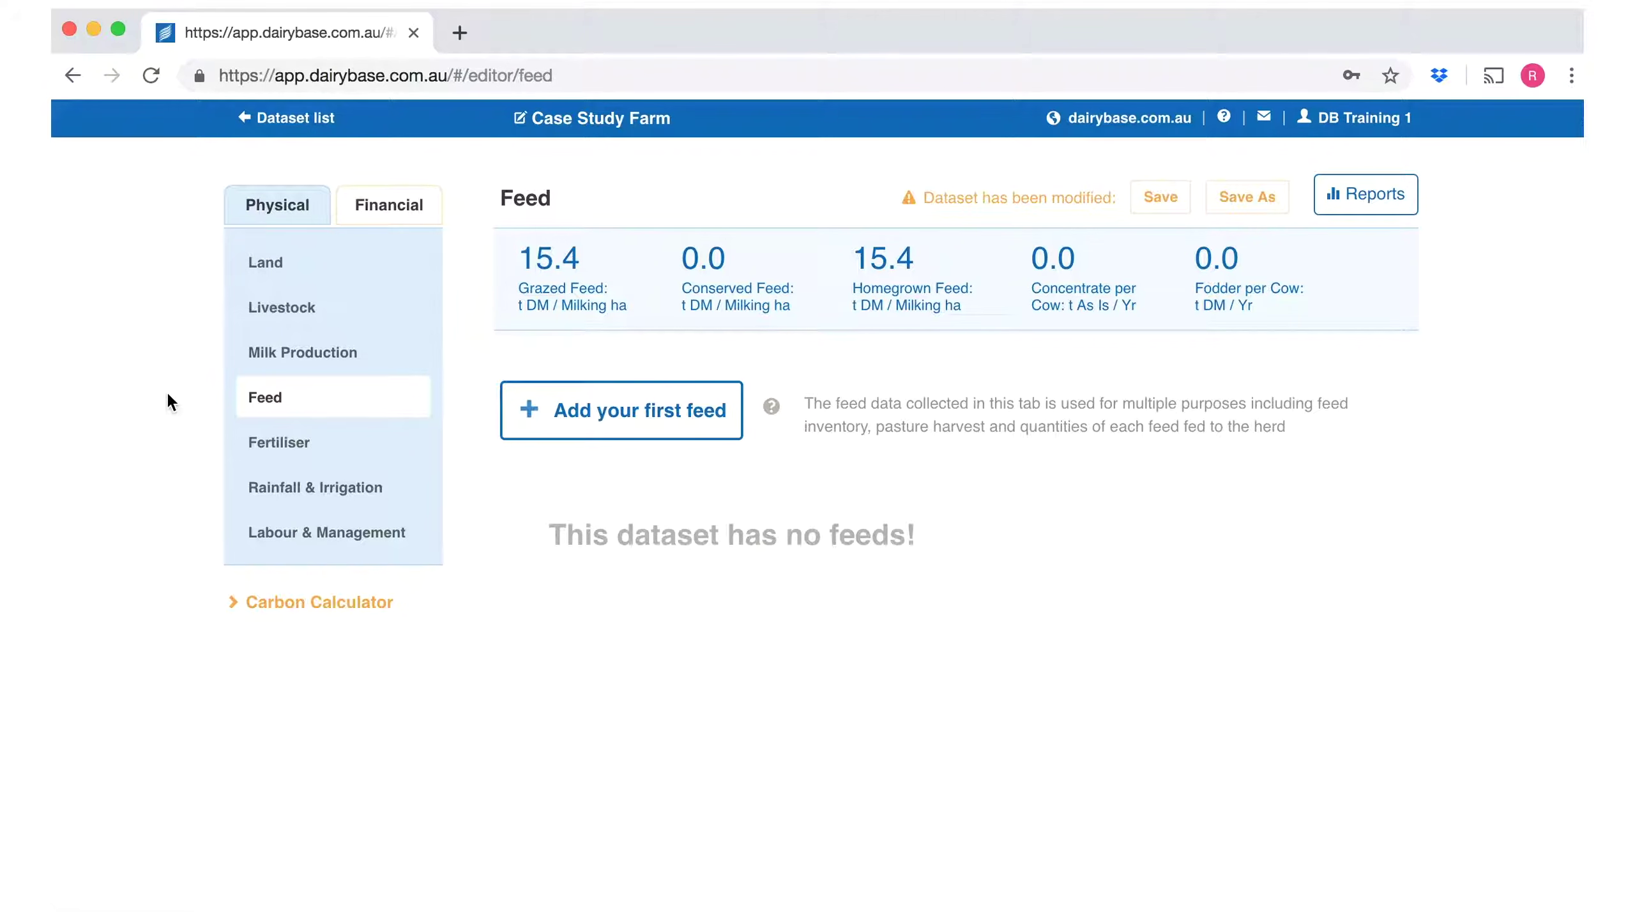
{"action": "left_click", "coordinate": [558, 421]}
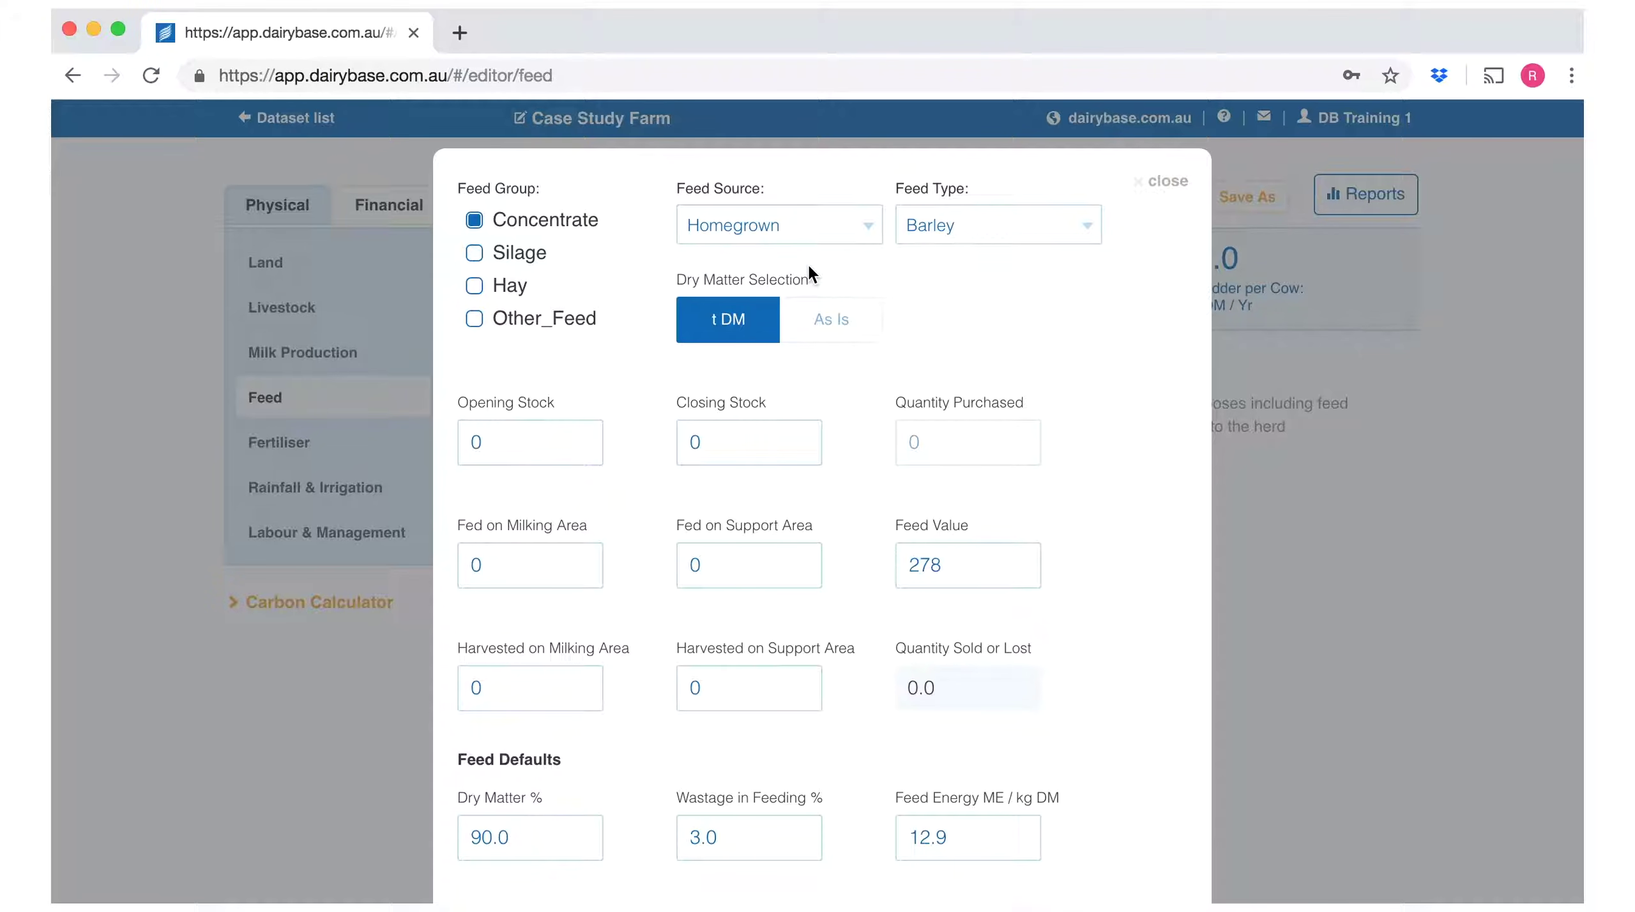
{"action": "left_click", "coordinate": [880, 241]}
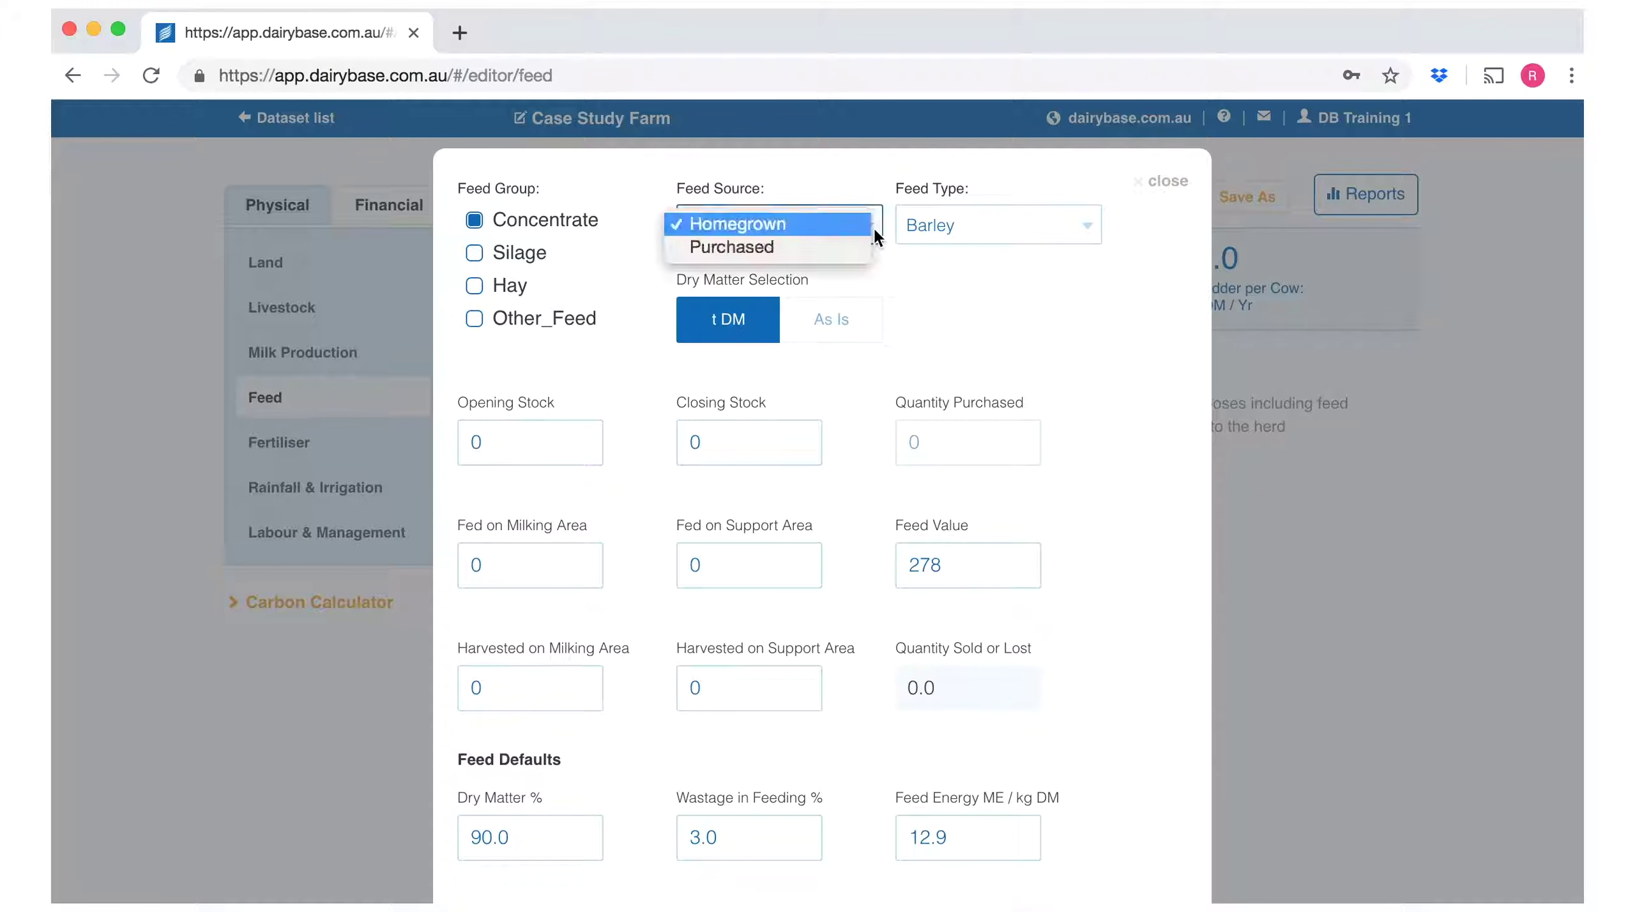
{"action": "left_click", "coordinate": [848, 249]}
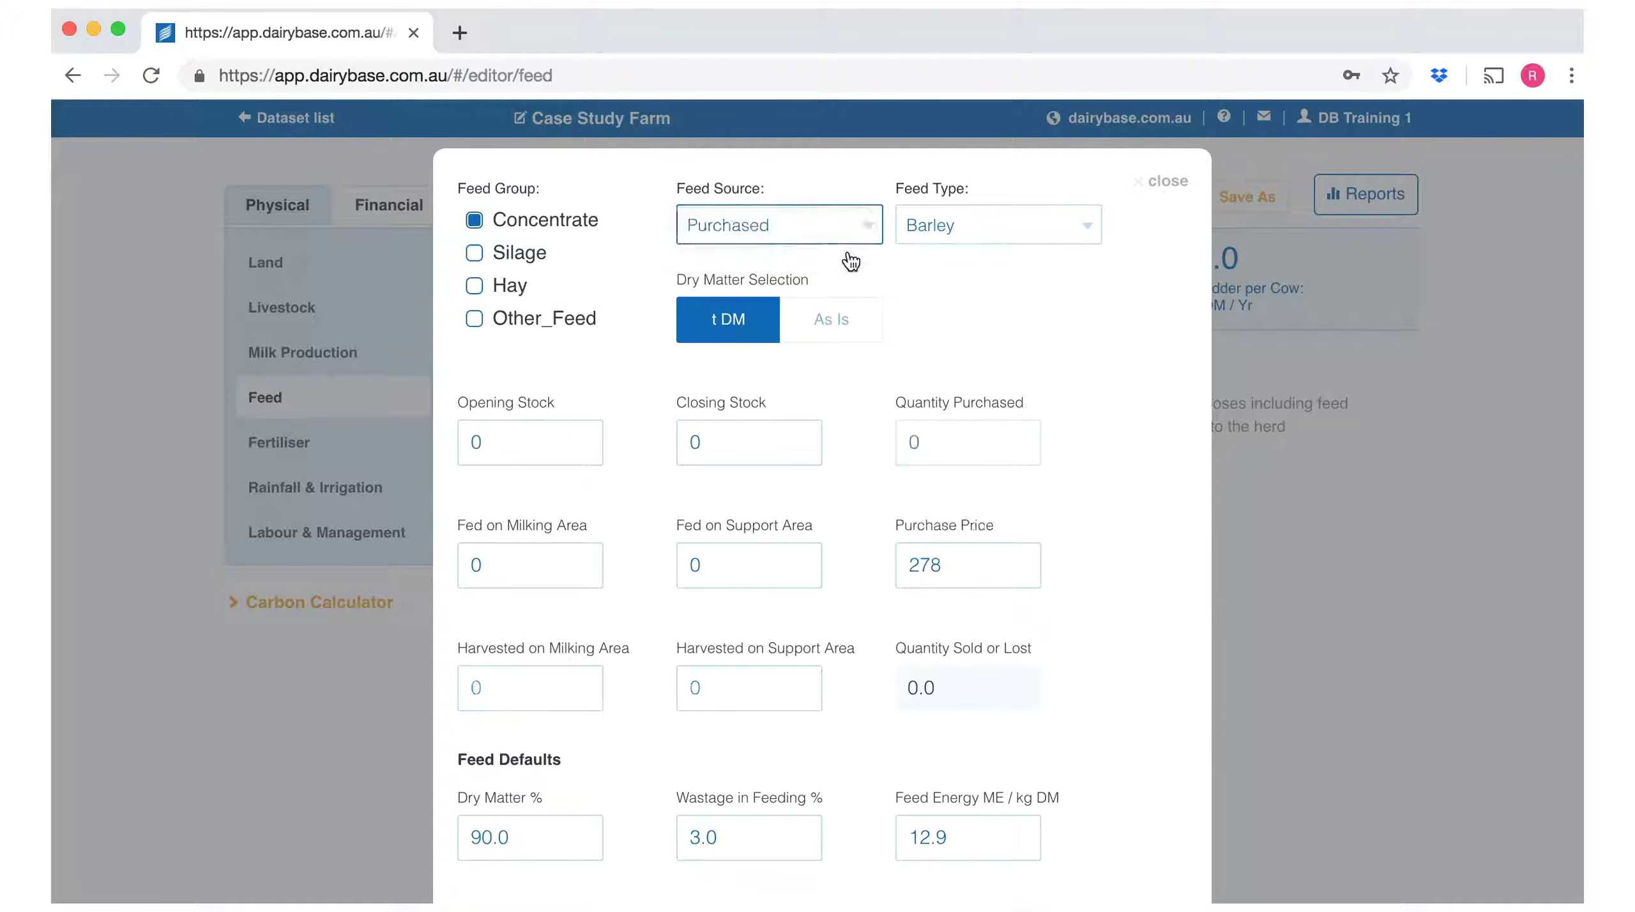
Choose Wheat as the feed type, measure its quantities As Is, and enter an opening stock of 10
{"action": "left_click", "coordinate": [1088, 227]}
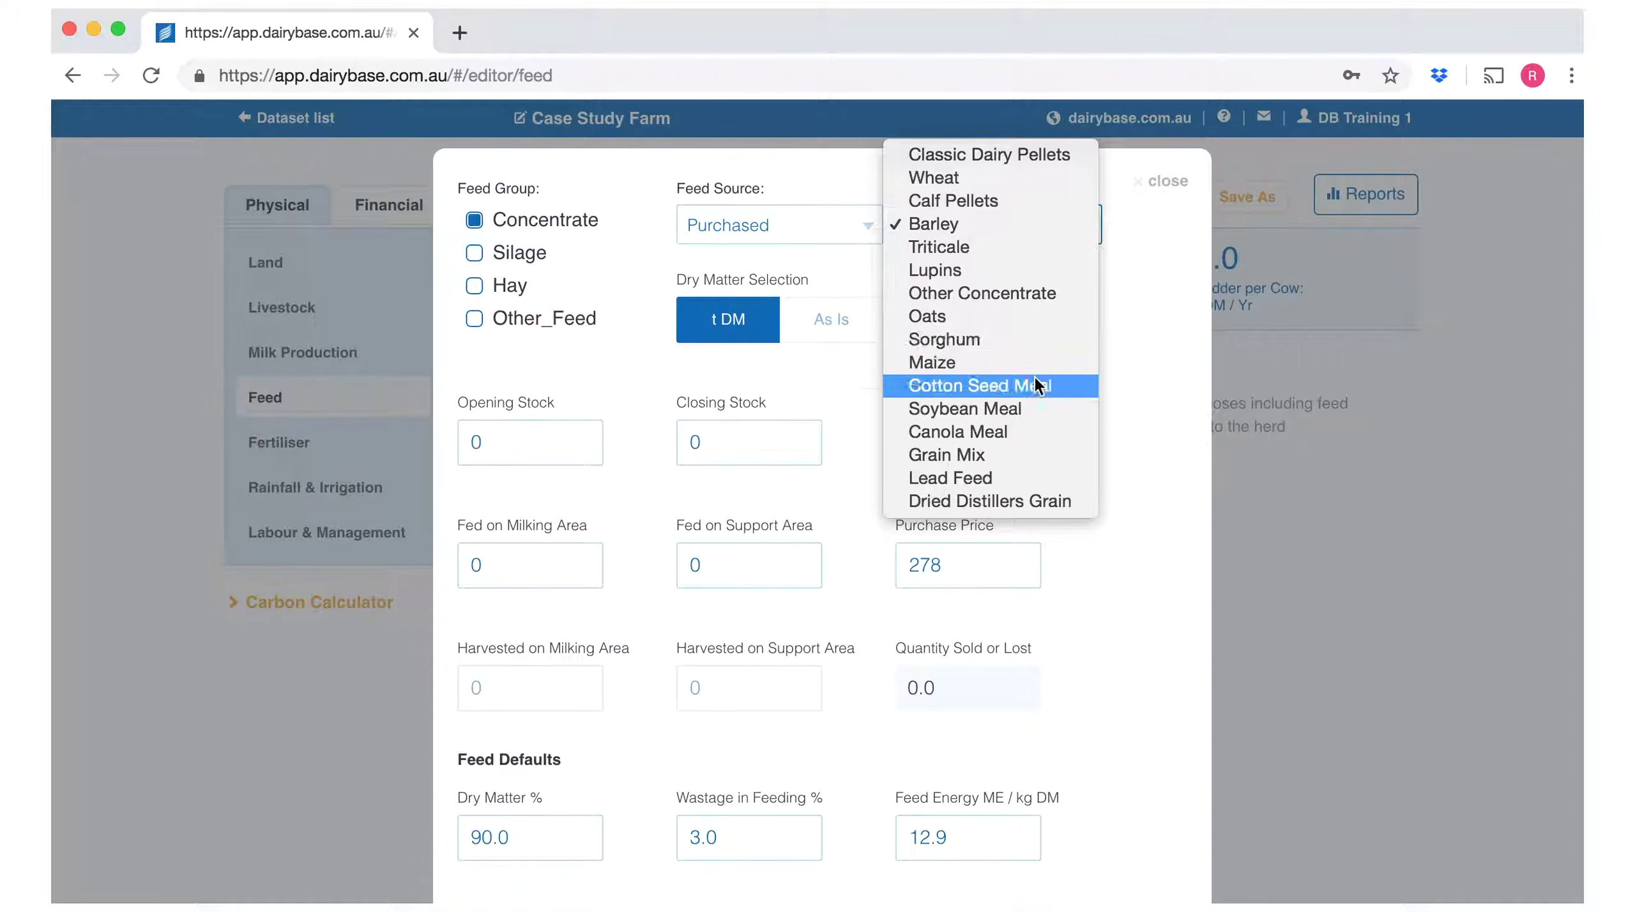
{"action": "left_click", "coordinate": [965, 176]}
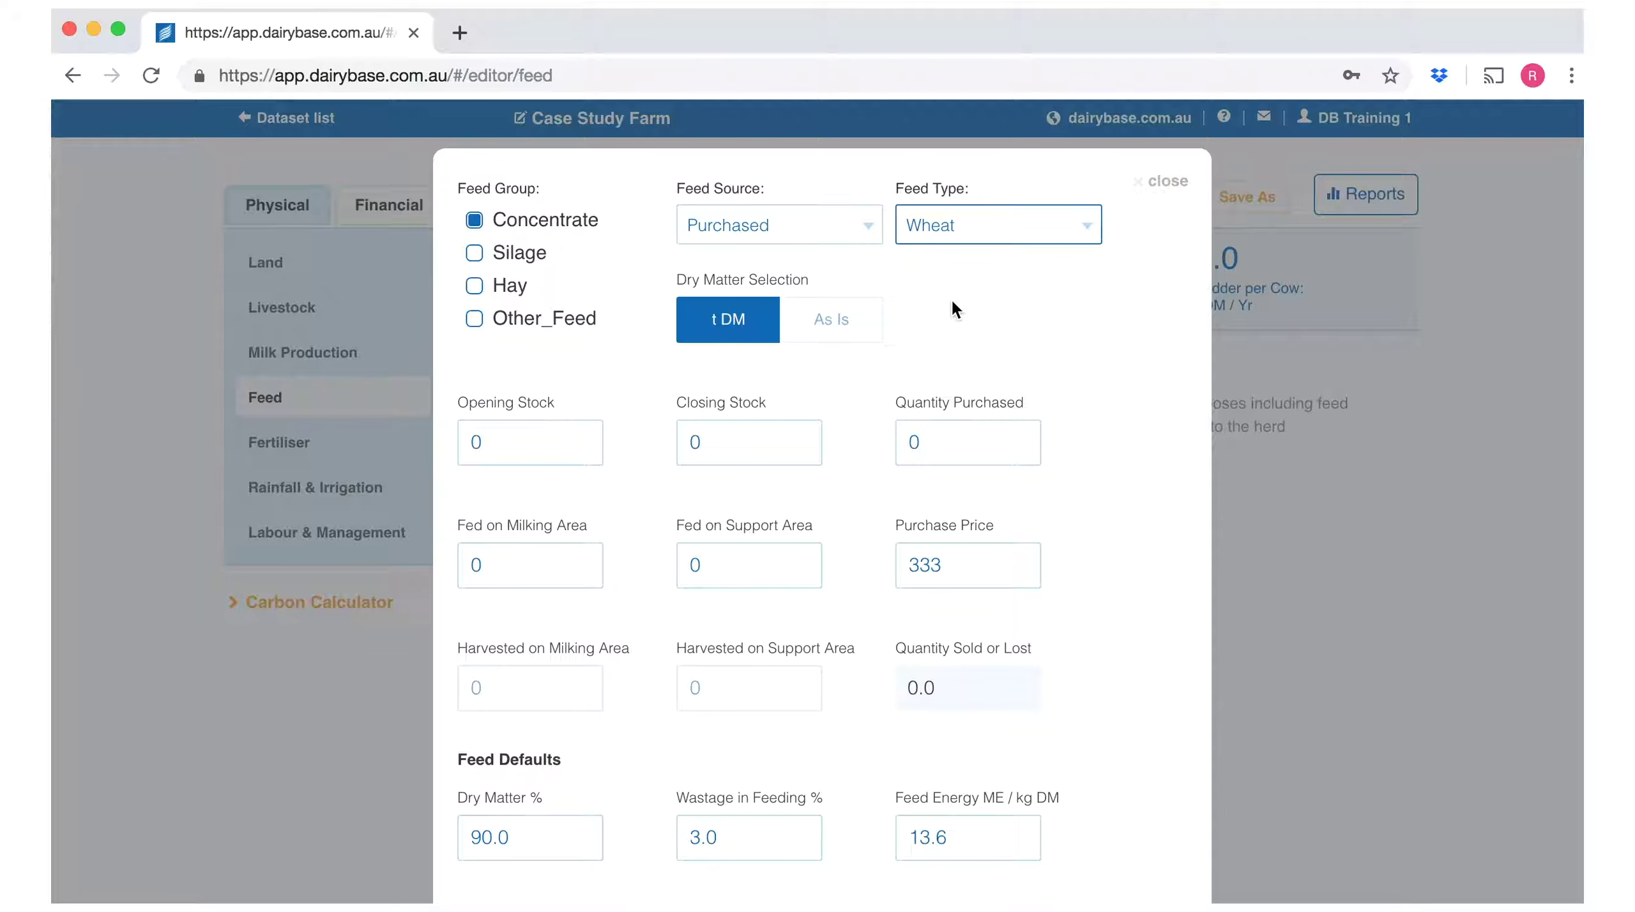
{"action": "left_click", "coordinate": [841, 329]}
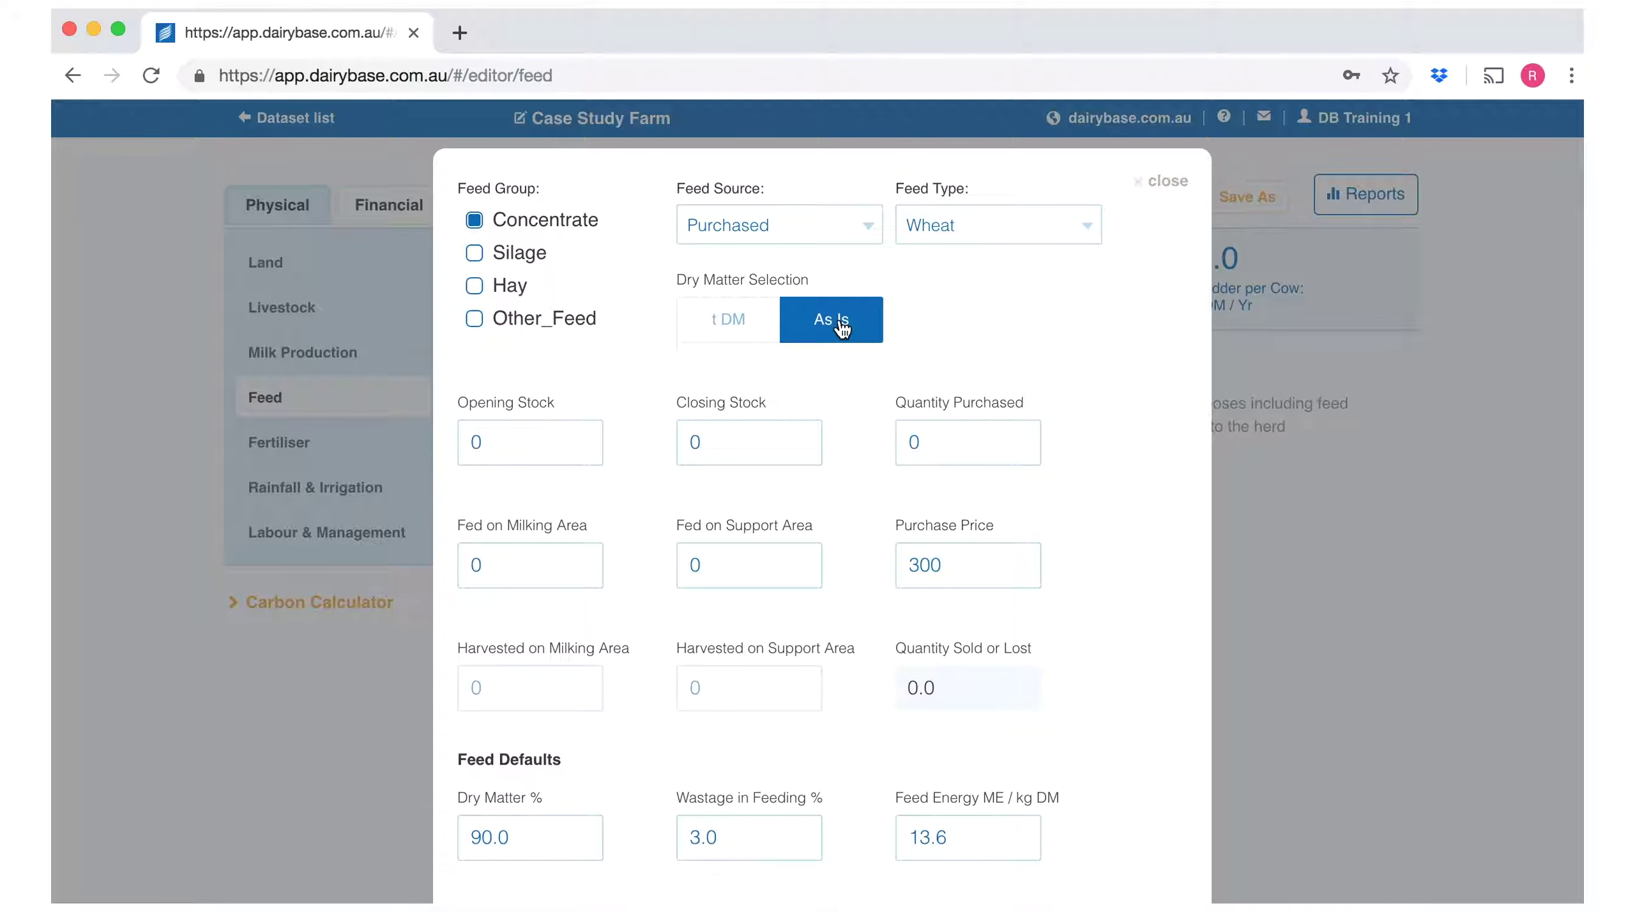
{"action": "left_click", "coordinate": [524, 439]}
{"action": "type", "text": "10"}
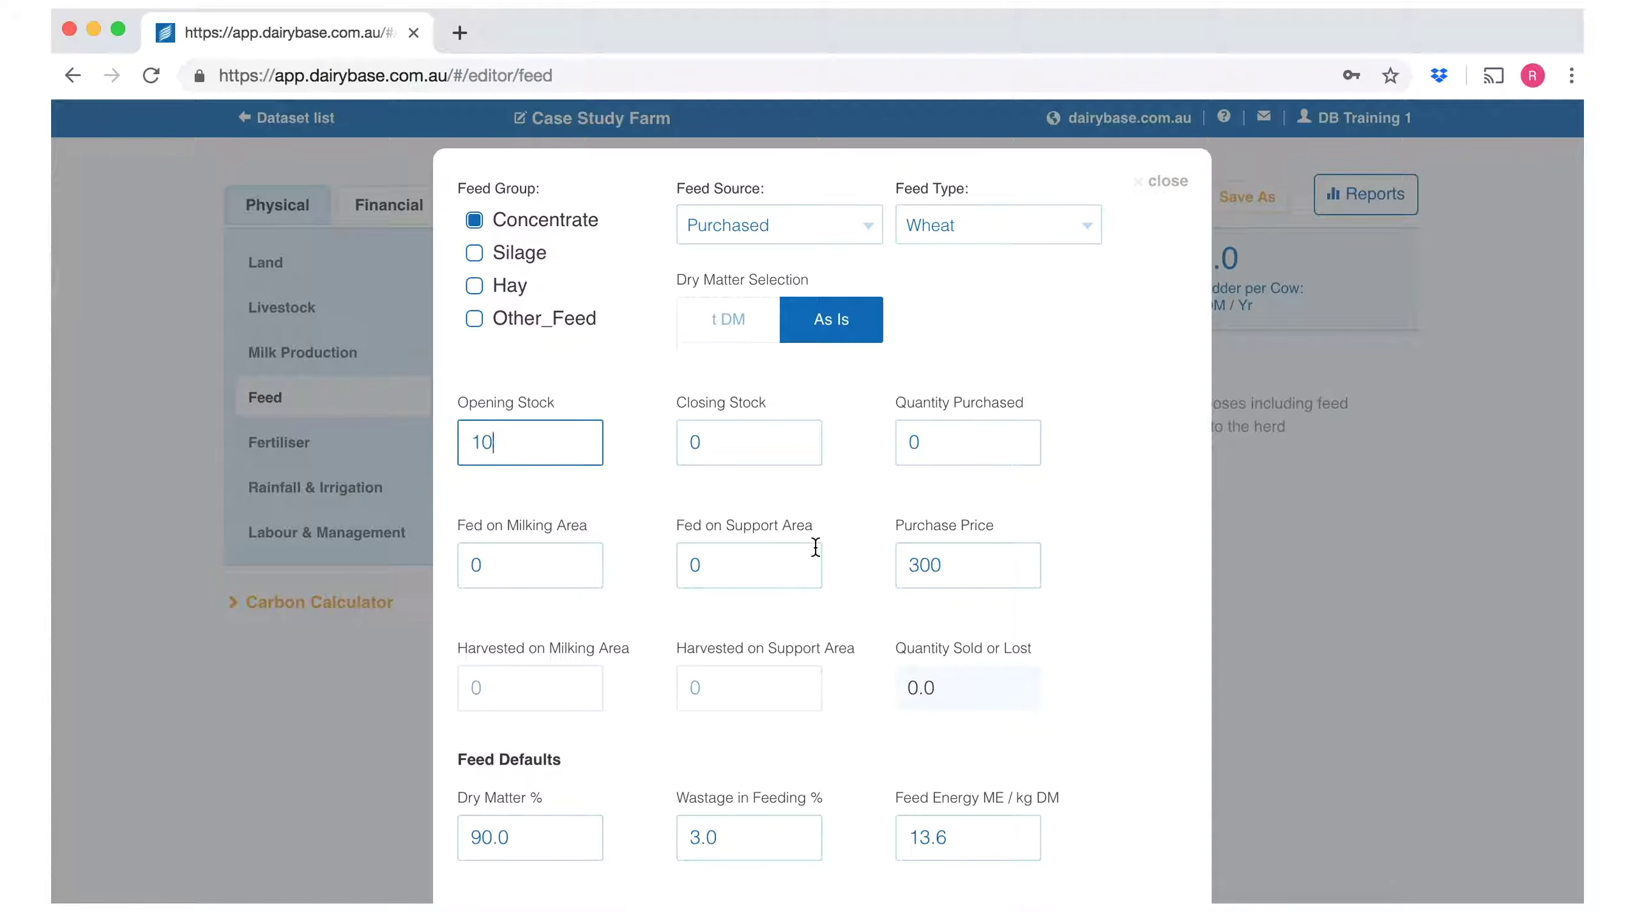
Set the wheat's quantity purchased to 618 and its purchase price to 240
{"action": "left_click", "coordinate": [919, 455]}
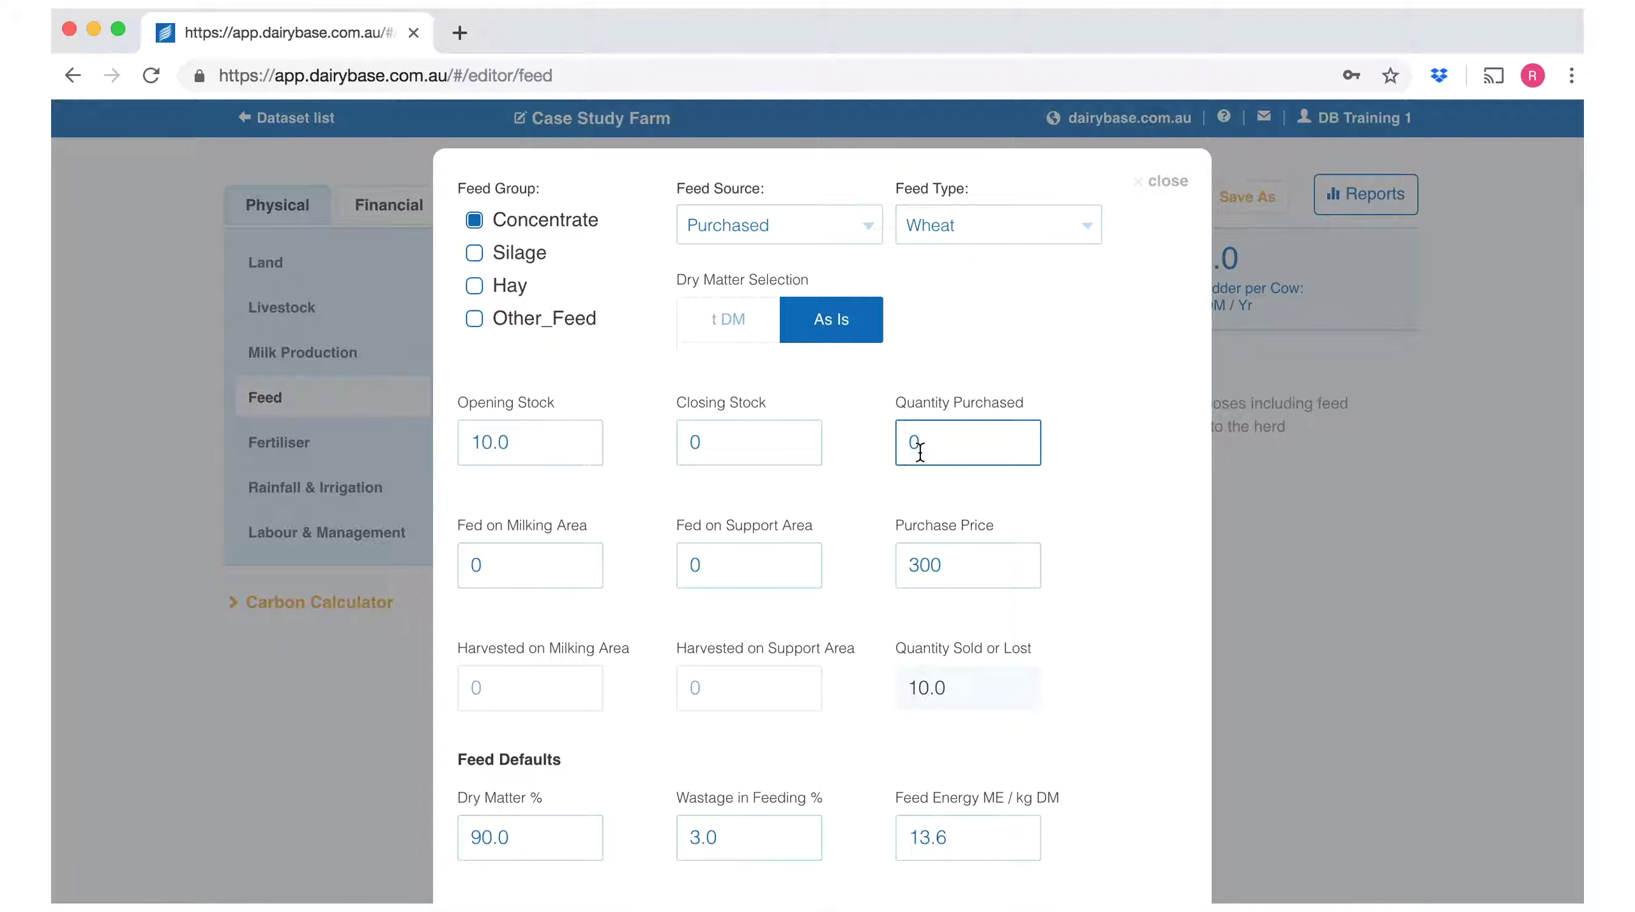
{"action": "type", "text": "618"}
{"action": "left_click", "coordinate": [939, 565]}
{"action": "key", "text": "BackSpace"}
{"action": "key", "text": "BackSpace"}
{"action": "key", "text": "BackSpace"}
{"action": "type", "text": "240"}
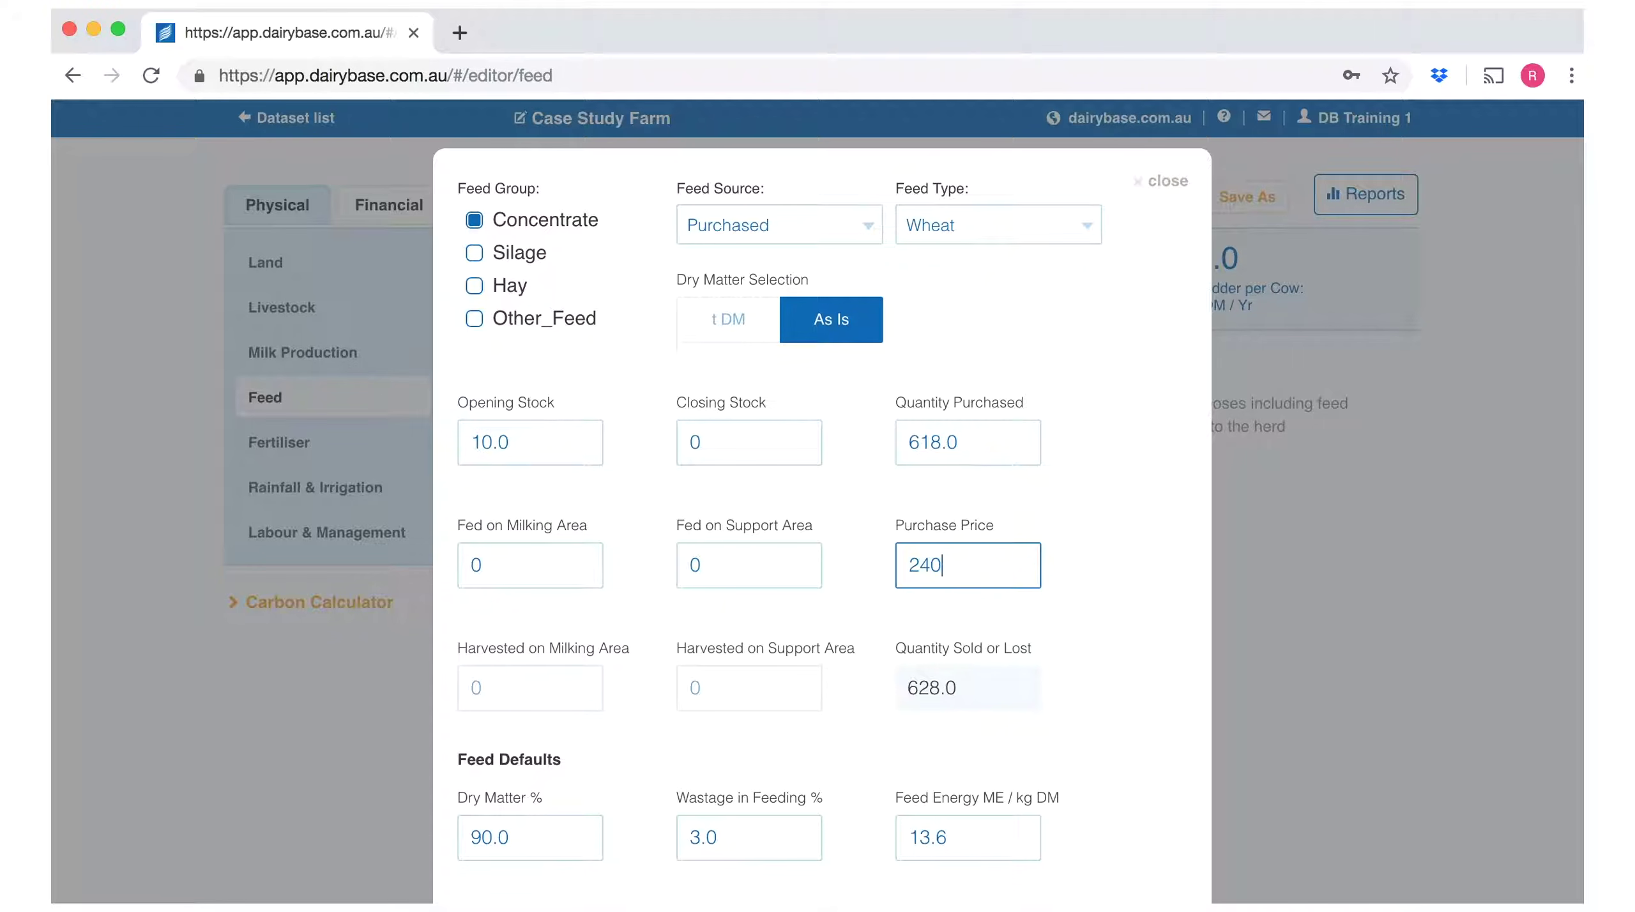
Enter the wheat fed out: 570 on the milking area and 38 on the support area
{"action": "left_click", "coordinate": [523, 568]}
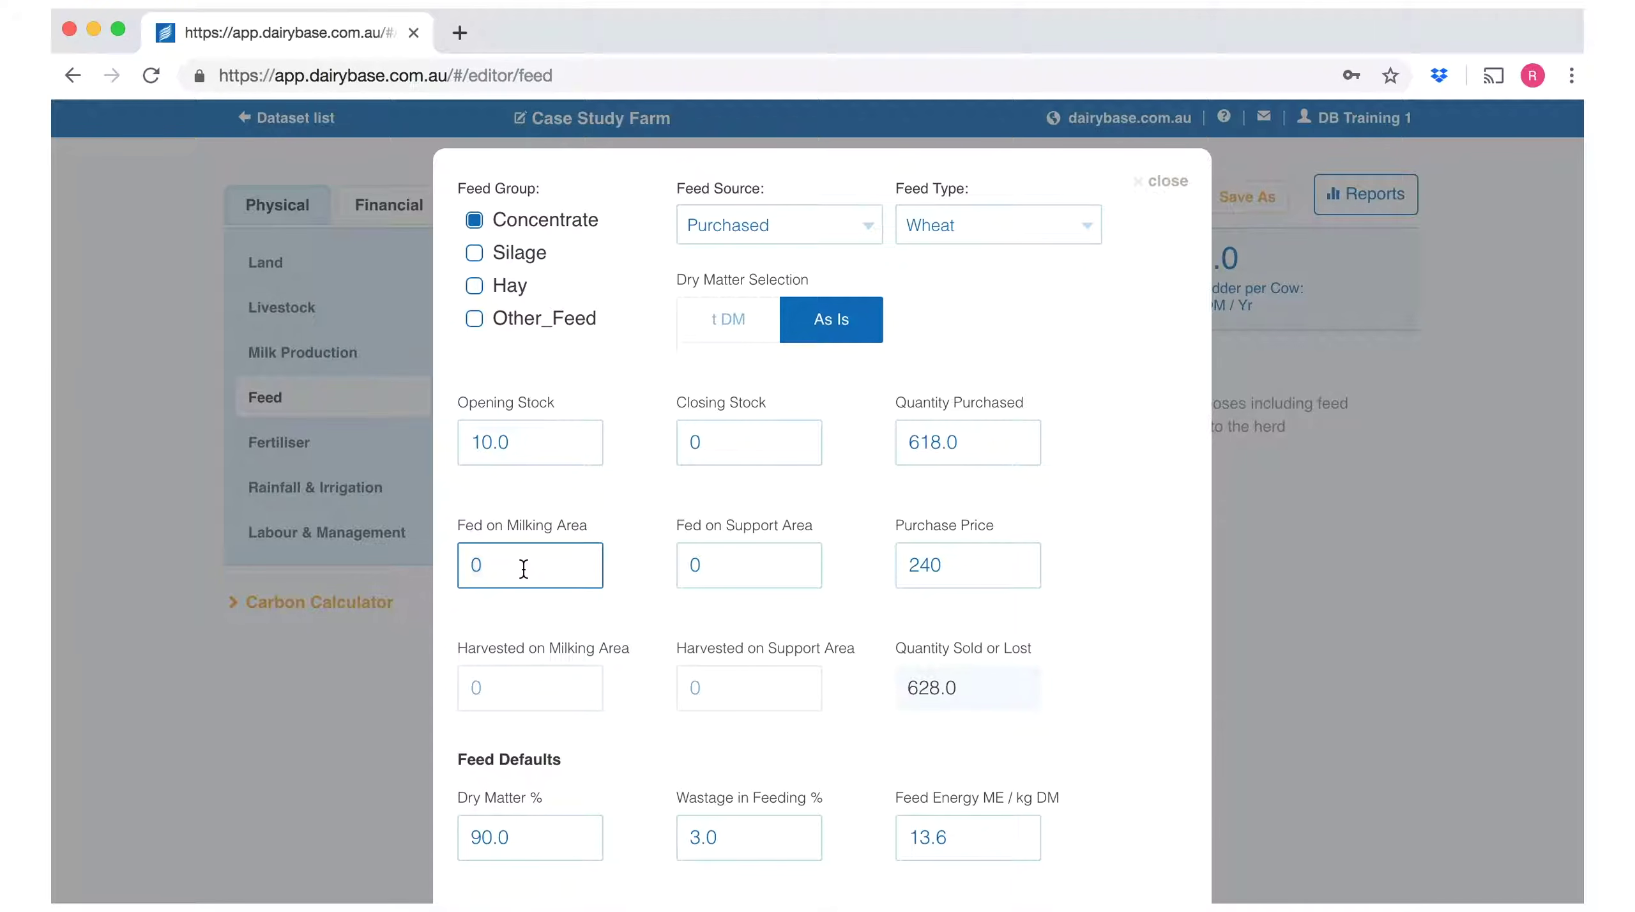
{"action": "key", "text": "BackSpace"}
{"action": "type", "text": "570"}
{"action": "left_click", "coordinate": [703, 565]}
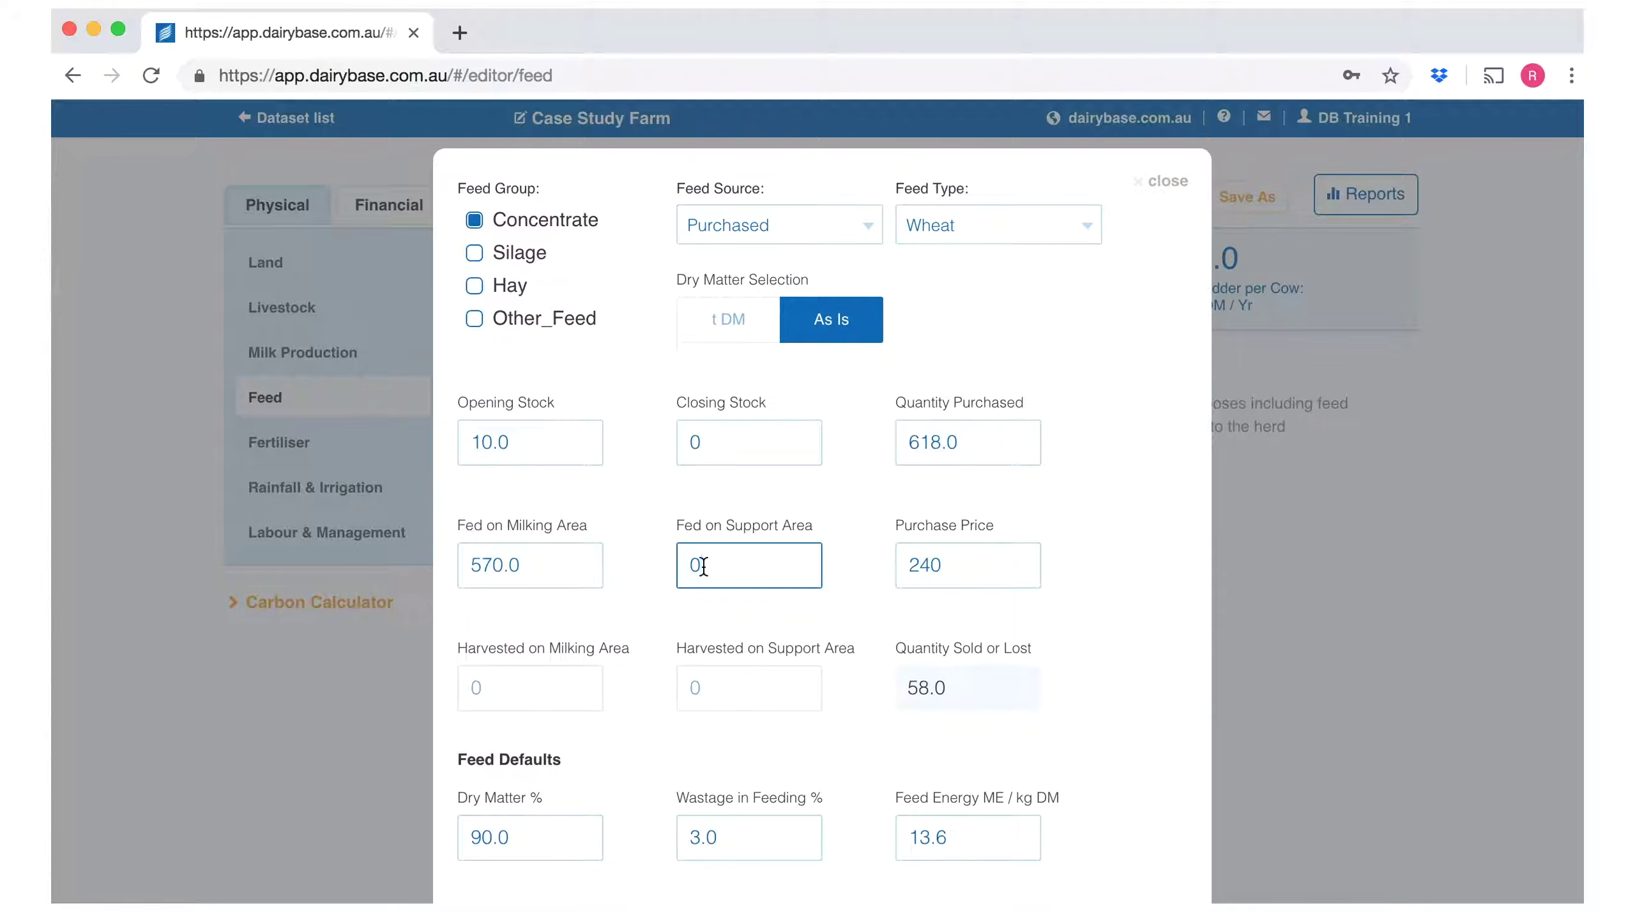
{"action": "key", "text": "BackSpace"}
{"action": "type", "text": "38"}
{"action": "left_click", "coordinate": [772, 613]}
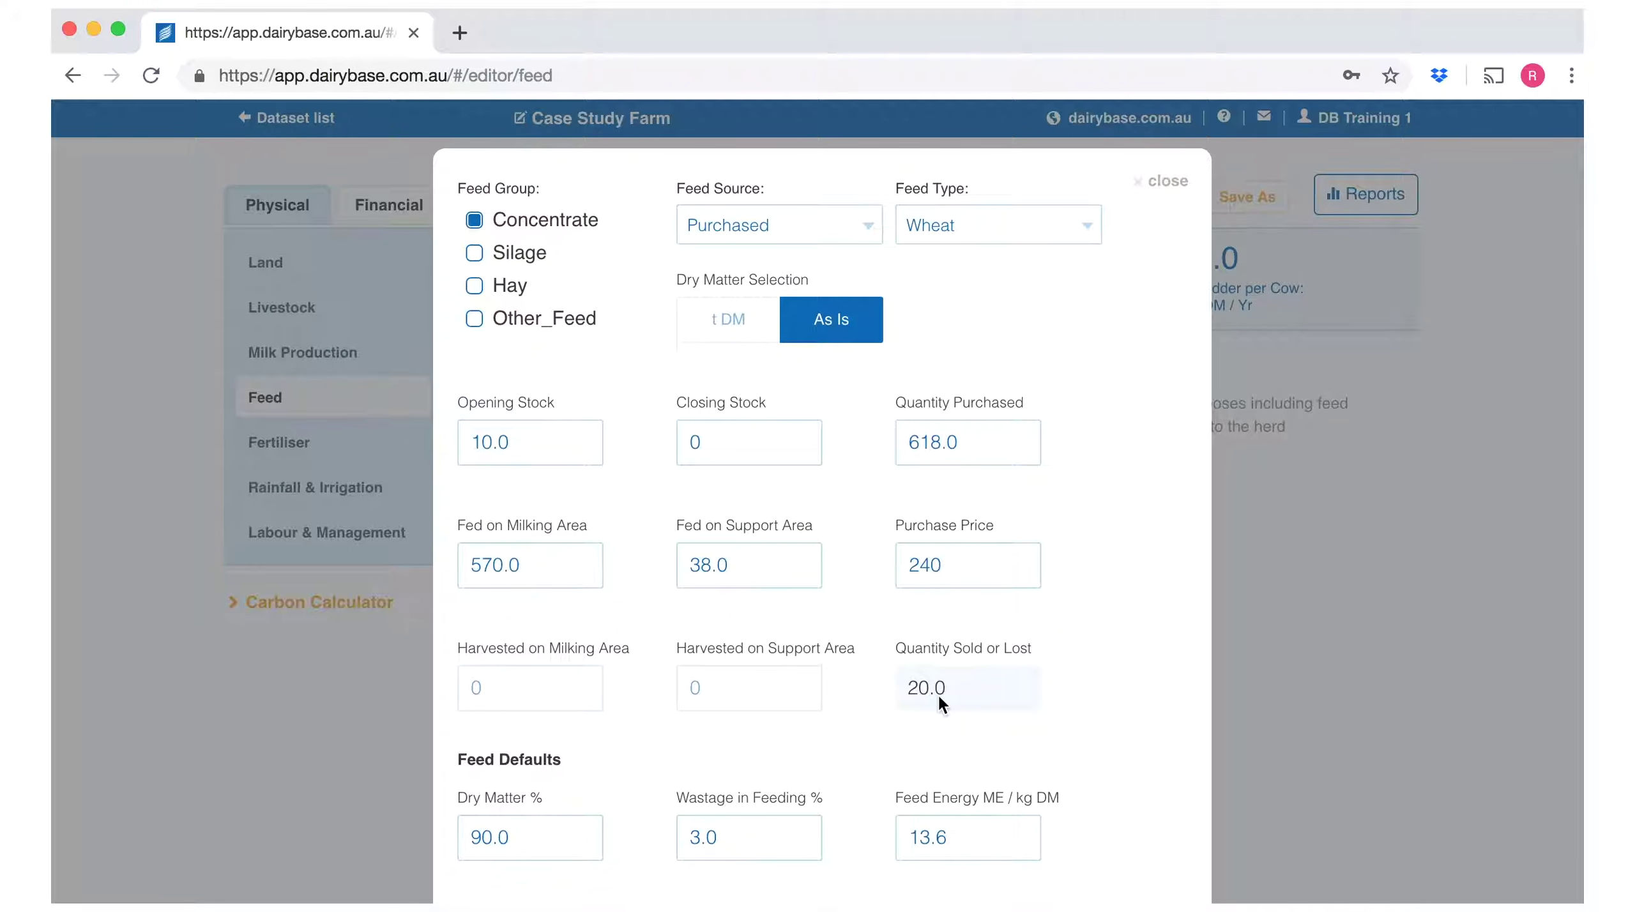
Set the wheat's closing stock to 20 and submit the feed
{"action": "left_click", "coordinate": [709, 444]}
{"action": "type", "text": "20"}
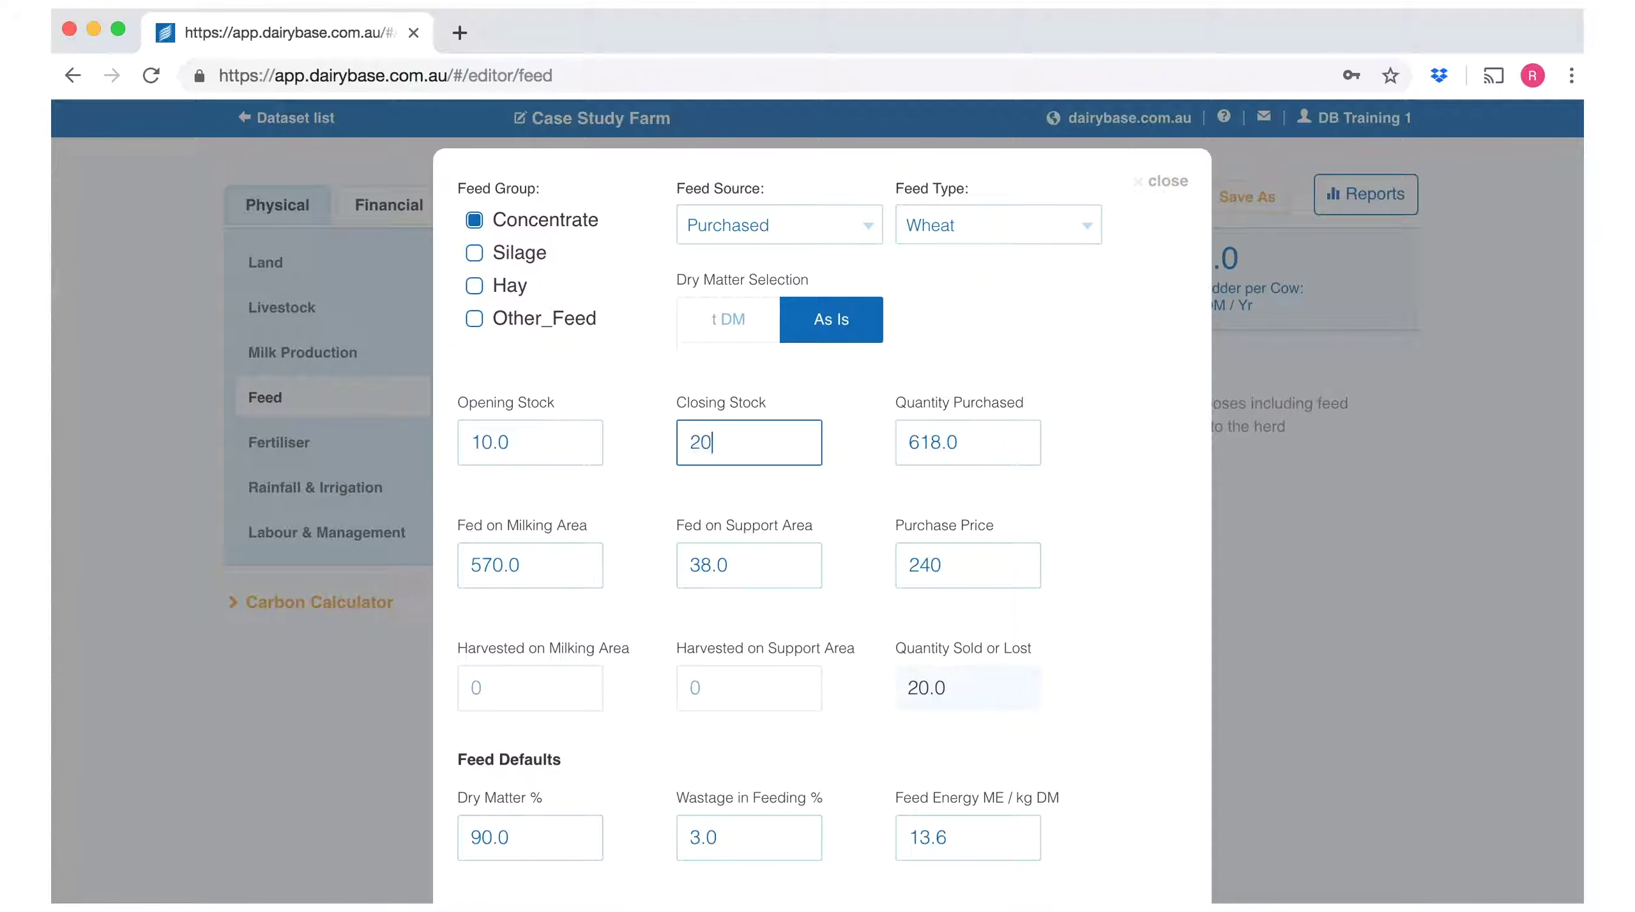
{"action": "key", "text": "Tab"}
{"action": "scroll", "coordinate": [659, 700], "scroll_direction": "down", "scroll_amount": 3}
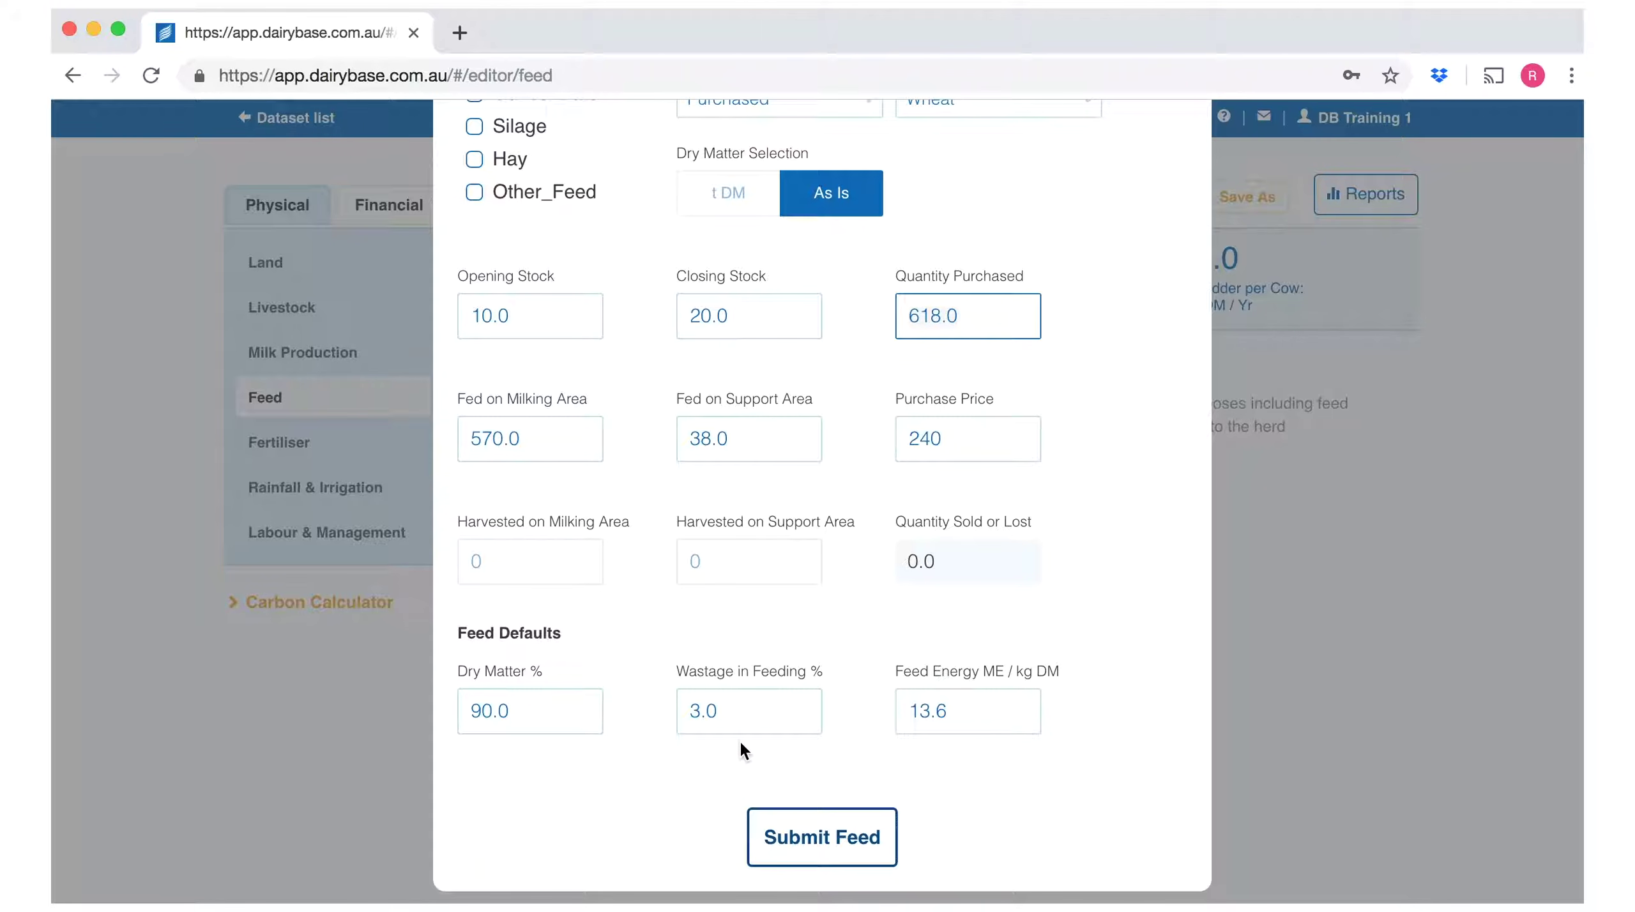
{"action": "scroll", "coordinate": [740, 743], "scroll_direction": "up", "scroll_amount": 3}
{"action": "scroll", "coordinate": [740, 743], "scroll_direction": "down", "scroll_amount": 3}
{"action": "left_click", "coordinate": [814, 842]}
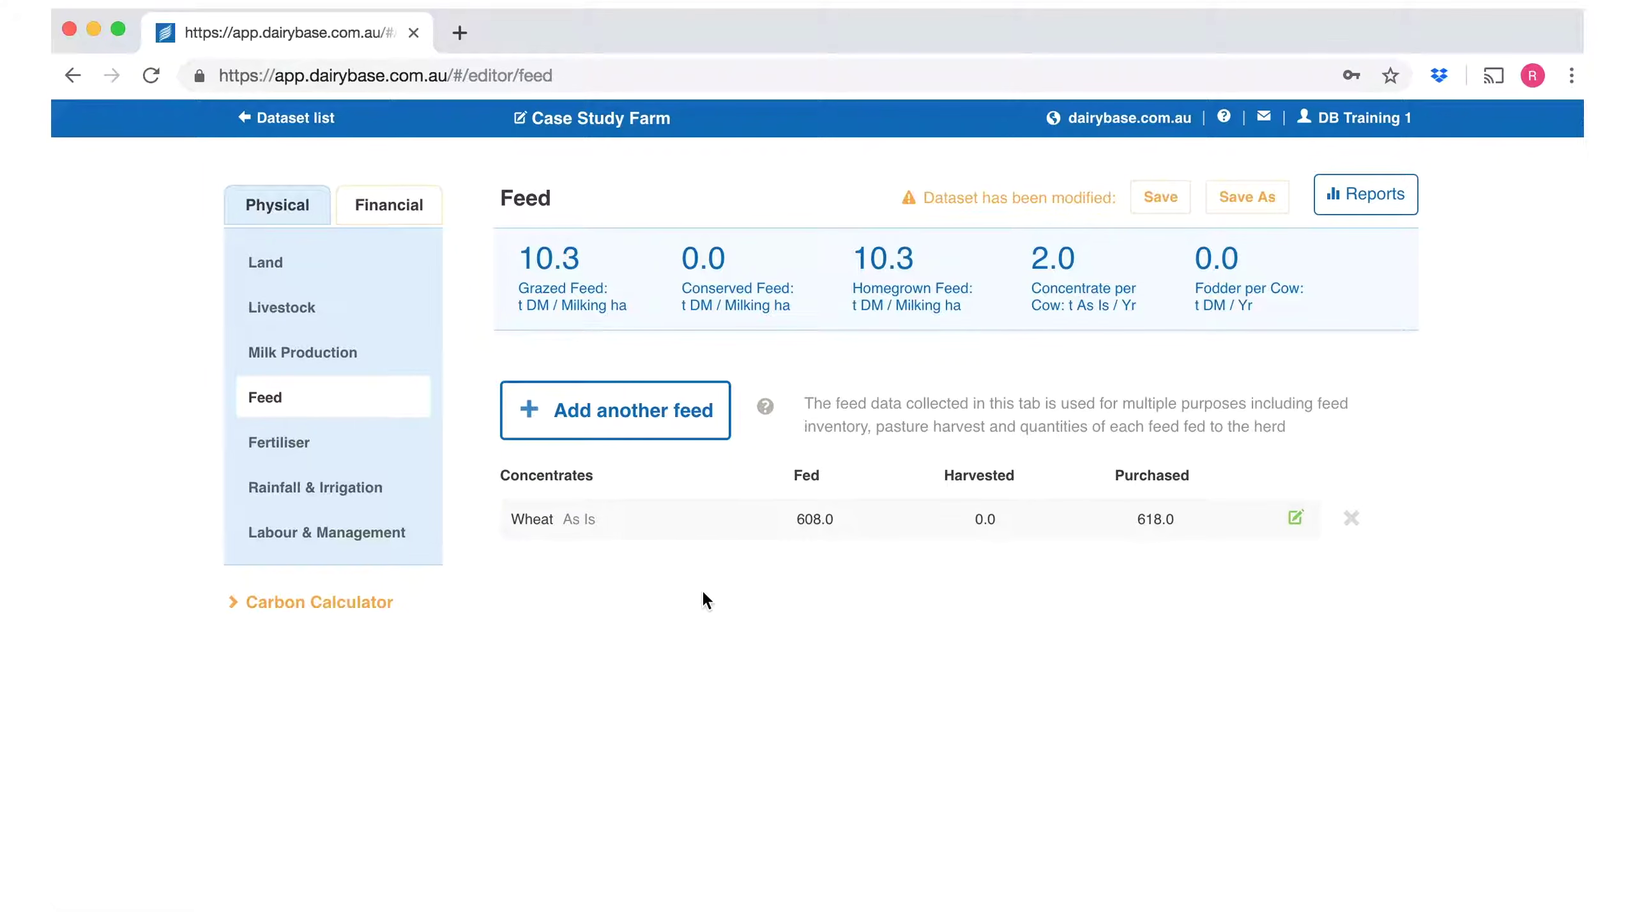
Start adding another concentrate feed with source Purchased and feed type Canola Meal
{"action": "left_click", "coordinate": [628, 424]}
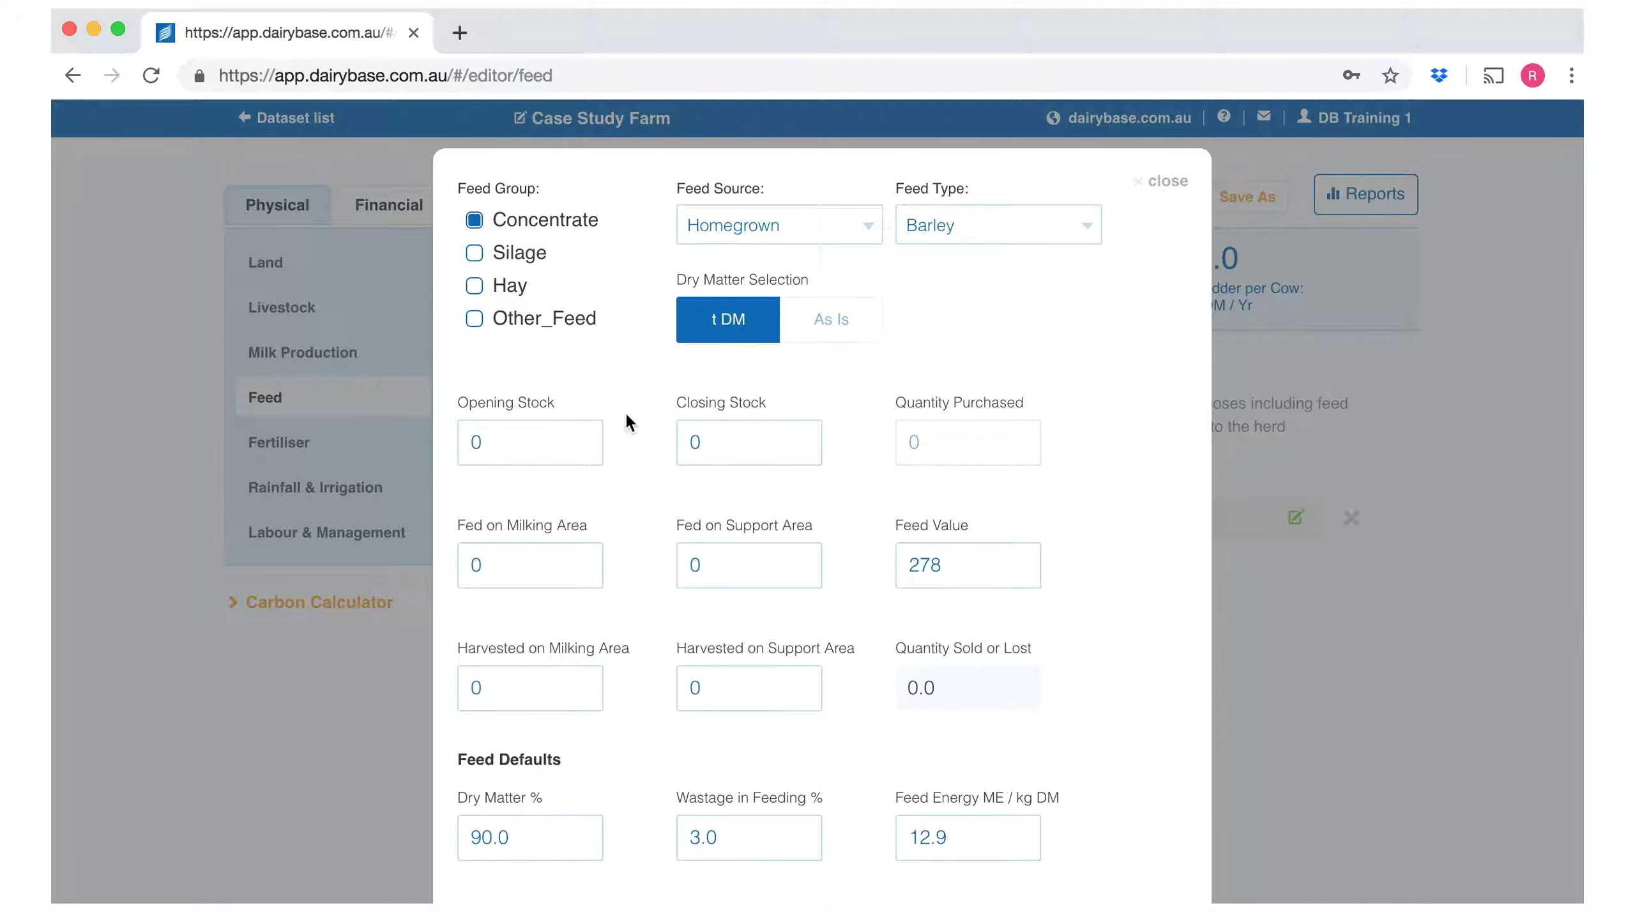
{"action": "left_click", "coordinate": [869, 225]}
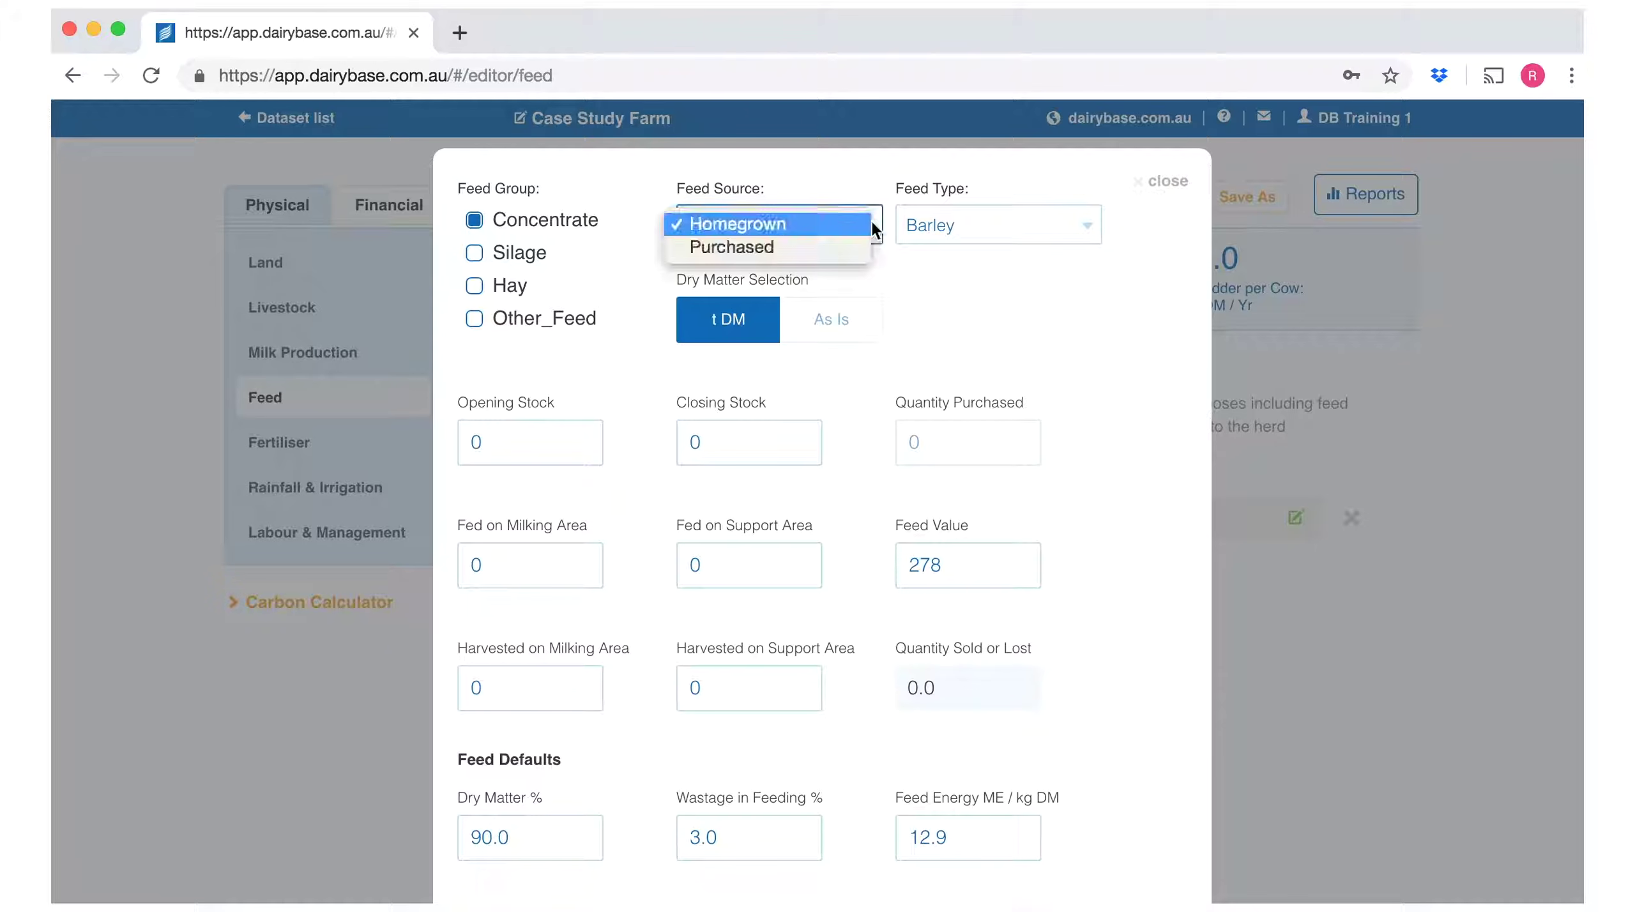
{"action": "left_click", "coordinate": [863, 245]}
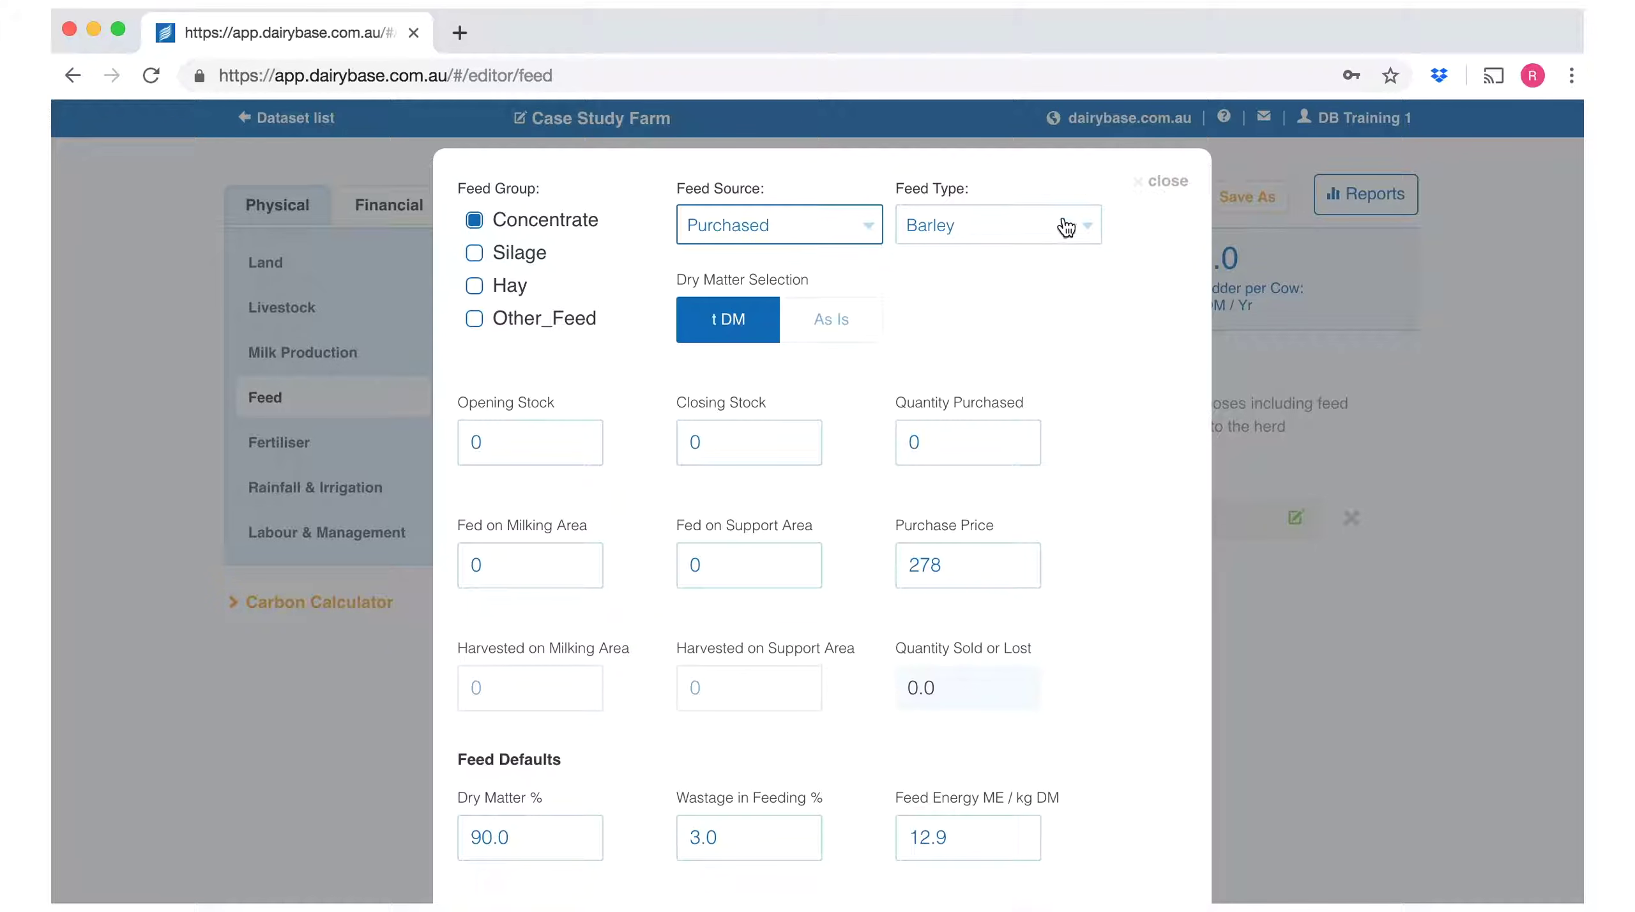
{"action": "left_click", "coordinate": [1091, 223]}
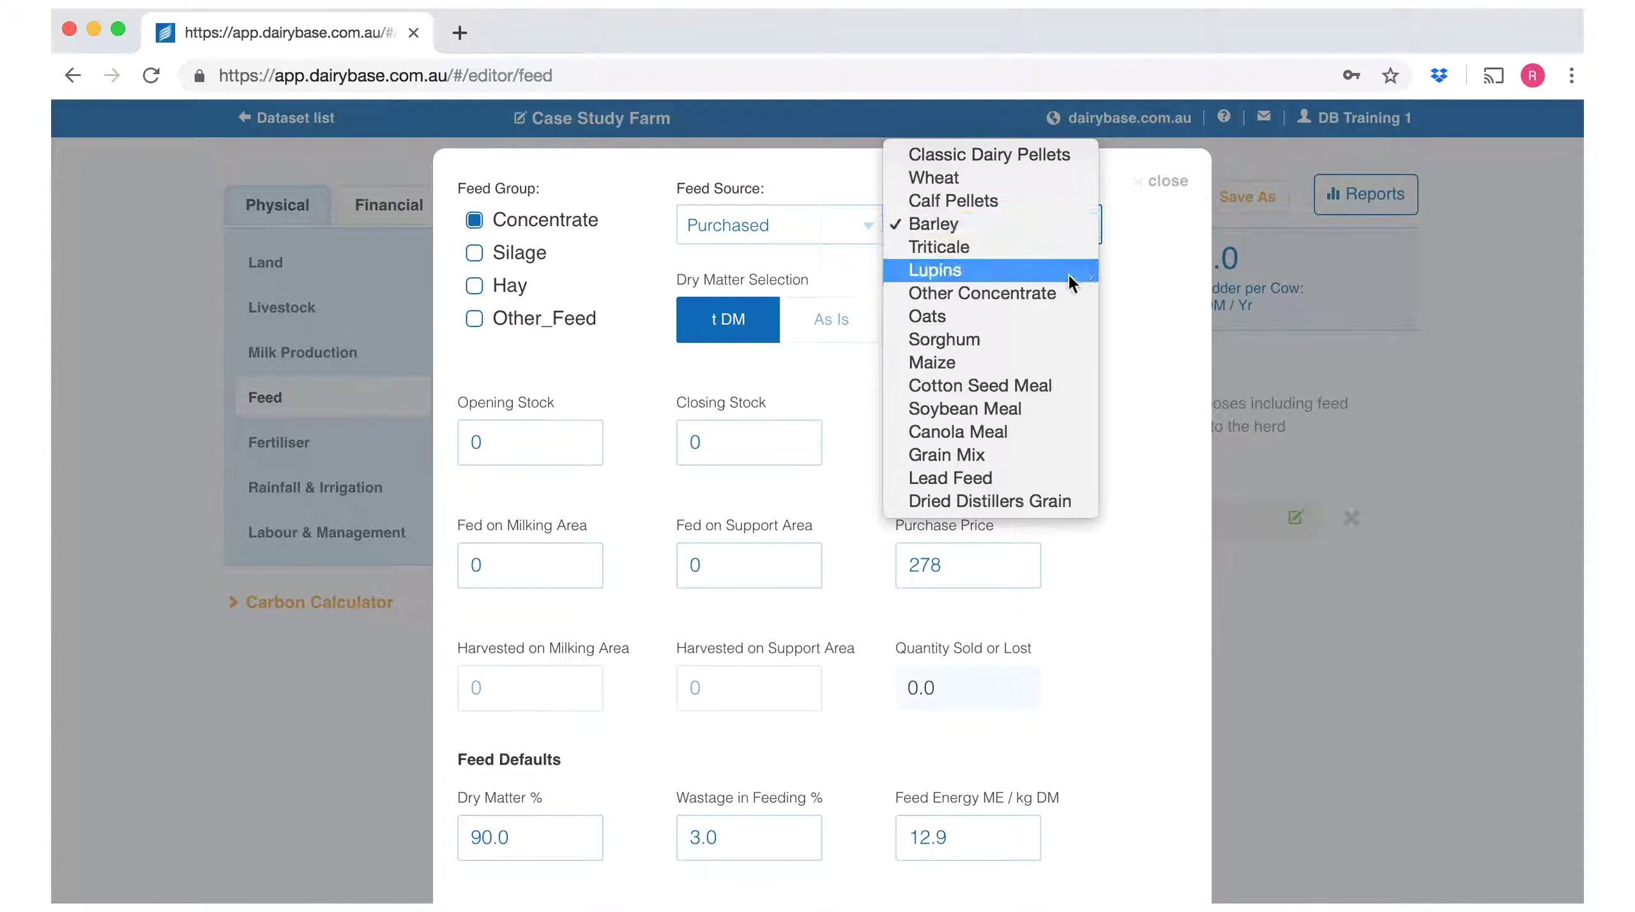
{"action": "left_click", "coordinate": [1019, 431]}
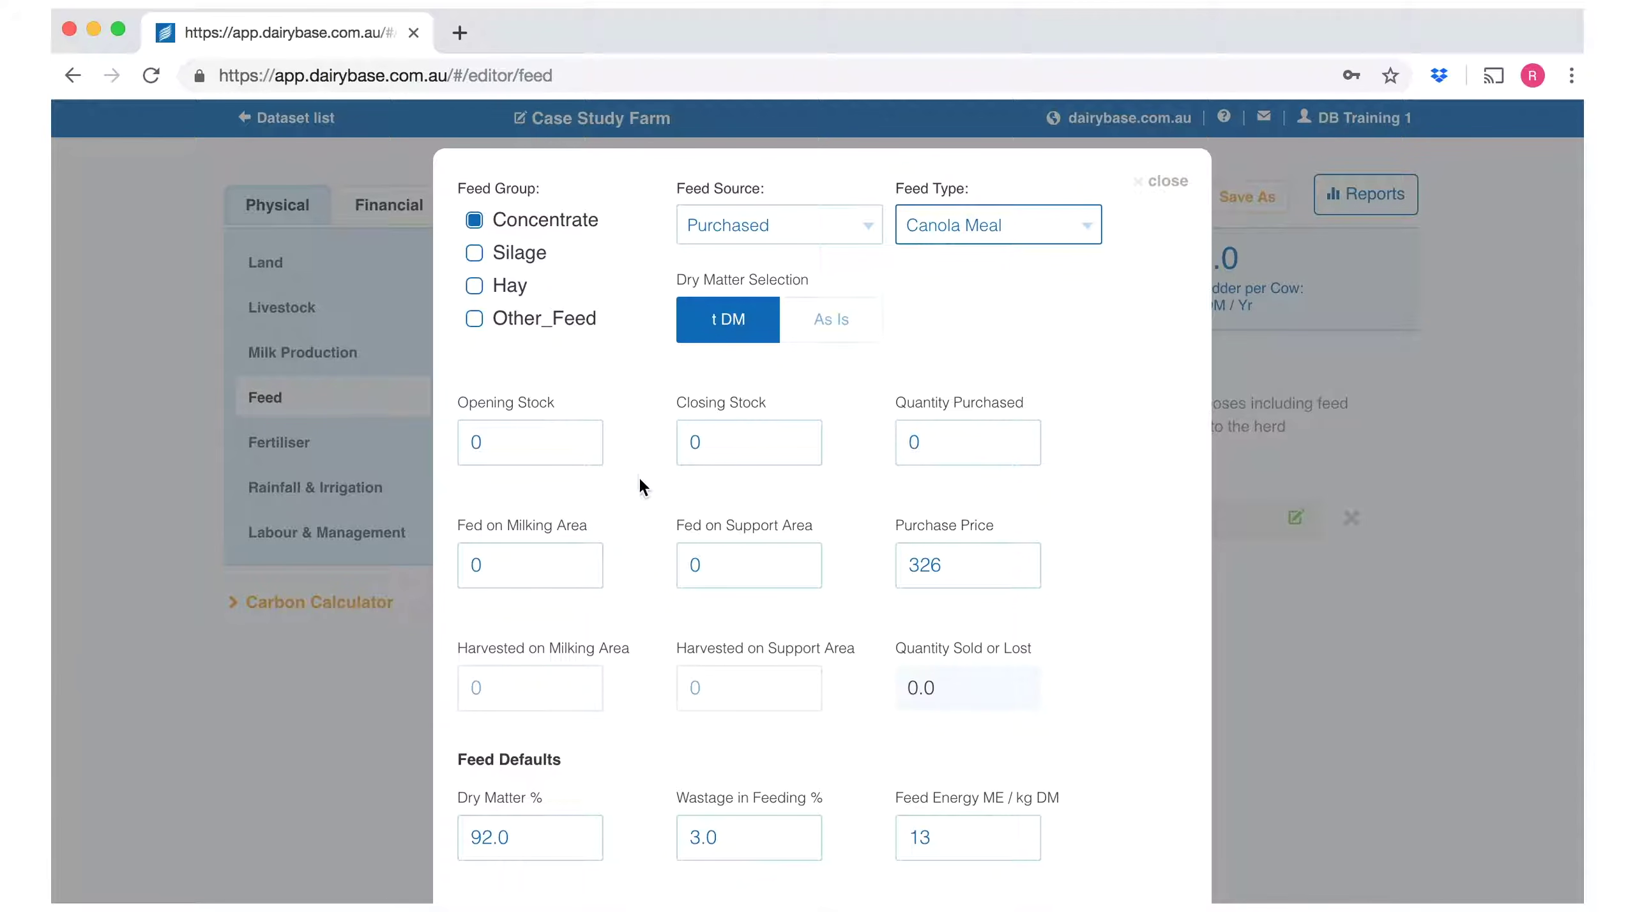
Set the canola meal's quantity purchased to 54 and its purchase price to 421
{"action": "left_click", "coordinate": [926, 445]}
{"action": "key", "text": "BackSpace"}
{"action": "type", "text": "54"}
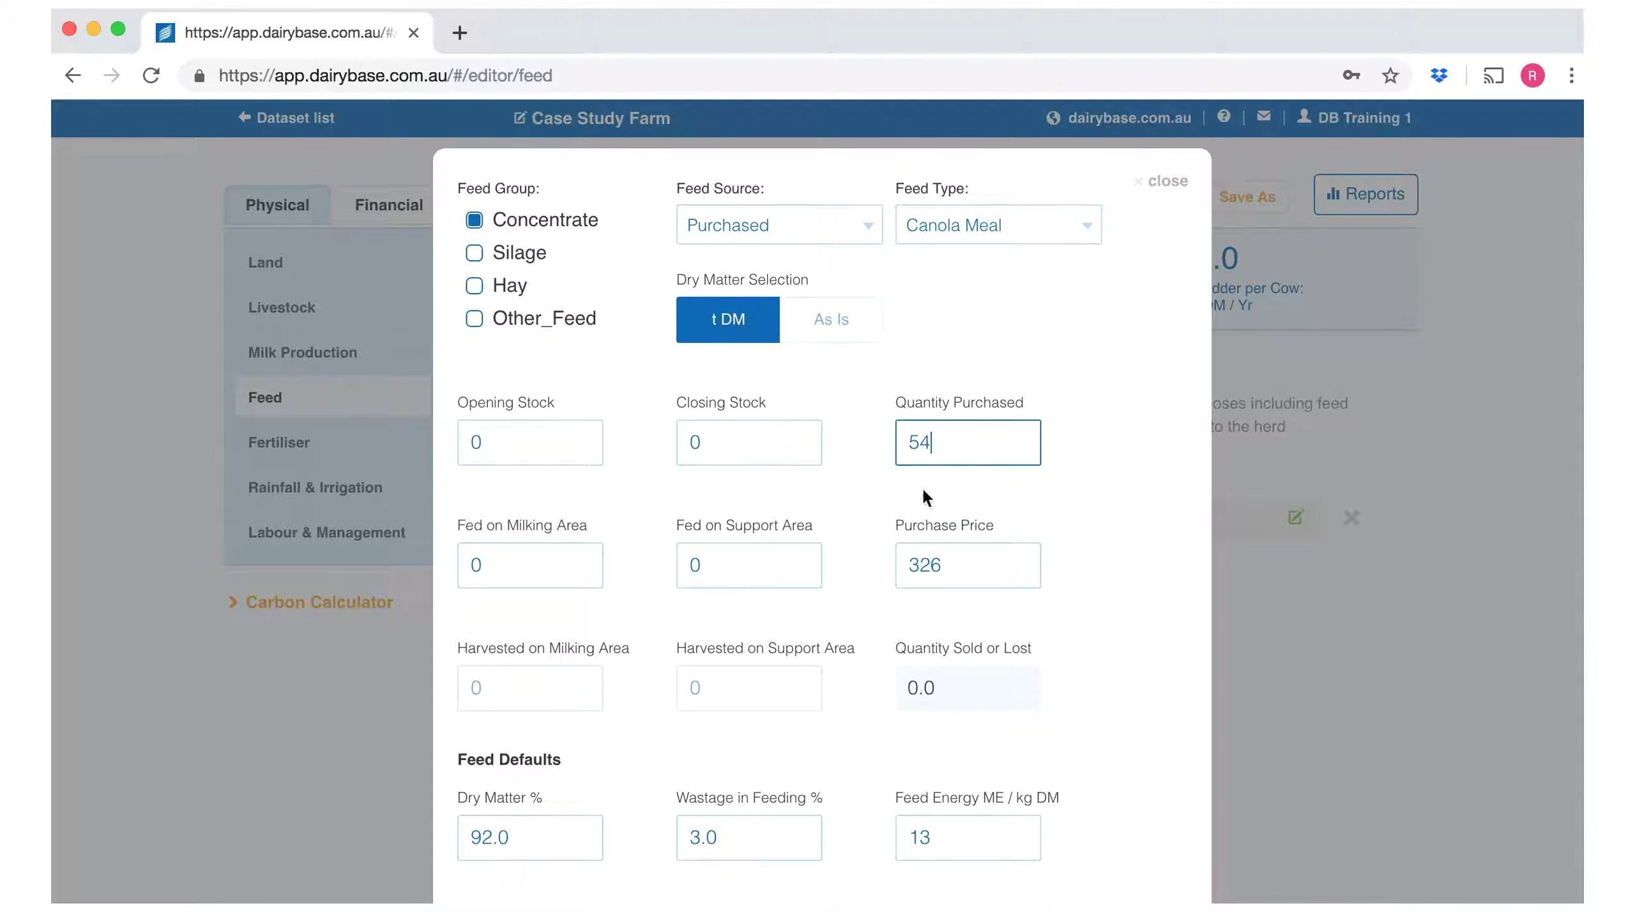
{"action": "left_click", "coordinate": [948, 570]}
{"action": "key", "text": "BackSpace"}
{"action": "key", "text": "BackSpace"}
{"action": "key", "text": "BackSpace"}
{"action": "type", "text": "421"}
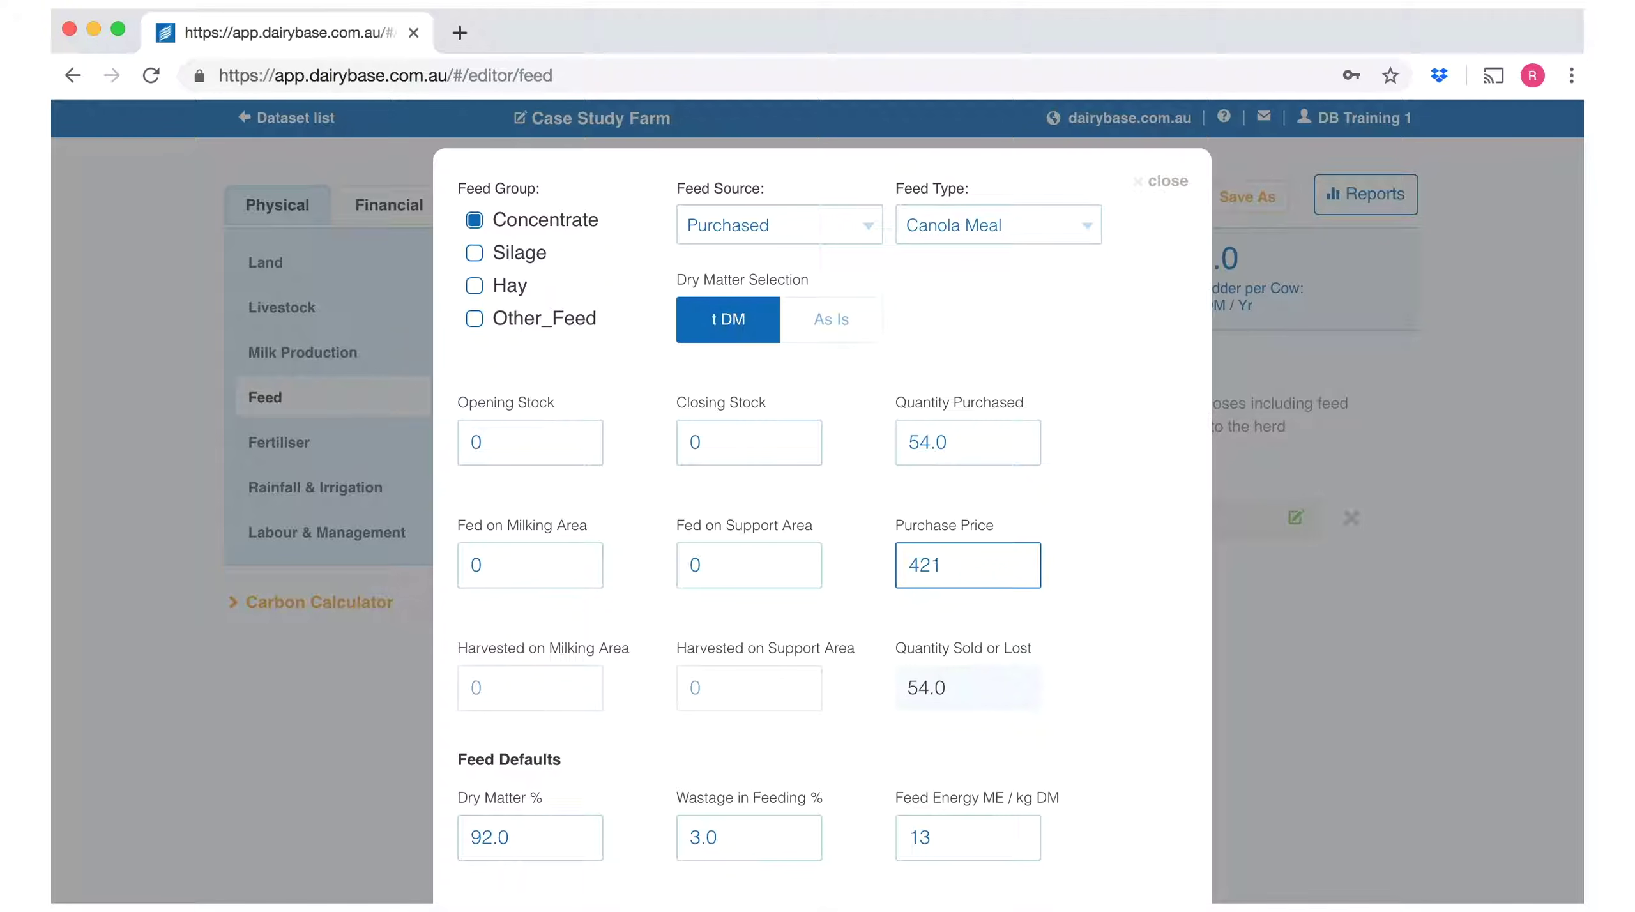
Enter the canola meal fed out: 46 on the milking area and 6 on the support area
{"action": "left_click", "coordinate": [521, 565]}
{"action": "key", "text": "BackSpace"}
{"action": "type", "text": "46"}
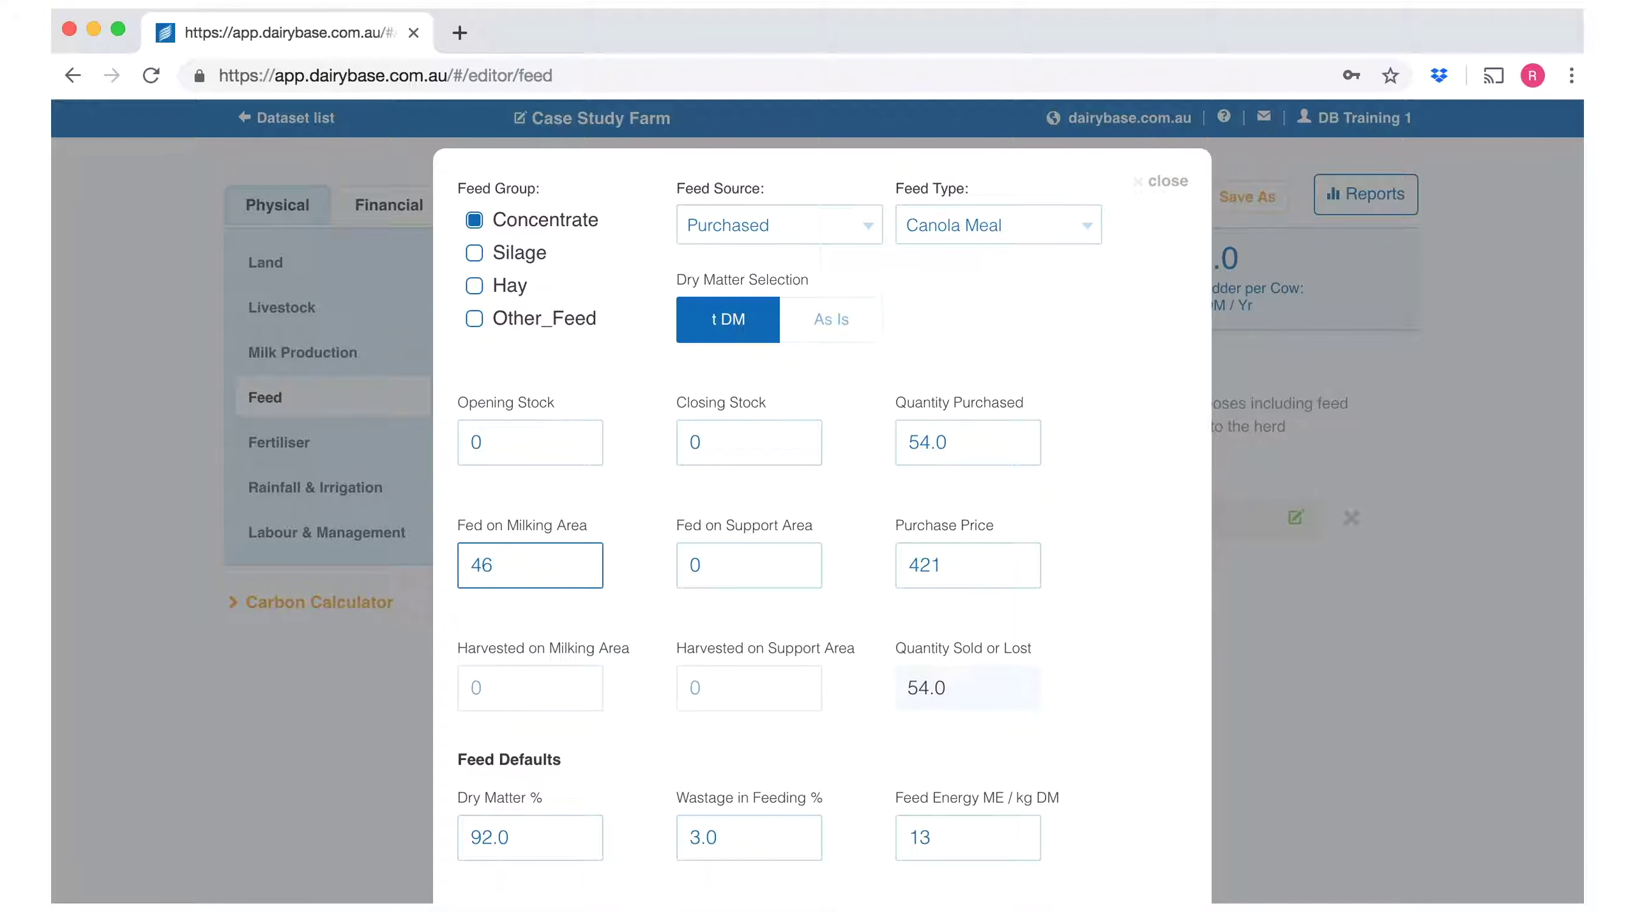
{"action": "left_click", "coordinate": [711, 581]}
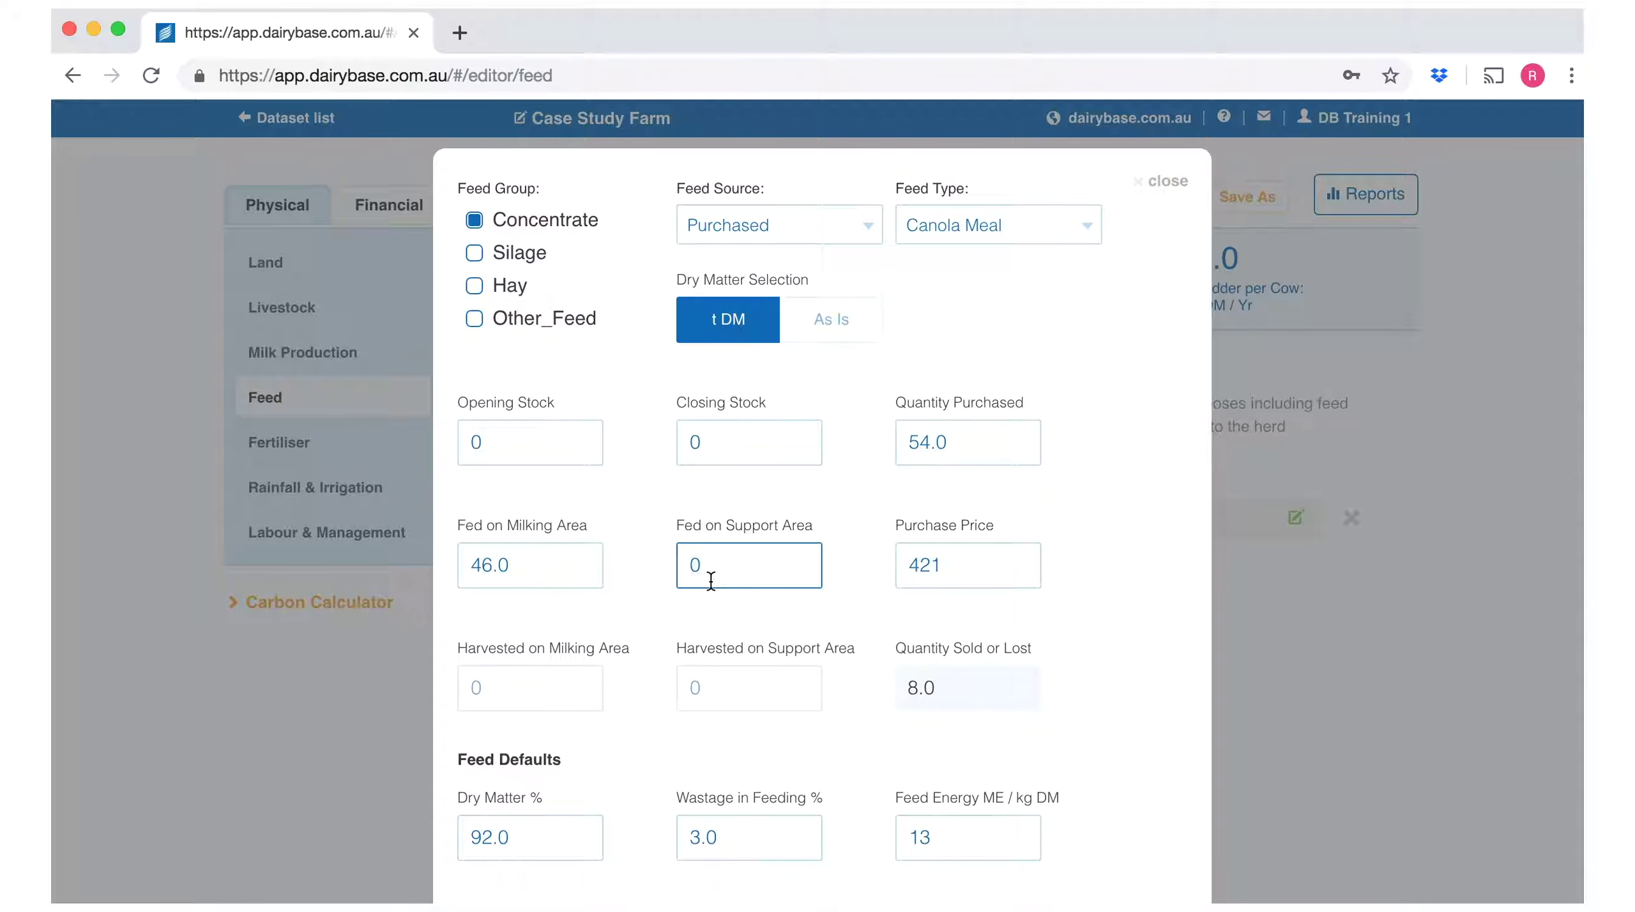
{"action": "key", "text": "BackSpace"}
{"action": "type", "text": "6"}
Set the canola meal's closing stock to 2
{"action": "left_click", "coordinate": [729, 440]}
{"action": "key", "text": "BackSpace"}
{"action": "type", "text": "2"}
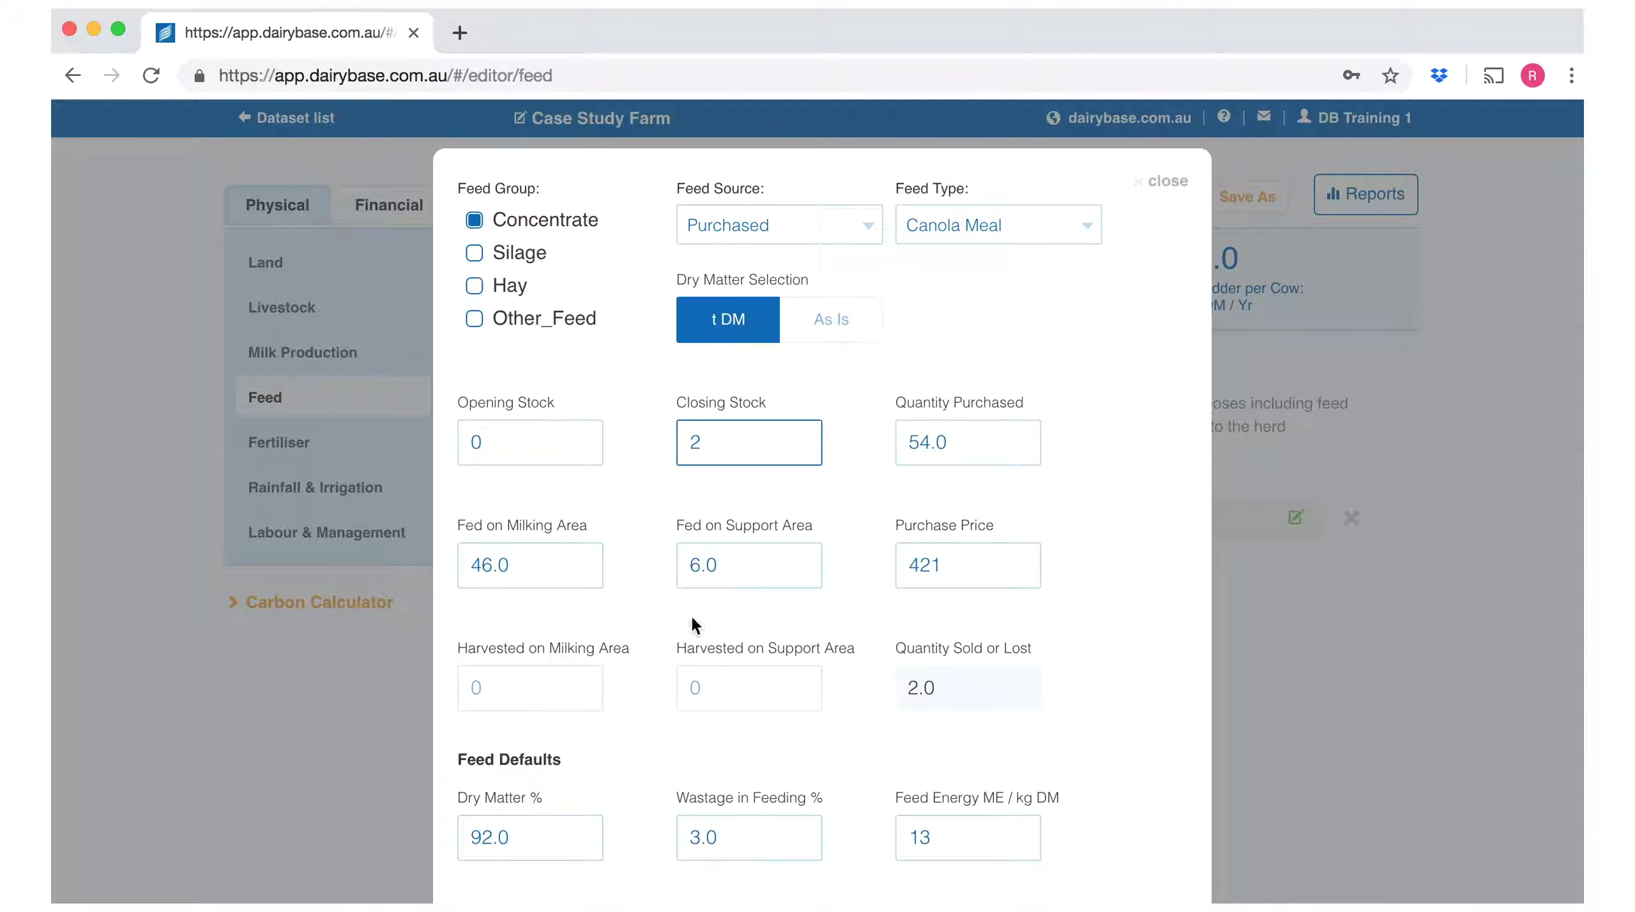
{"action": "left_click", "coordinate": [644, 709]}
{"action": "scroll", "coordinate": [644, 709], "scroll_direction": "down", "scroll_amount": 1}
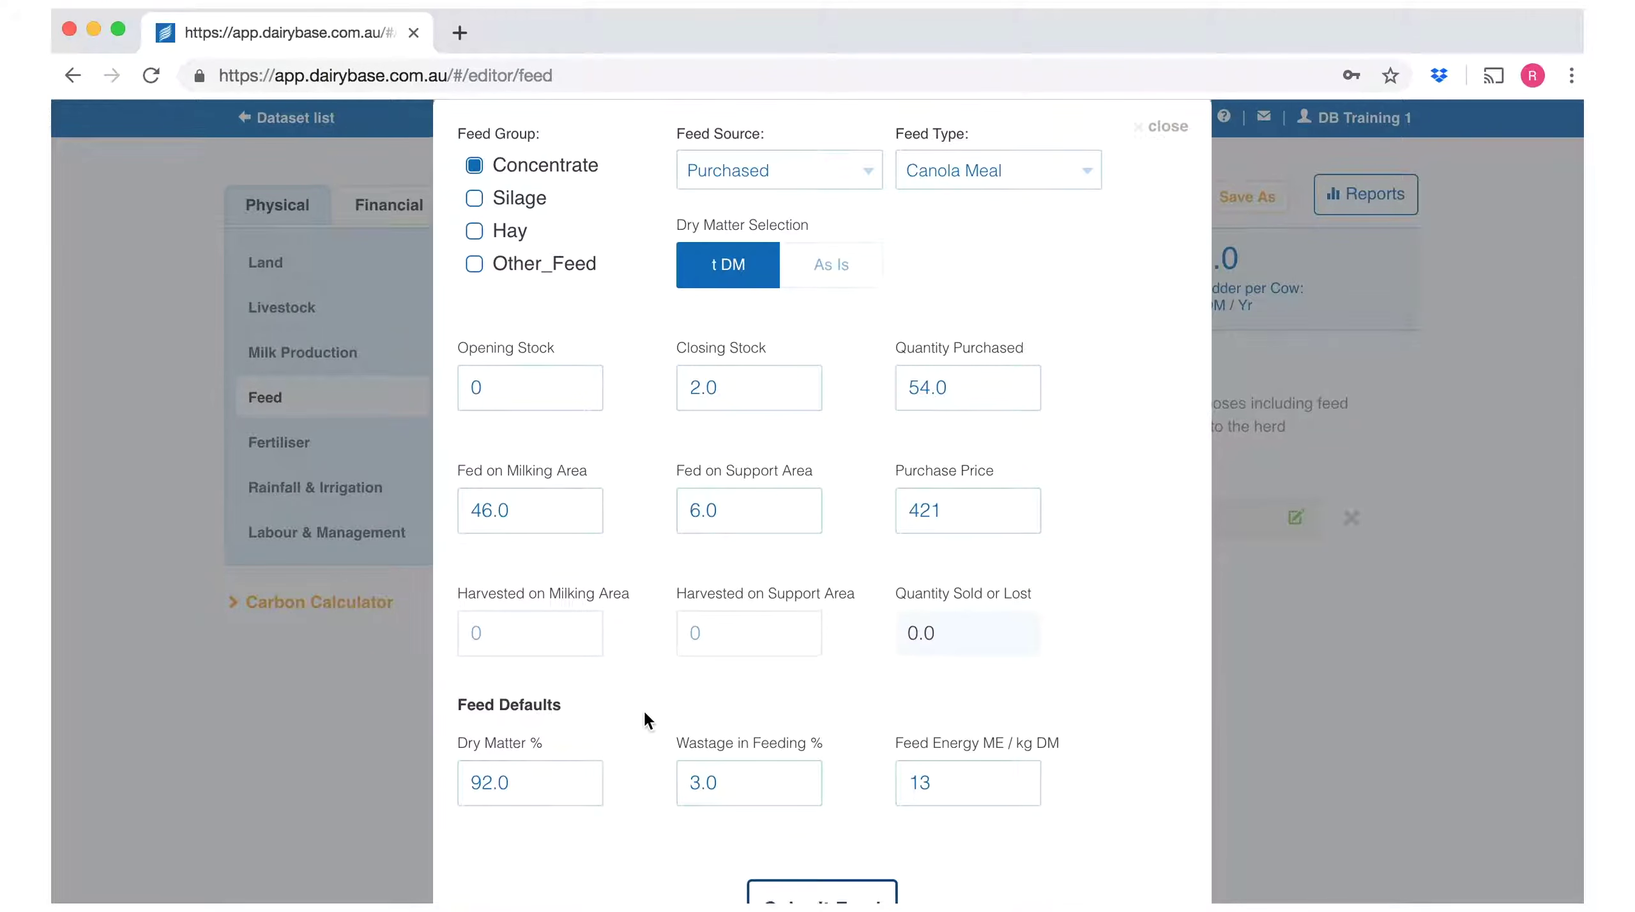
{"action": "scroll", "coordinate": [644, 709], "scroll_direction": "up", "scroll_amount": 1}
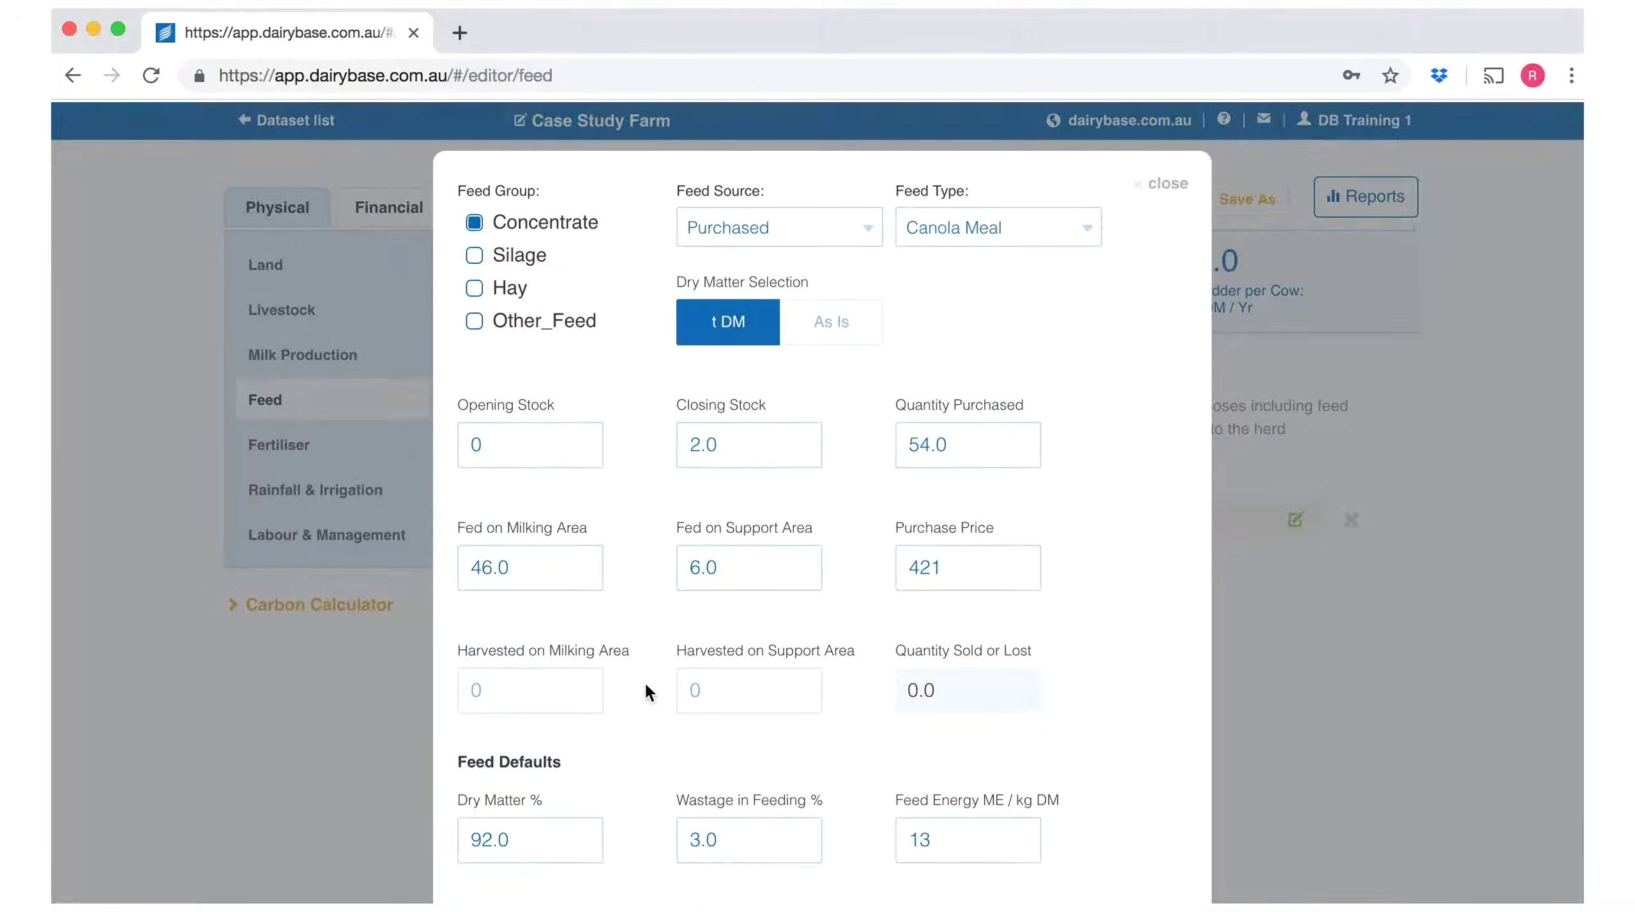
Switch the canola meal's dry matter selection to As Is, set its purchase price to 421, and submit the feed
{"action": "left_click", "coordinate": [837, 322]}
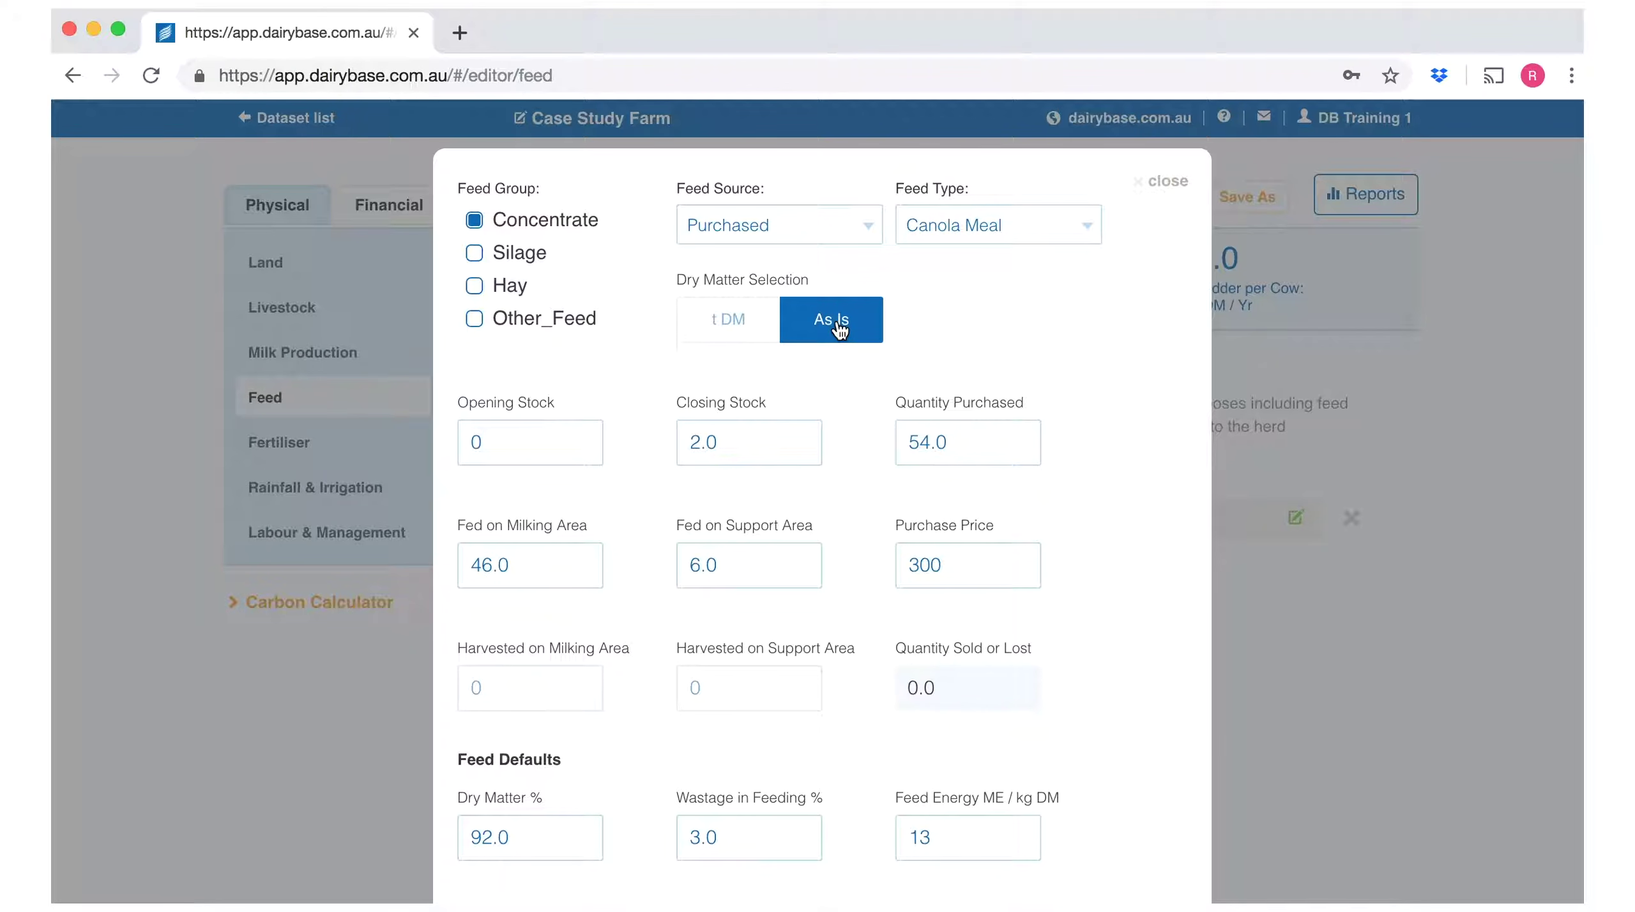
{"action": "left_click", "coordinate": [955, 562]}
{"action": "key", "text": "BackSpace"}
{"action": "key", "text": "BackSpace"}
{"action": "key", "text": "BackSpace"}
{"action": "type", "text": "421"}
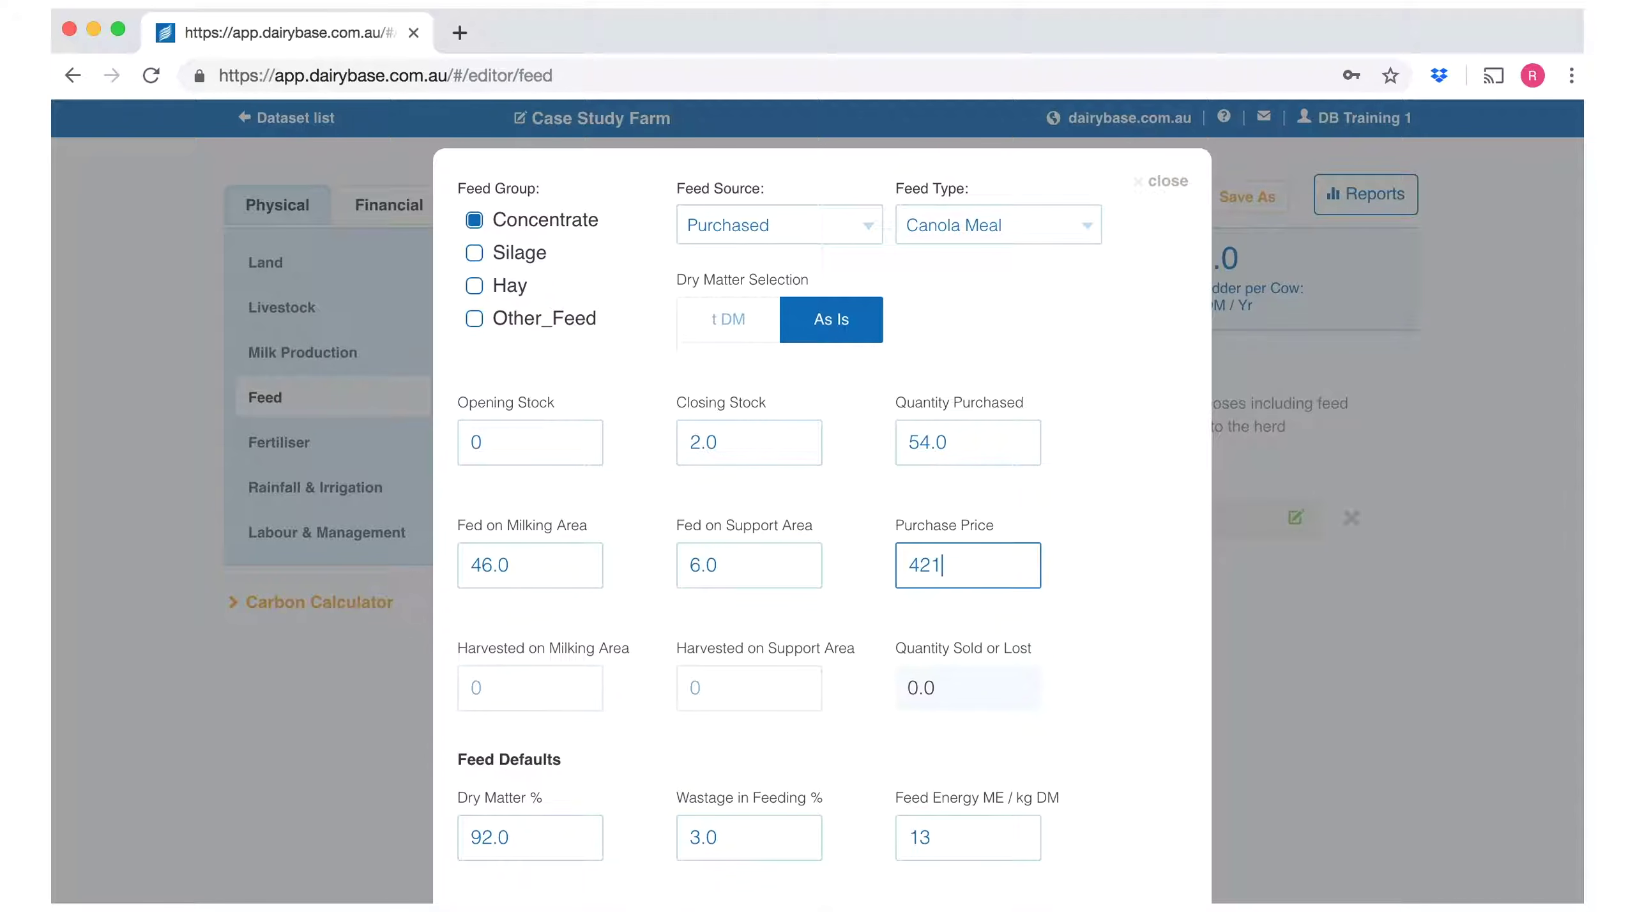
{"action": "left_click", "coordinate": [1084, 545]}
{"action": "scroll", "coordinate": [1074, 554], "scroll_direction": "down", "scroll_amount": 2}
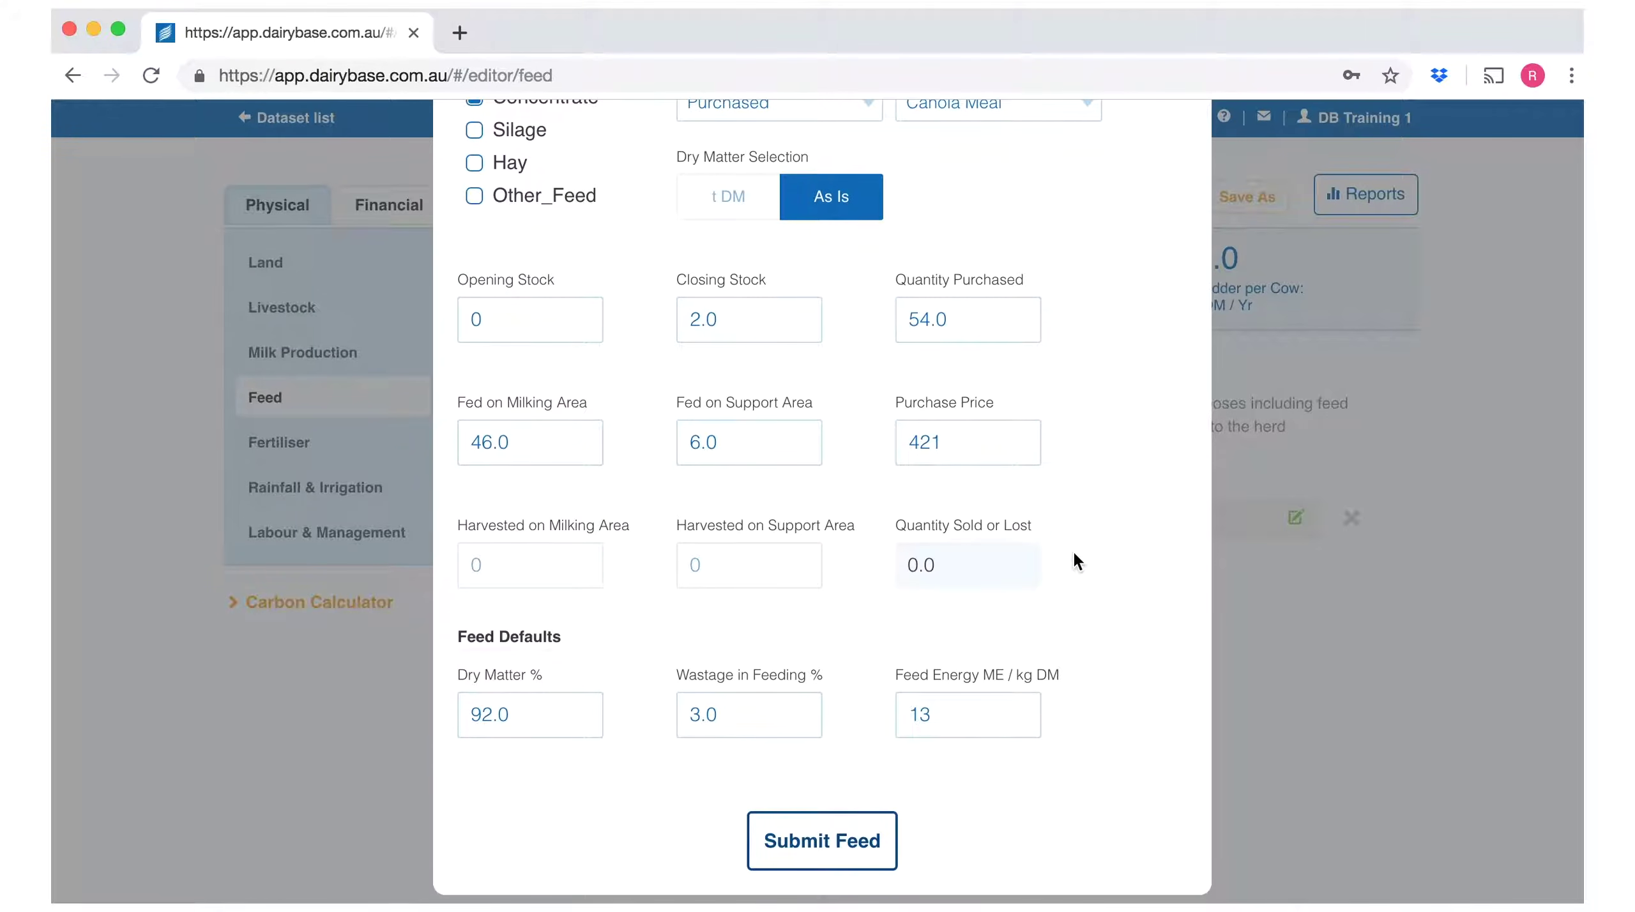
{"action": "left_click", "coordinate": [820, 849]}
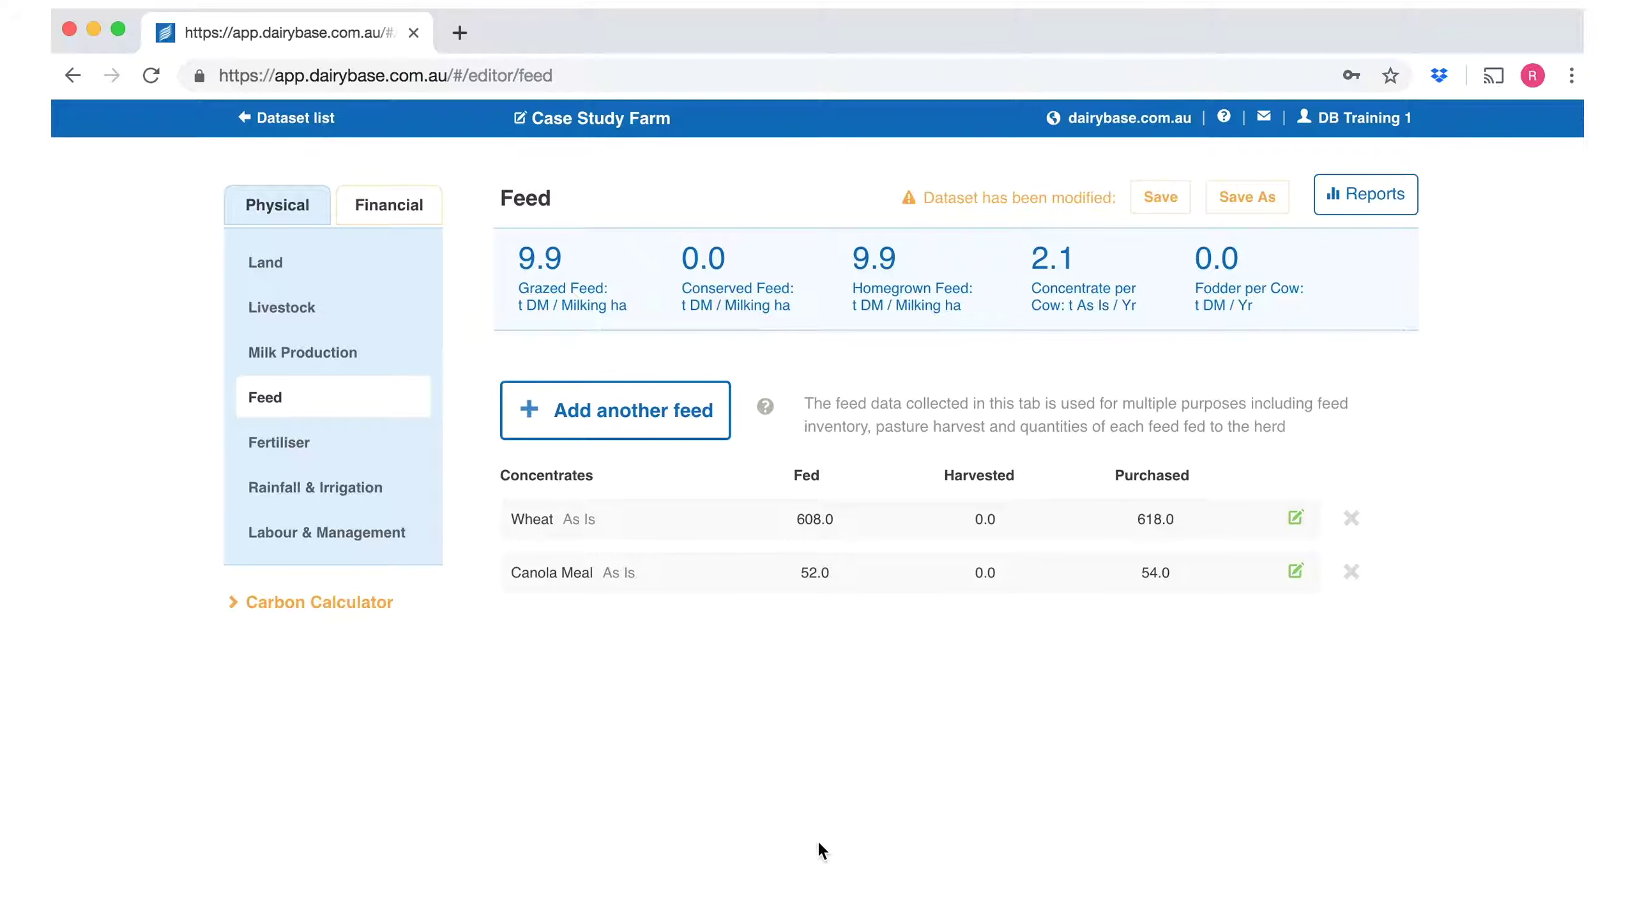
Start adding another feed in the Silage group as homegrown Grass Silage
{"action": "left_click", "coordinate": [633, 417]}
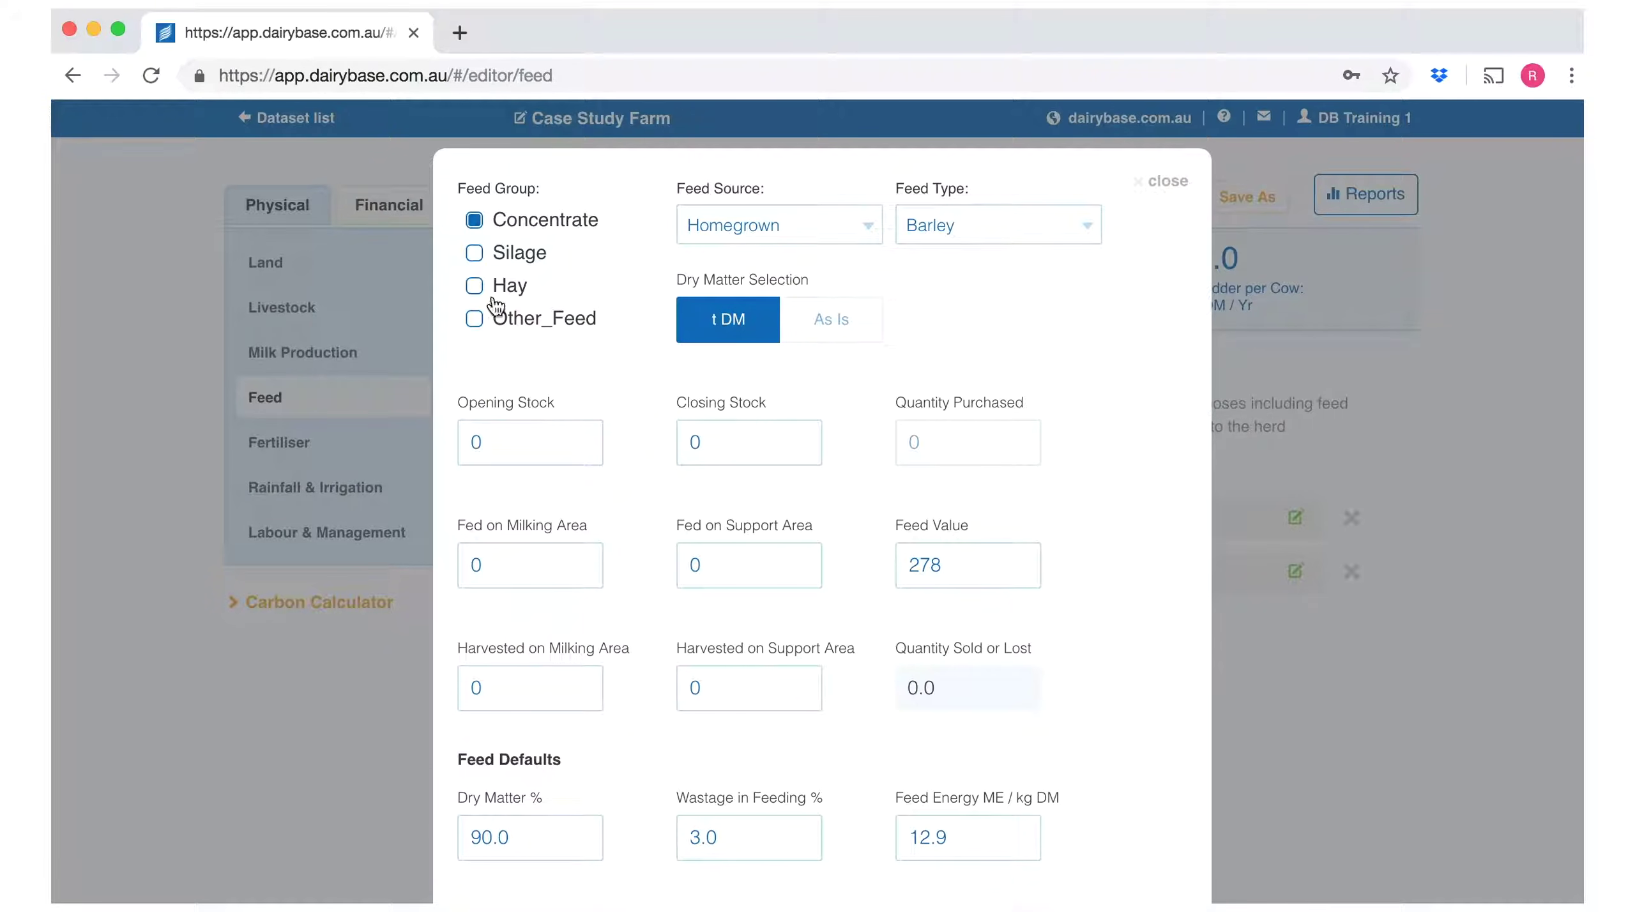
{"action": "left_click", "coordinate": [478, 254]}
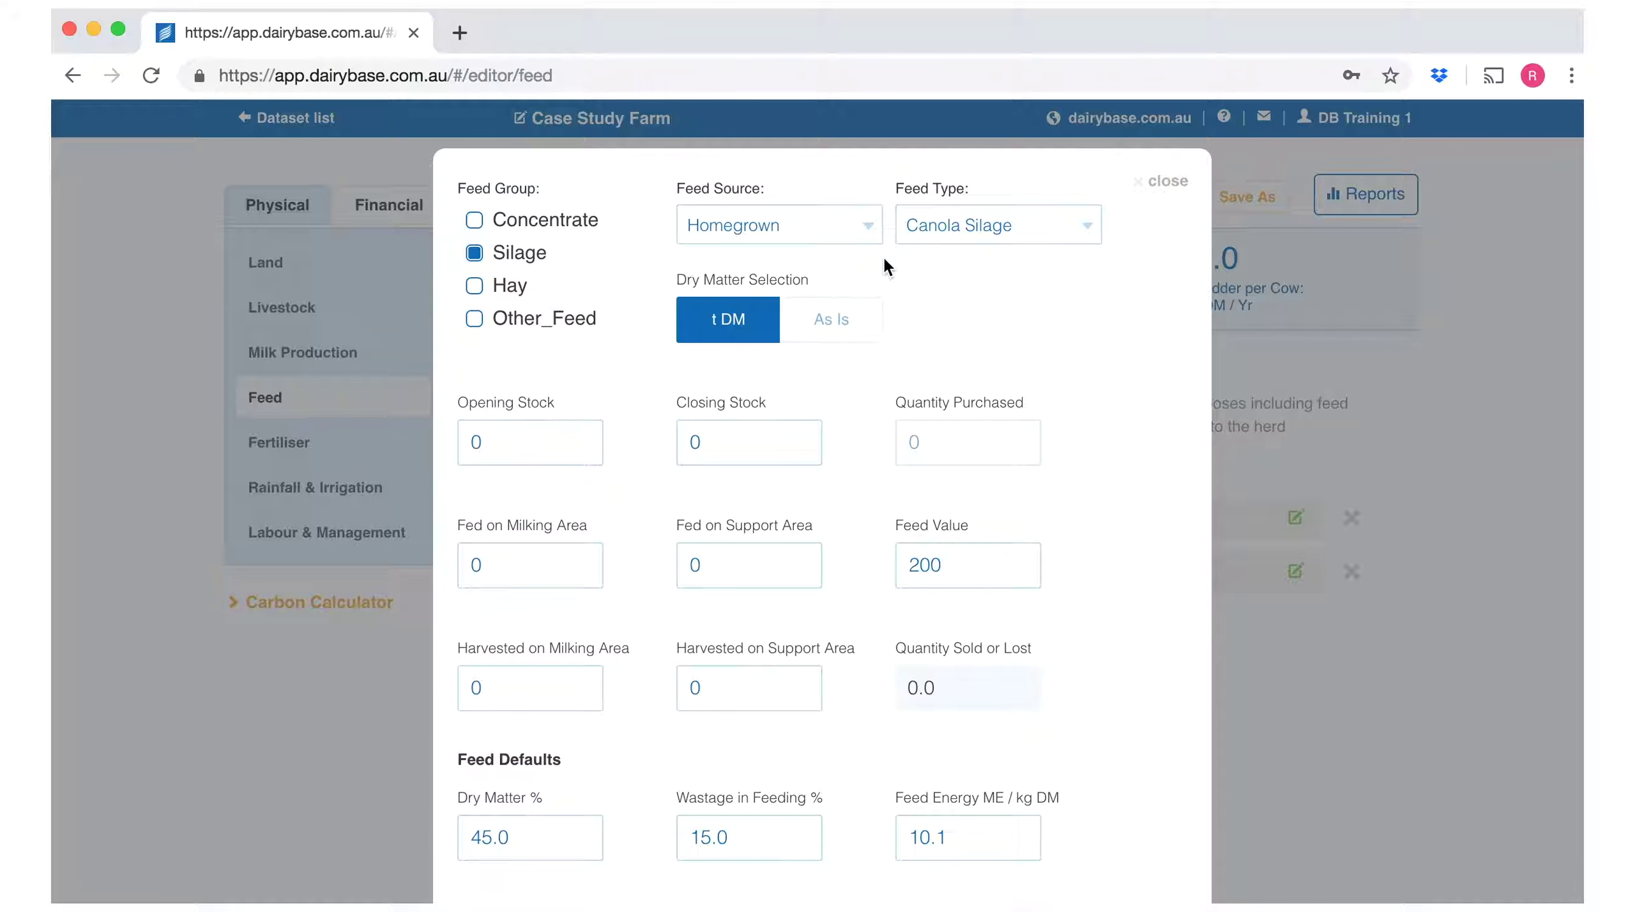
{"action": "left_click", "coordinate": [1086, 230]}
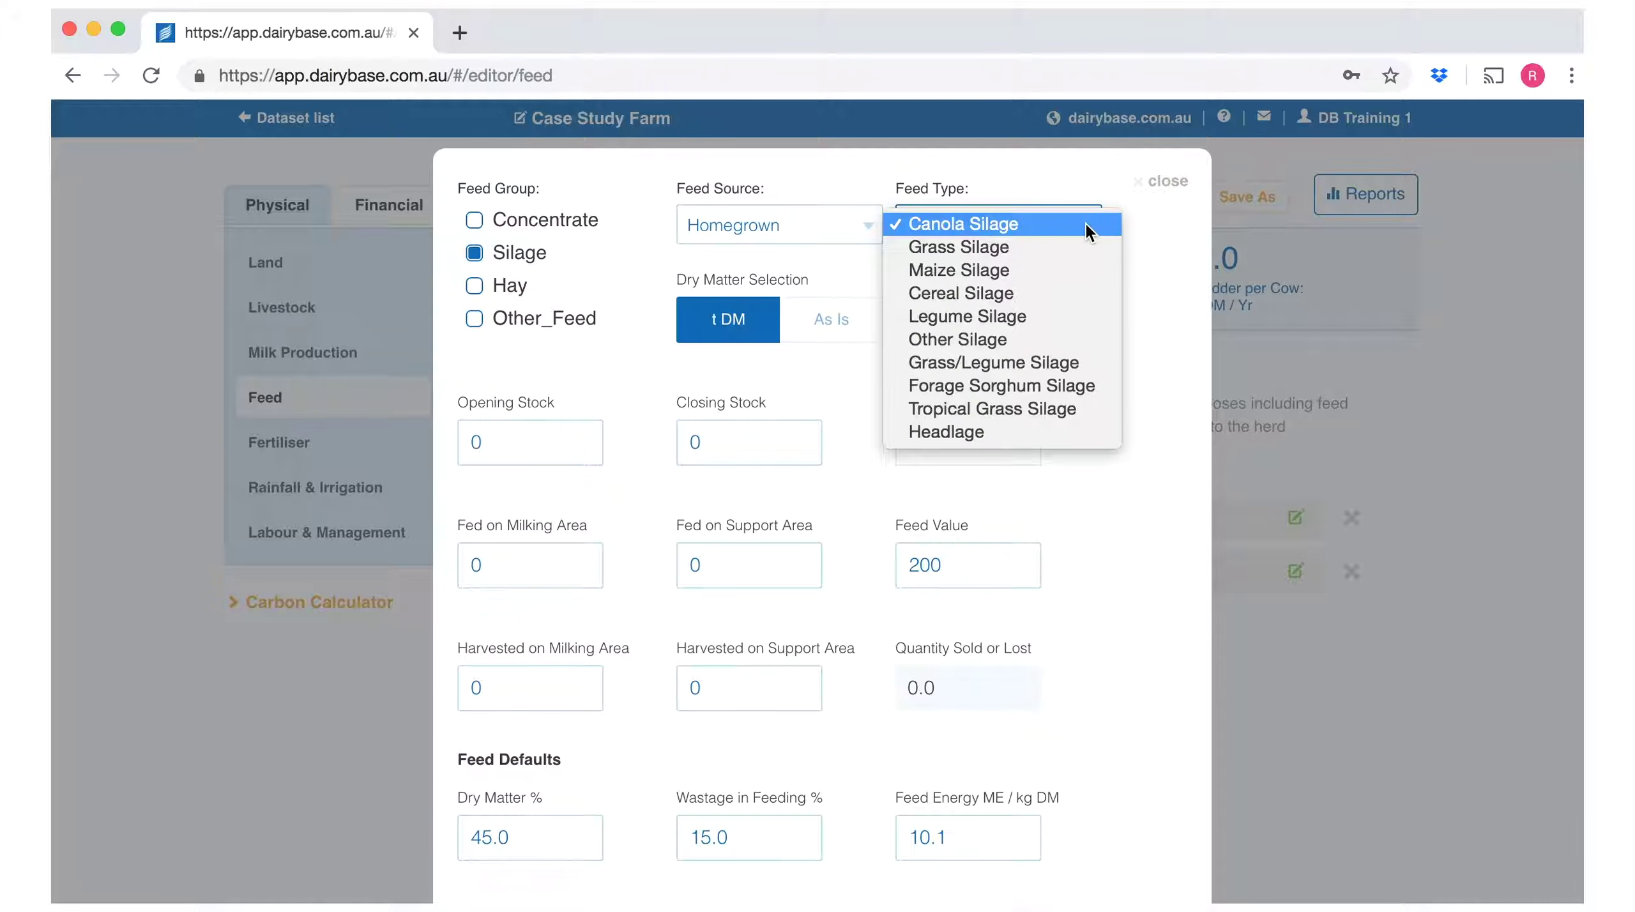
{"action": "left_click", "coordinate": [1072, 258]}
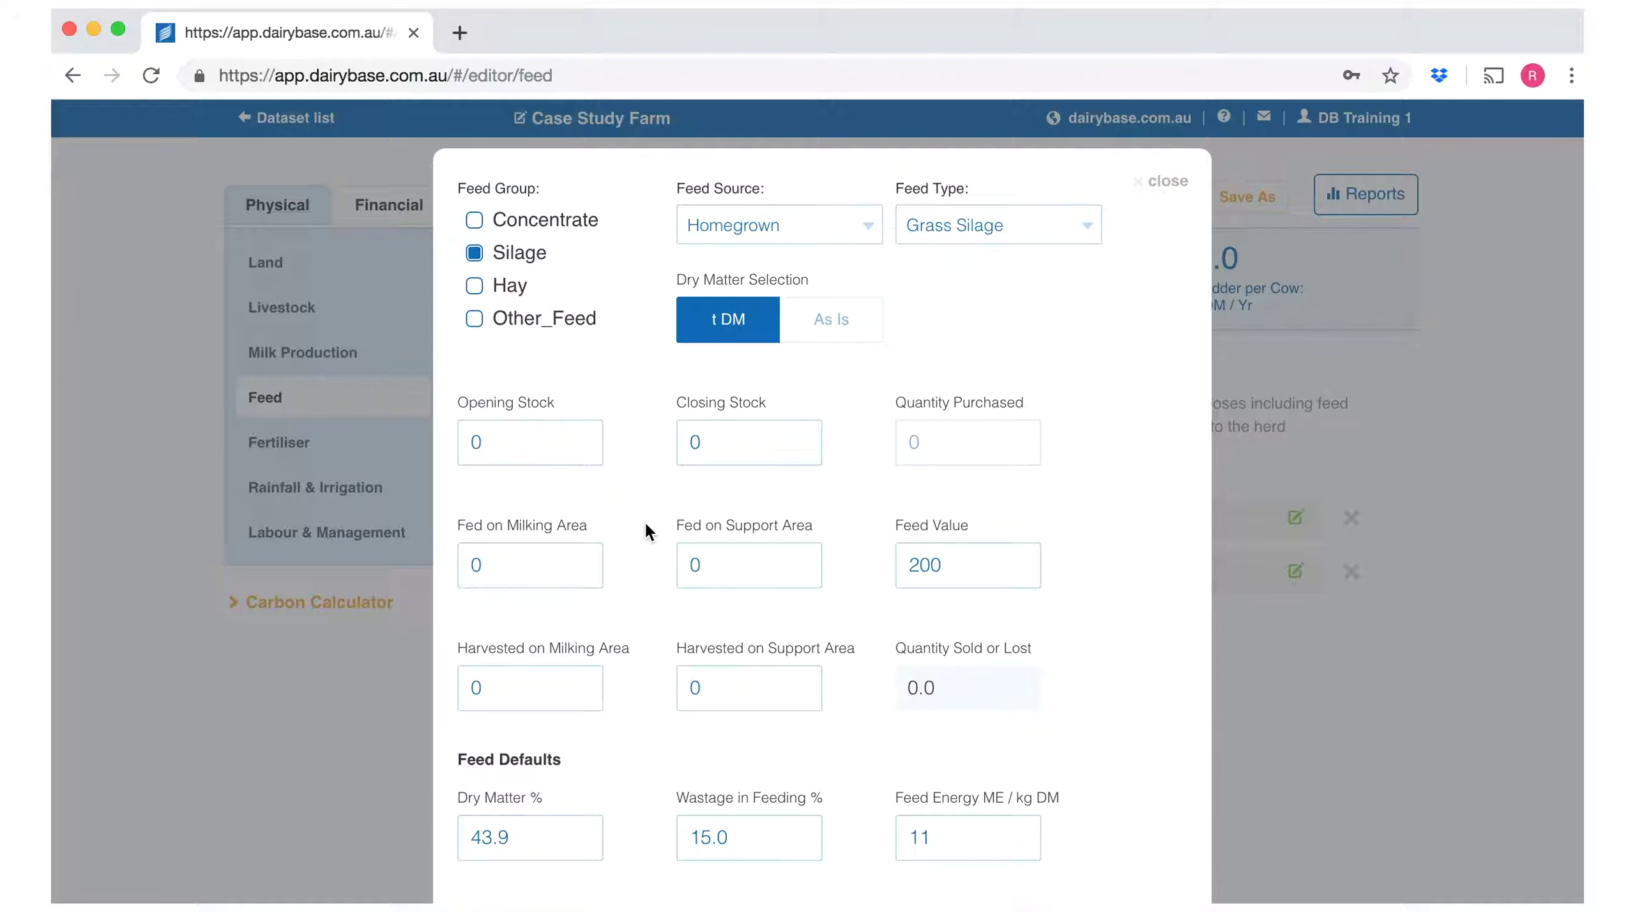
Enter the grass silage harvested: 182 on the milking area and 73 on the support area
{"action": "left_click", "coordinate": [543, 678]}
{"action": "type", "text": "182"}
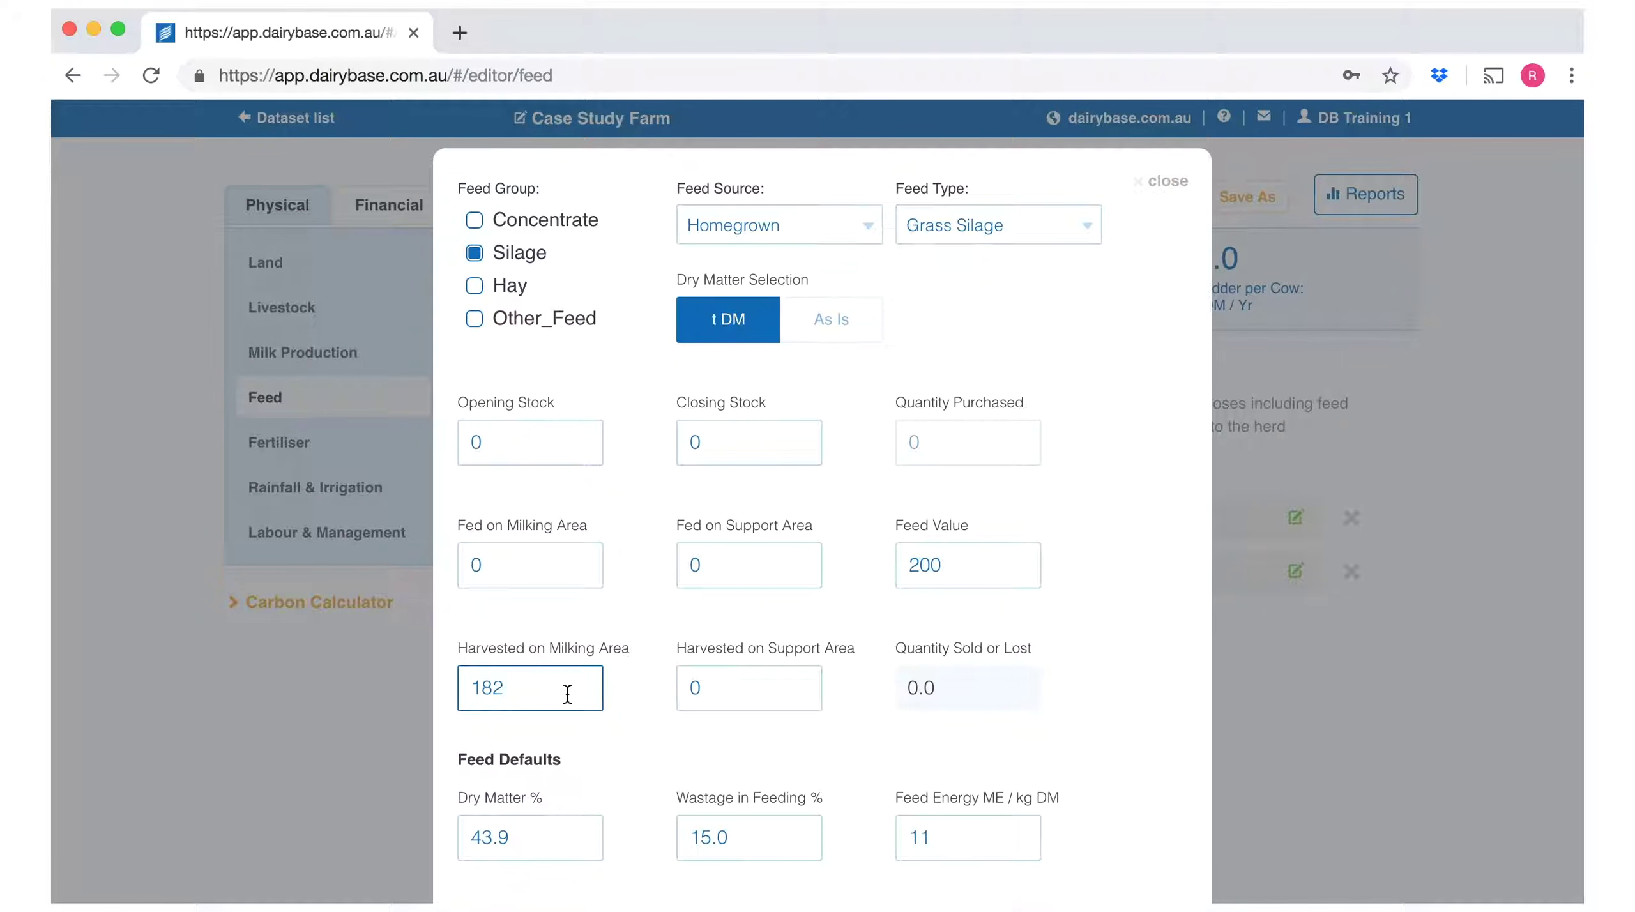
{"action": "left_click", "coordinate": [718, 691]}
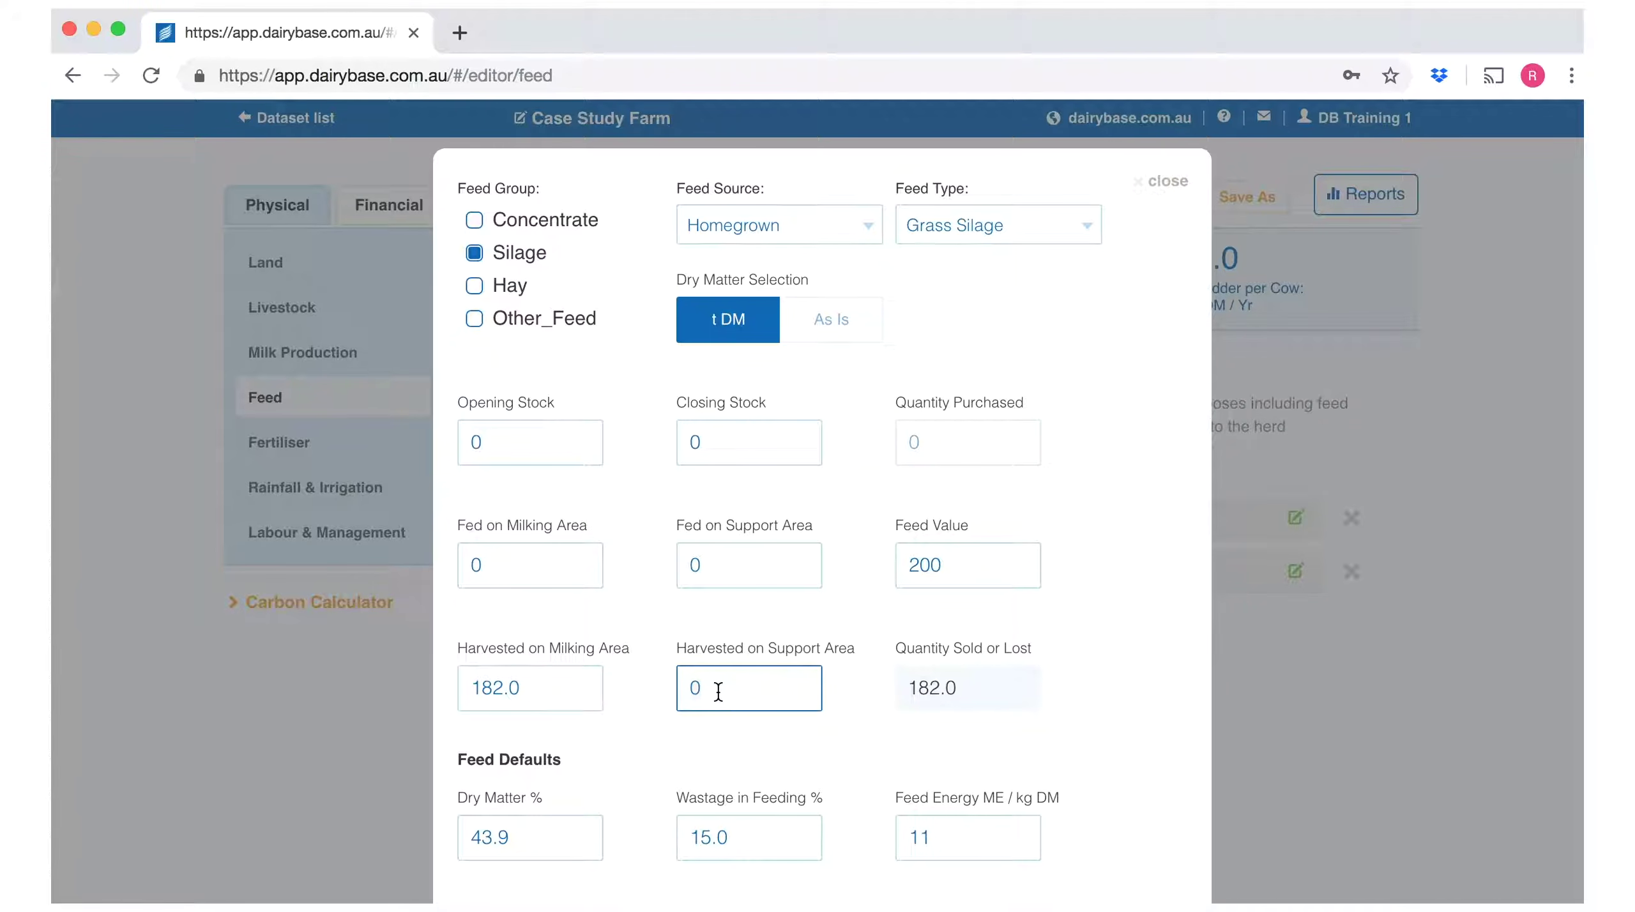
{"action": "type", "text": "73"}
{"action": "key", "text": "Tab"}
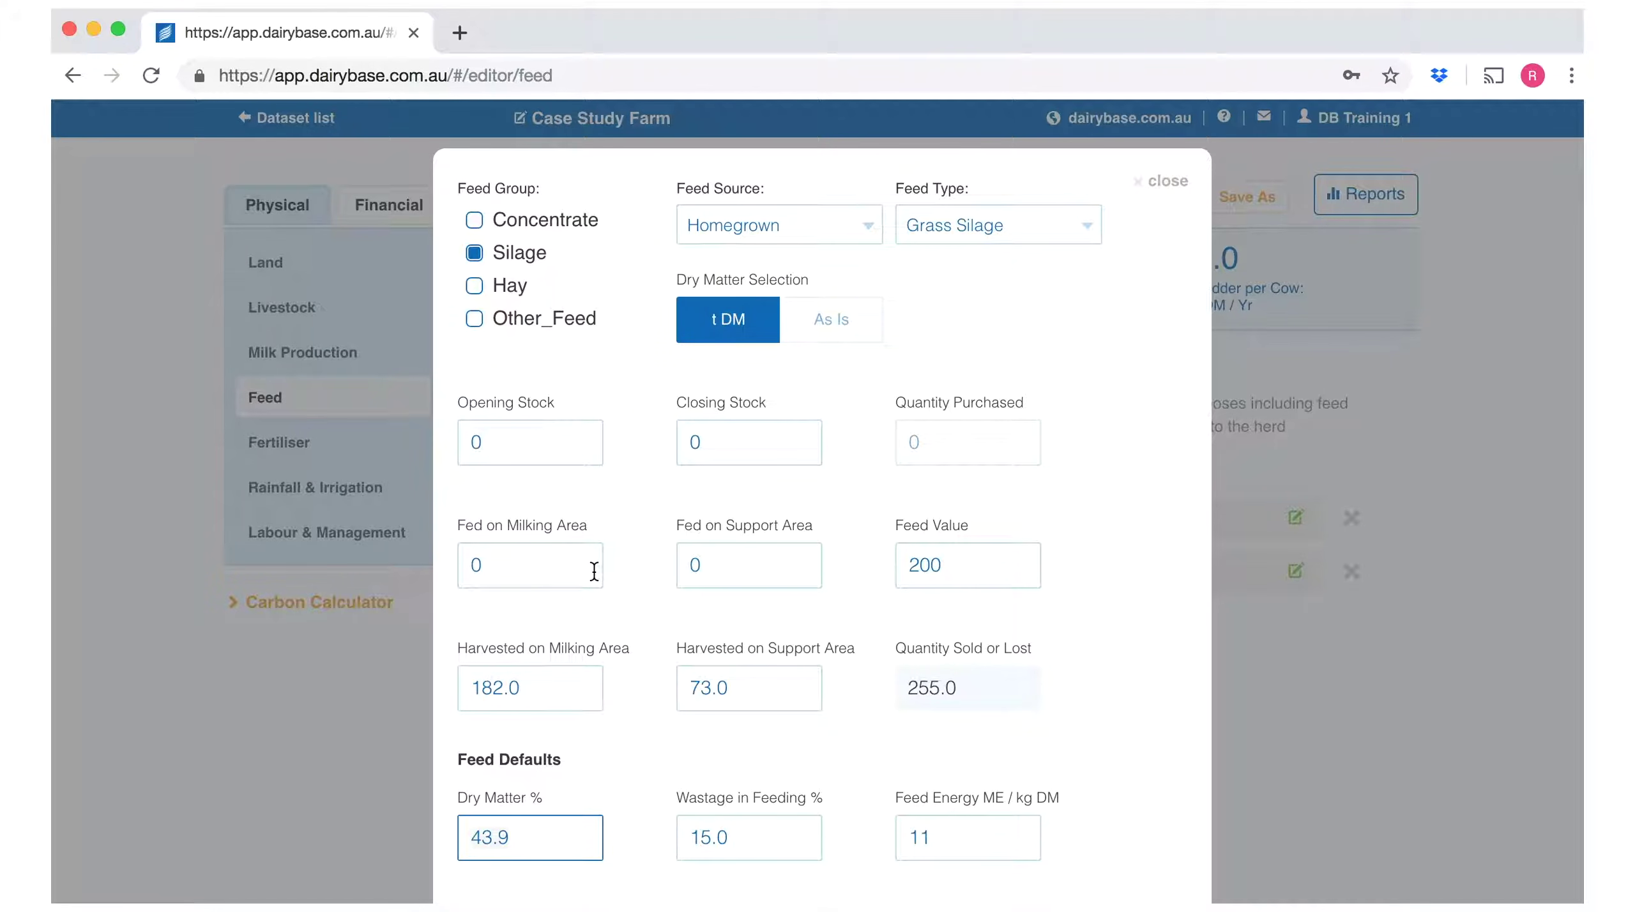
Enter the grass silage fed: 192 on the milking area and 43 on the support area
{"action": "left_click", "coordinate": [528, 568]}
{"action": "key", "text": "BackSpace"}
{"action": "type", "text": "192"}
{"action": "key", "text": "Tab"}
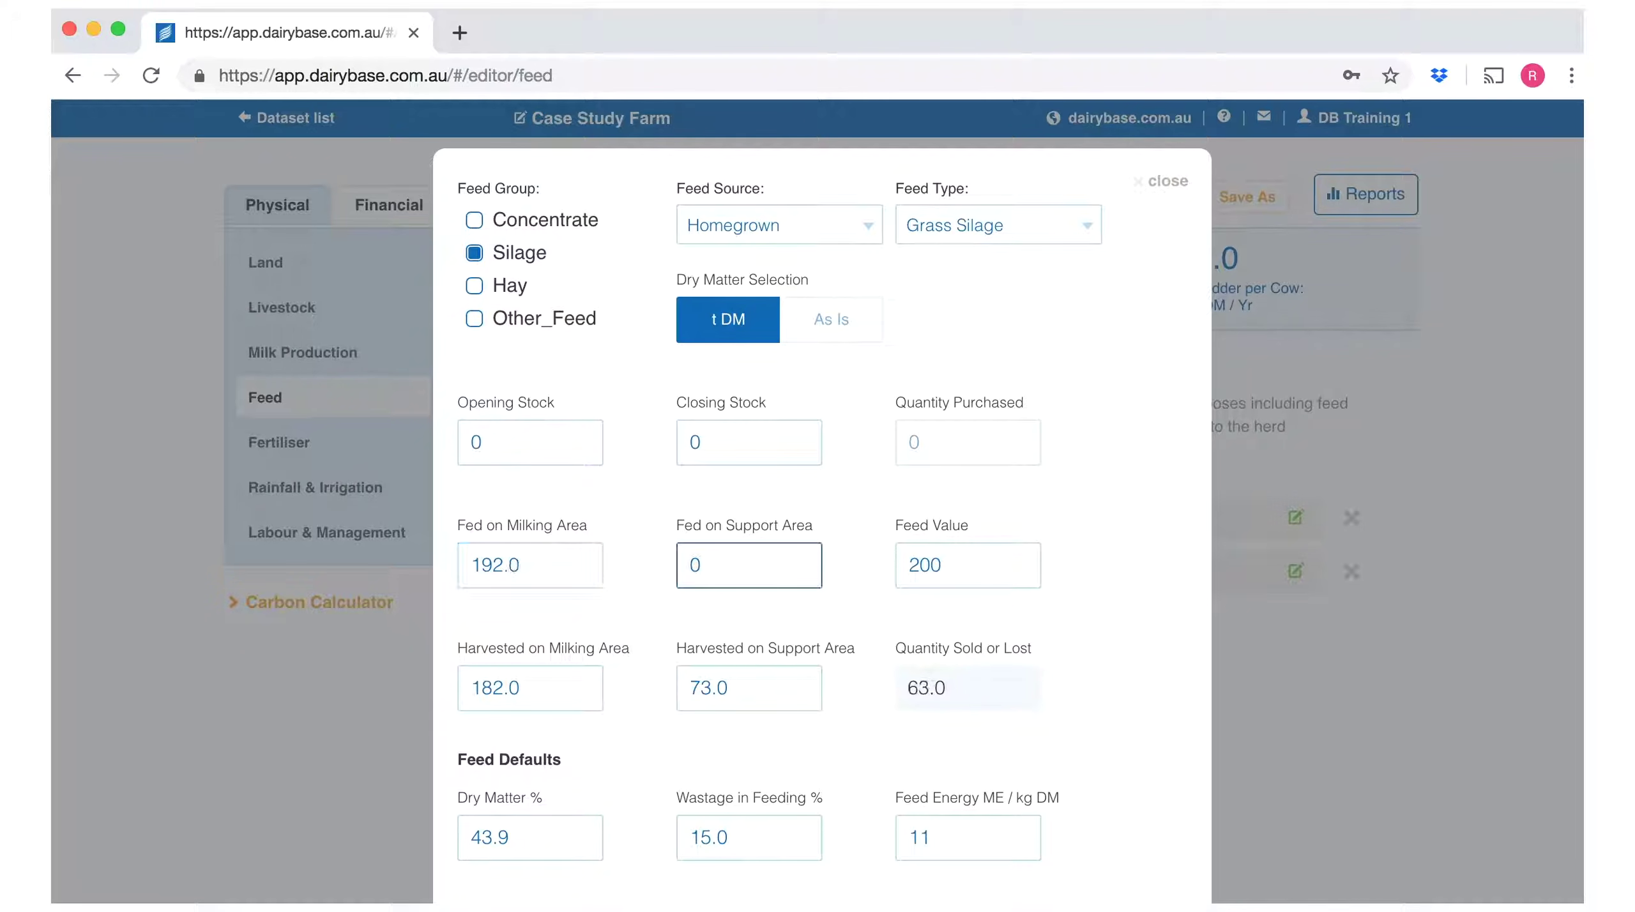
{"action": "type", "text": "43"}
{"action": "key", "text": "Tab"}
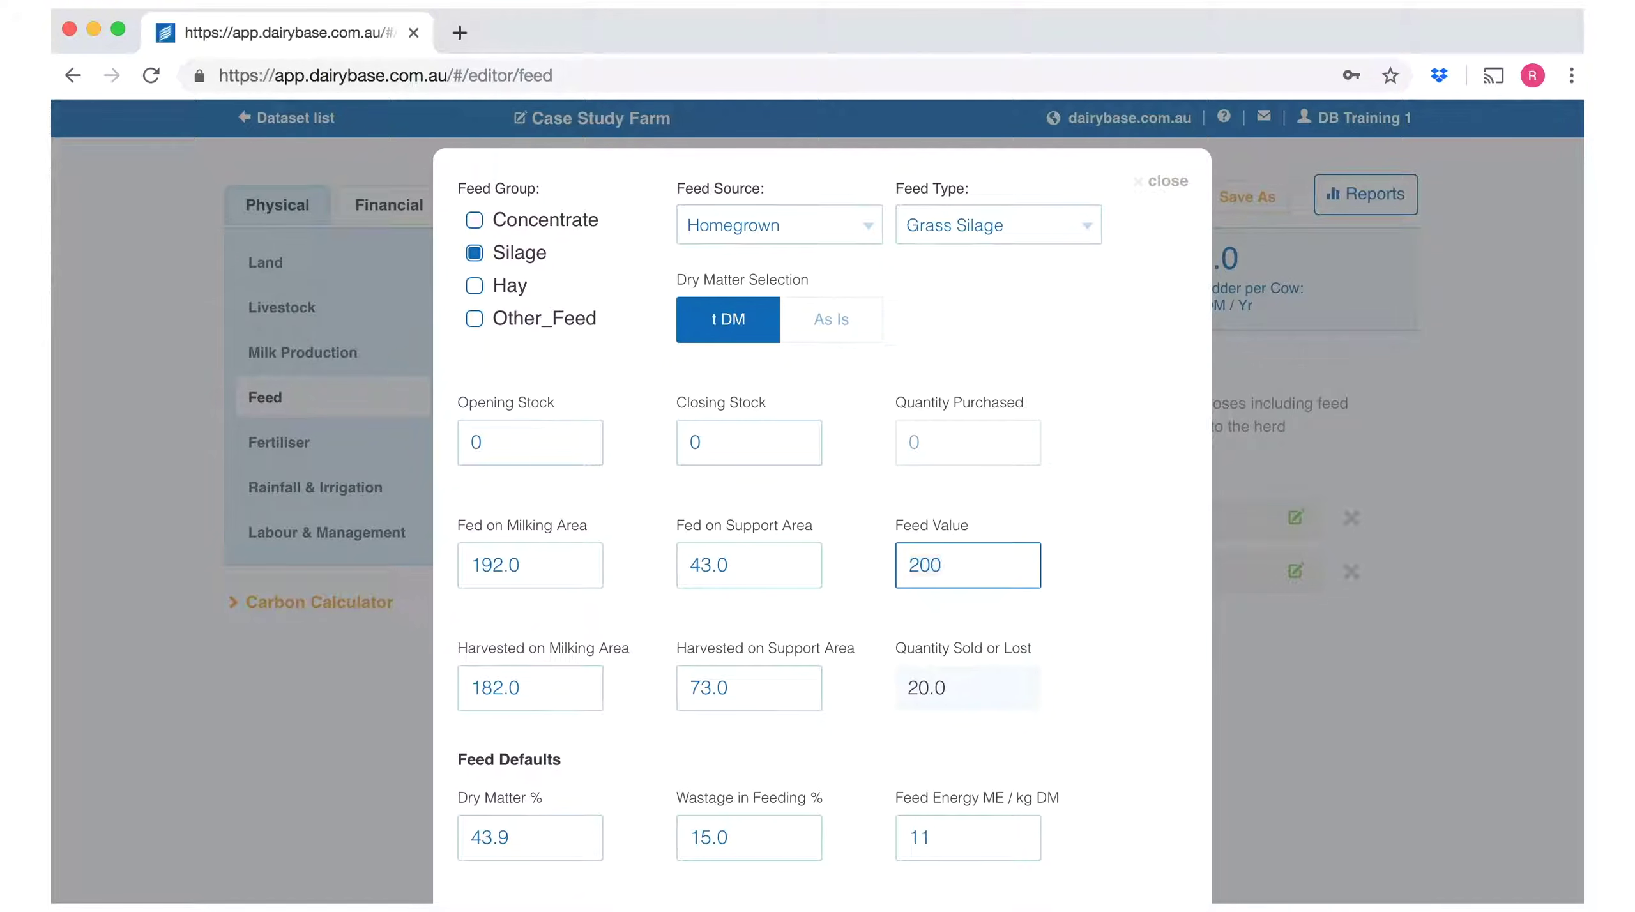
Set the grass silage's closing stock to 20 and submit the feed
{"action": "left_click", "coordinate": [700, 438]}
{"action": "type", "text": "20"}
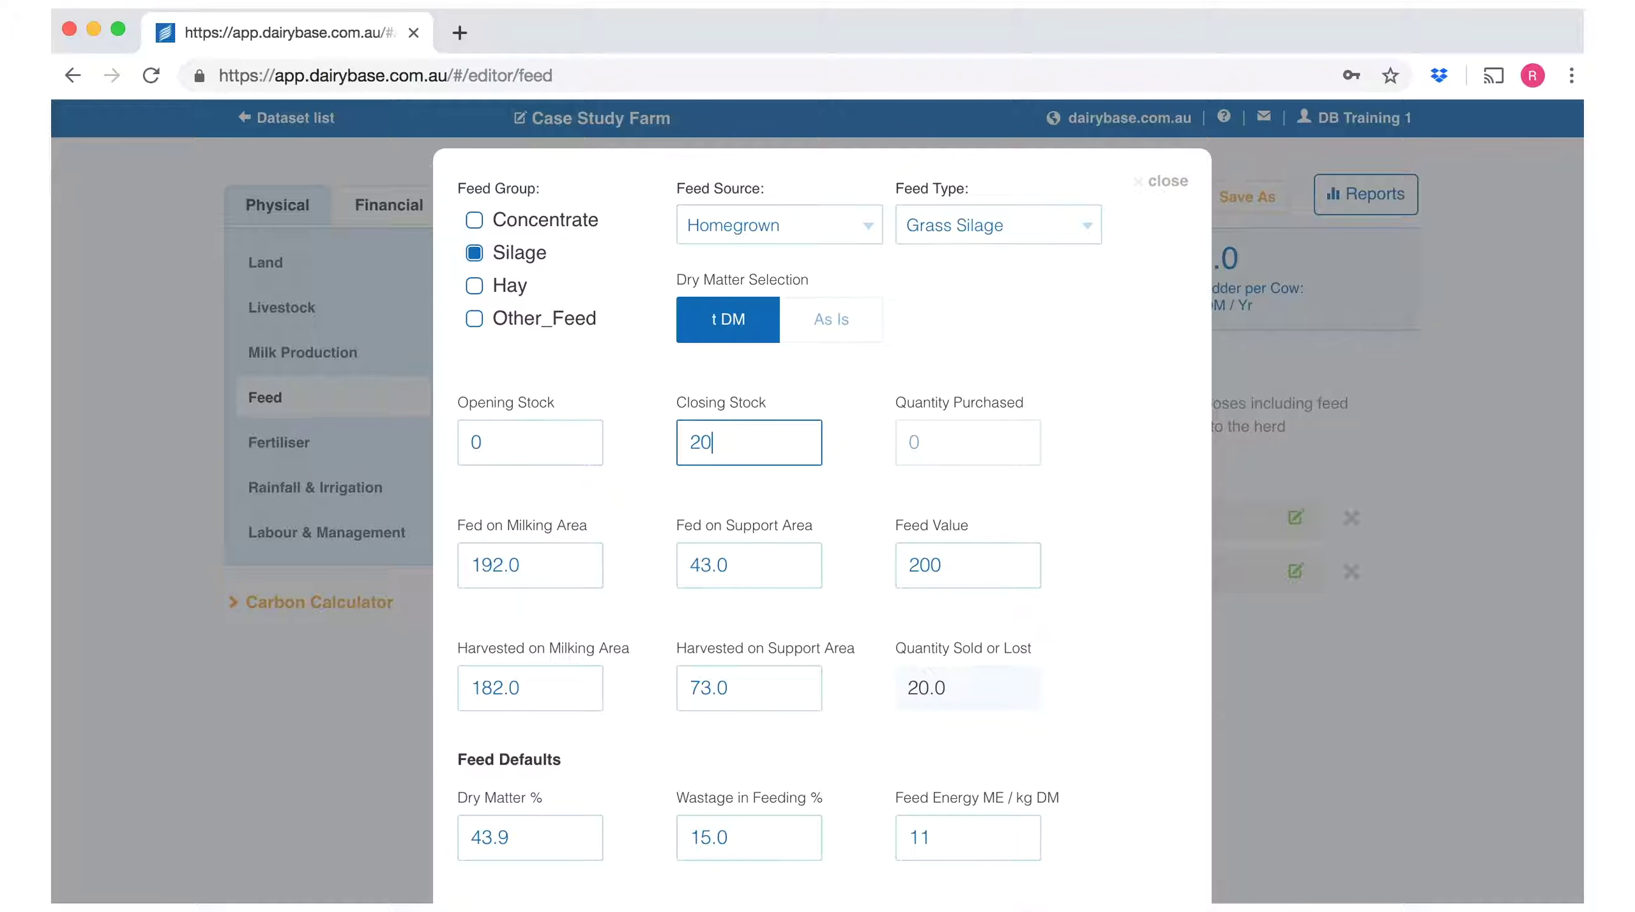
{"action": "left_click", "coordinate": [1136, 599]}
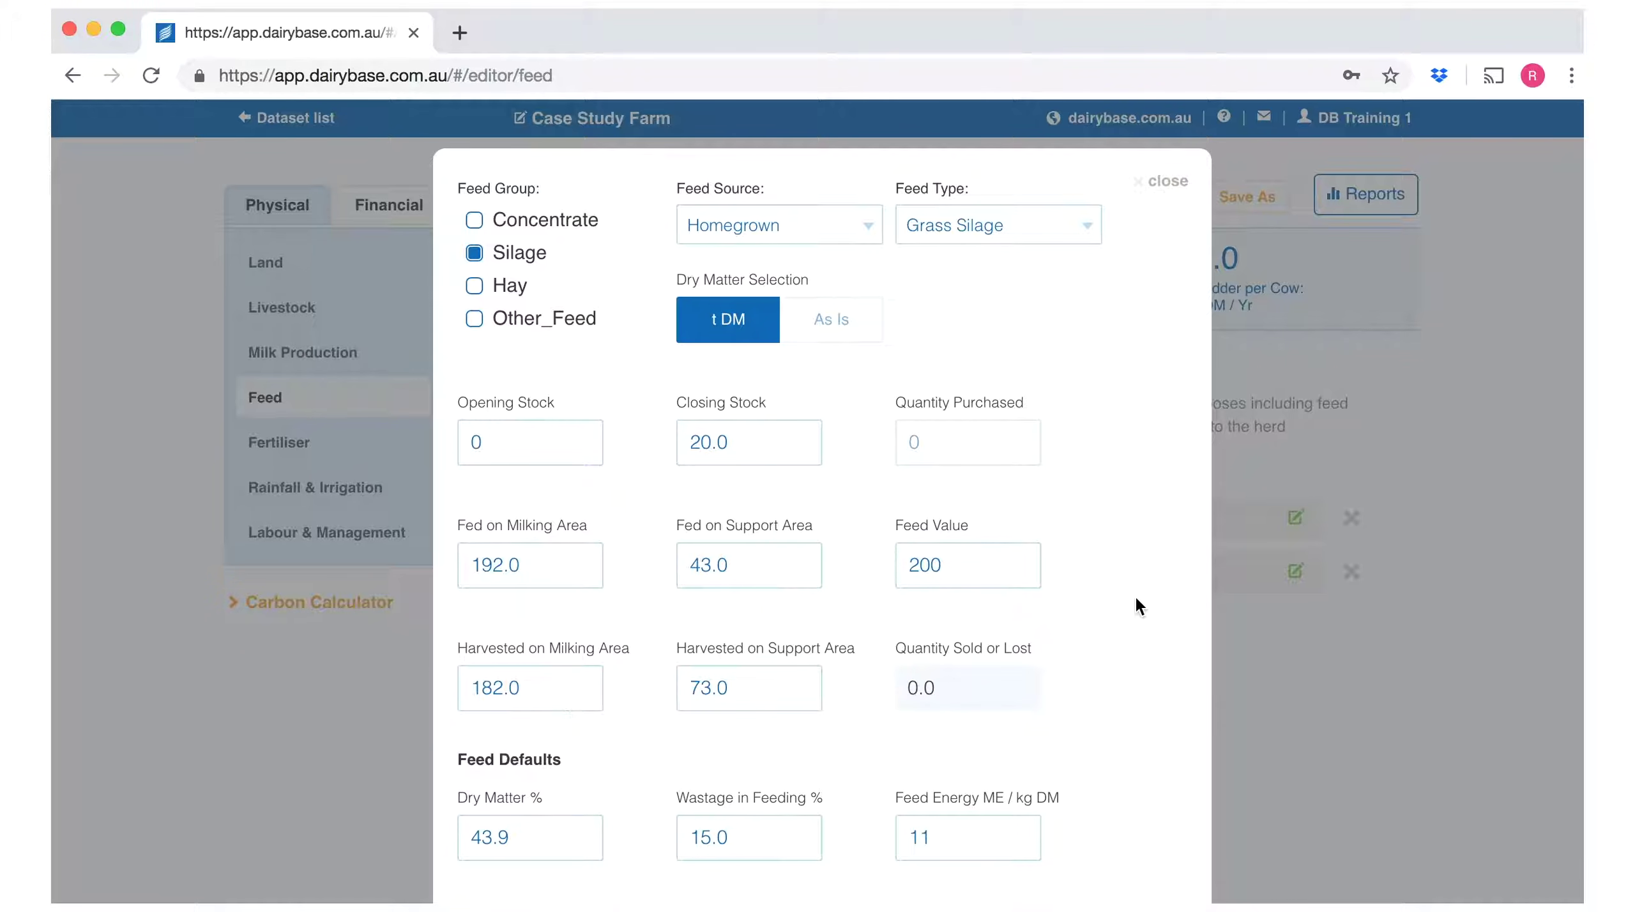
{"action": "scroll", "coordinate": [1136, 599], "scroll_direction": "down", "scroll_amount": 2}
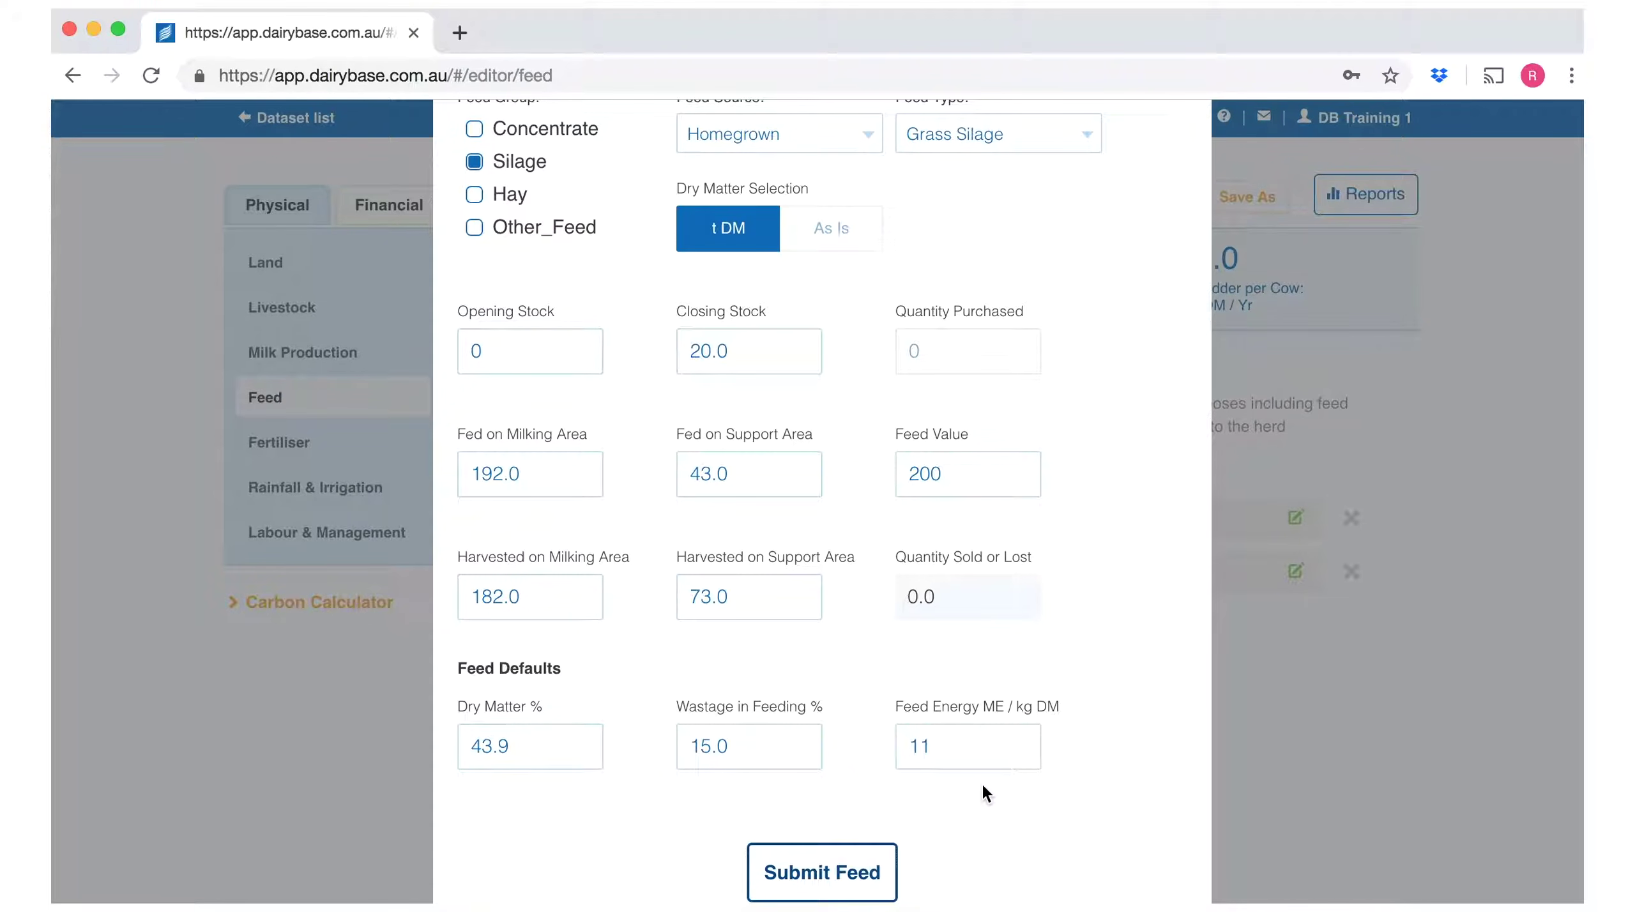
{"action": "scroll", "coordinate": [981, 781], "scroll_direction": "up", "scroll_amount": 3}
{"action": "scroll", "coordinate": [981, 782], "scroll_direction": "down", "scroll_amount": 3}
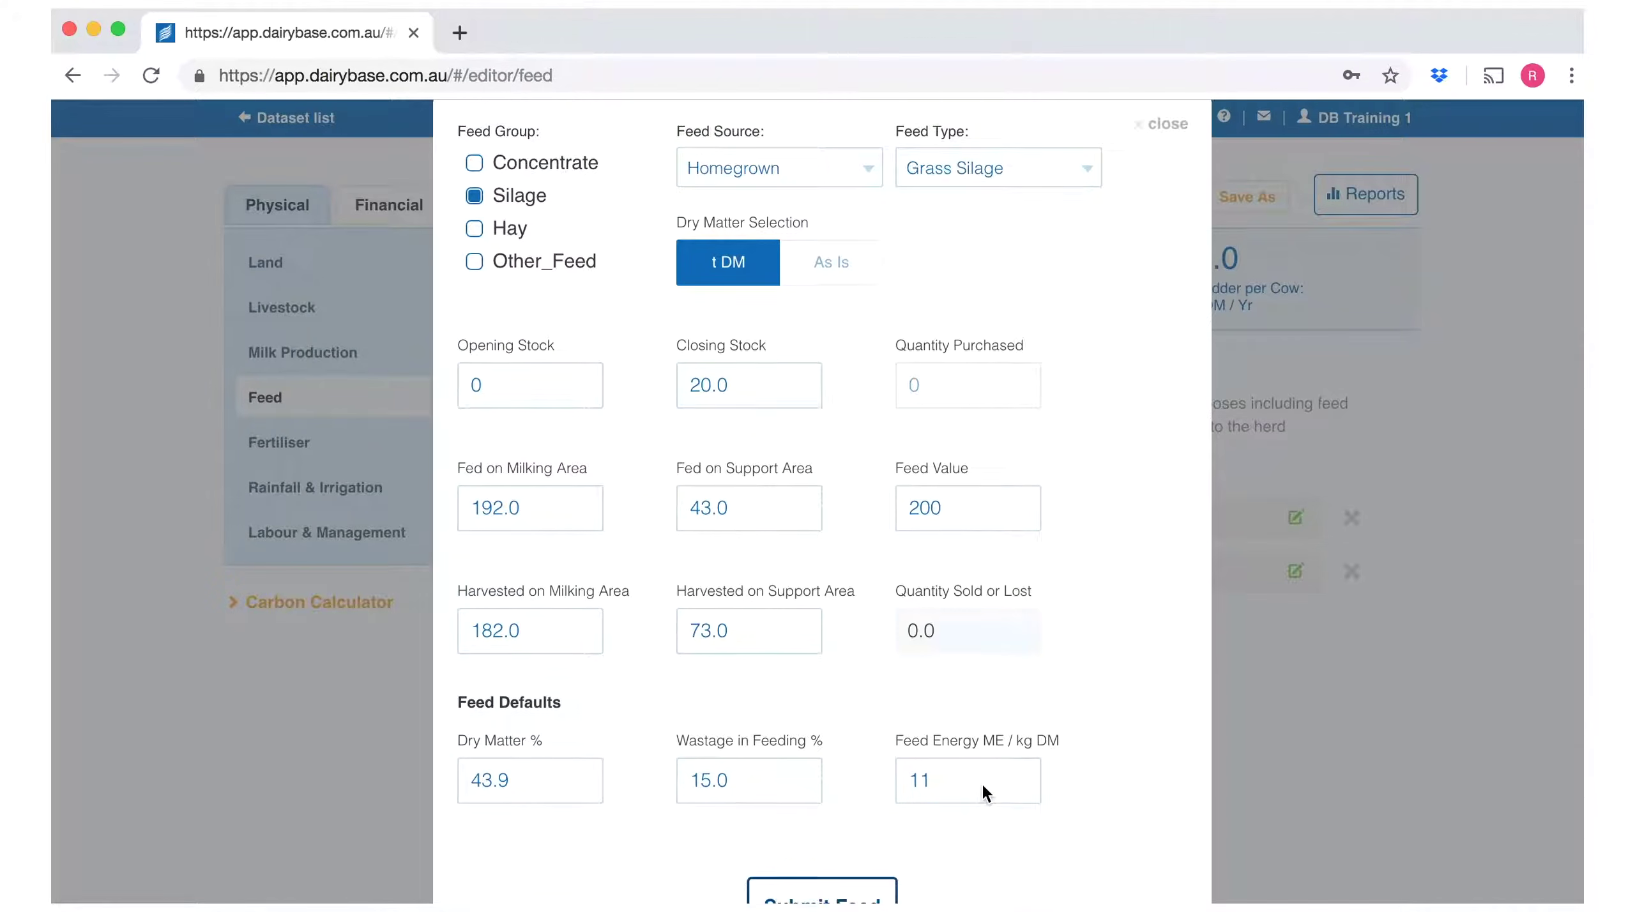
{"action": "left_click", "coordinate": [840, 841]}
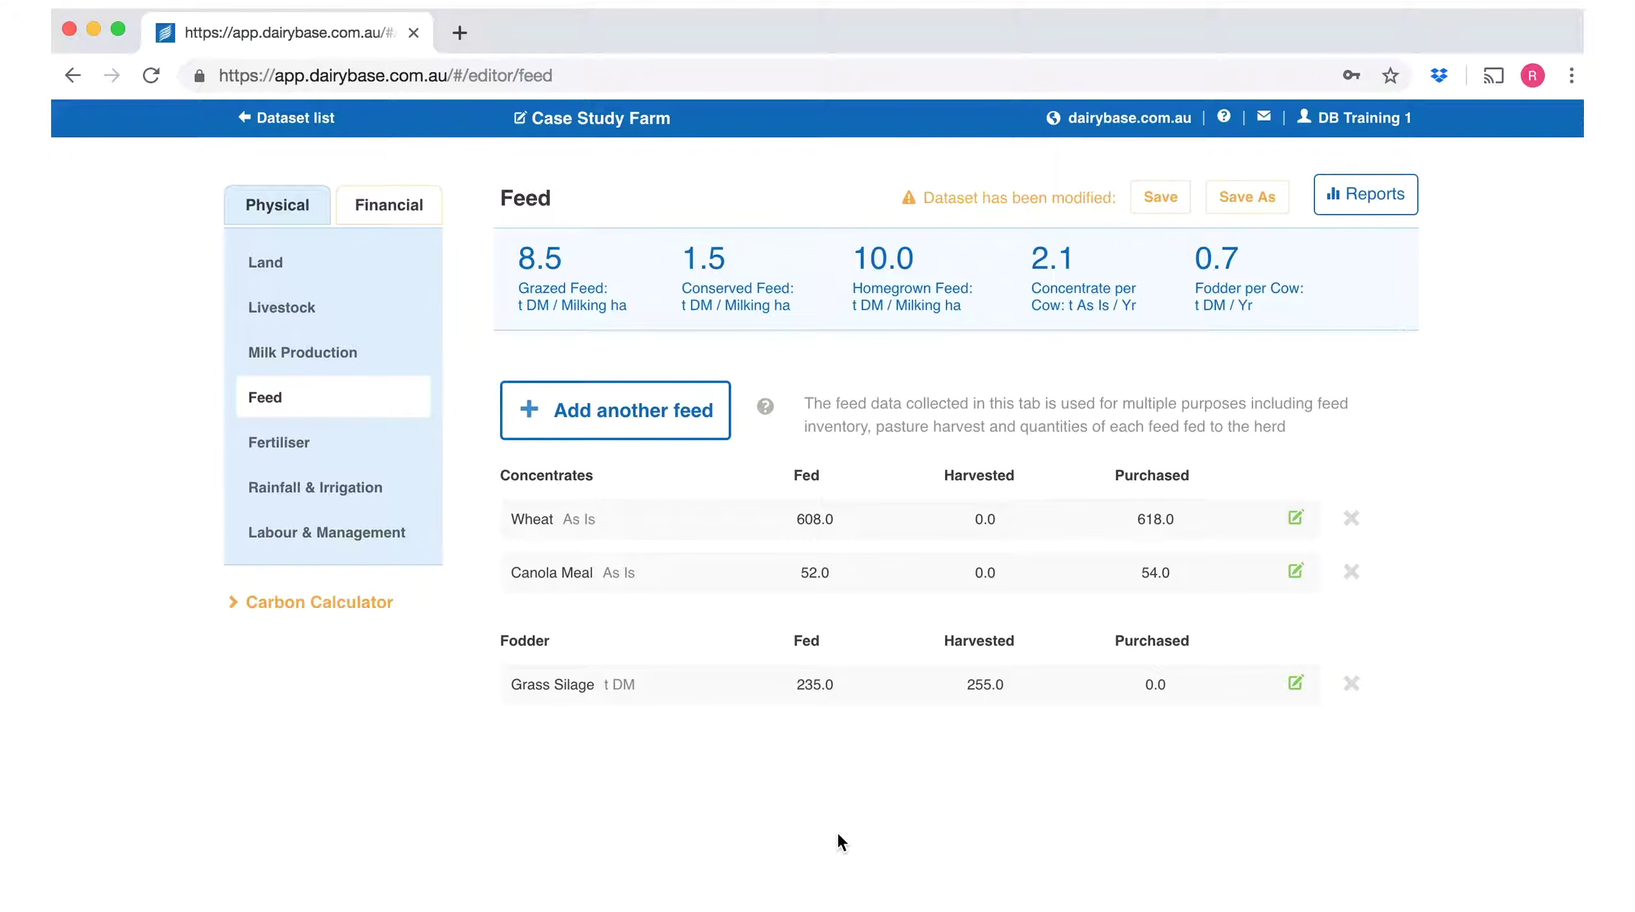
Start adding another feed in the Hay group as purchased Vetch Hay, with the dry matter selection set to As Is
{"action": "left_click", "coordinate": [620, 417]}
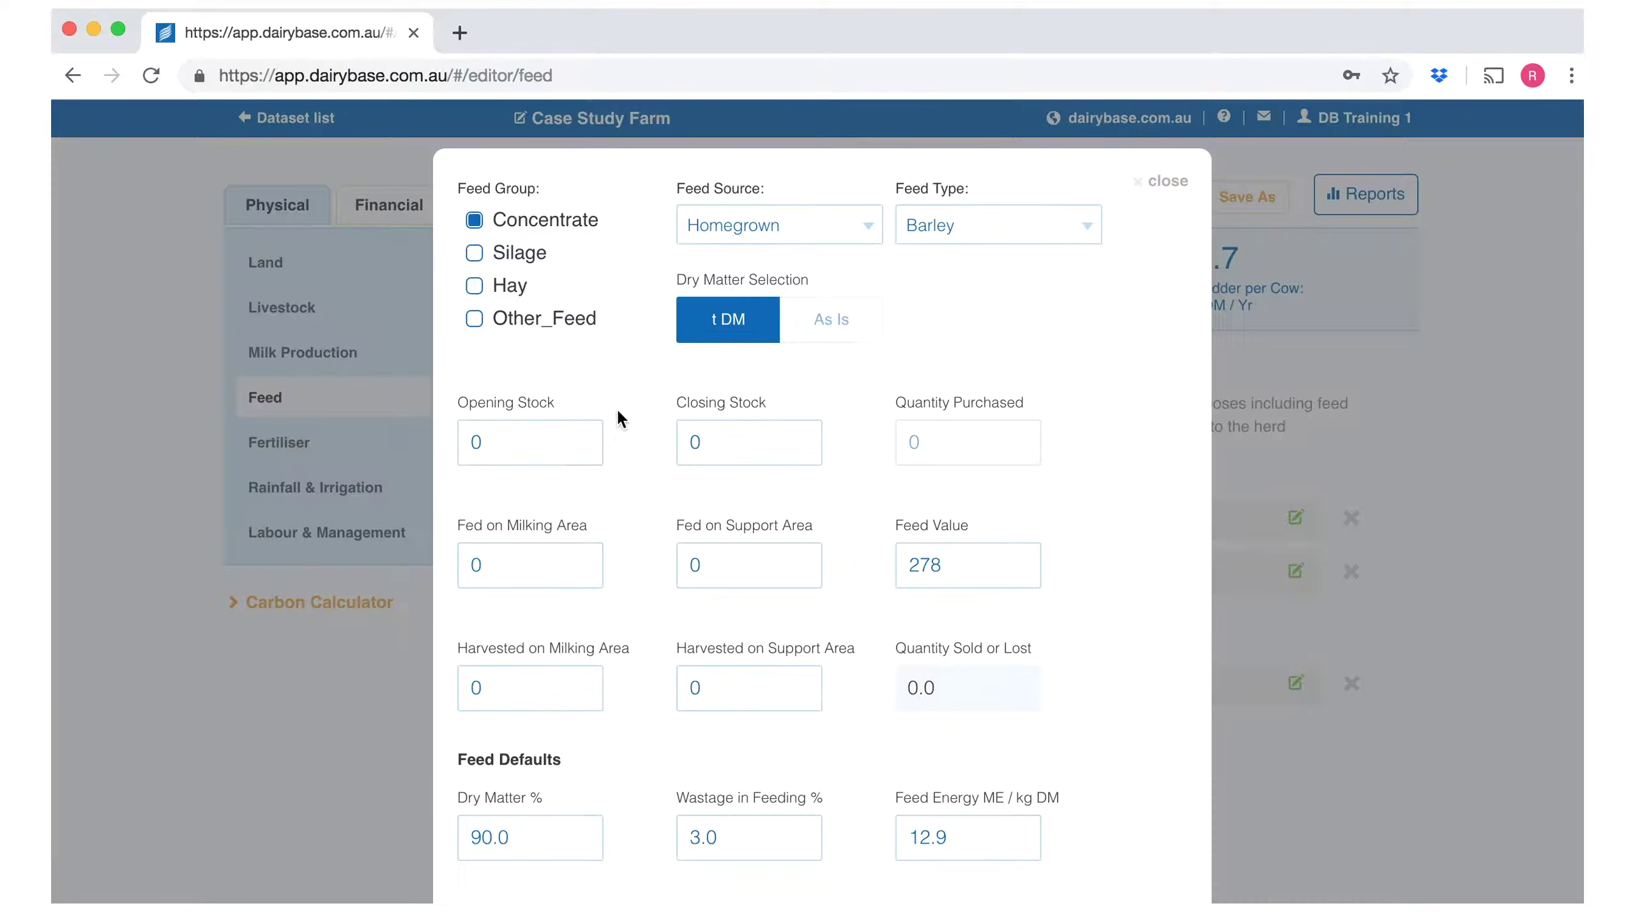
{"action": "left_click", "coordinate": [475, 286]}
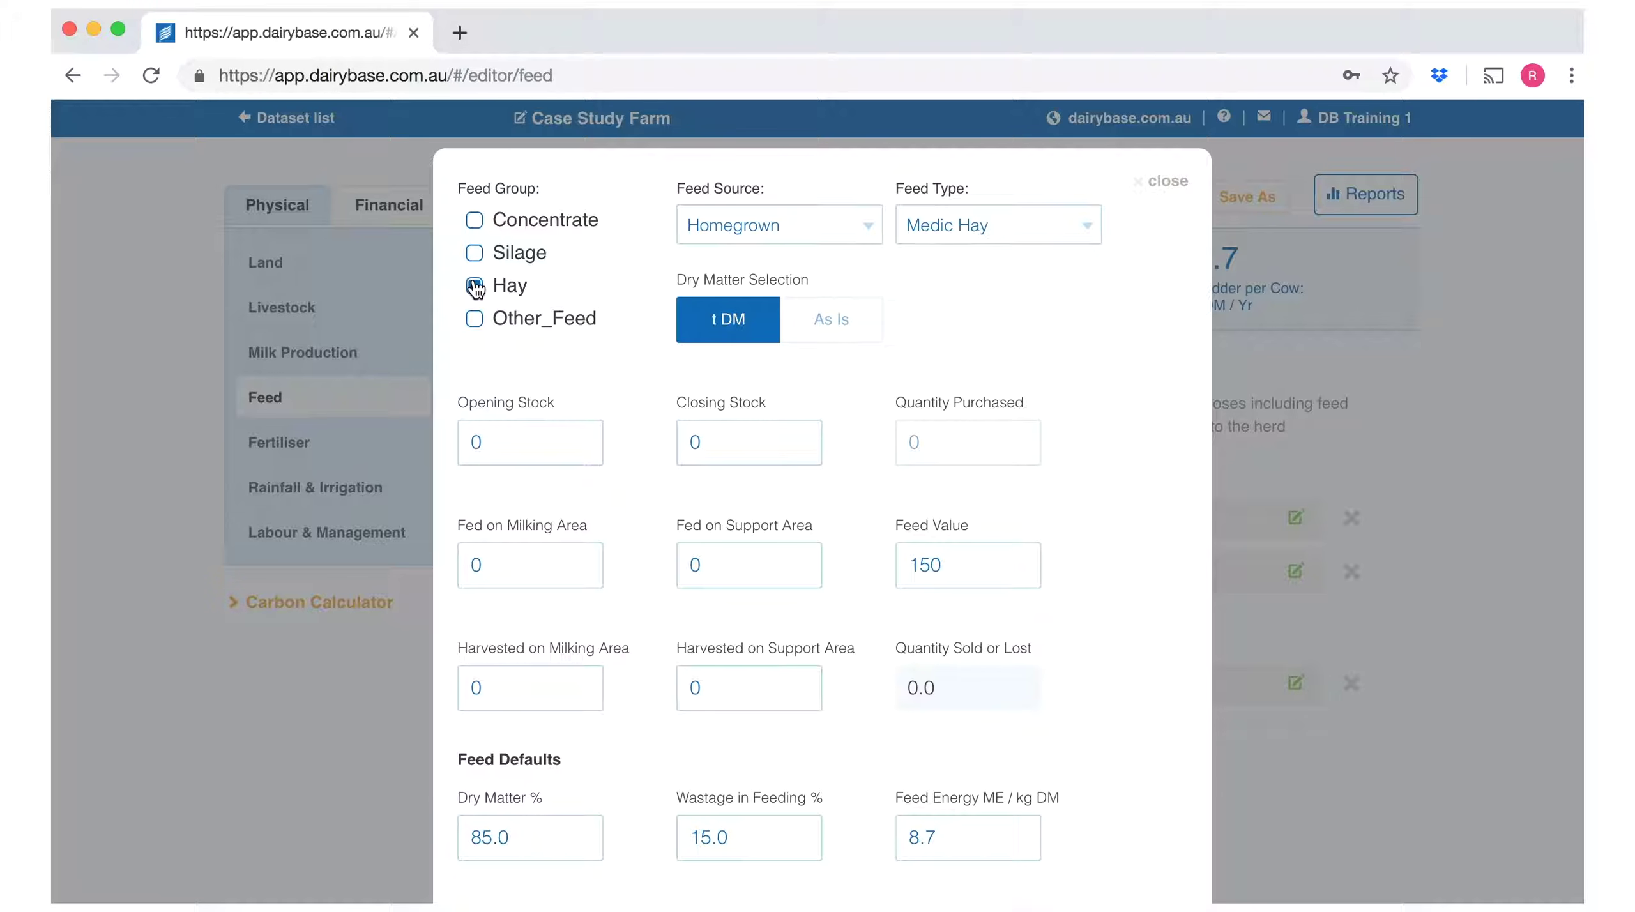
{"action": "left_click", "coordinate": [863, 235]}
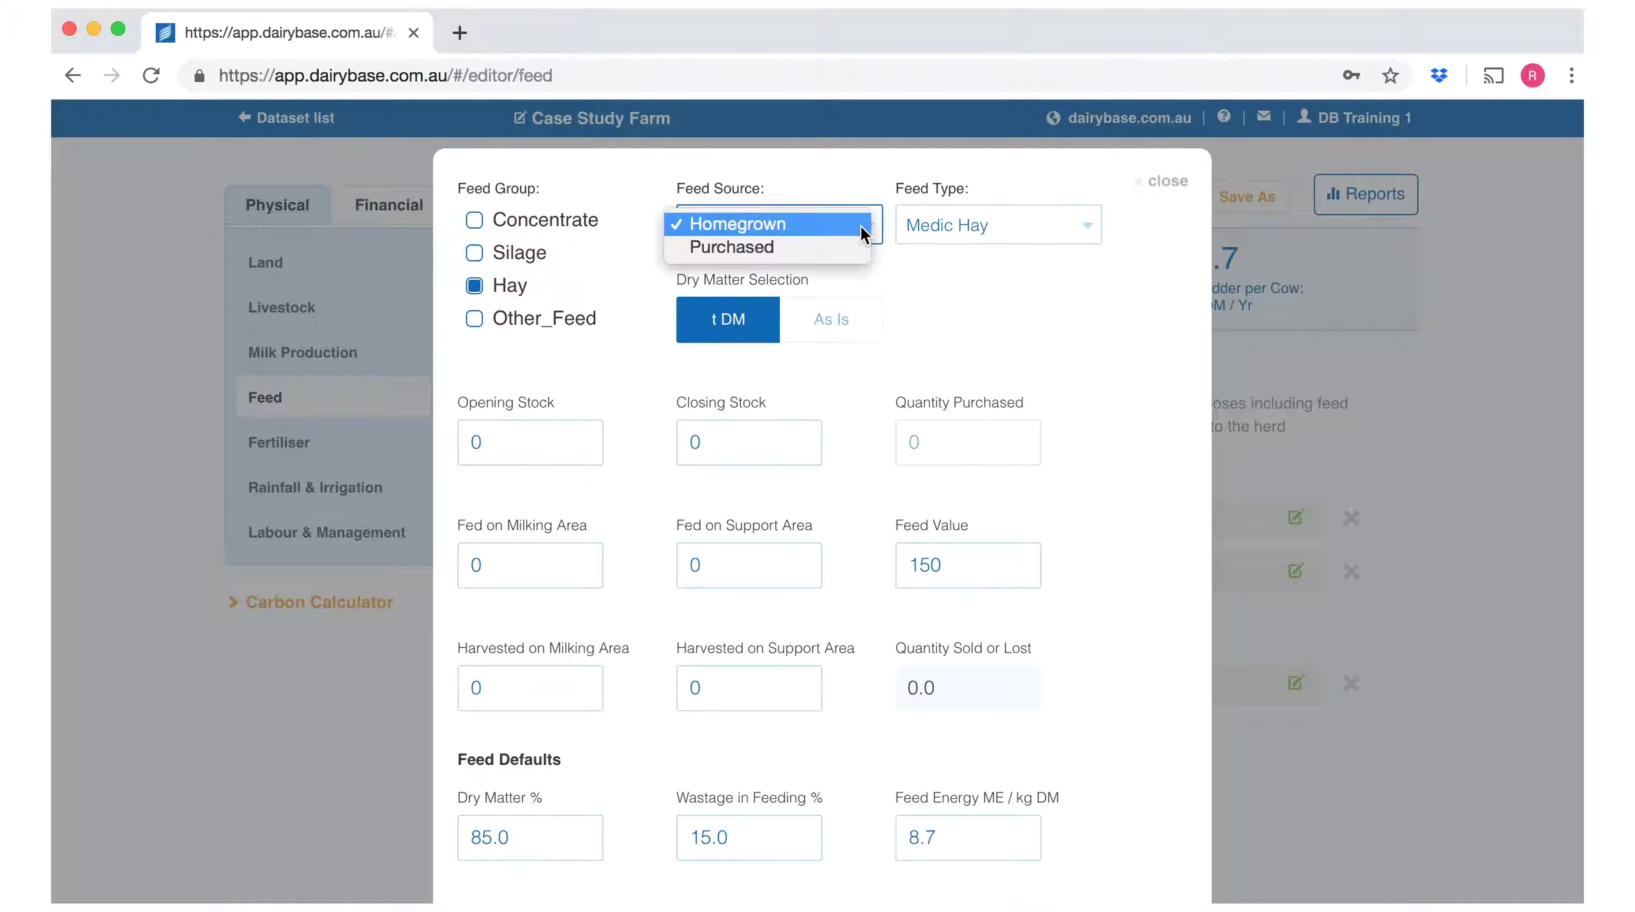
{"action": "left_click", "coordinate": [859, 249]}
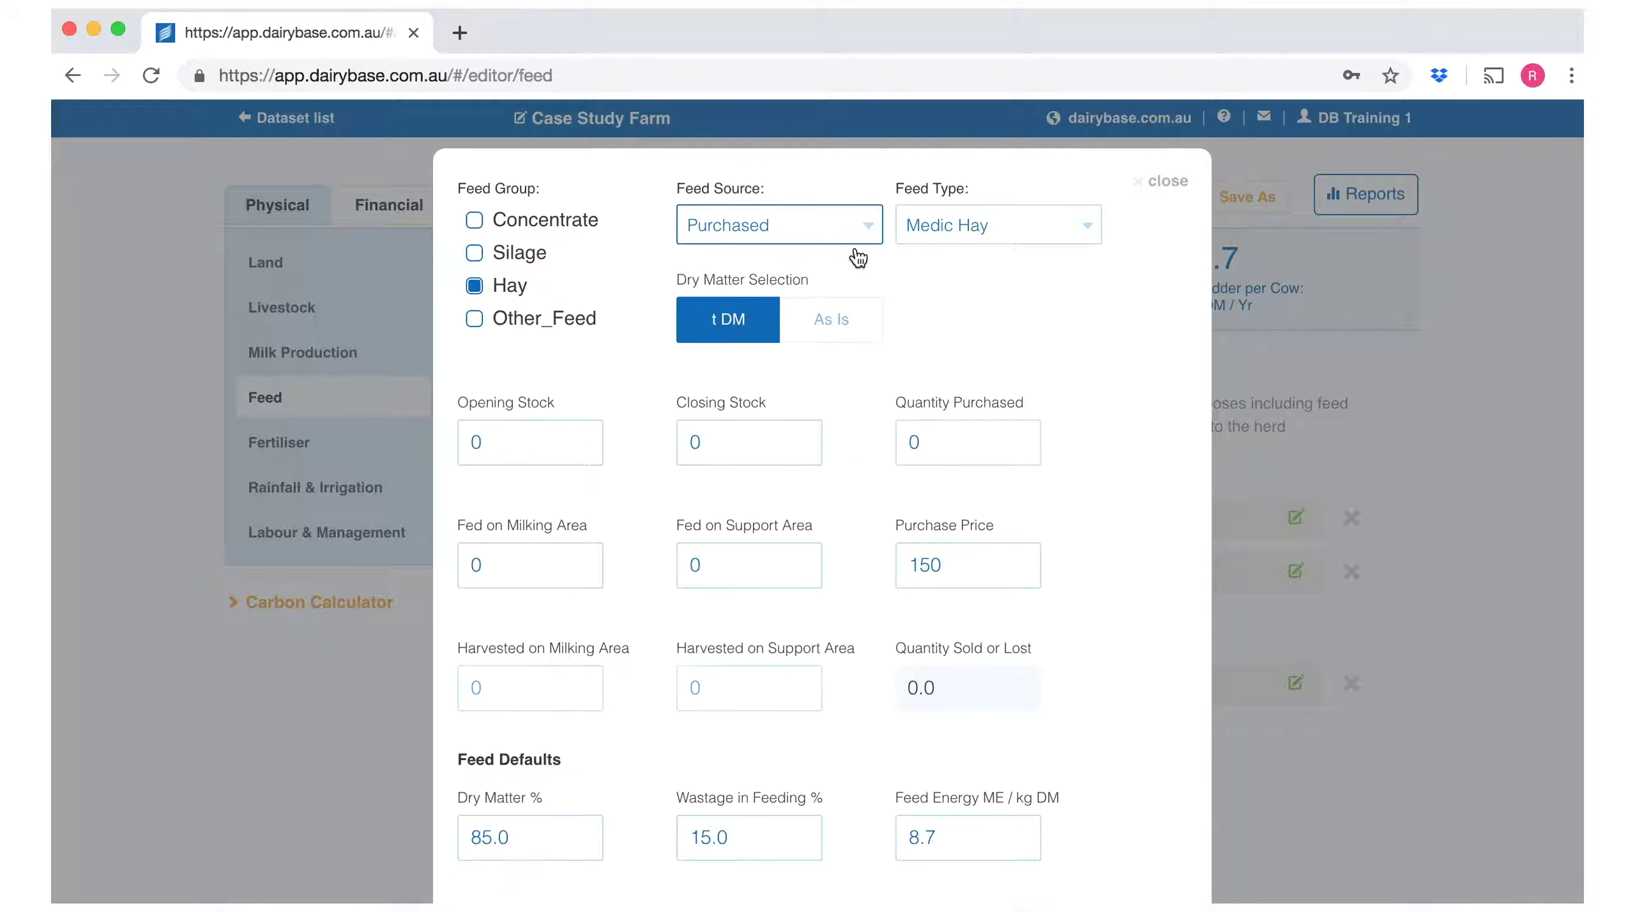
{"action": "left_click", "coordinate": [1086, 222]}
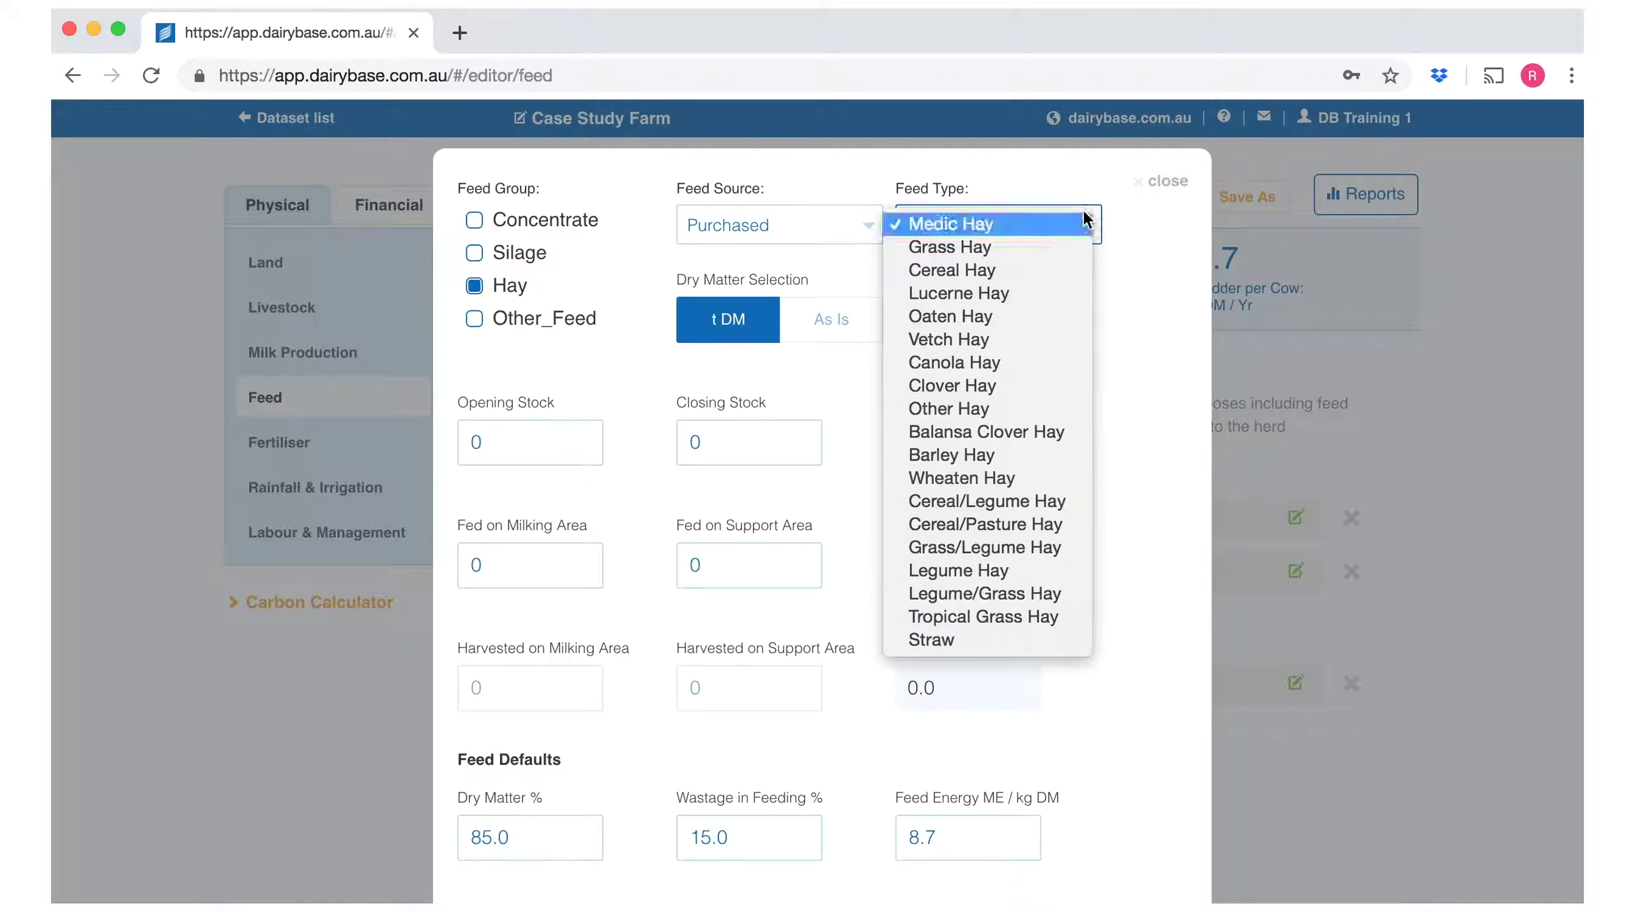
{"action": "left_click", "coordinate": [1055, 341]}
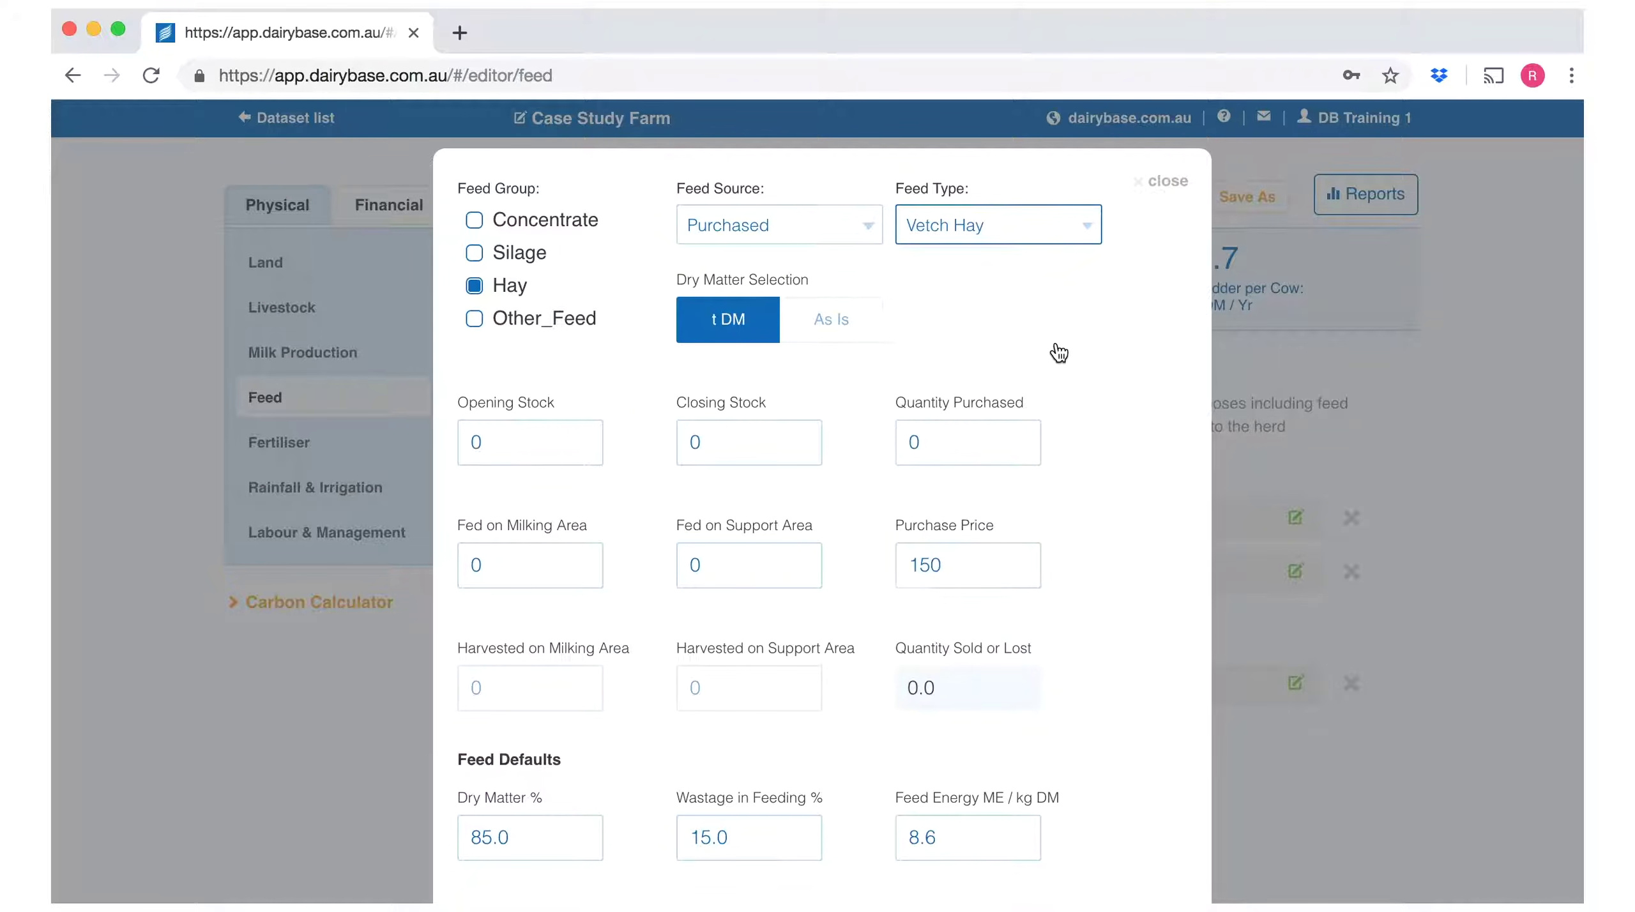
{"action": "left_click", "coordinate": [853, 331]}
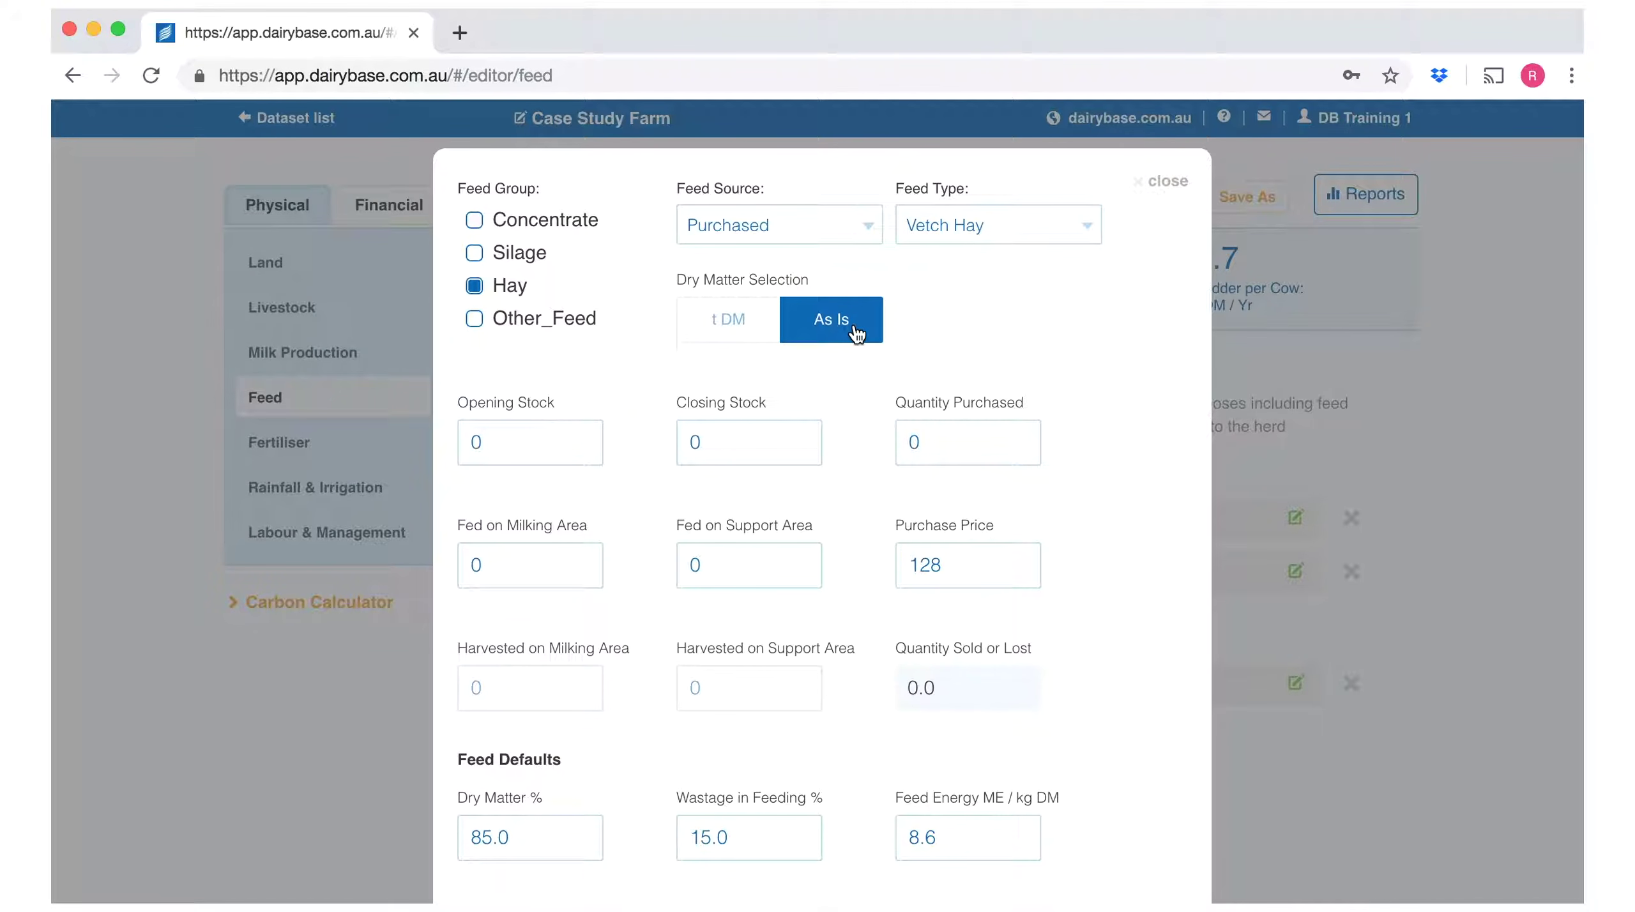
Set the vetch hay's quantity purchased to 79 and its purchase price to 264
{"action": "left_click", "coordinate": [934, 443]}
{"action": "key", "text": "BackSpace"}
{"action": "type", "text": "79"}
{"action": "key", "text": "Tab"}
{"action": "left_click", "coordinate": [964, 555]}
{"action": "key", "text": "BackSpace"}
{"action": "key", "text": "BackSpace"}
{"action": "key", "text": "BackSpace"}
{"action": "type", "text": "264"}
{"action": "key", "text": "Tab"}
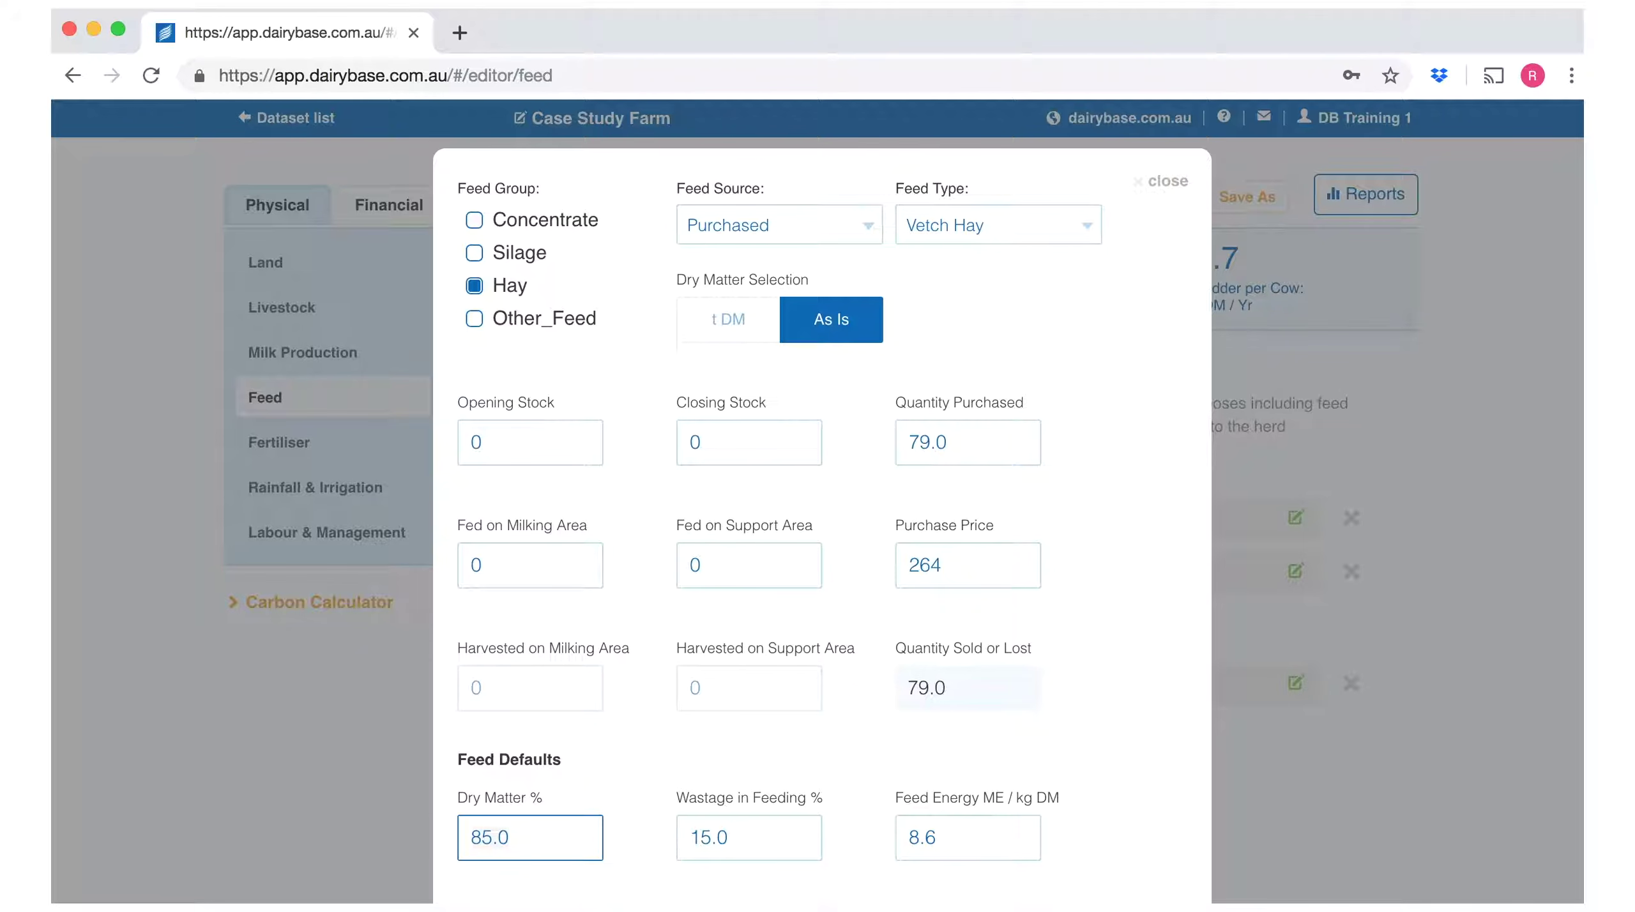
Enter the vetch hay fed, 73 on the milking area and 6 on the support area, and submit the feed
{"action": "left_click", "coordinate": [547, 558]}
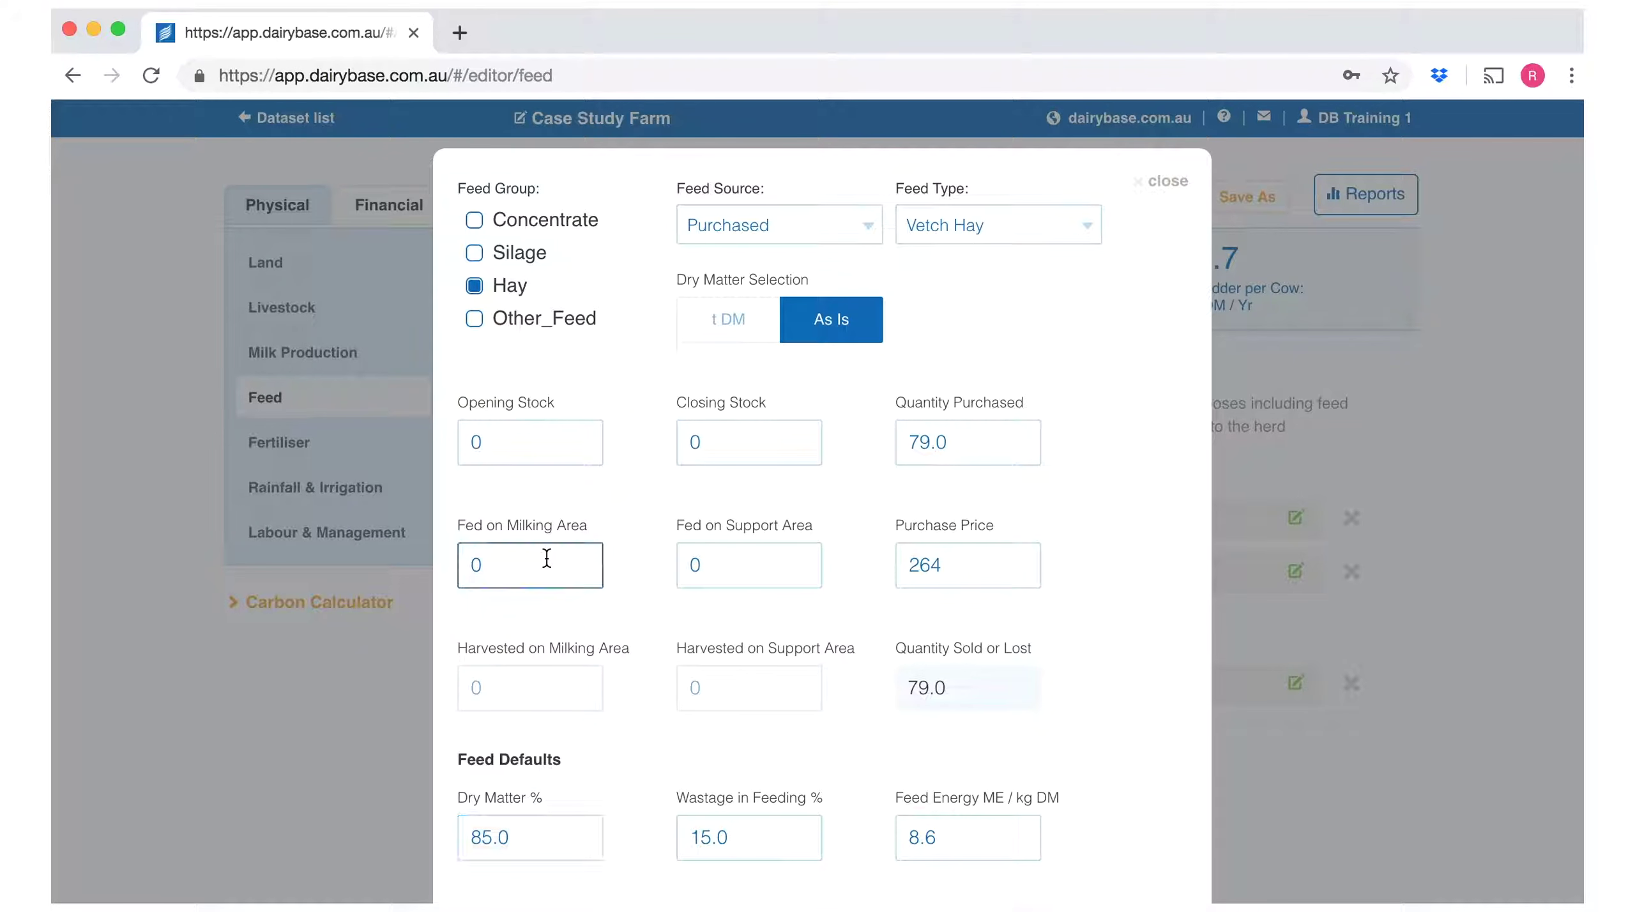
{"action": "key", "text": "BackSpace"}
{"action": "type", "text": "73"}
{"action": "left_click", "coordinate": [708, 563]}
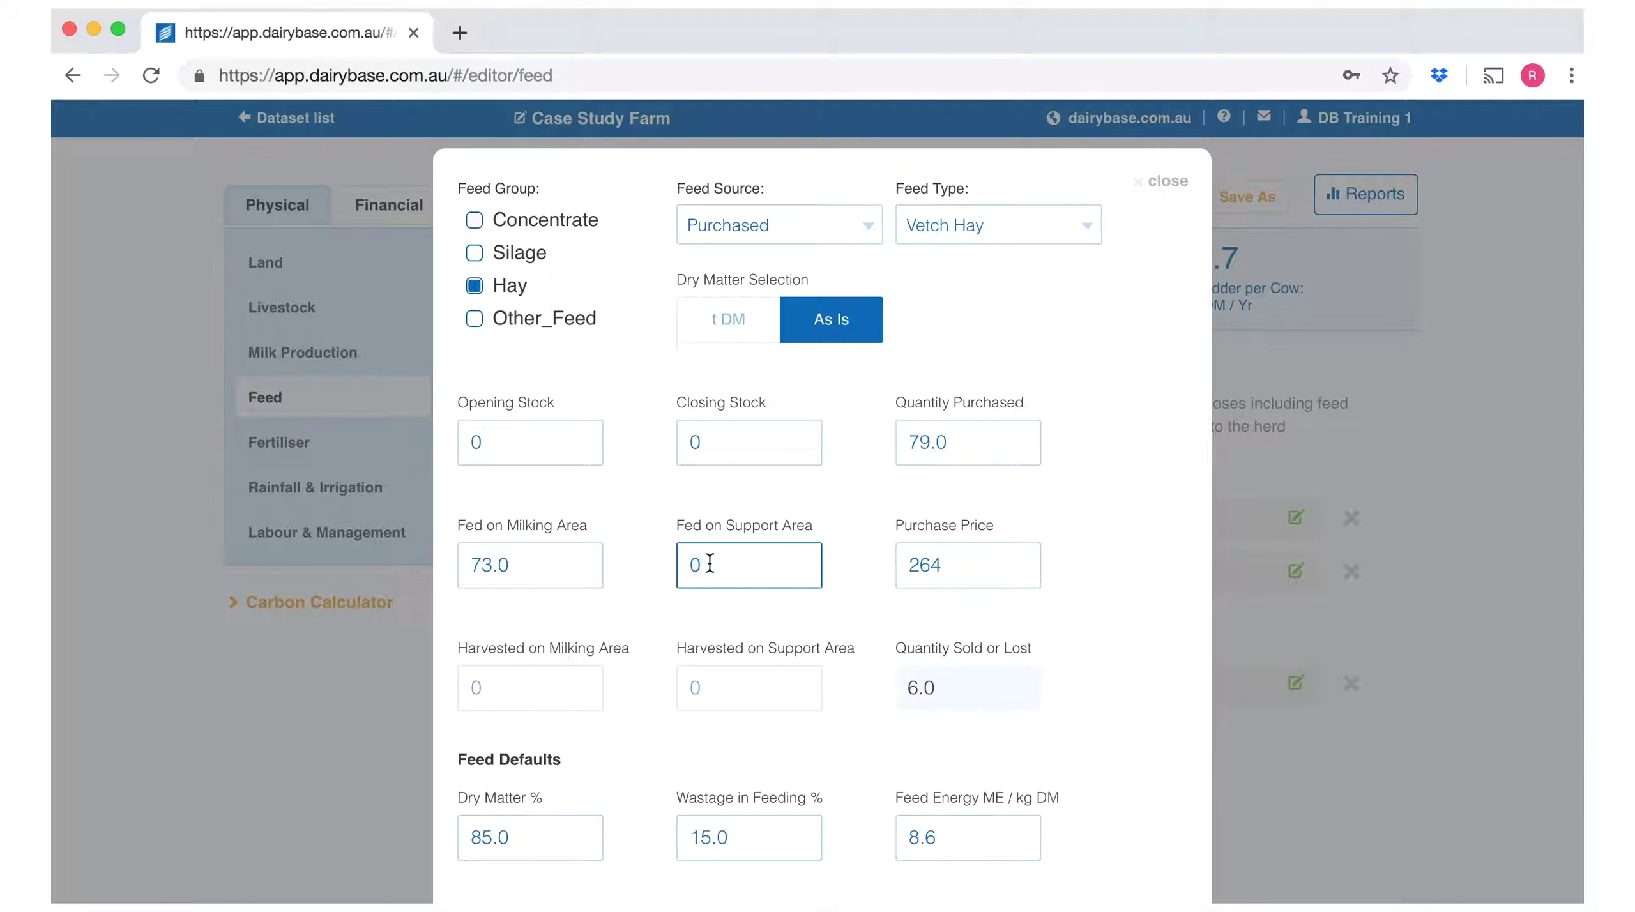
{"action": "key", "text": "BackSpace"}
{"action": "type", "text": "6"}
{"action": "key", "text": "Tab"}
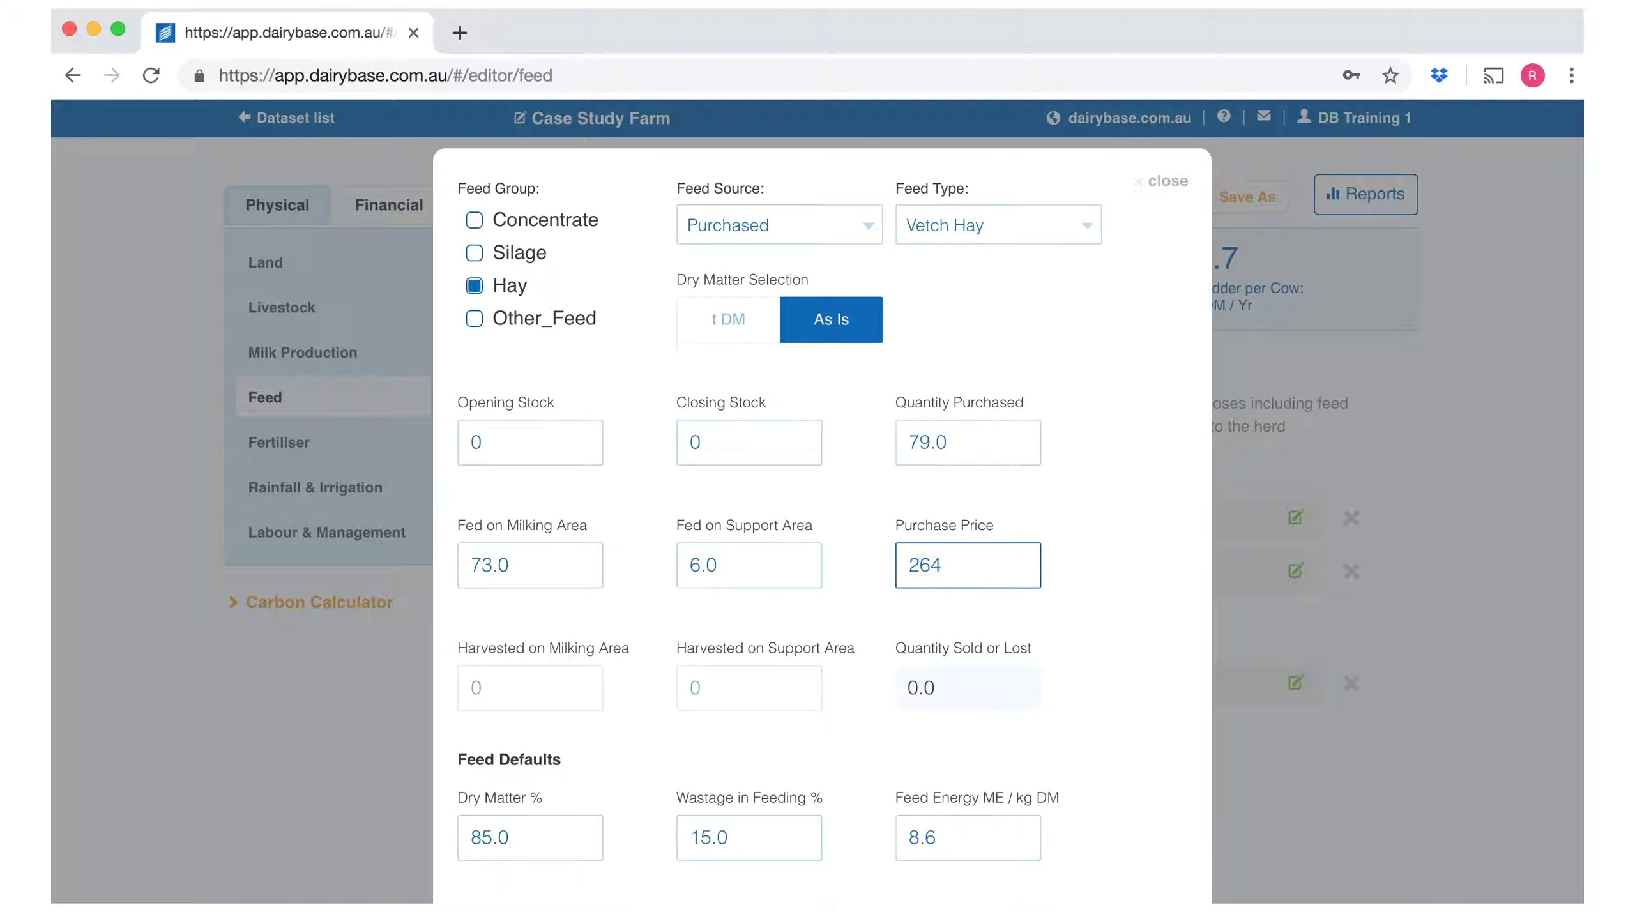
{"action": "scroll", "coordinate": [821, 511], "scroll_direction": "down", "scroll_amount": 3}
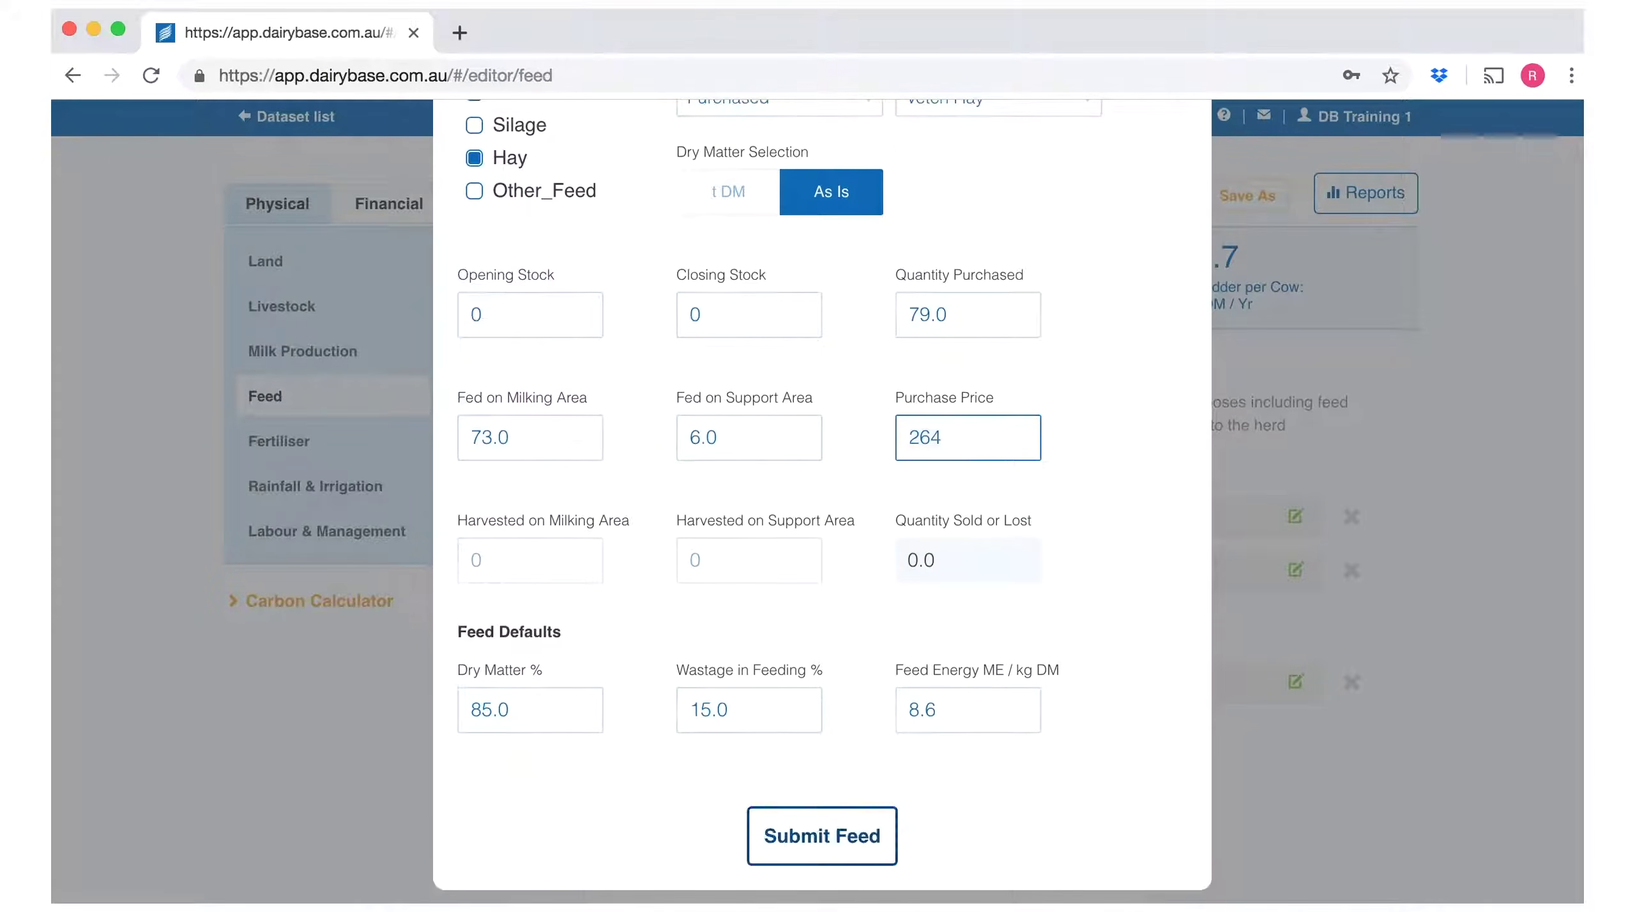
{"action": "left_click", "coordinate": [795, 846]}
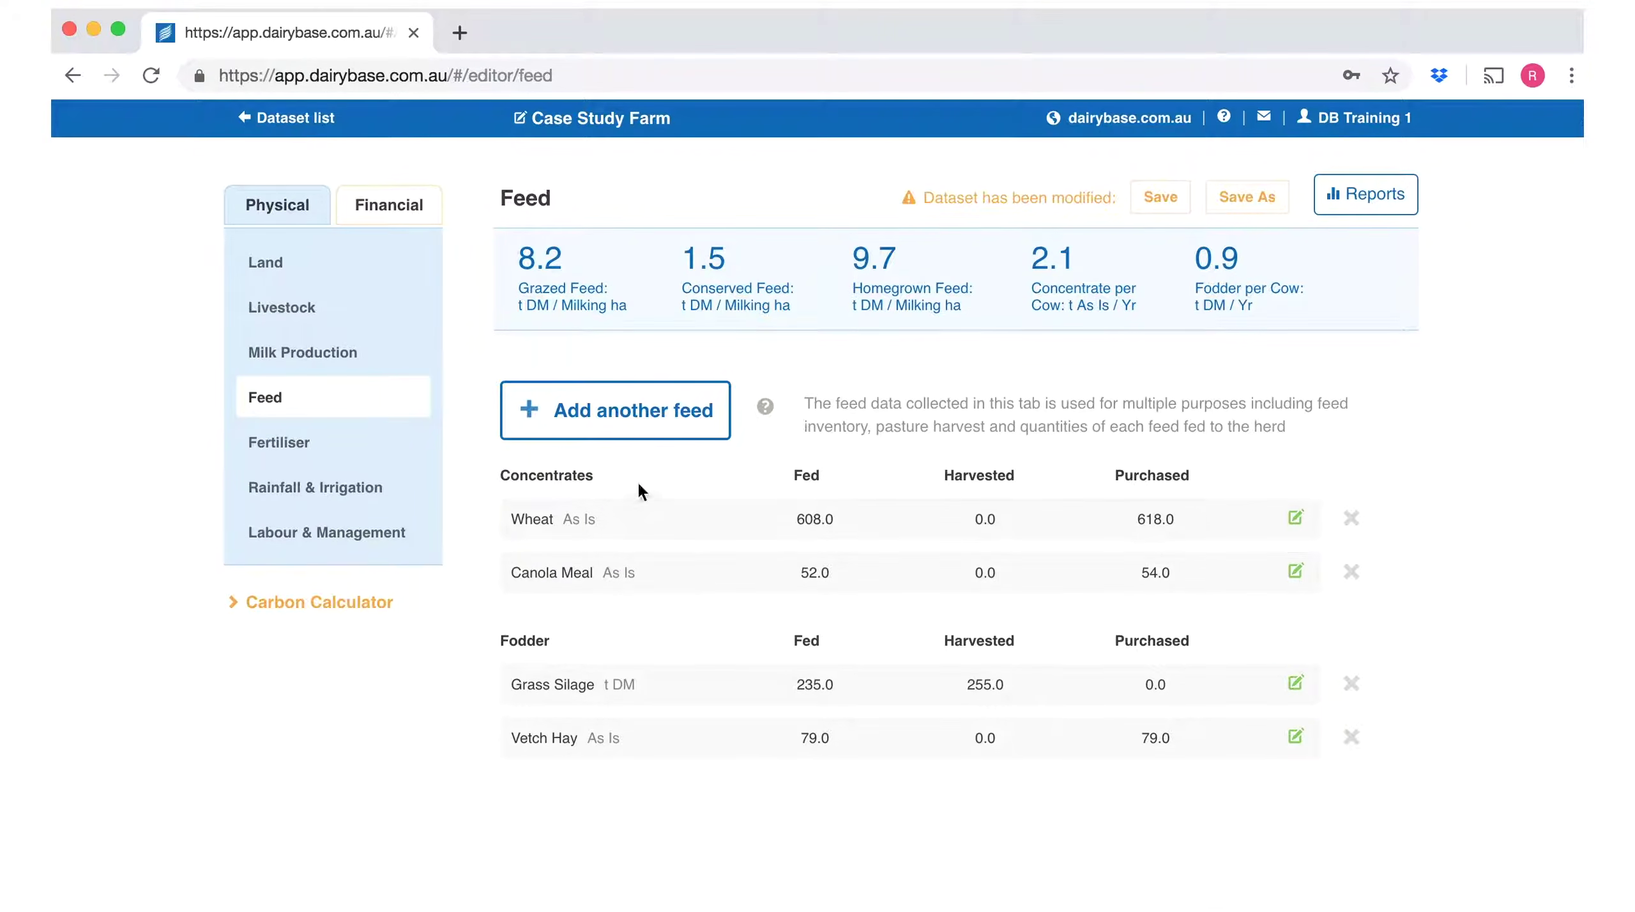
Start adding another feed in the Hay group as purchased Cereal Hay, with the dry matter selection set to As Is
{"action": "left_click", "coordinate": [636, 411]}
{"action": "left_click", "coordinate": [475, 289]}
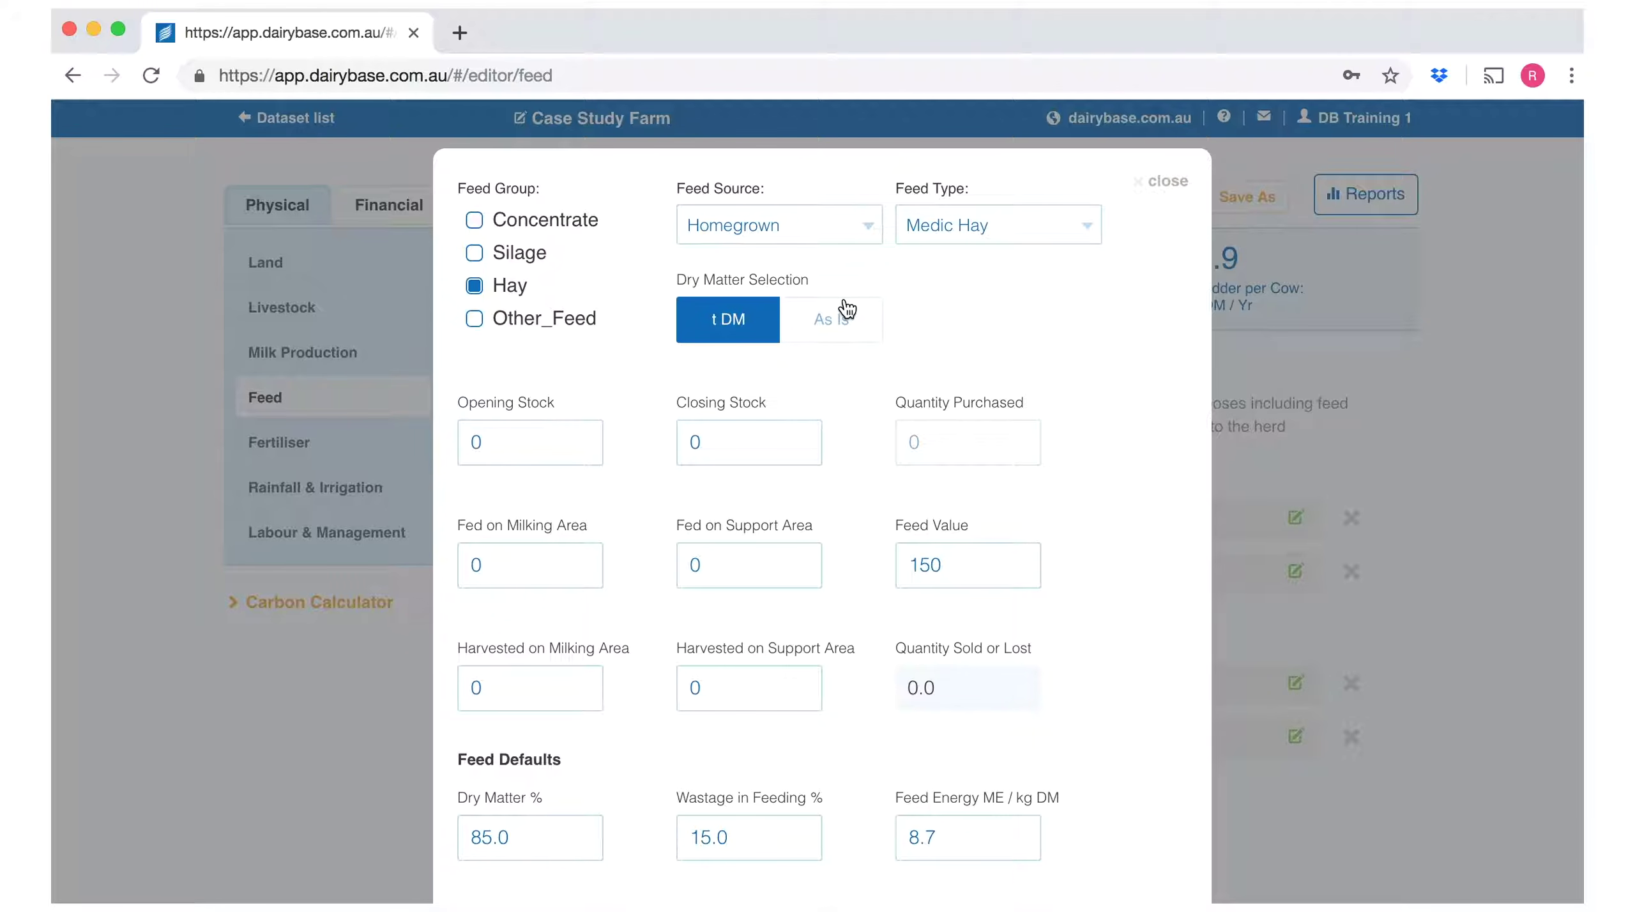
{"action": "left_click", "coordinate": [867, 225]}
{"action": "left_click", "coordinate": [843, 250]}
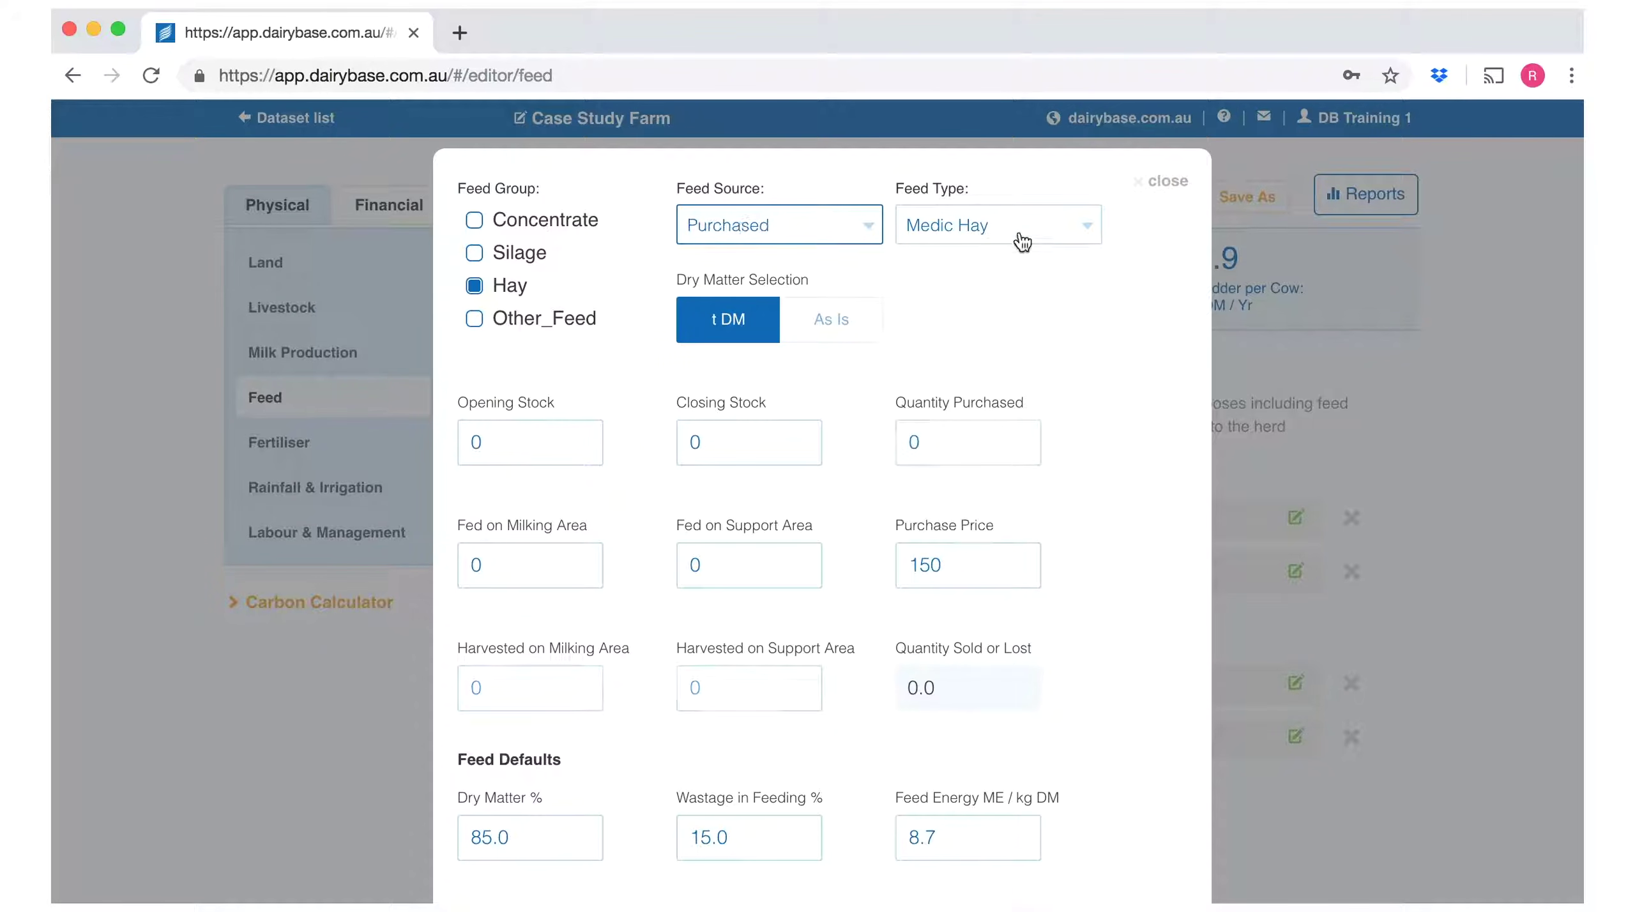
{"action": "left_click", "coordinate": [1084, 227]}
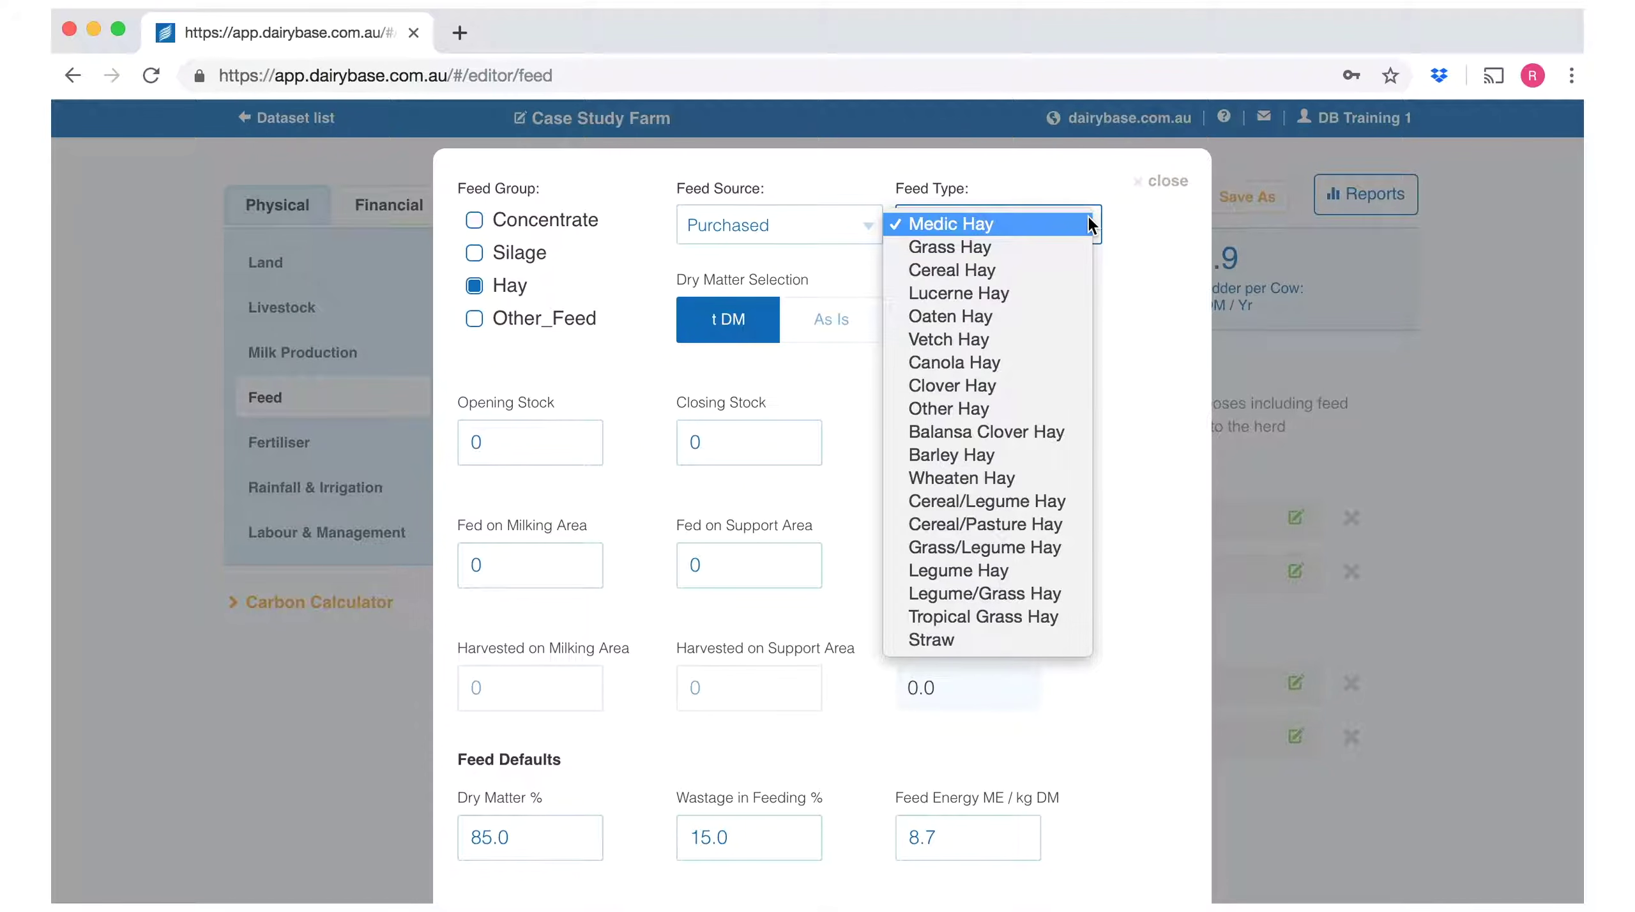
{"action": "left_click", "coordinate": [1057, 271]}
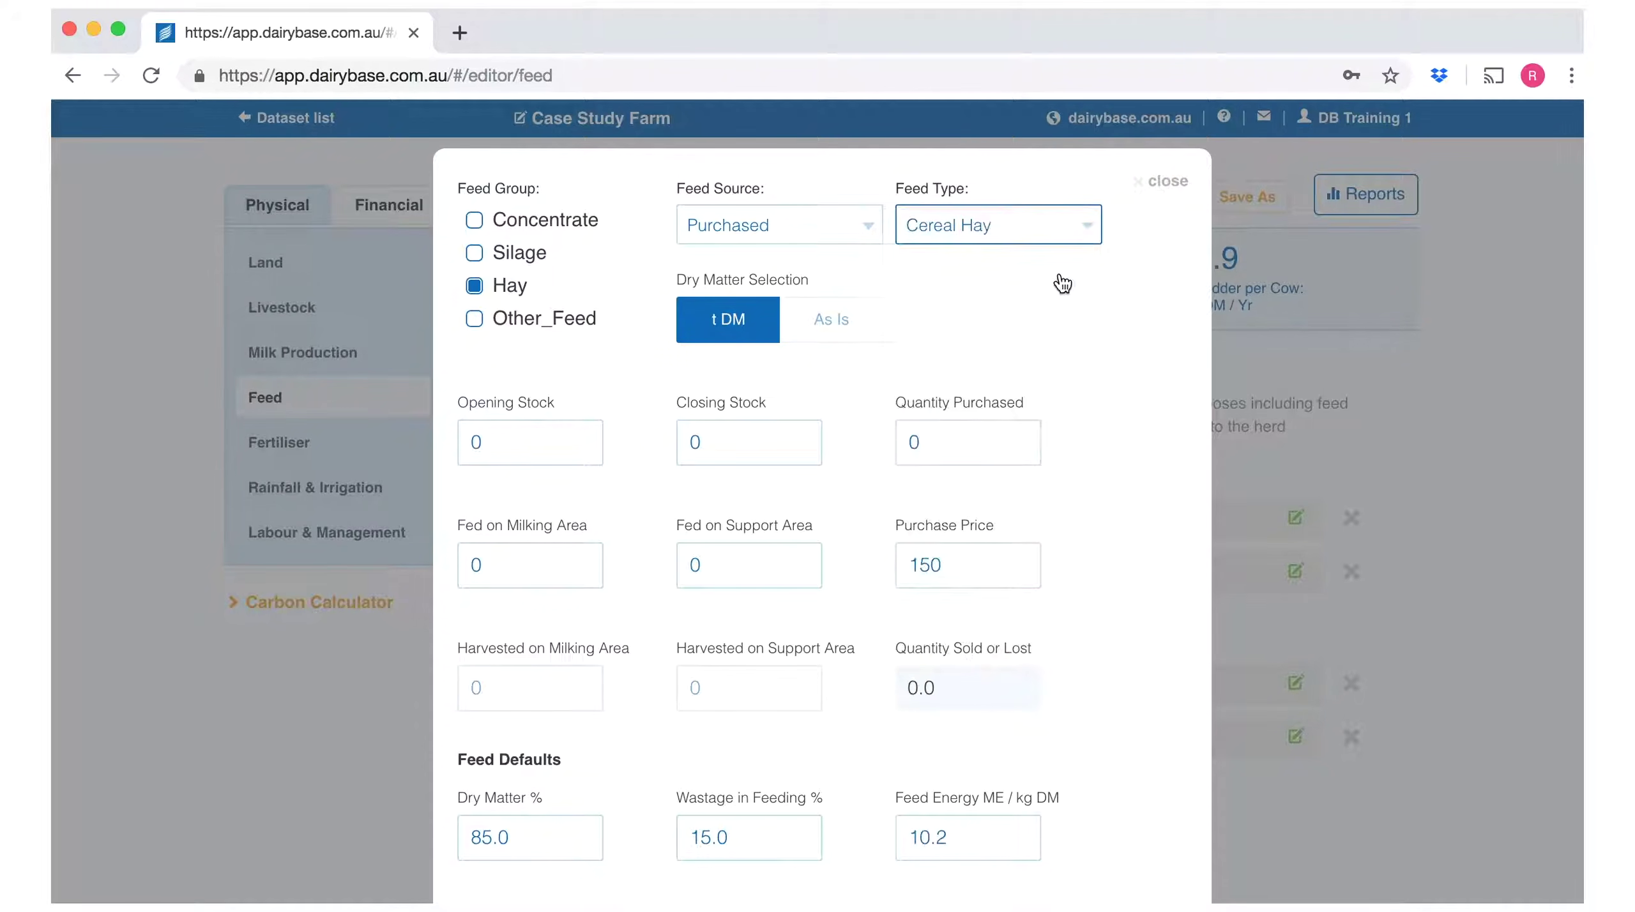
{"action": "left_click", "coordinate": [832, 327]}
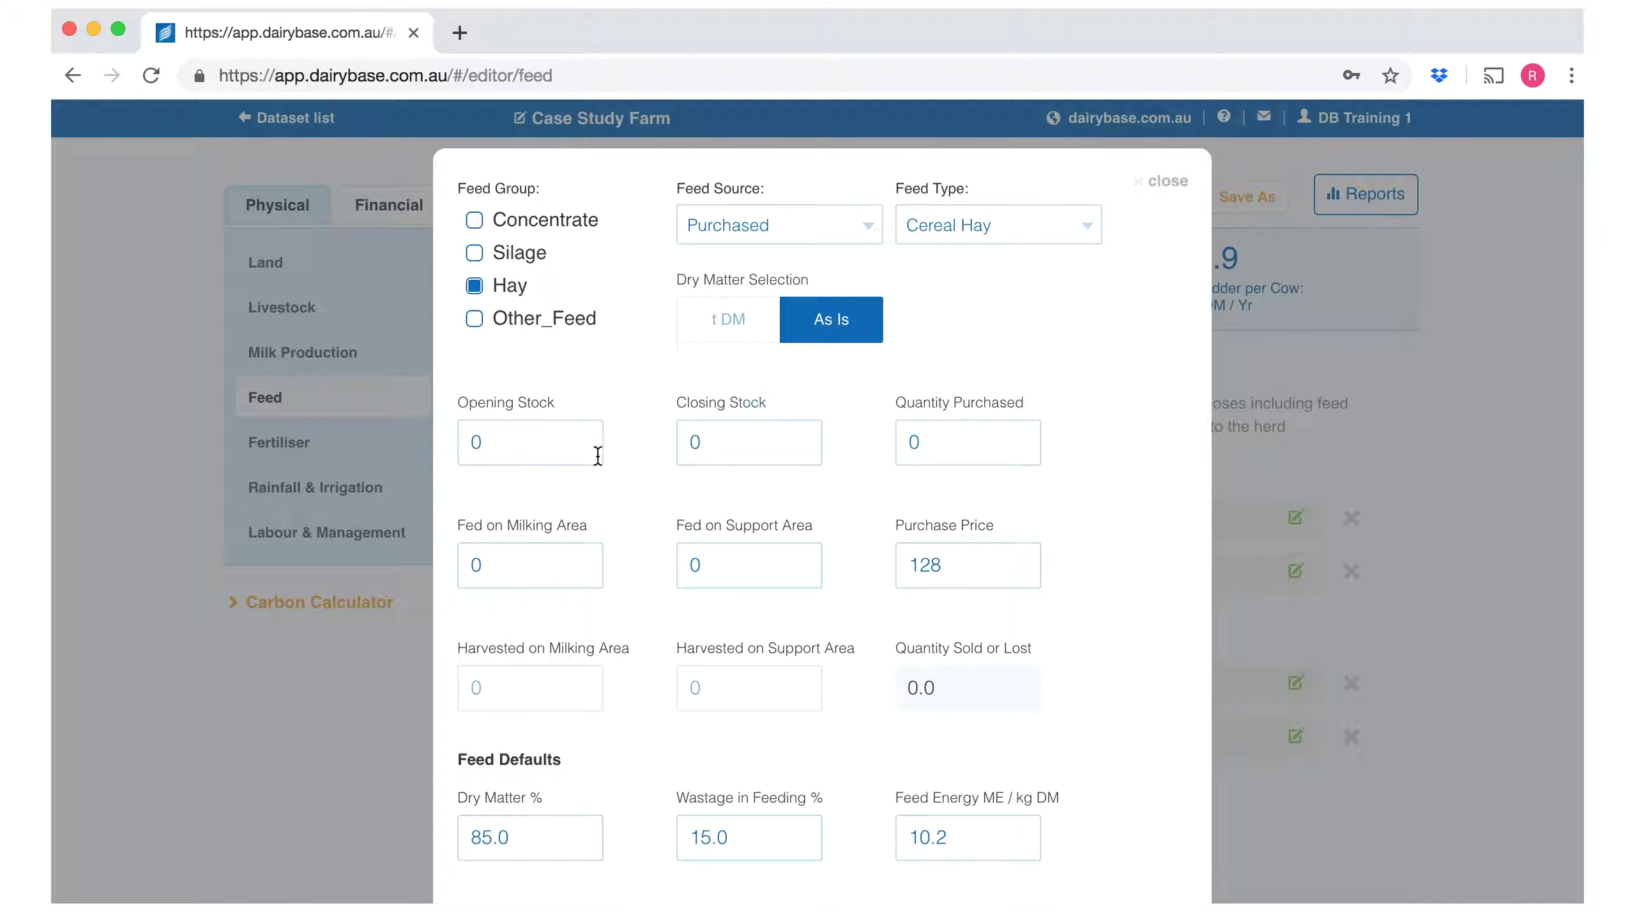
Set the cereal hay's opening stock to 35, quantity purchased to 101 and purchase price to 240
{"action": "left_click", "coordinate": [525, 444]}
{"action": "type", "text": "35"}
{"action": "left_click", "coordinate": [923, 425]}
{"action": "type", "text": "101"}
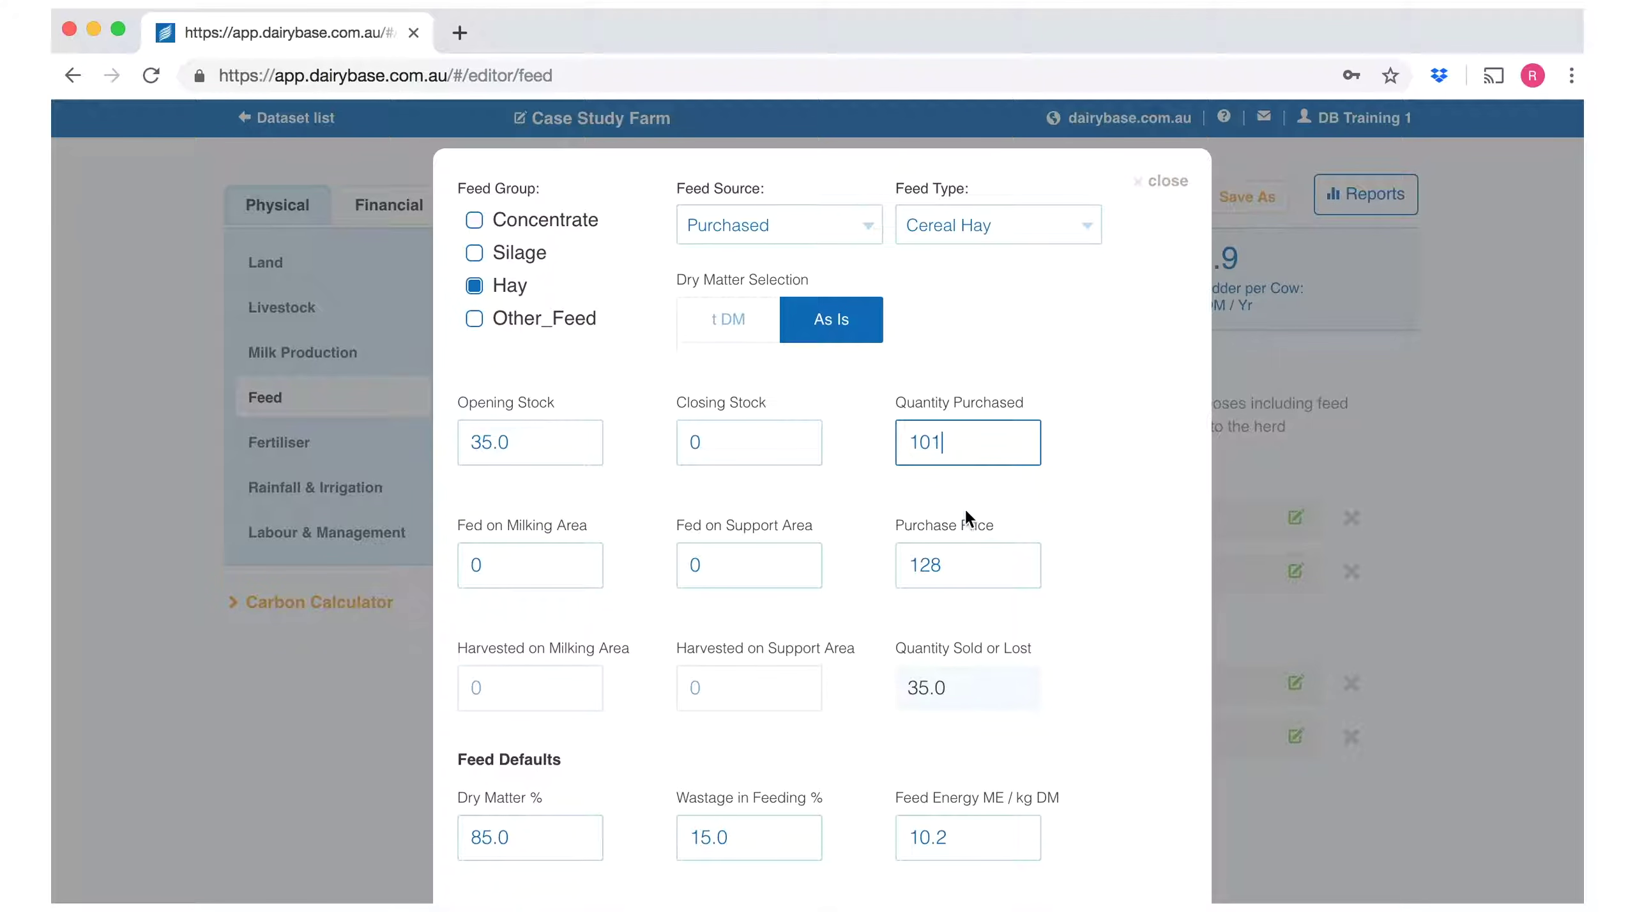
{"action": "left_click", "coordinate": [992, 566]}
{"action": "type", "text": "240"}
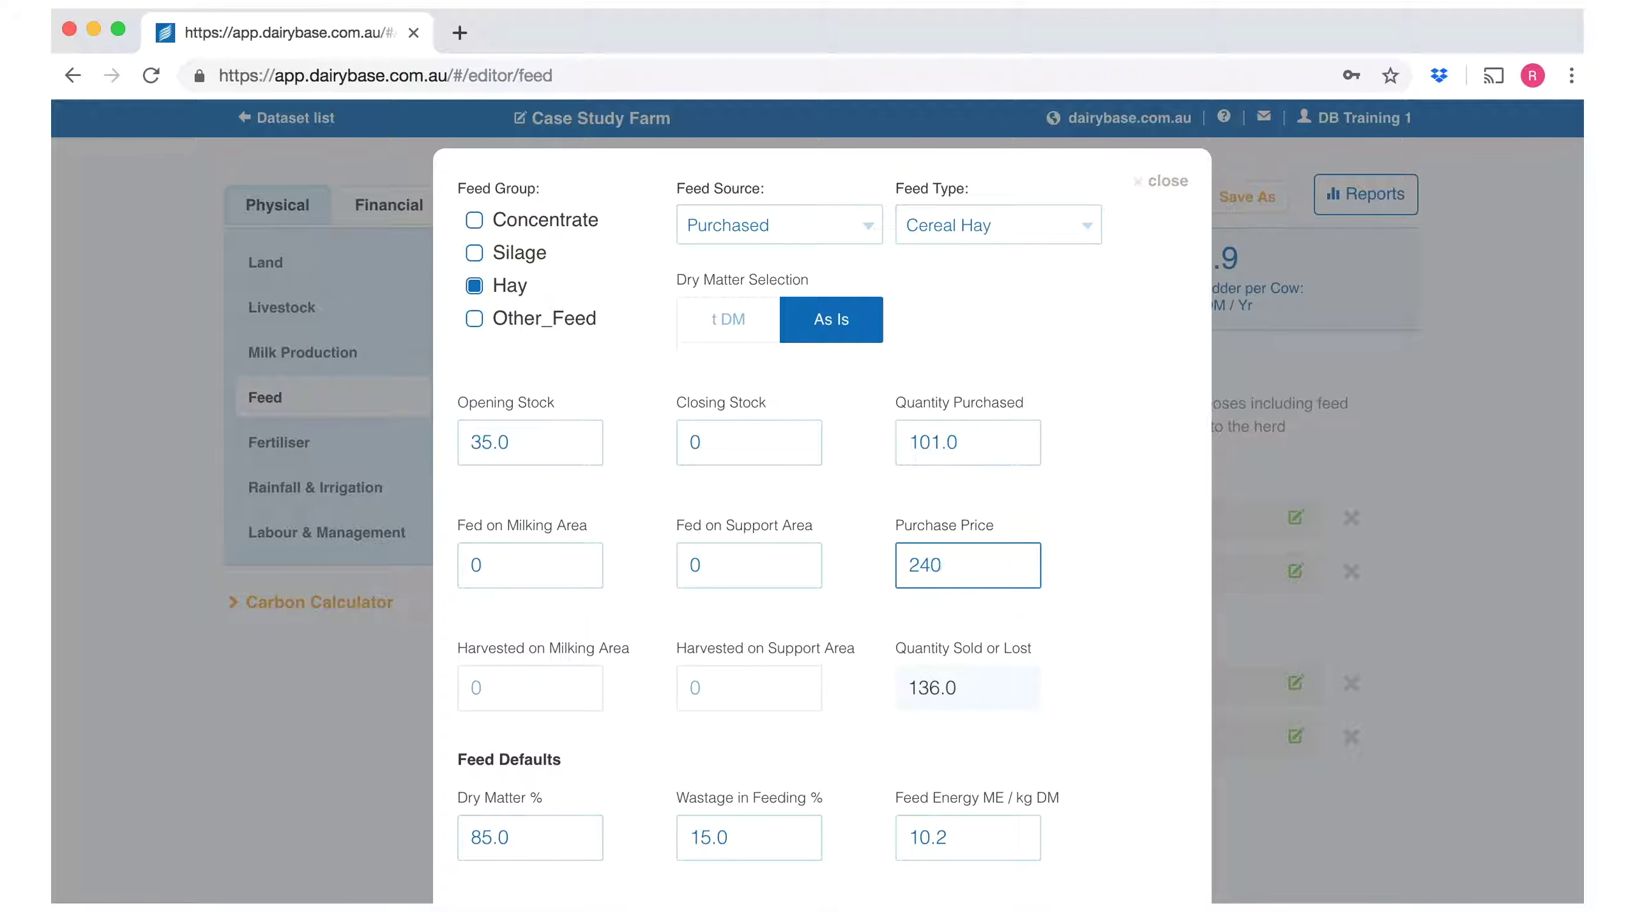
{"action": "key", "text": "Tab"}
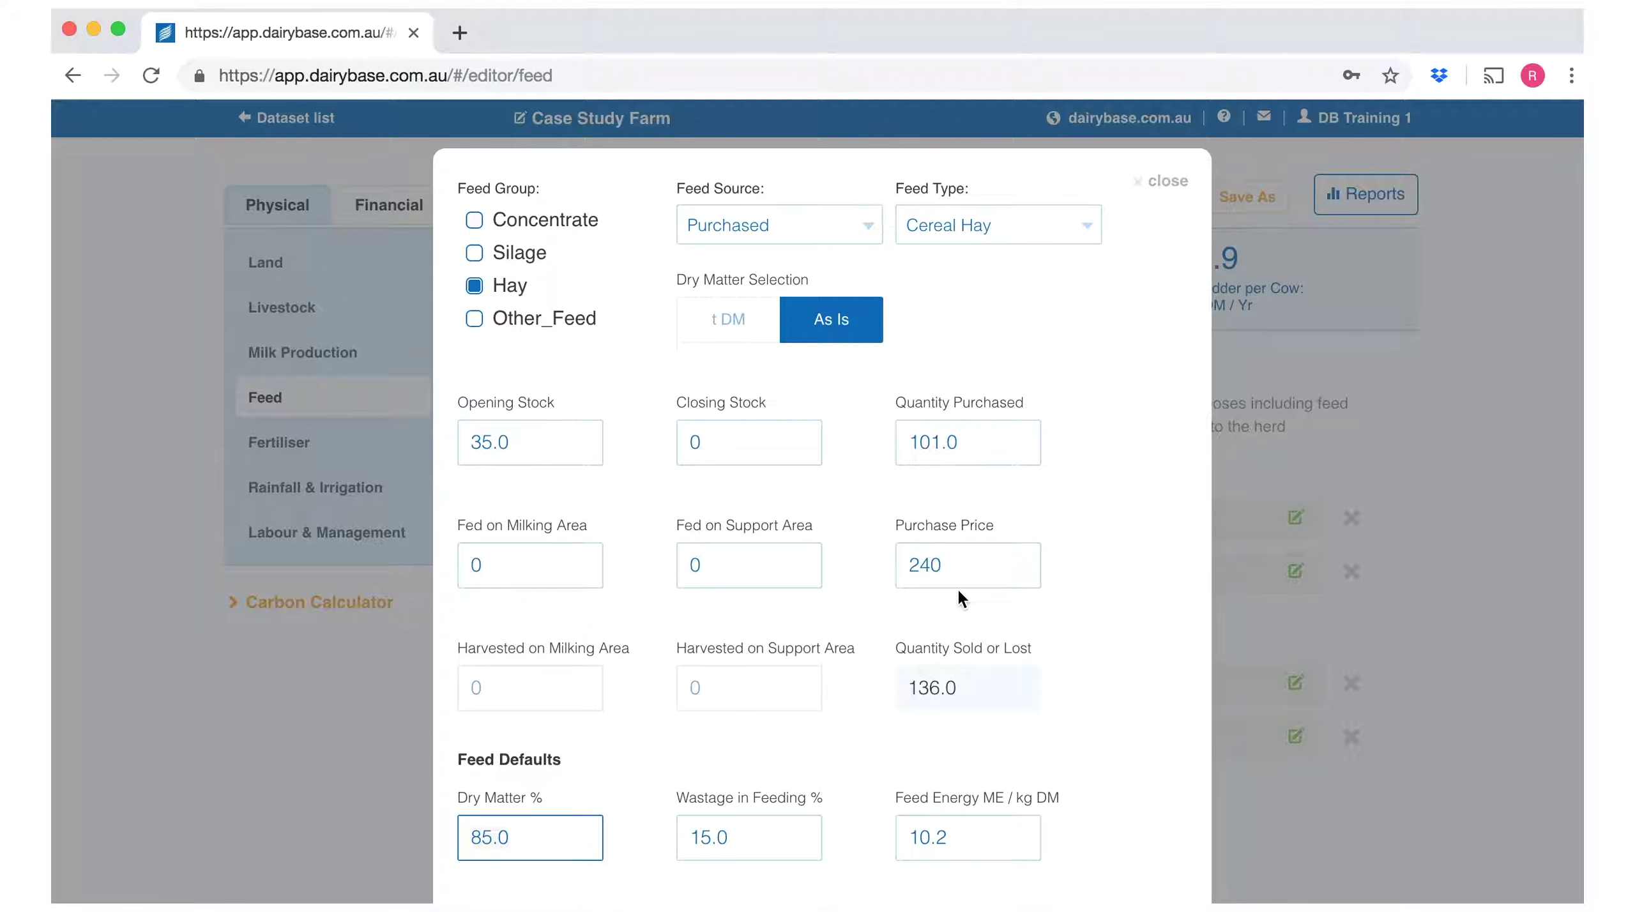
Enter the cereal hay fed: 87 on the milking area and 11 on the support area
{"action": "left_click", "coordinate": [584, 574]}
{"action": "key", "text": "BackSpace"}
{"action": "type", "text": "87"}
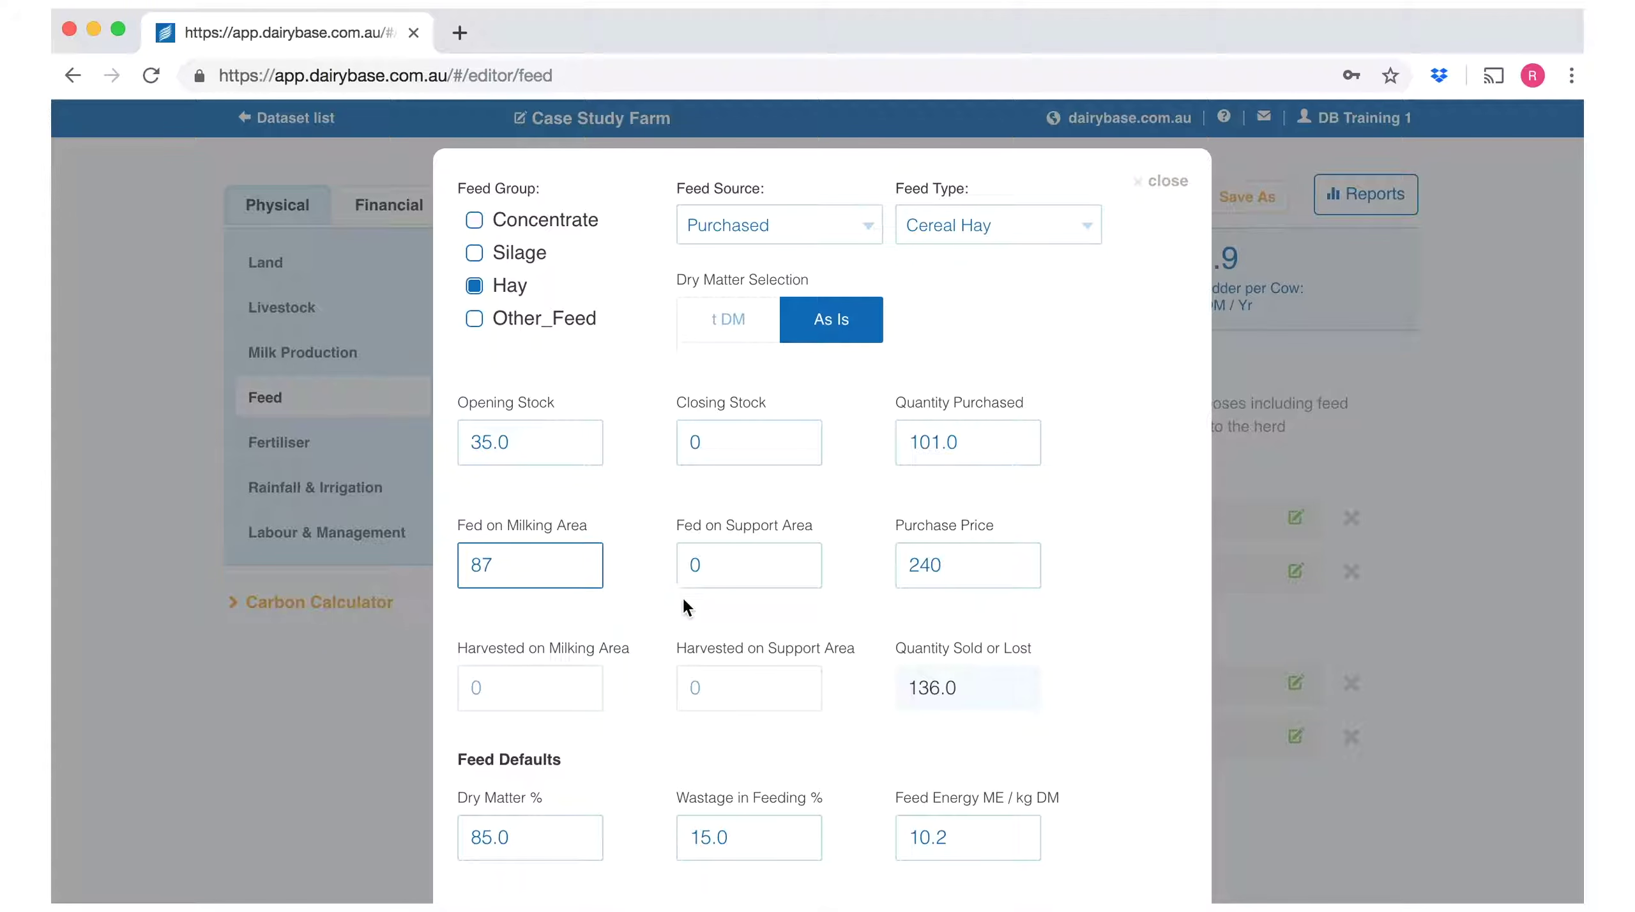
{"action": "left_click", "coordinate": [710, 565]}
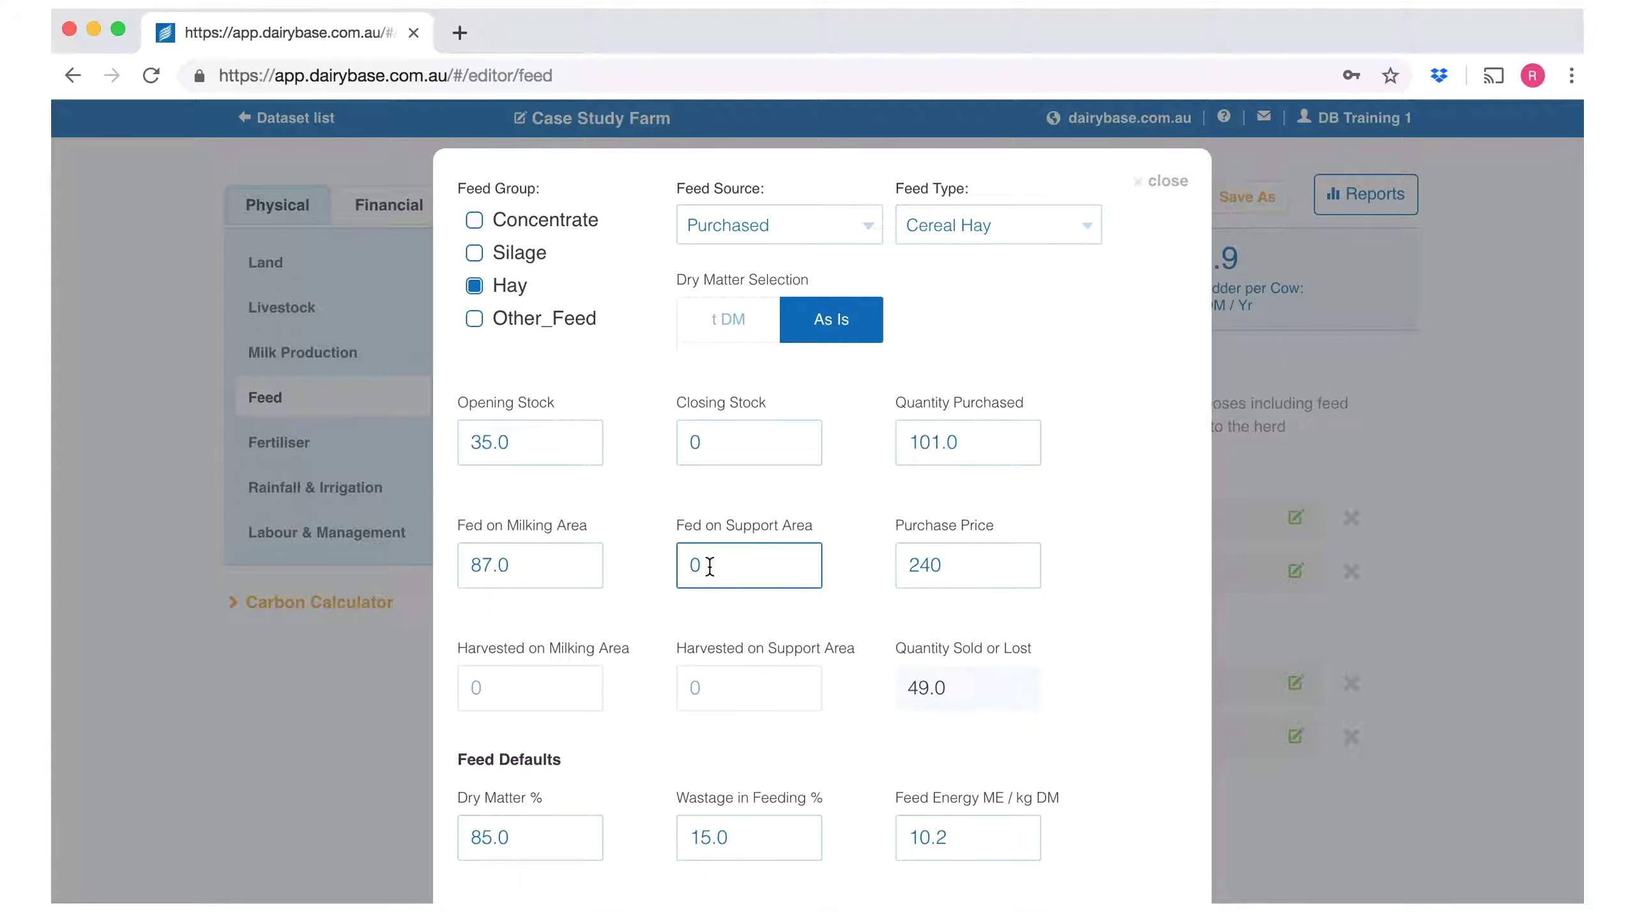
{"action": "key", "text": "BackSpace"}
{"action": "type", "text": "11"}
{"action": "key", "text": "Tab"}
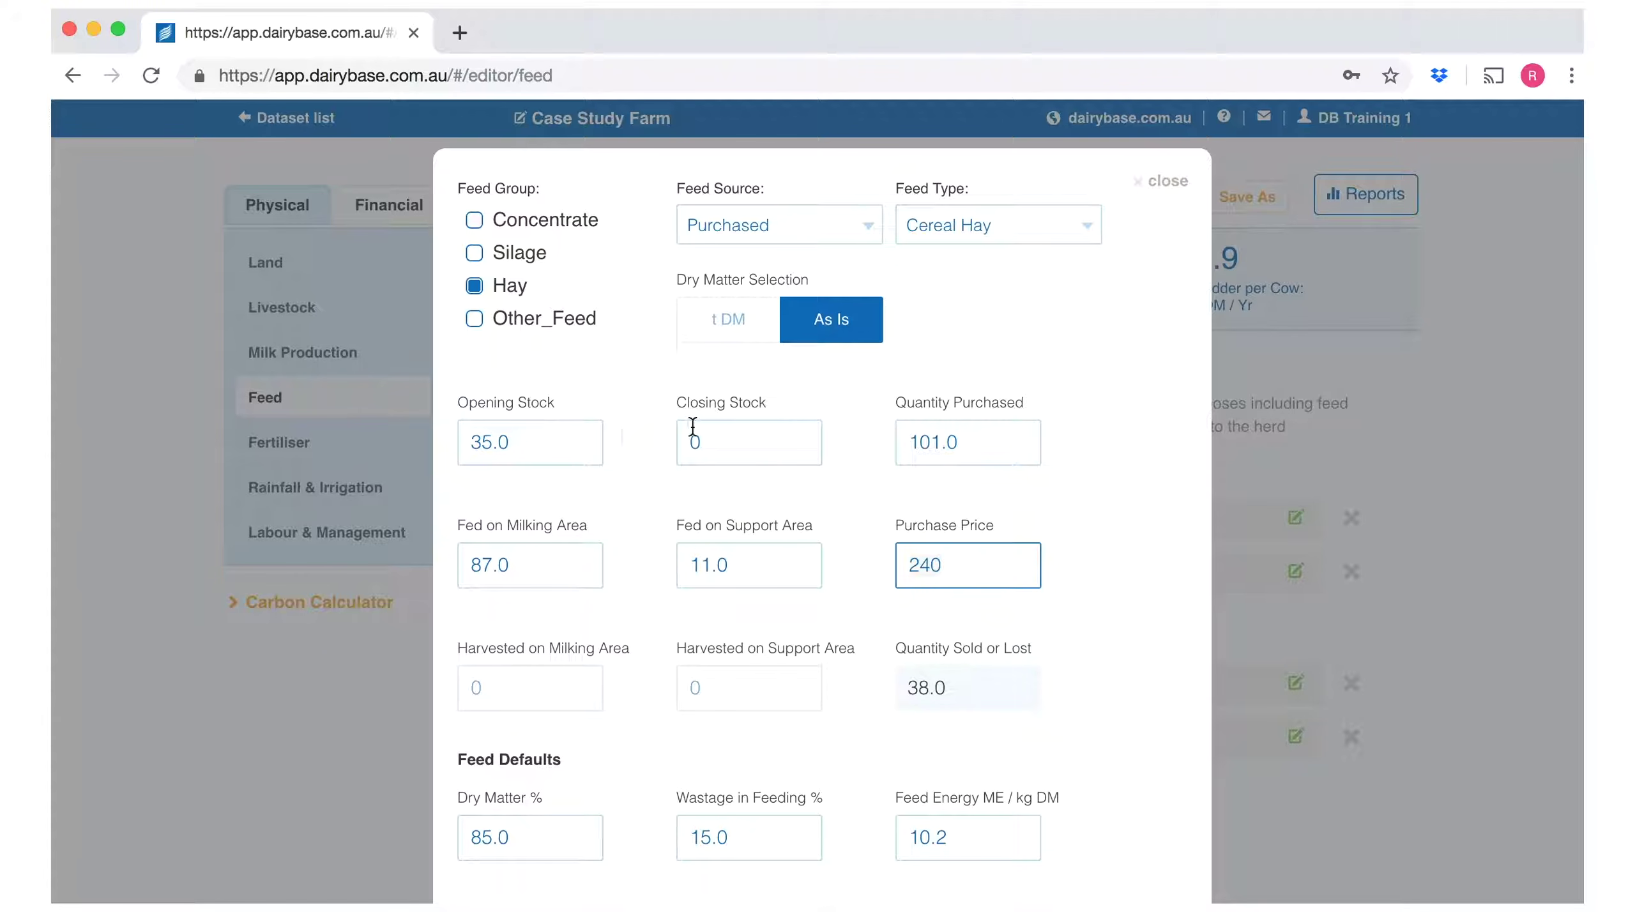
Set the cereal hay's closing stock to 38 and submit the feed
{"action": "left_click", "coordinate": [703, 445]}
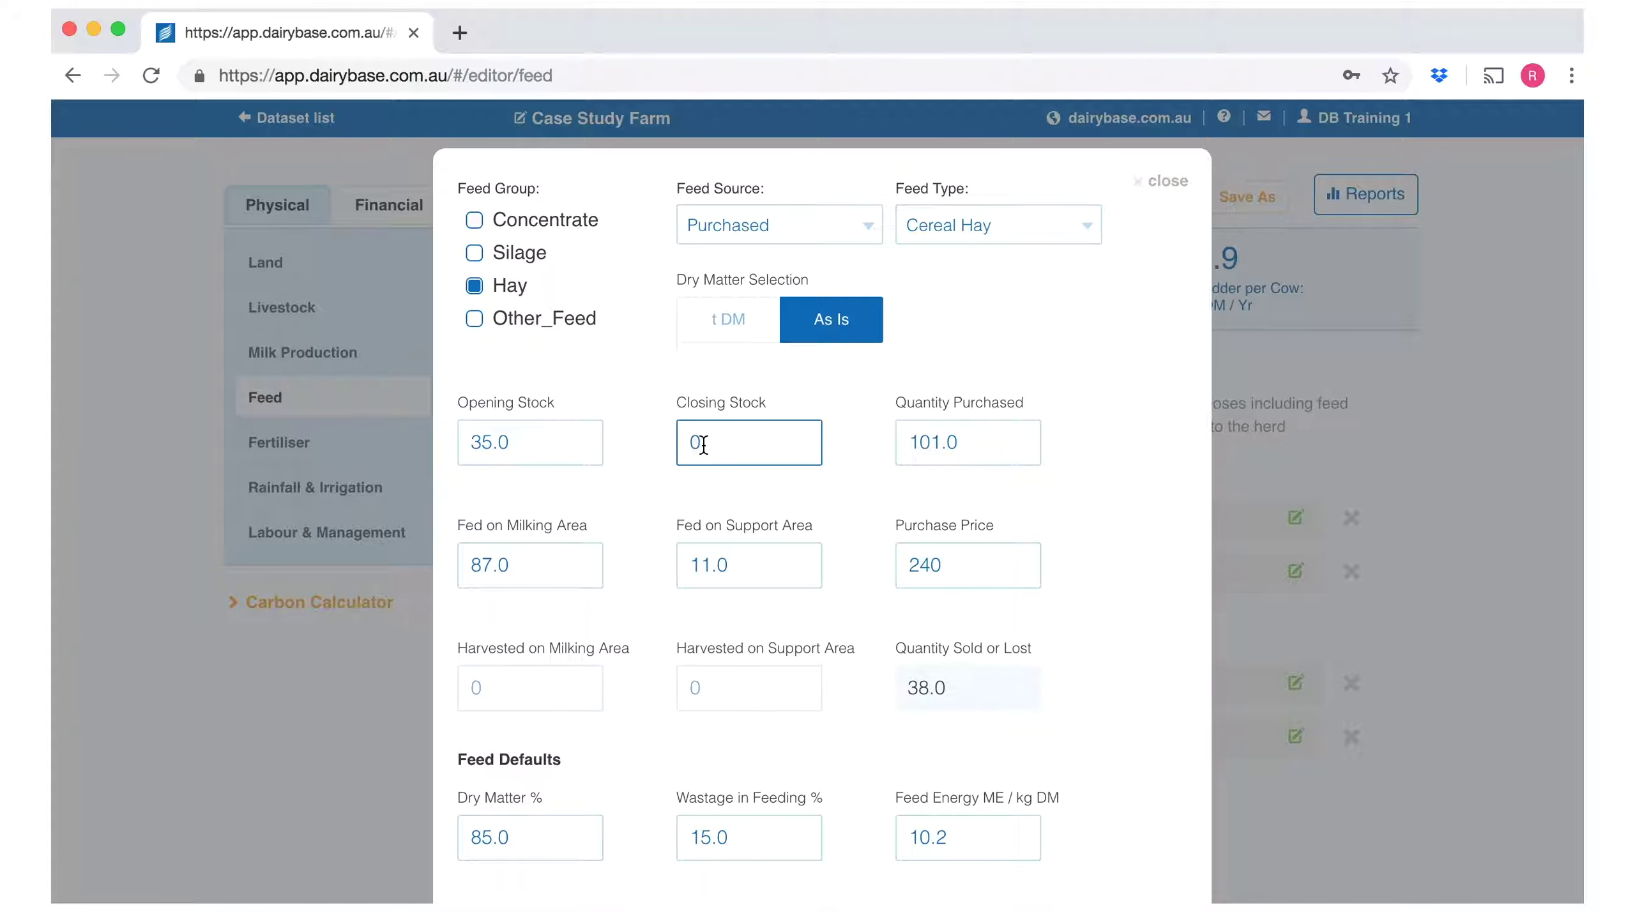
{"action": "type", "text": "38"}
{"action": "left_click", "coordinate": [796, 505]}
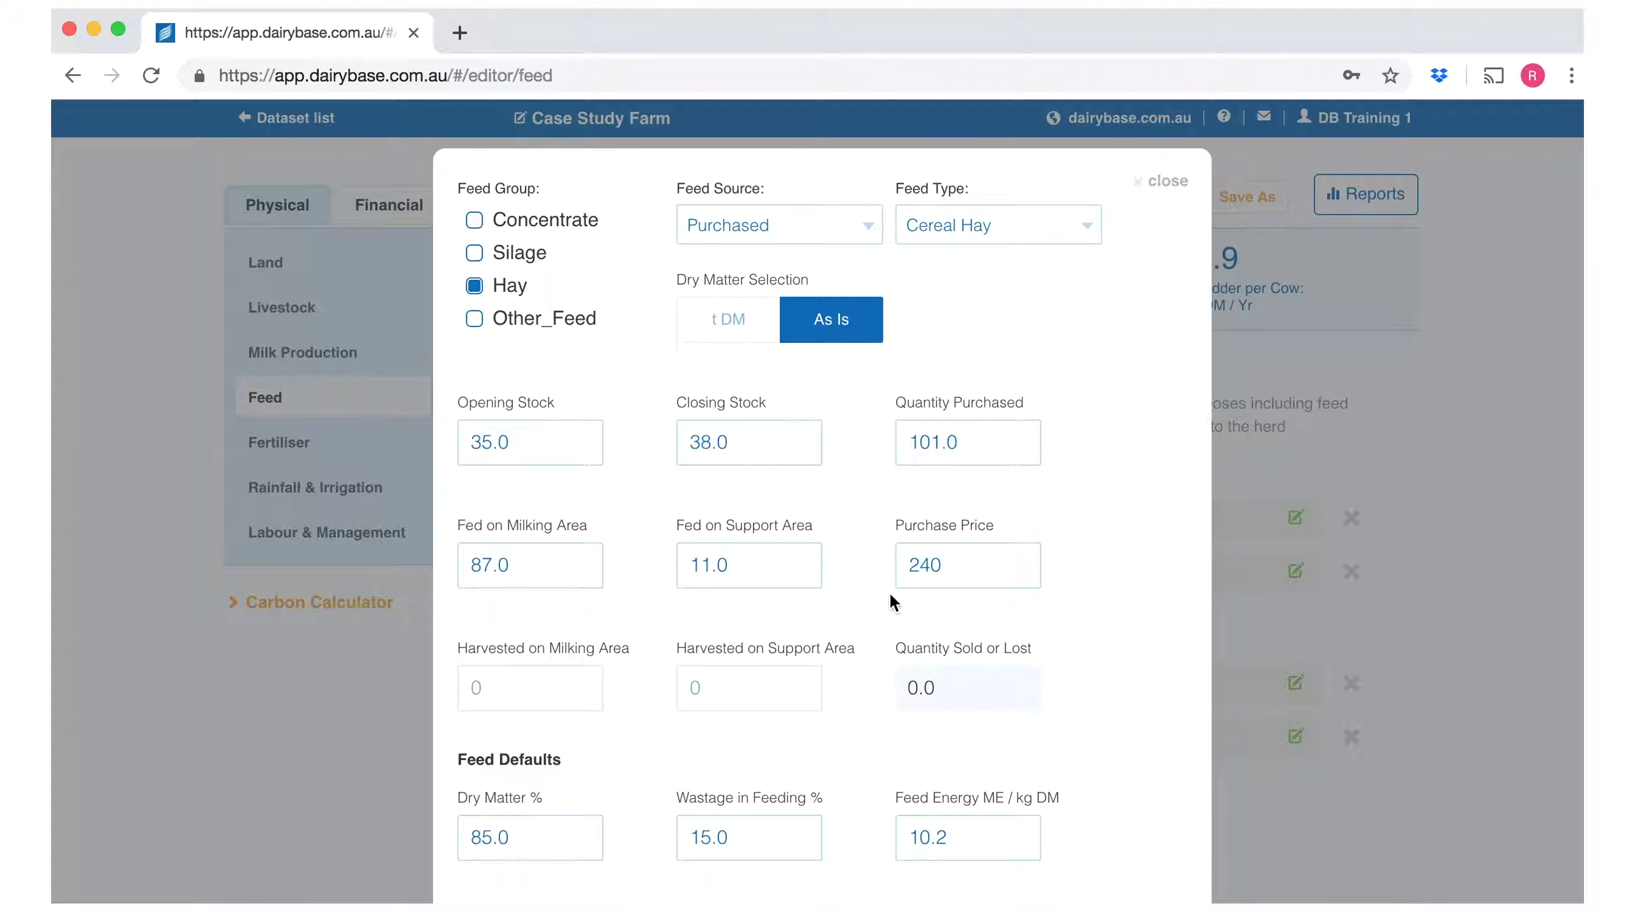
{"action": "scroll", "coordinate": [890, 599], "scroll_direction": "down", "scroll_amount": 3}
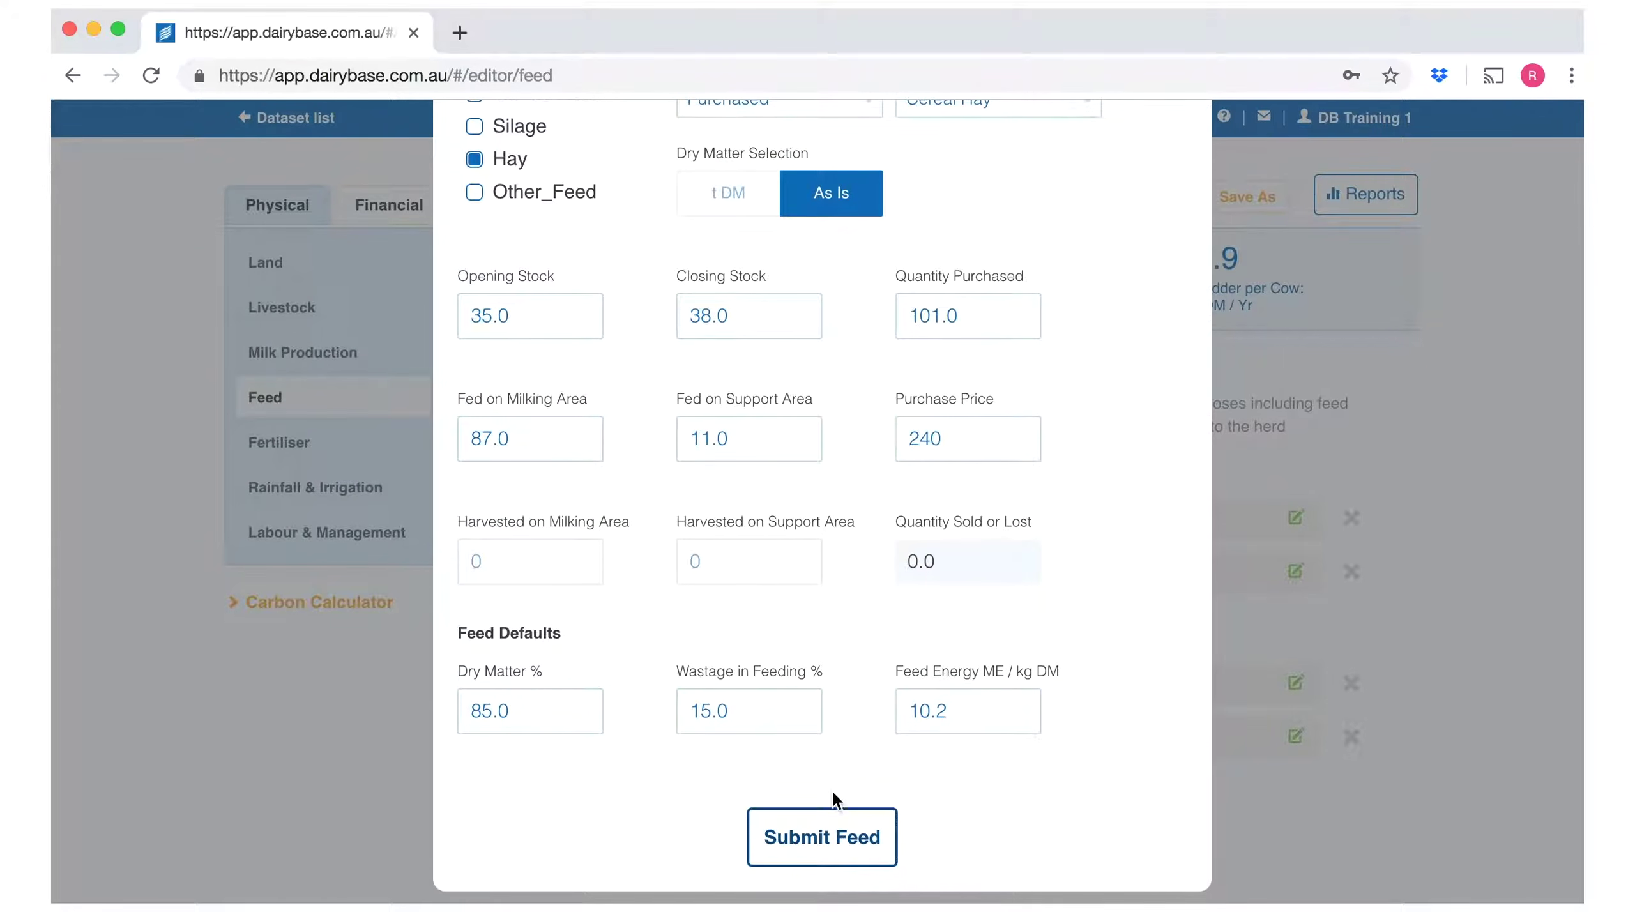
{"action": "left_click", "coordinate": [820, 838]}
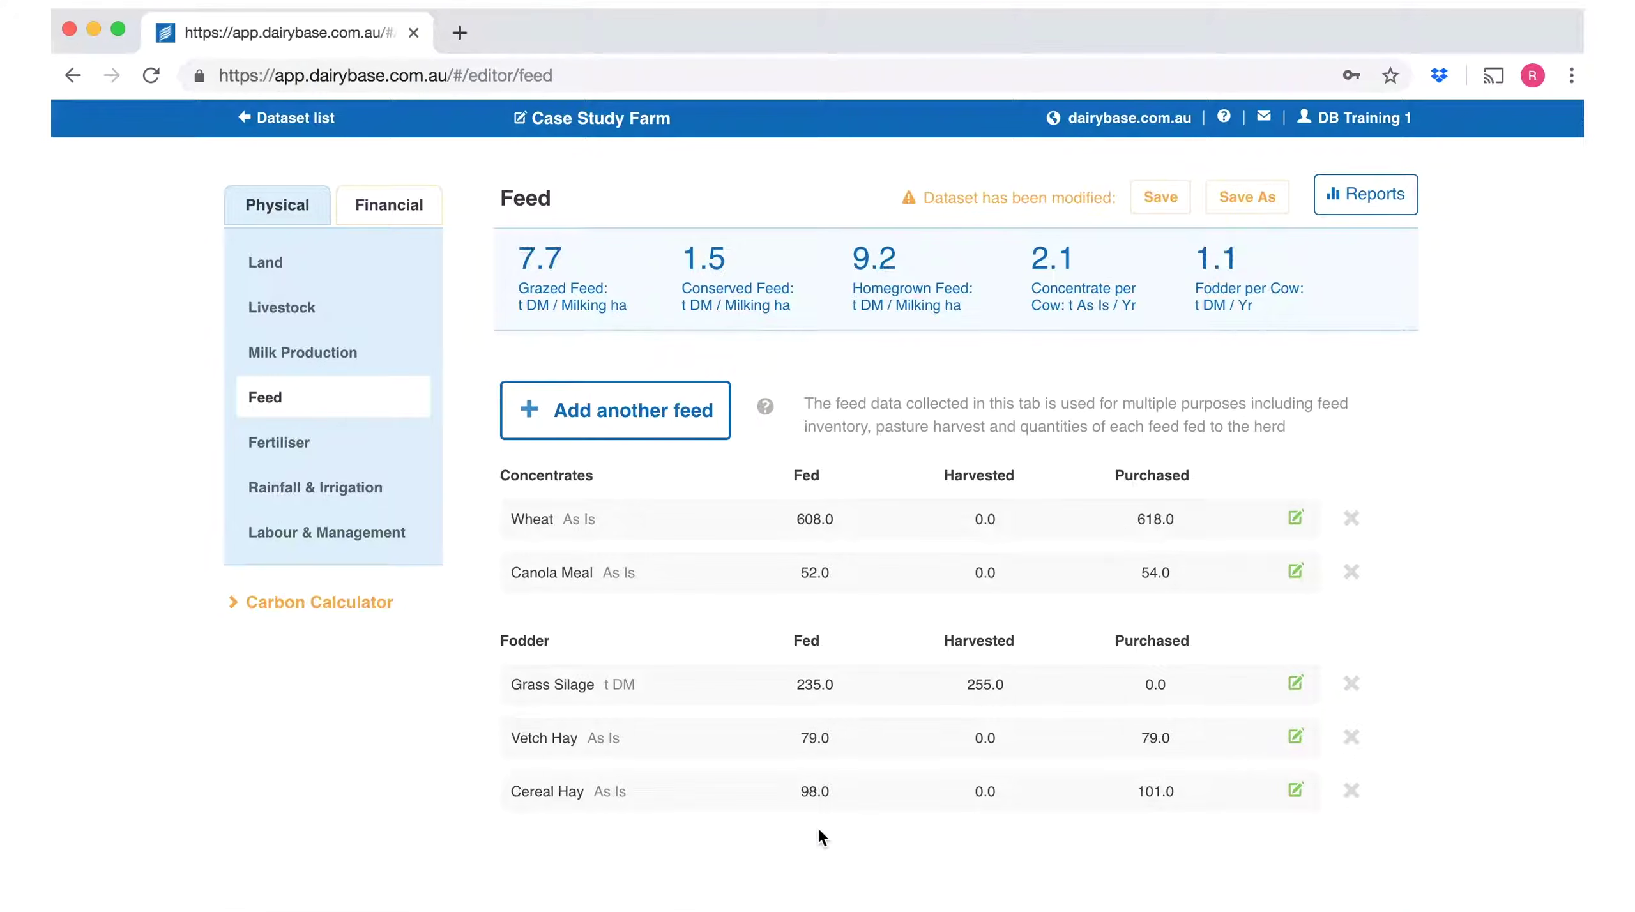
Start adding another feed in the Hay group as purchased Grass Hay, with the dry matter selection set to t DM
{"action": "left_click", "coordinate": [632, 420]}
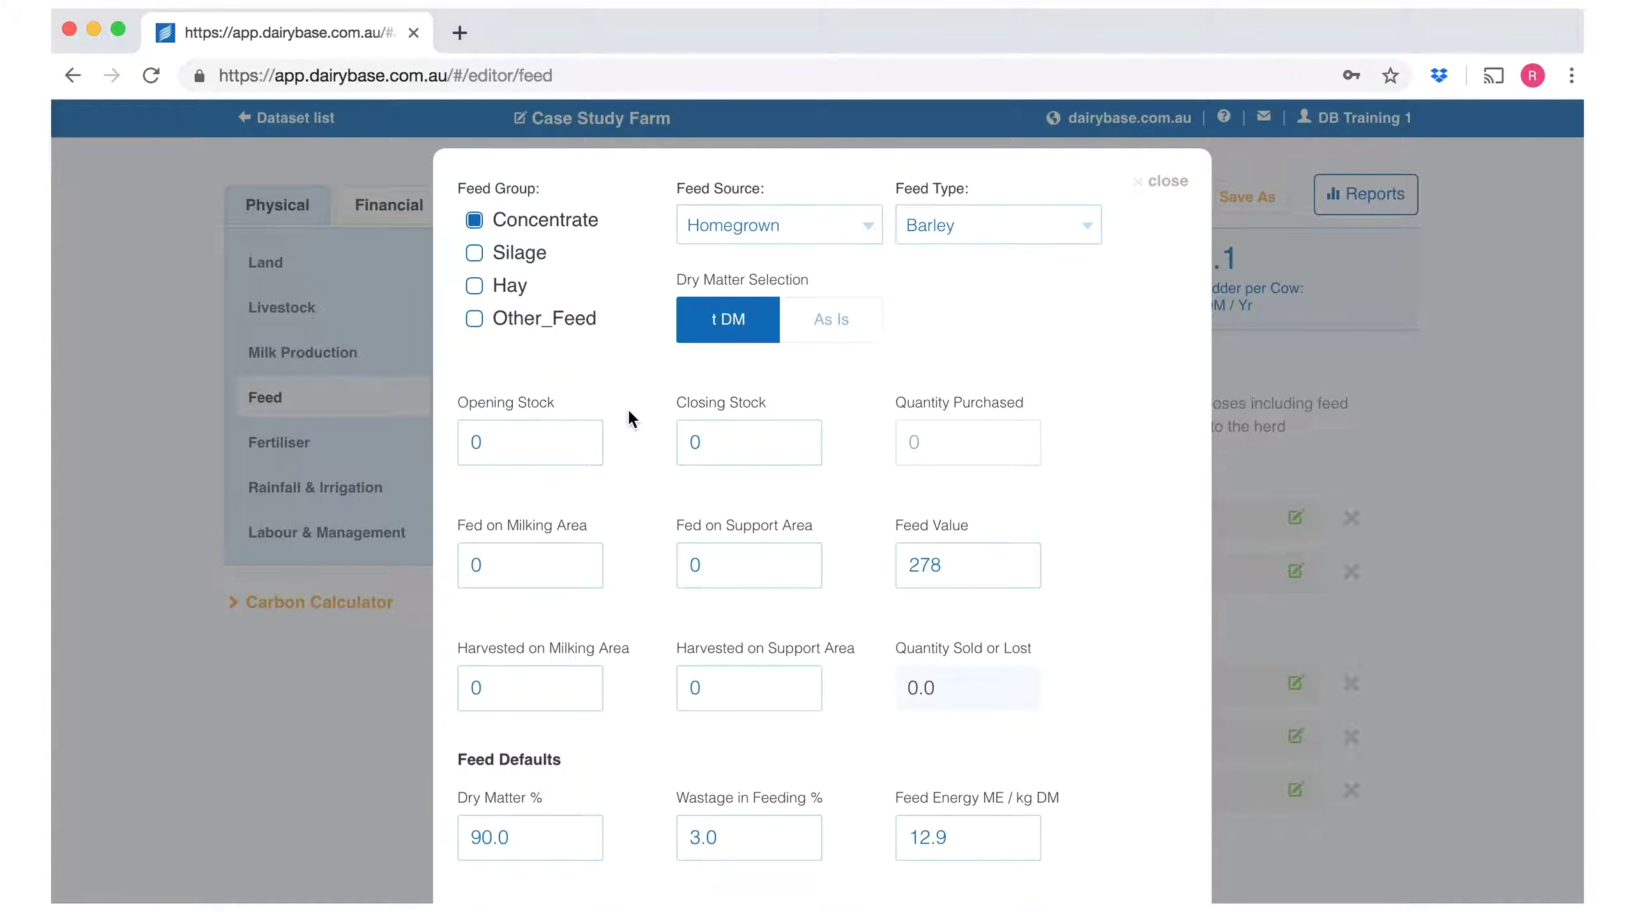
{"action": "left_click", "coordinate": [474, 286]}
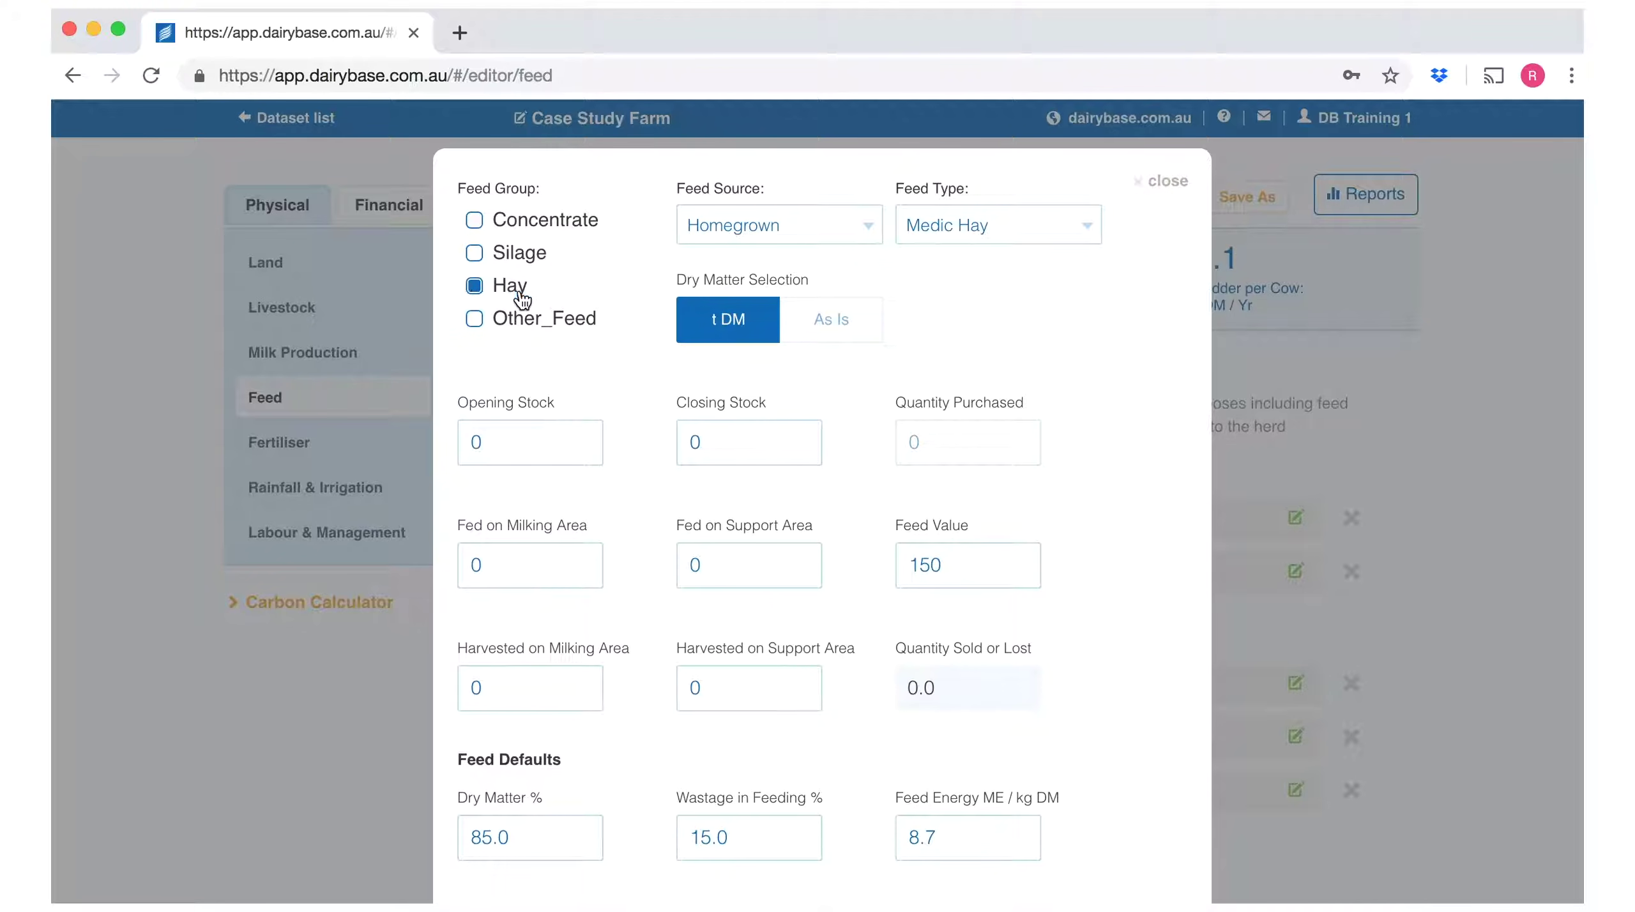
{"action": "left_click", "coordinate": [867, 225]}
{"action": "left_click", "coordinate": [864, 254]}
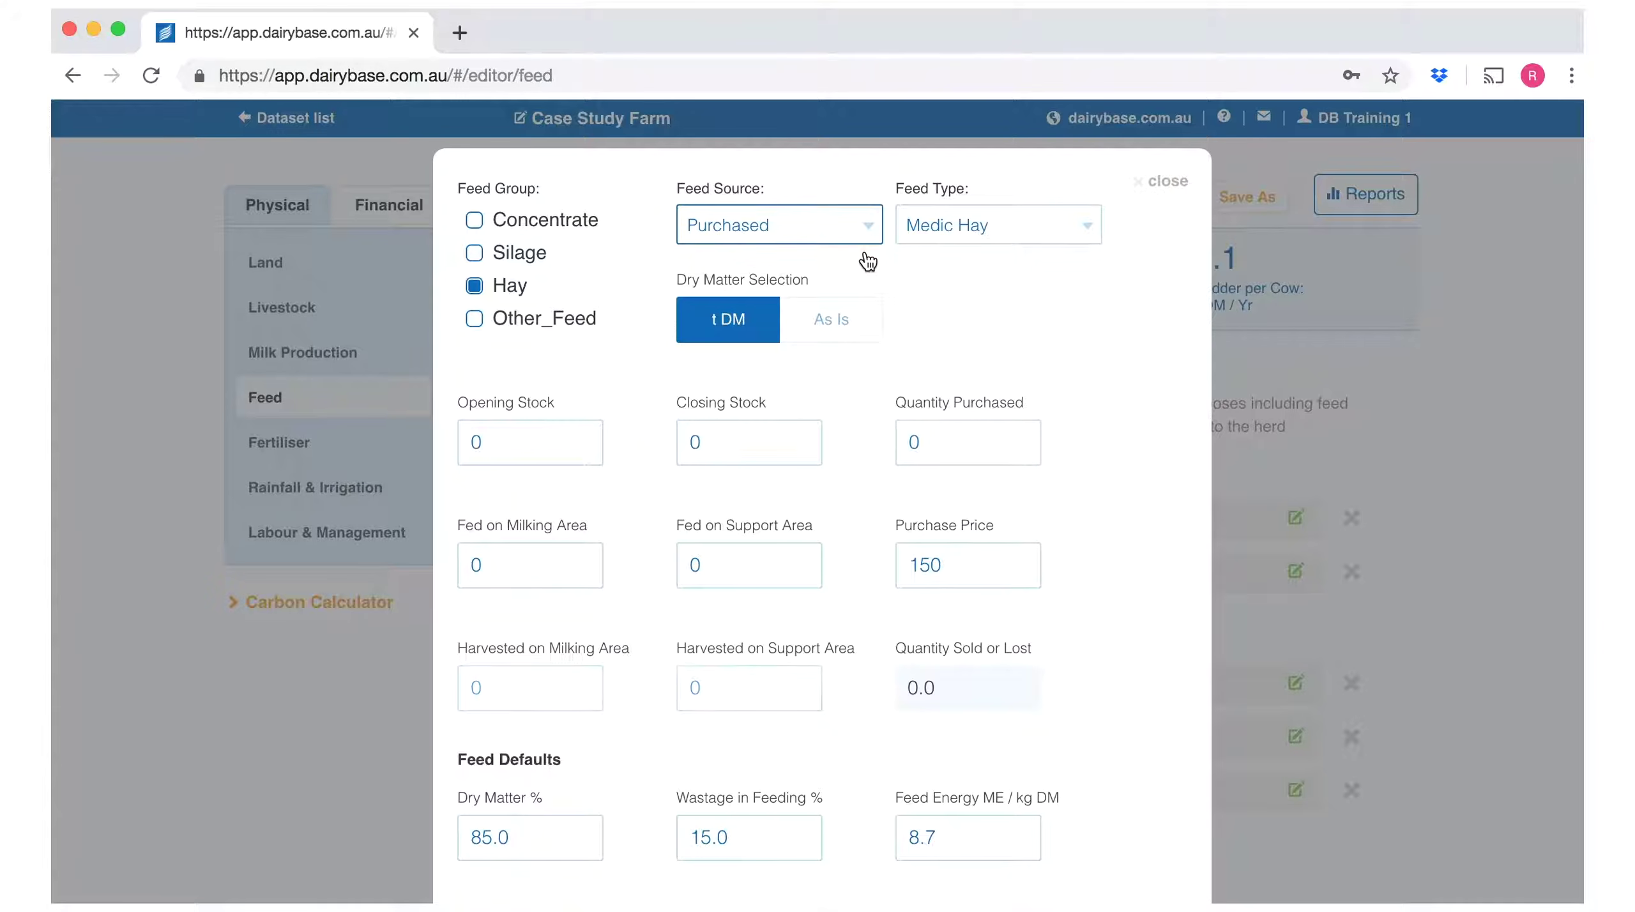
{"action": "left_click", "coordinate": [1089, 222]}
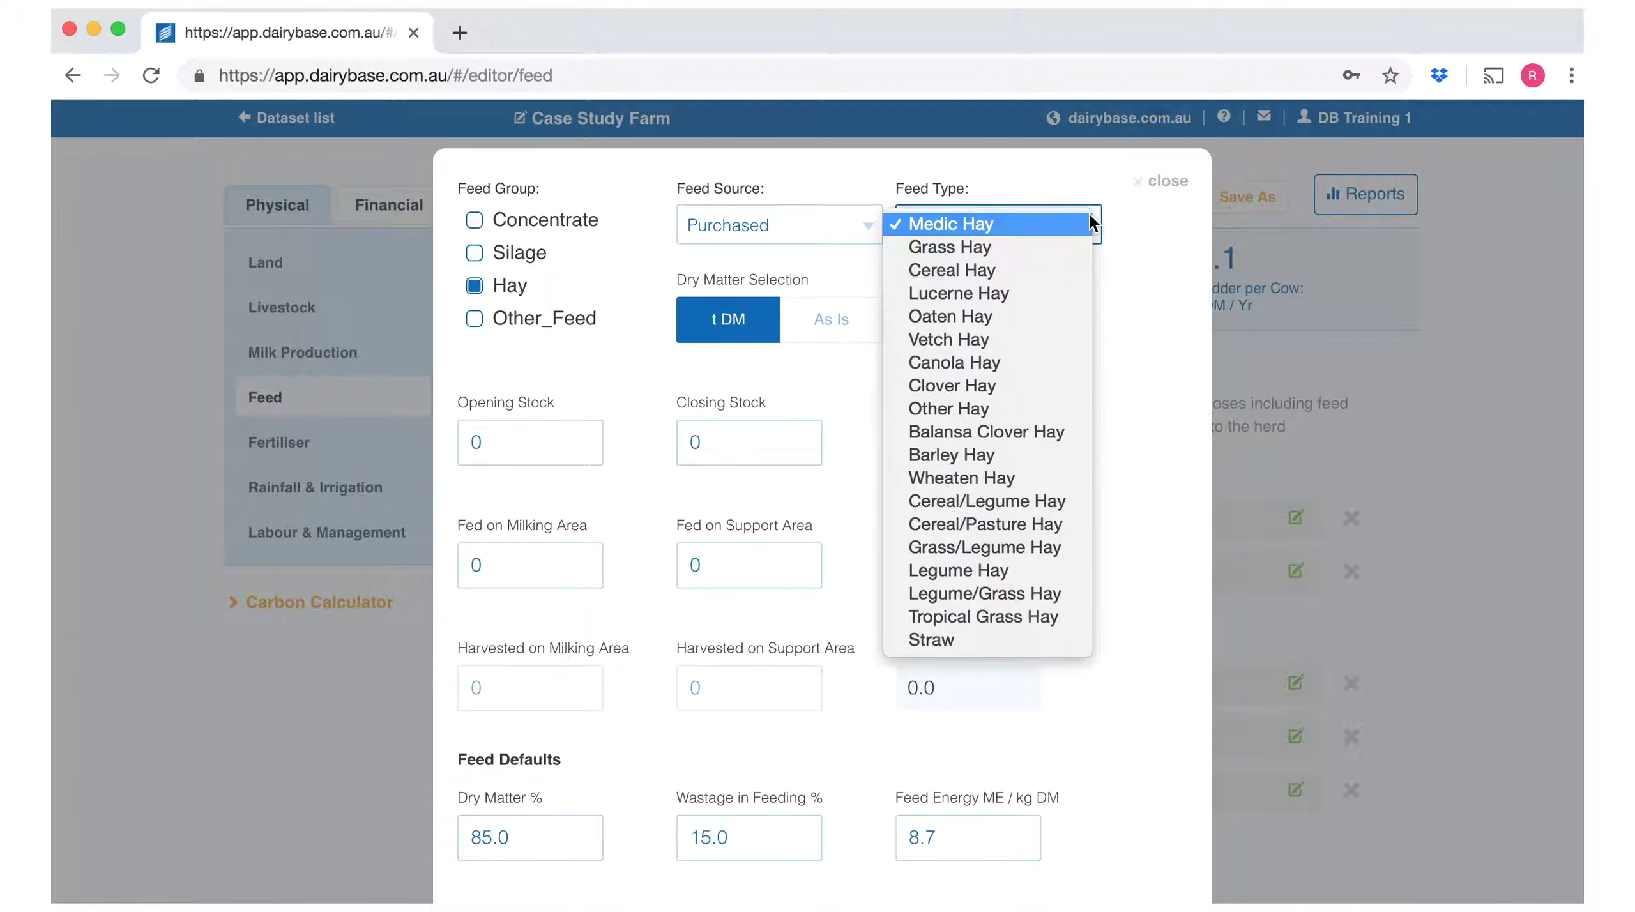
{"action": "left_click", "coordinate": [1070, 248]}
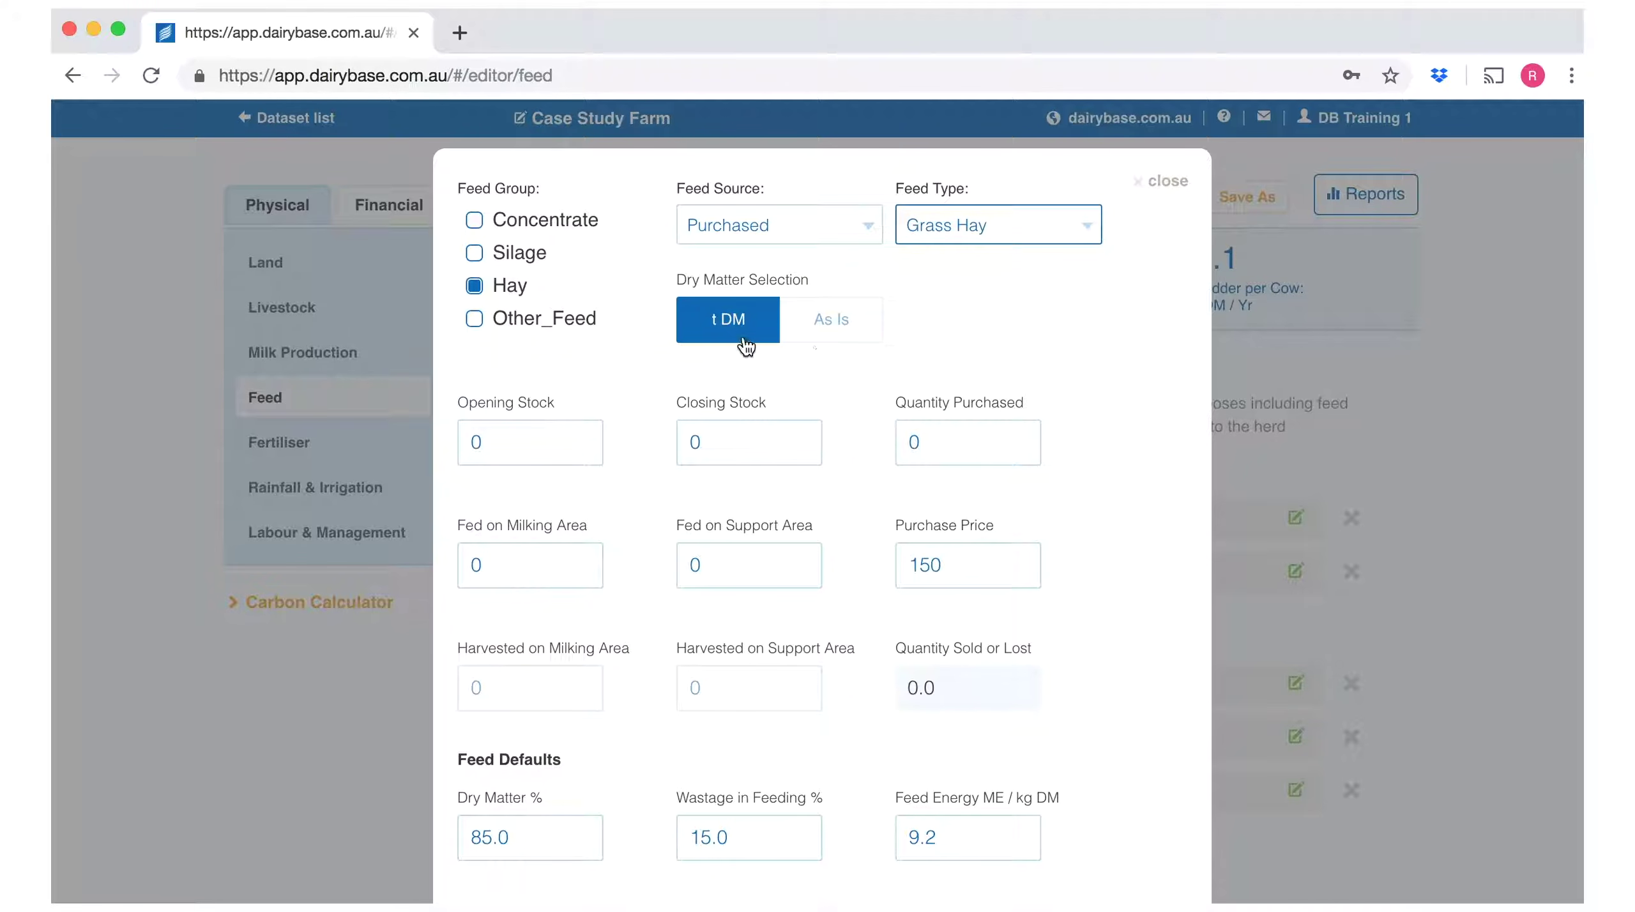
{"action": "left_click", "coordinate": [733, 313]}
Set the grass hay's quantity purchased to 50 and its purchase price to 190
{"action": "left_click", "coordinate": [946, 431]}
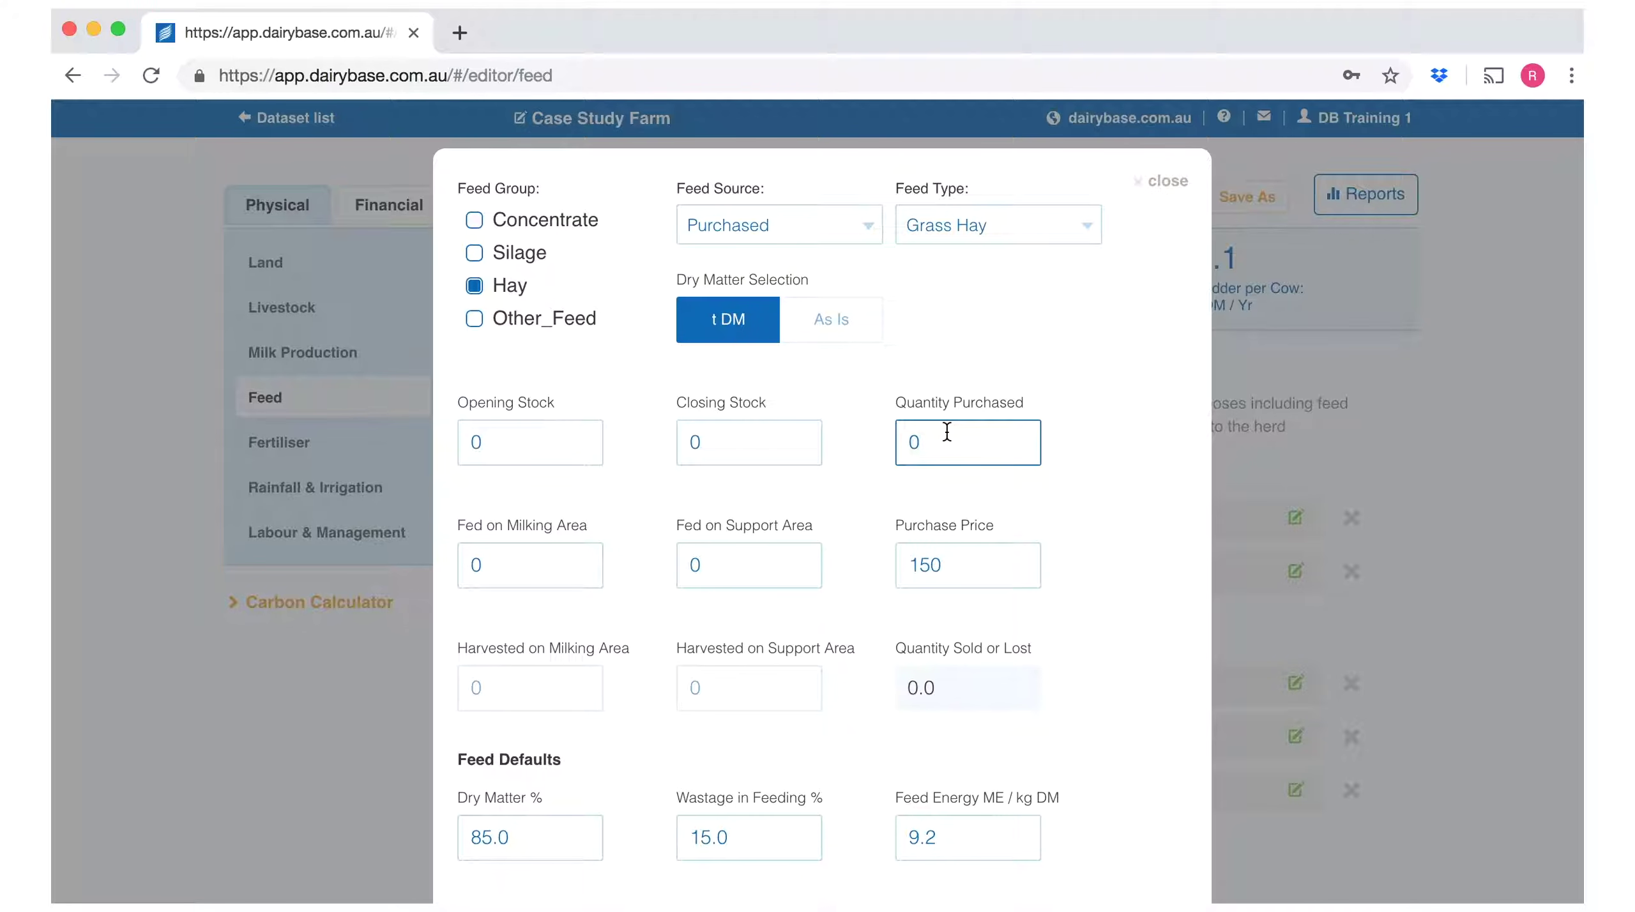
{"action": "type", "text": "50"}
{"action": "left_click", "coordinate": [961, 569]}
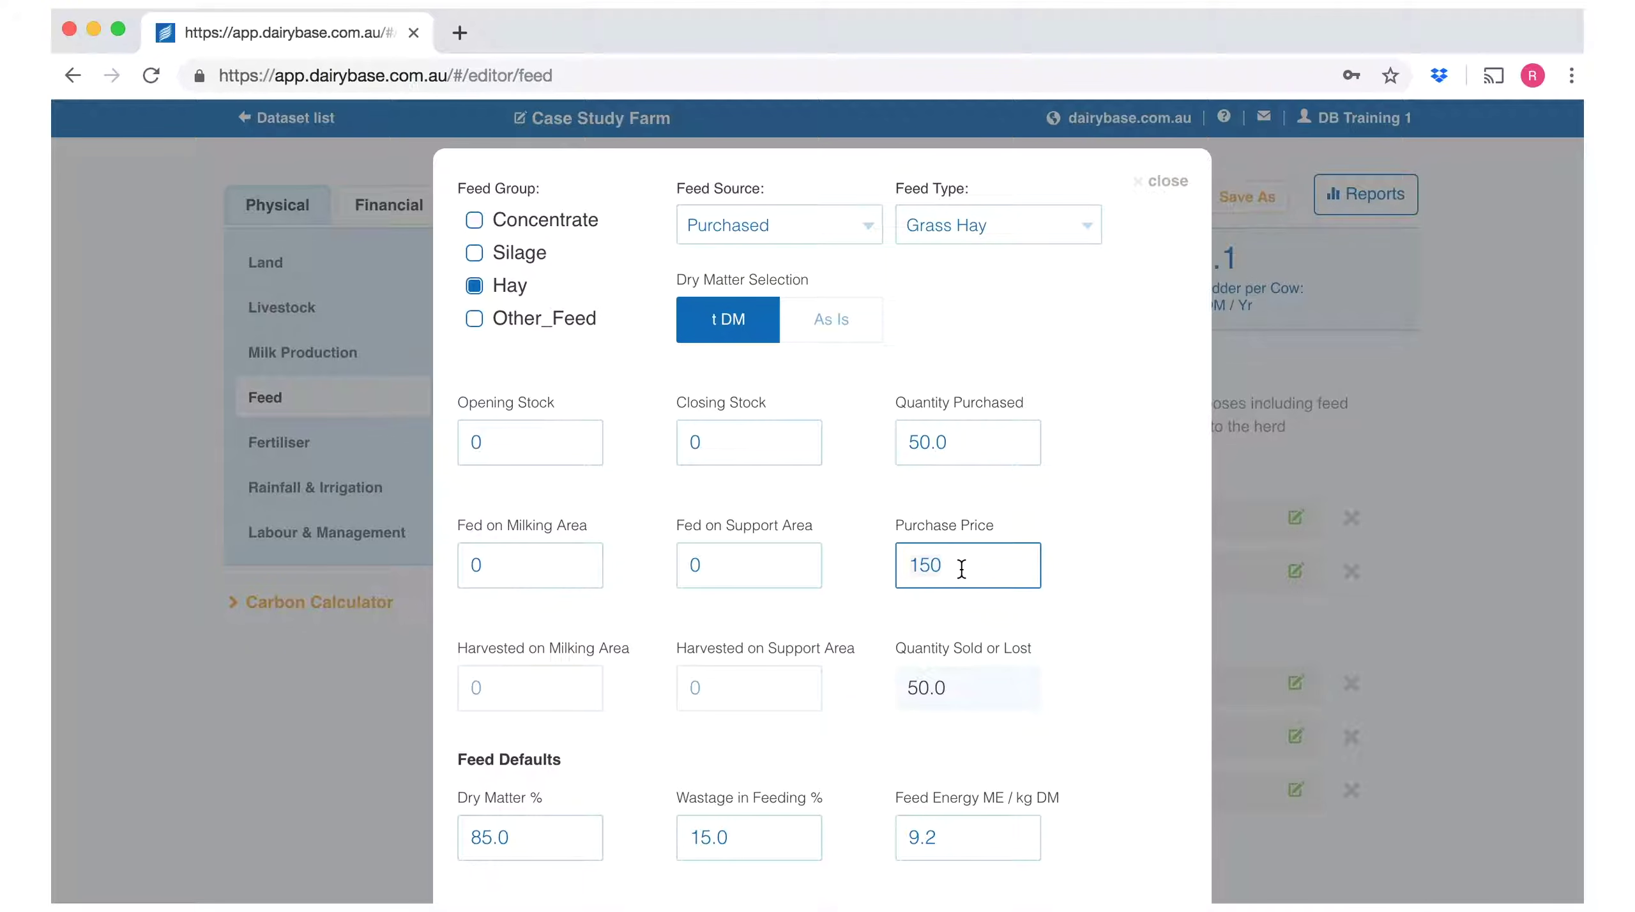
{"action": "type", "text": "190"}
{"action": "left_click", "coordinate": [906, 599]}
Enter the grass hay fed: 14.4 on the milking area and 14.4 on the support area
{"action": "left_click", "coordinate": [531, 567]}
{"action": "type", "text": "14.4"}
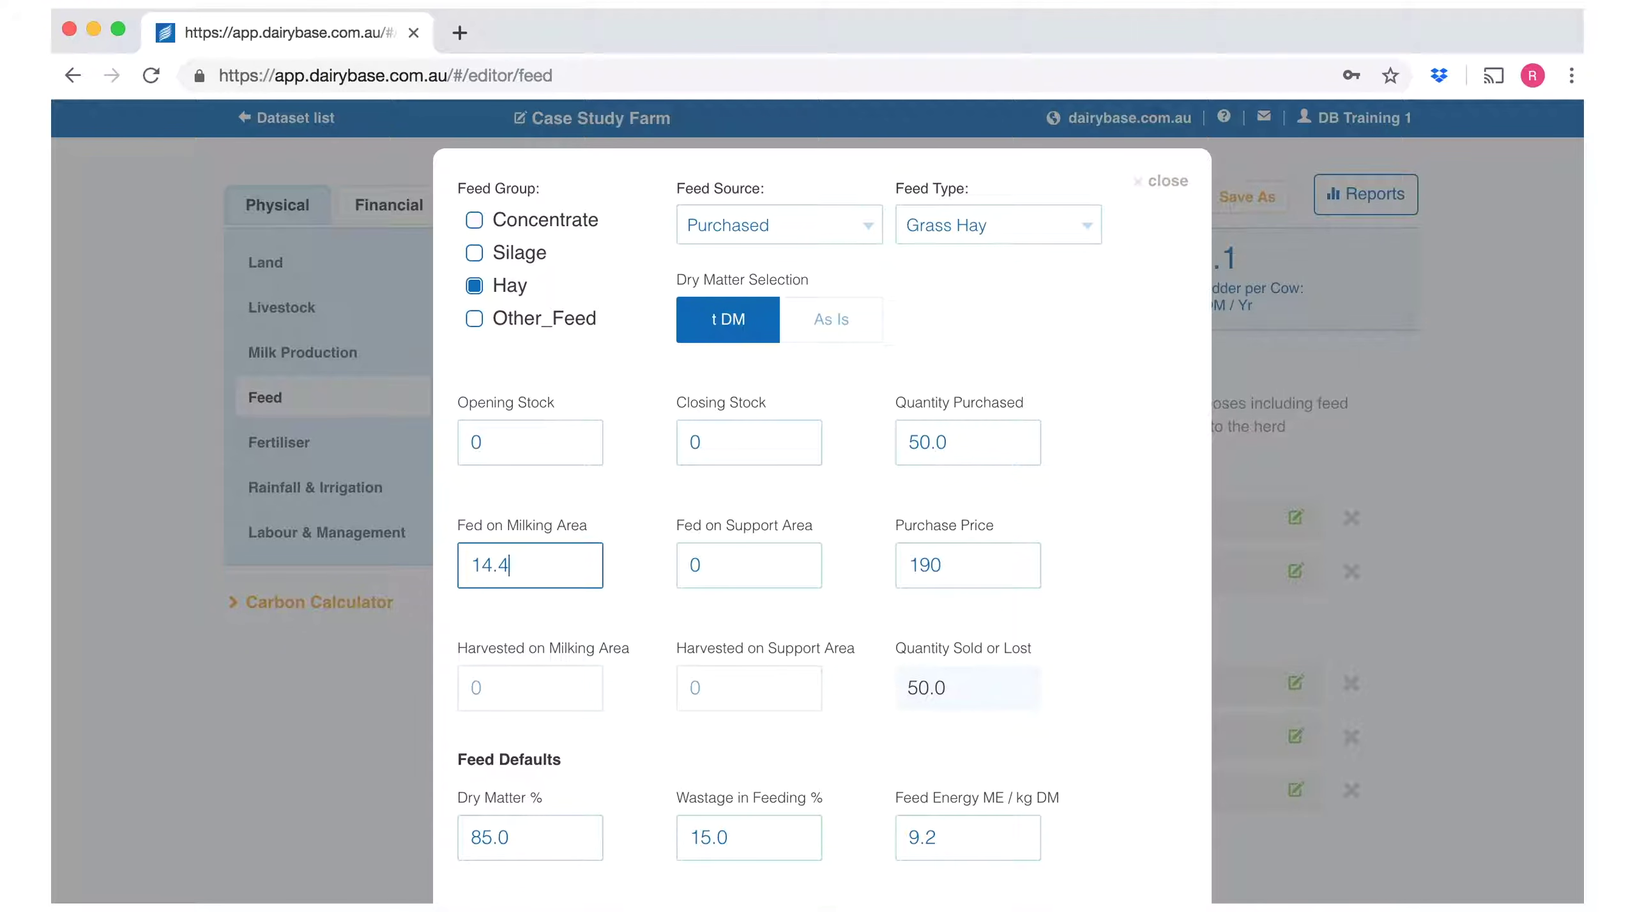
{"action": "key", "text": "Tab"}
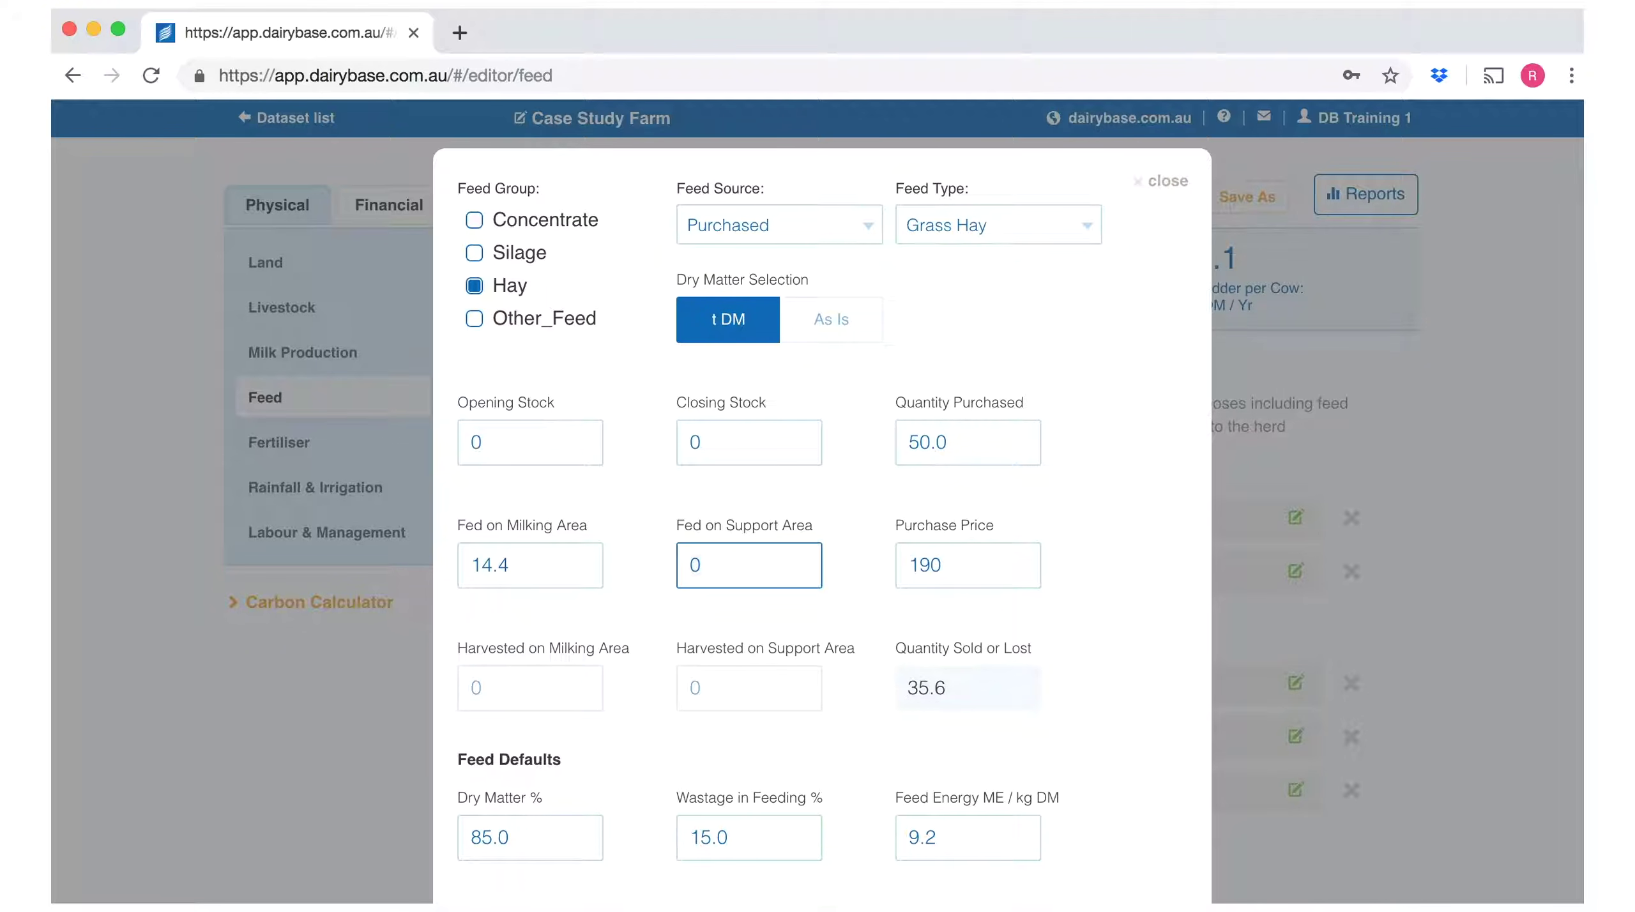
{"action": "type", "text": "14.4"}
{"action": "key", "text": "Tab"}
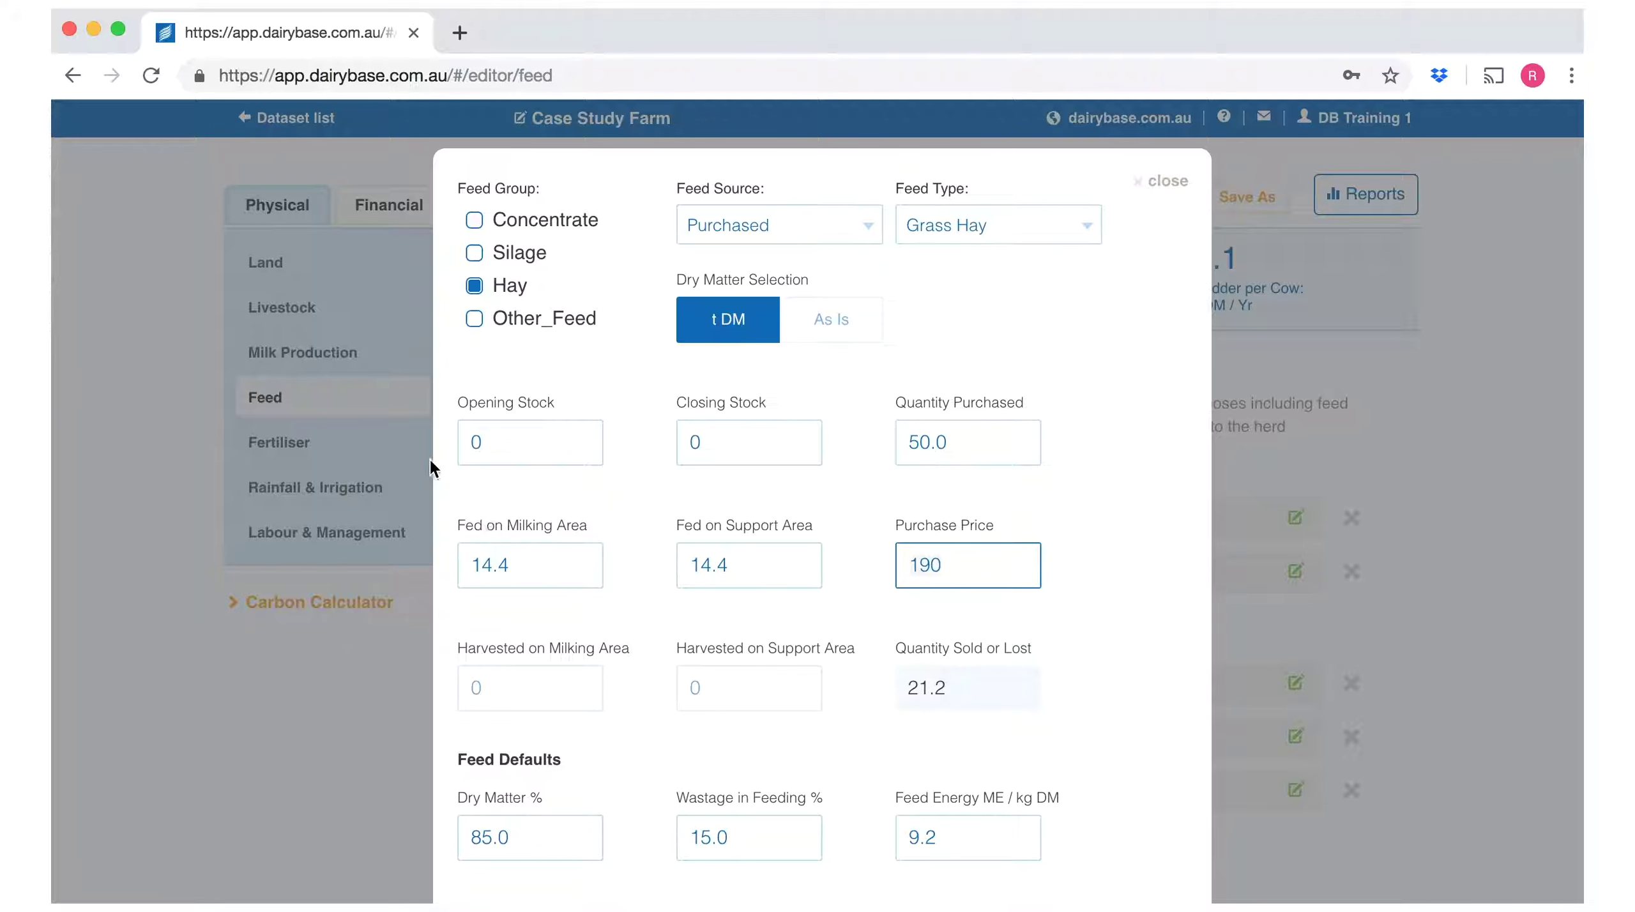
Set the grass hay's closing stock to 21.2 and submit the feed
{"action": "left_click", "coordinate": [698, 445]}
{"action": "type", "text": "21.2"}
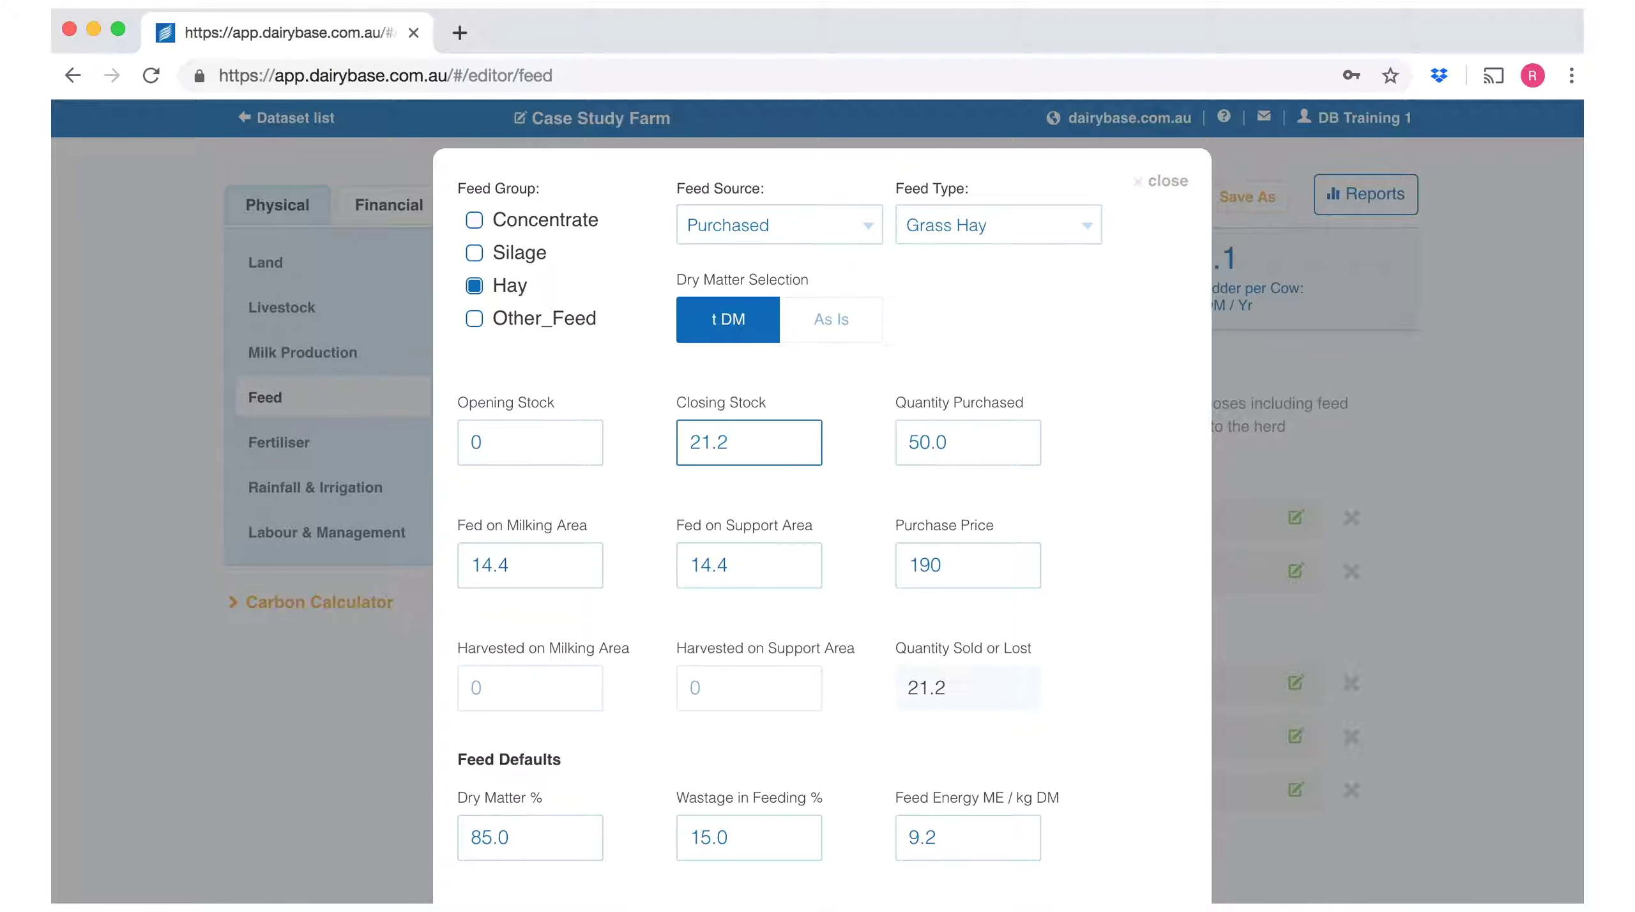
{"action": "scroll", "coordinate": [1123, 572], "scroll_direction": "down", "scroll_amount": 3}
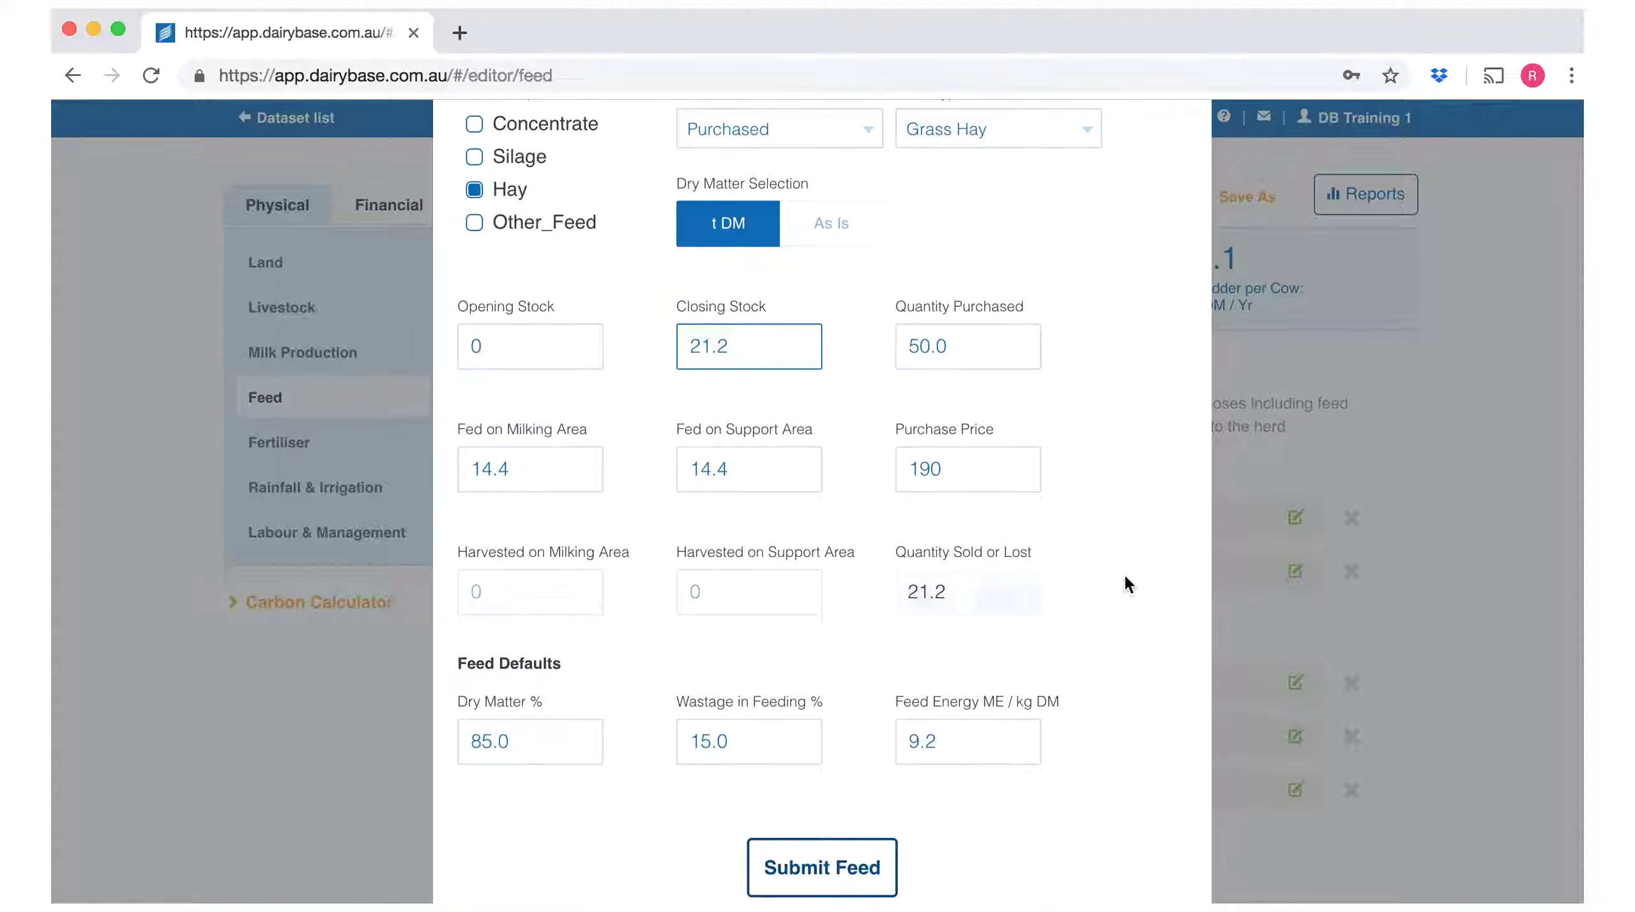
{"action": "left_click", "coordinate": [846, 831]}
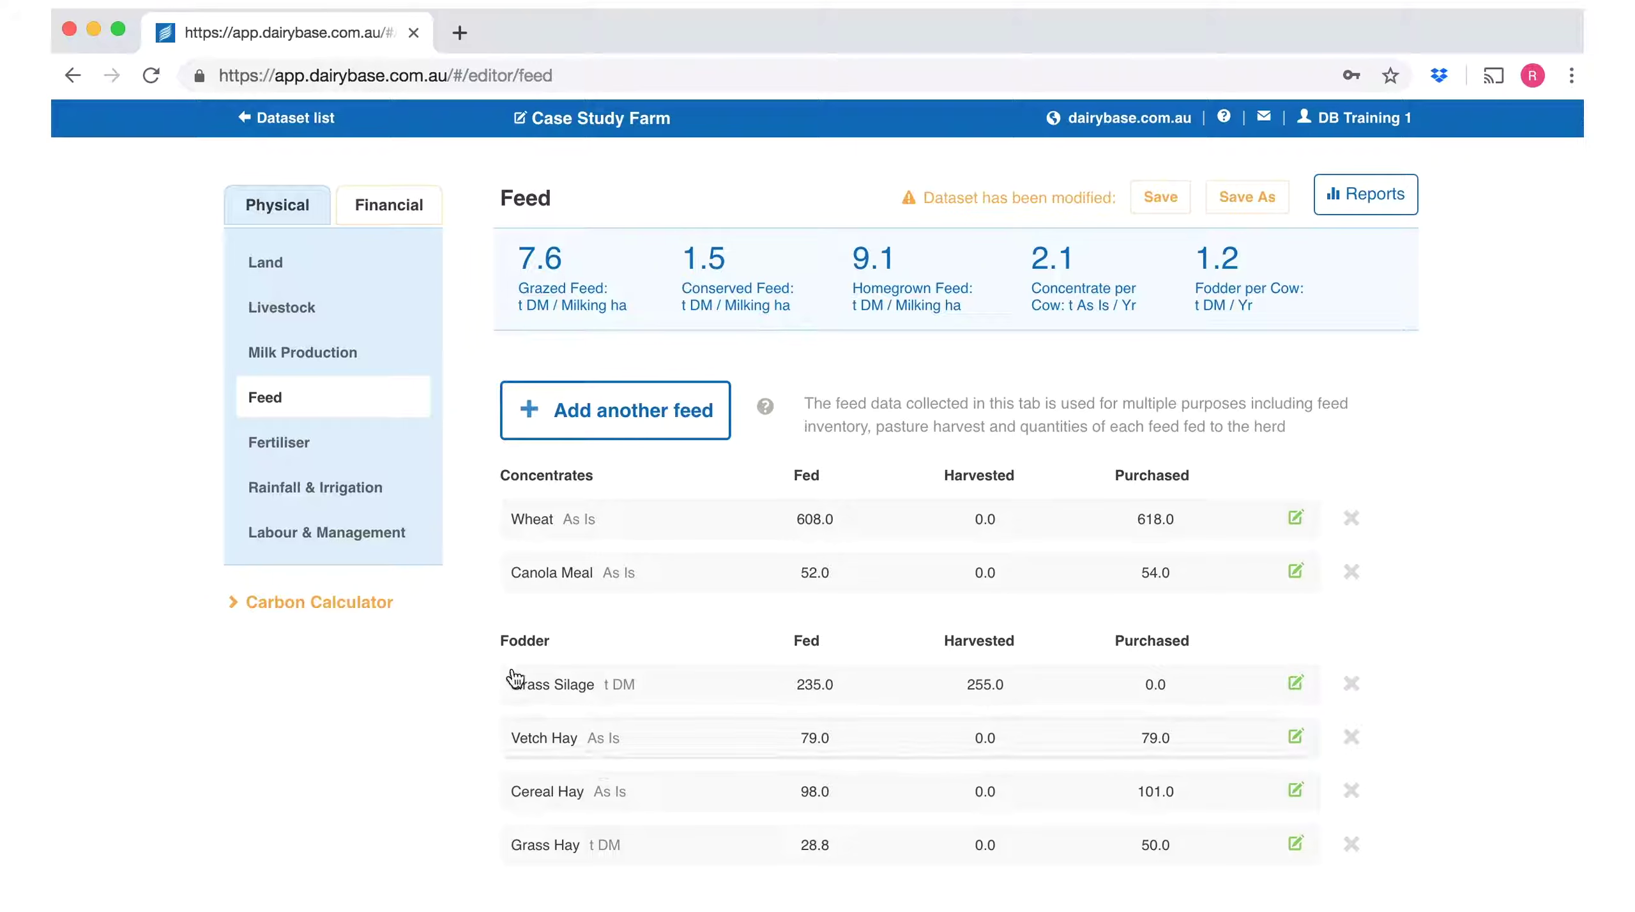
Start adding the dataset's first fertiliser and set its fertiliser type to Other
{"action": "left_click", "coordinate": [283, 449]}
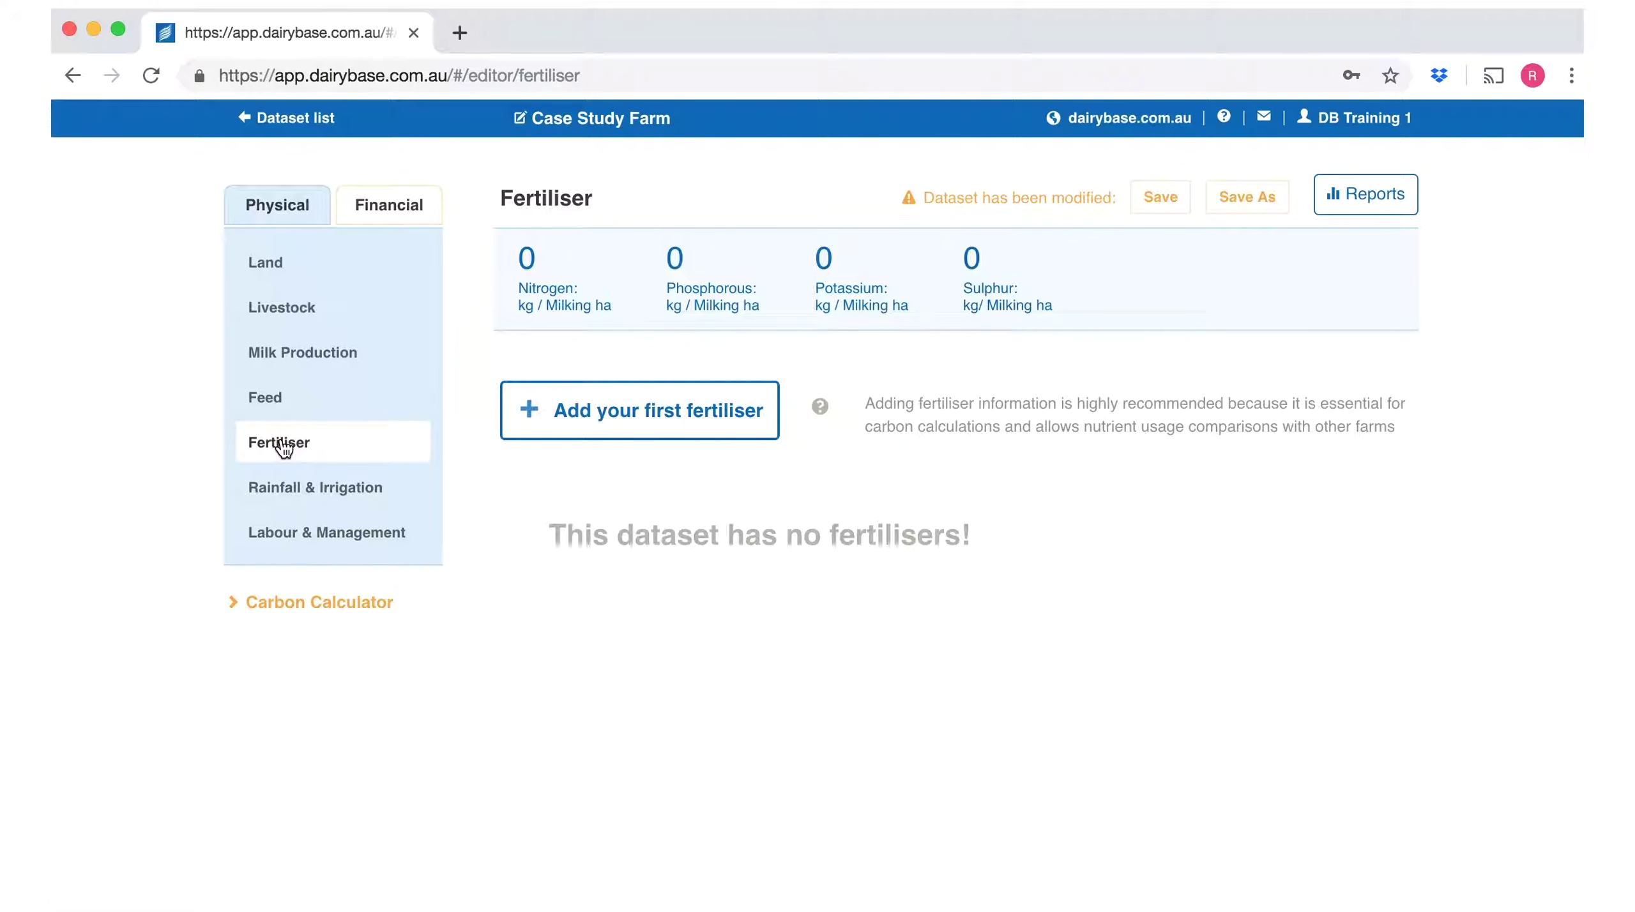
{"action": "left_click", "coordinate": [598, 423]}
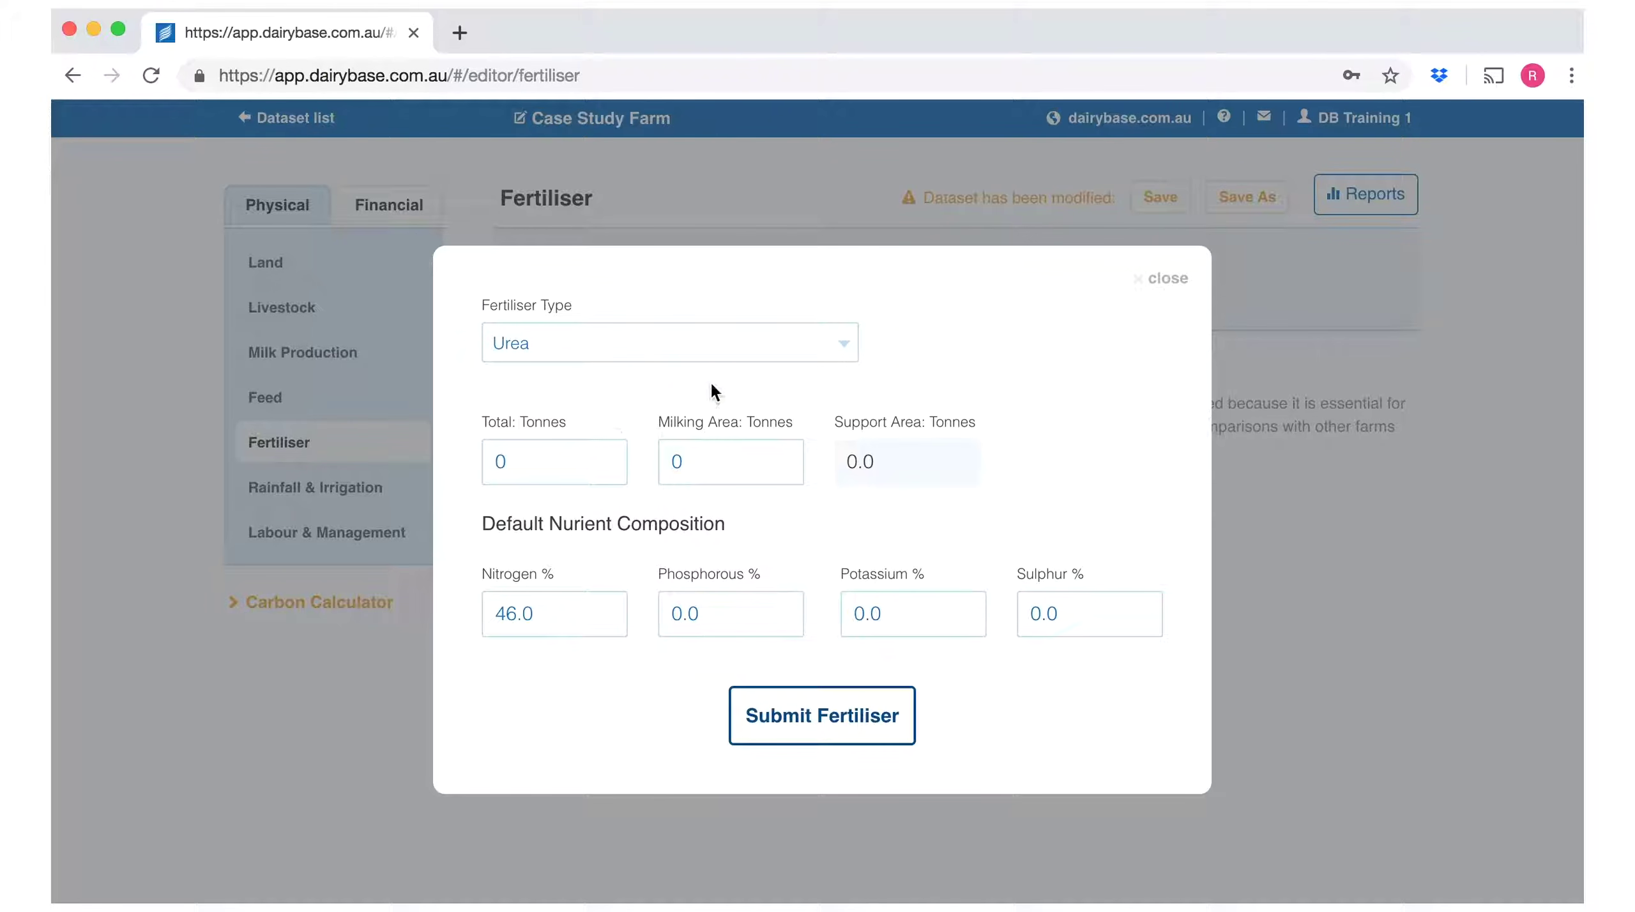
{"action": "left_click", "coordinate": [847, 354]}
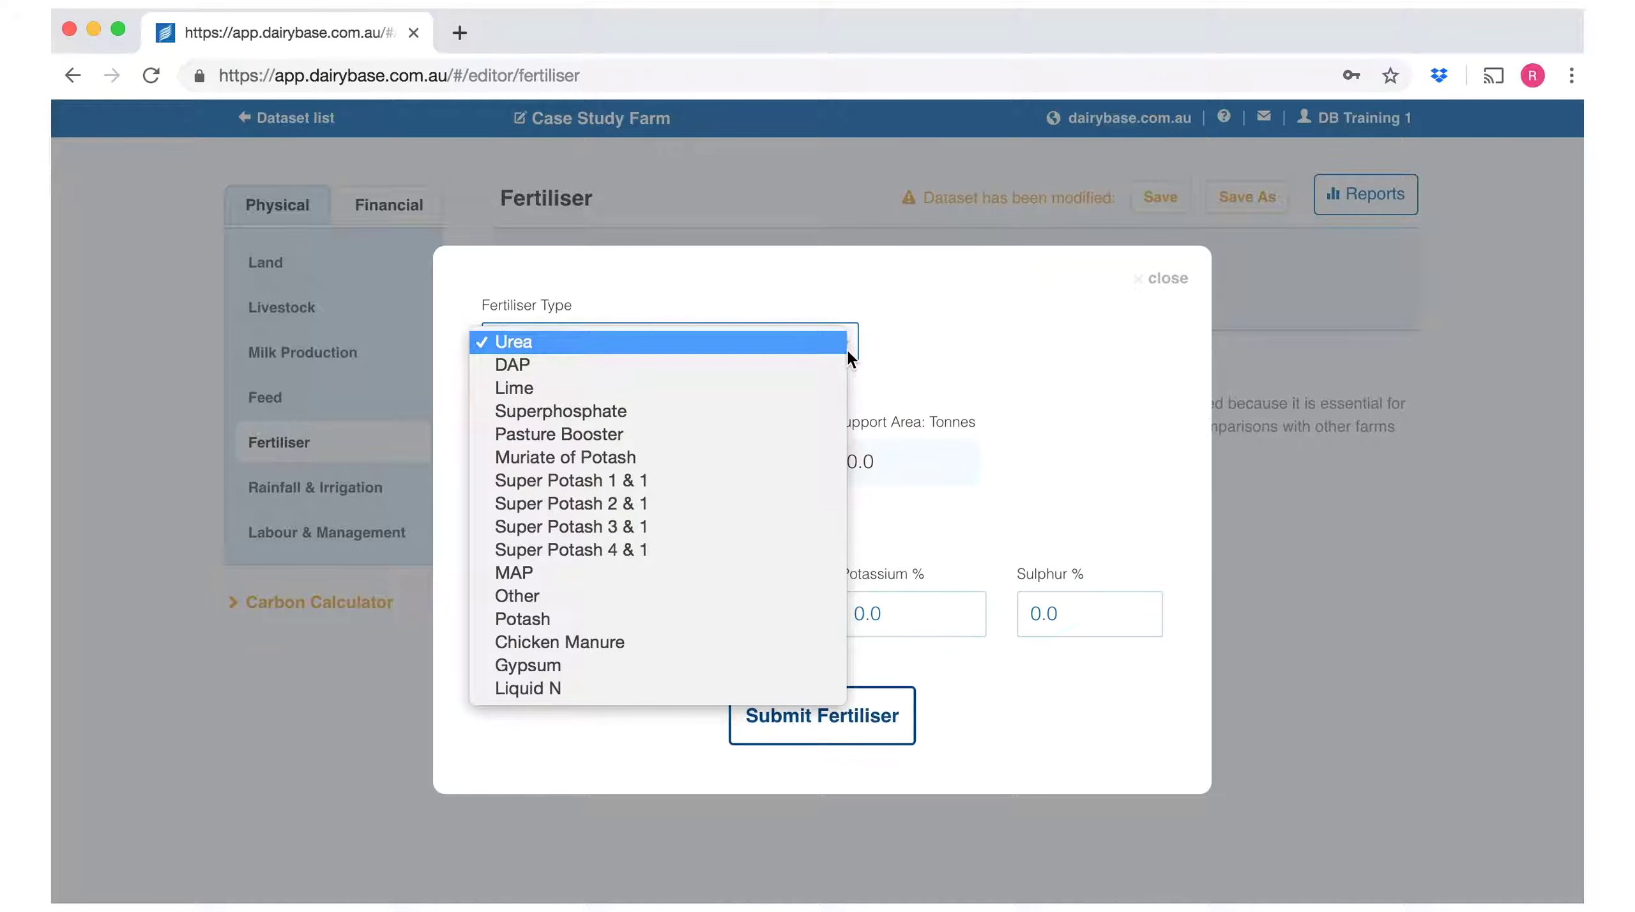
{"action": "left_click", "coordinate": [835, 367]}
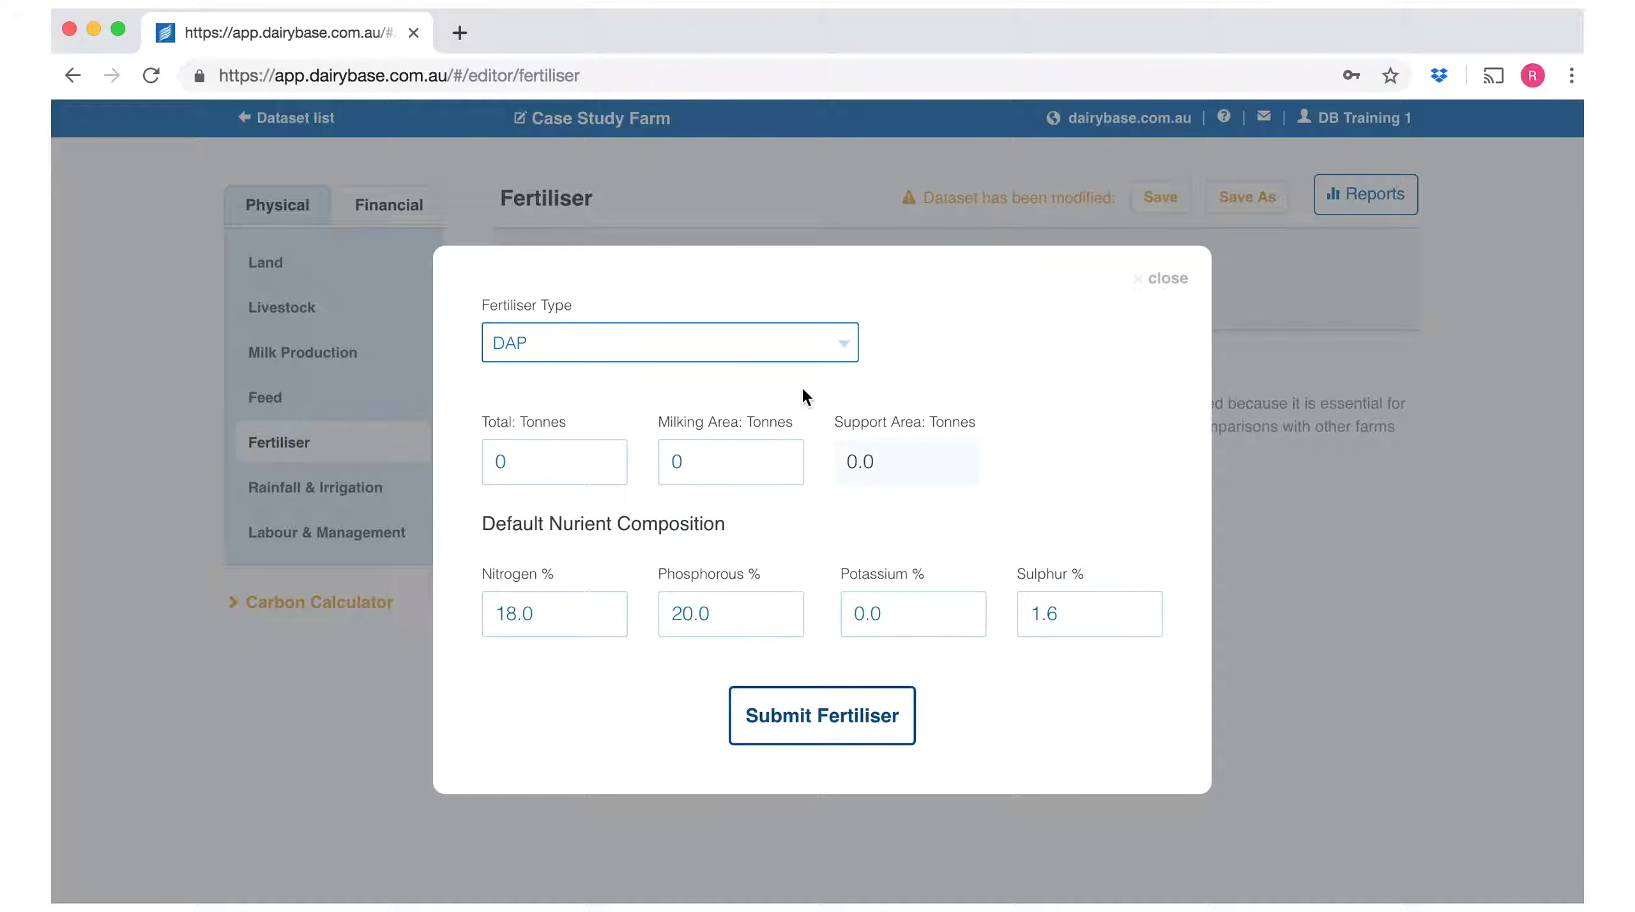
{"action": "left_click", "coordinate": [847, 351]}
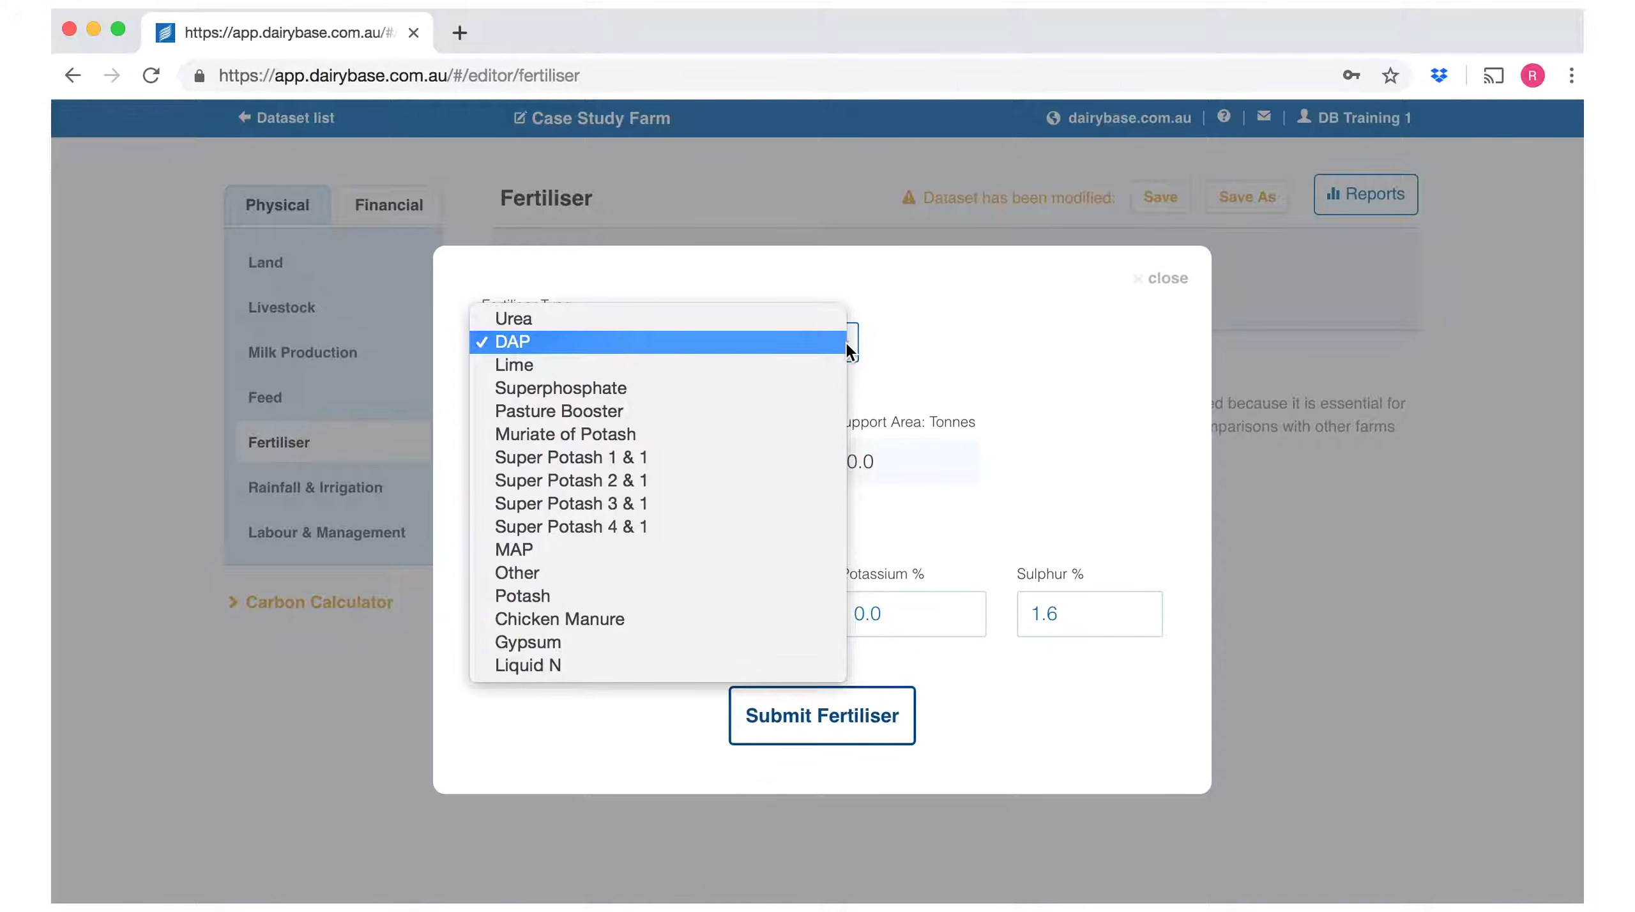
{"action": "left_click", "coordinate": [765, 570]}
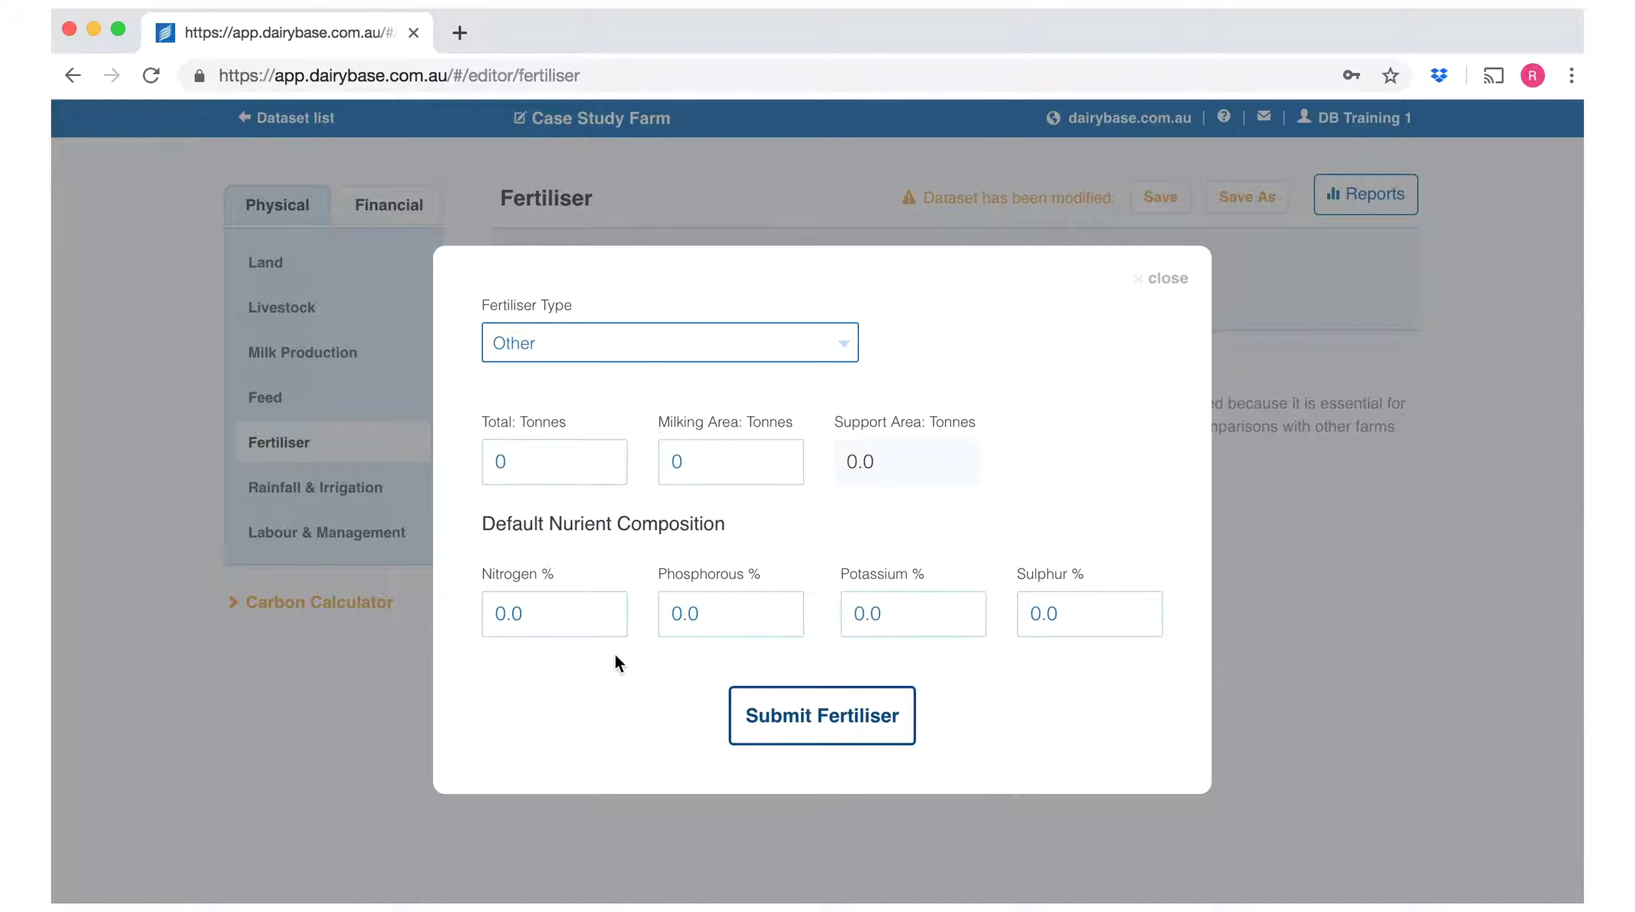
Set the fertiliser's nutrient composition to 28% nitrogen, 3.1% phosphorous and 7.5% potassium
{"action": "left_click", "coordinate": [534, 619]}
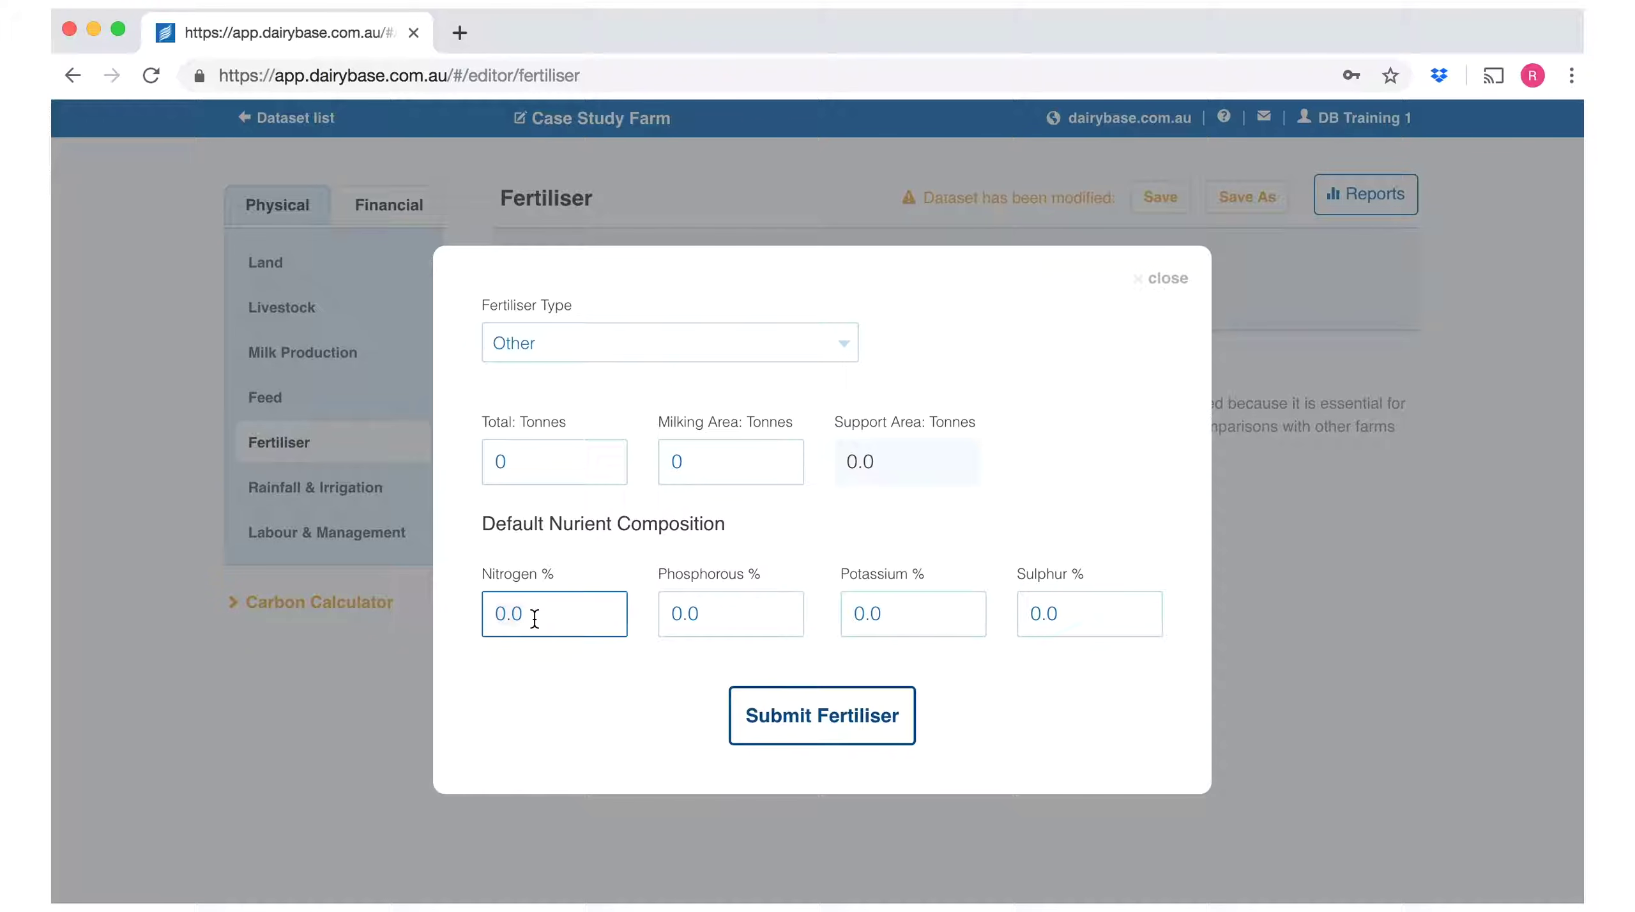
{"action": "type", "text": "28"}
{"action": "key", "text": "Tab"}
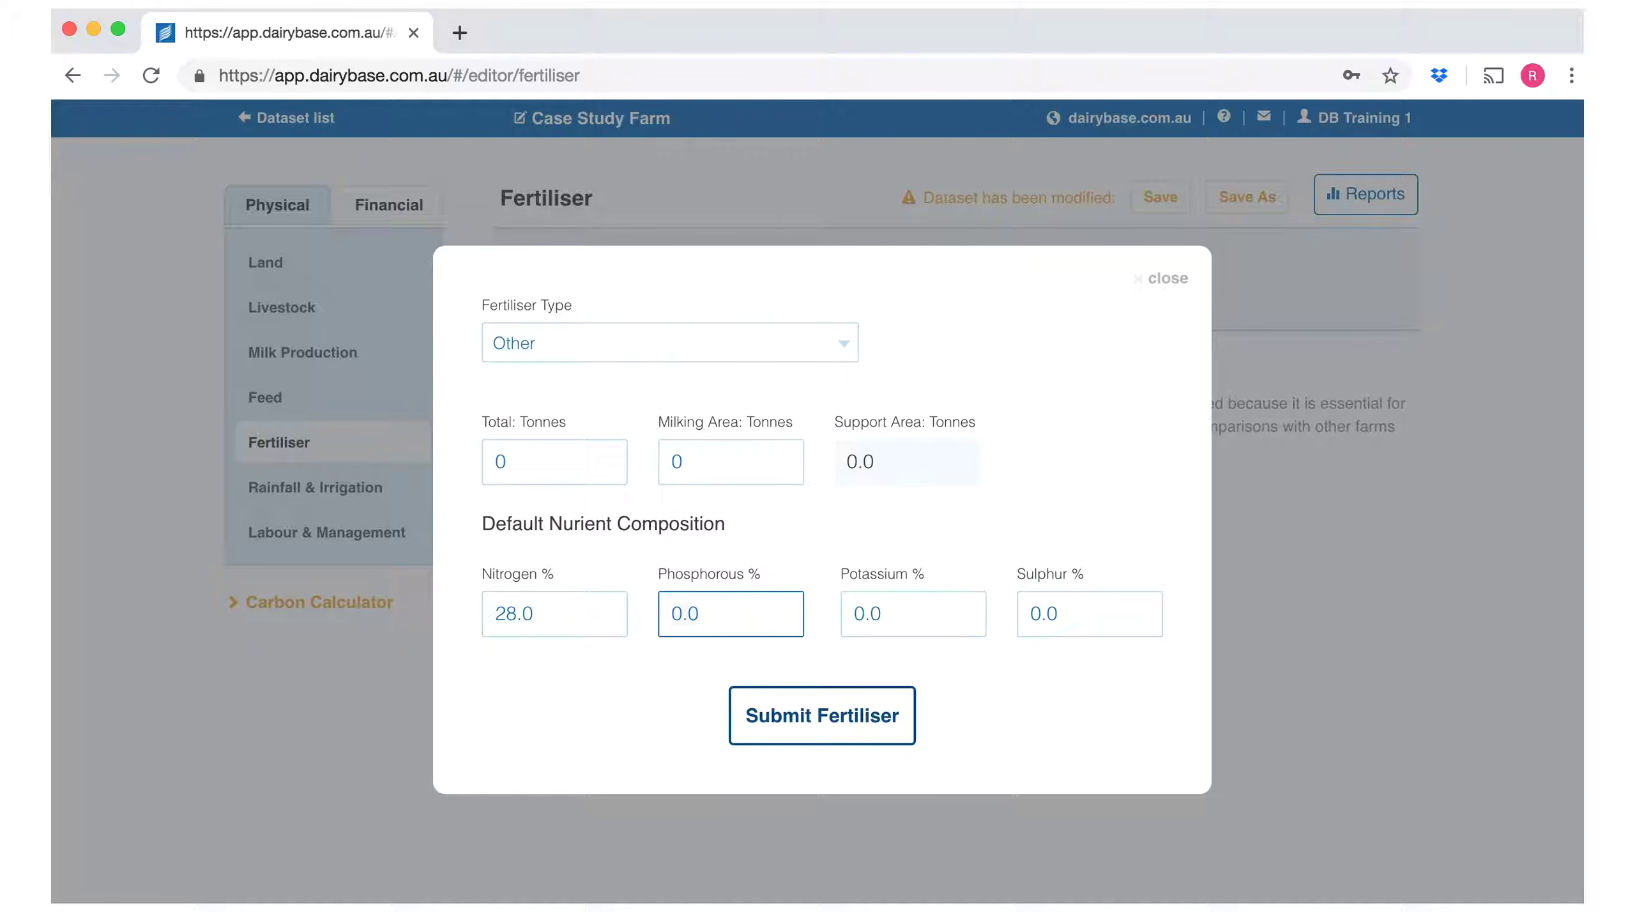
{"action": "type", "text": "3.1"}
{"action": "key", "text": "Tab"}
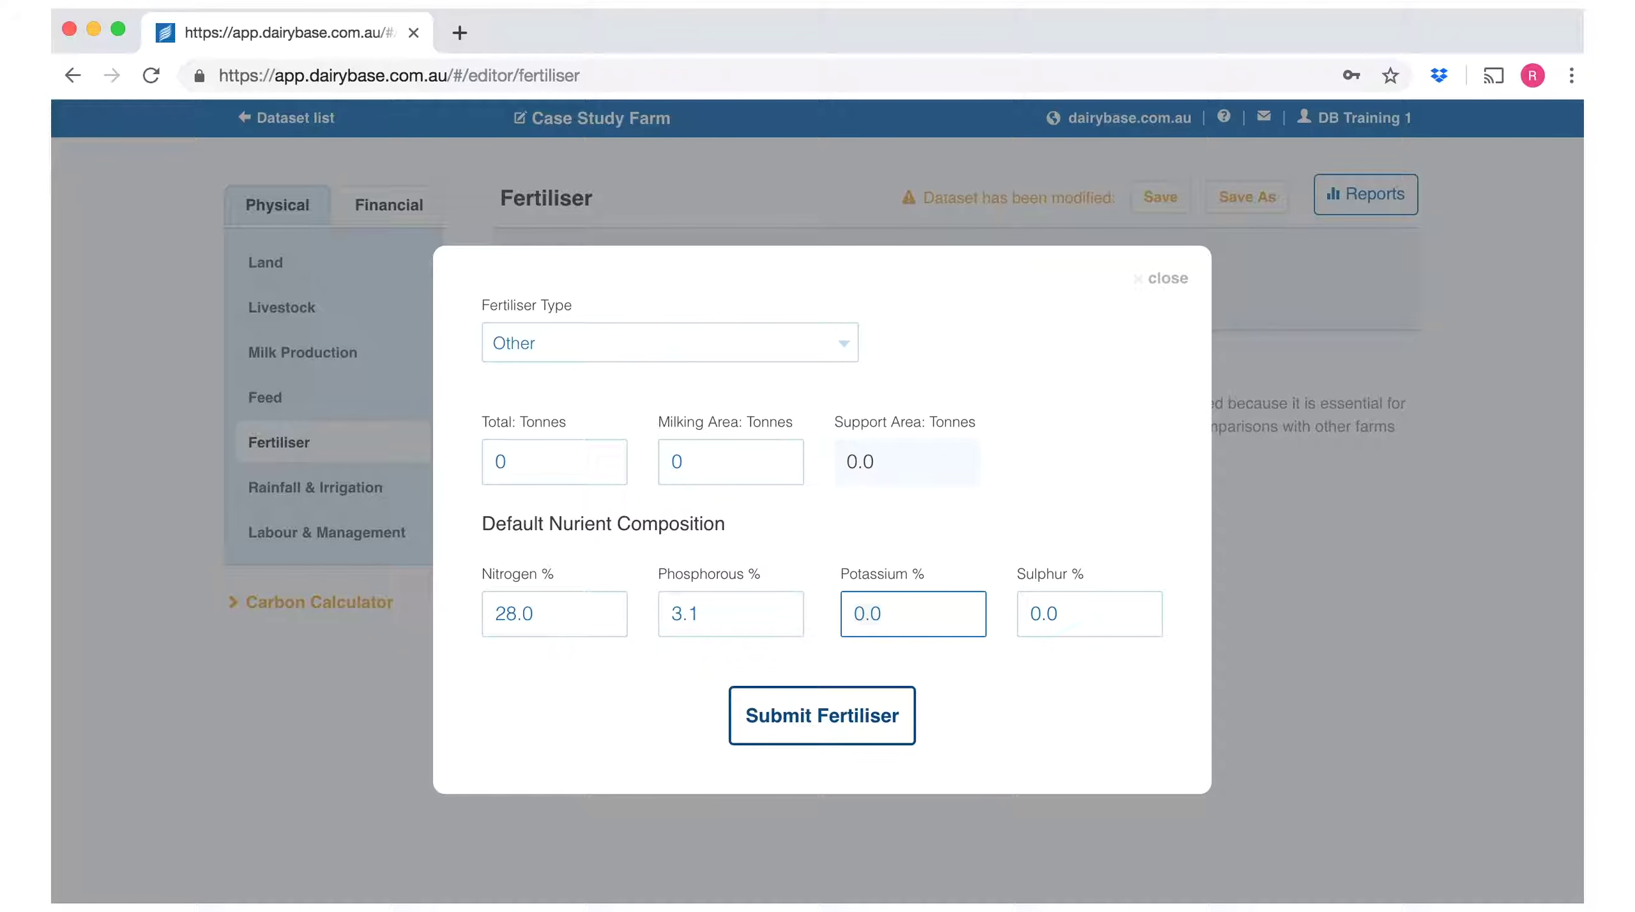
{"action": "type", "text": "7.5"}
{"action": "left_click", "coordinate": [1036, 632]}
Set the fertiliser's total to 150 tonnes with 120 tonnes on the milking area, and submit it
{"action": "left_click", "coordinate": [527, 471]}
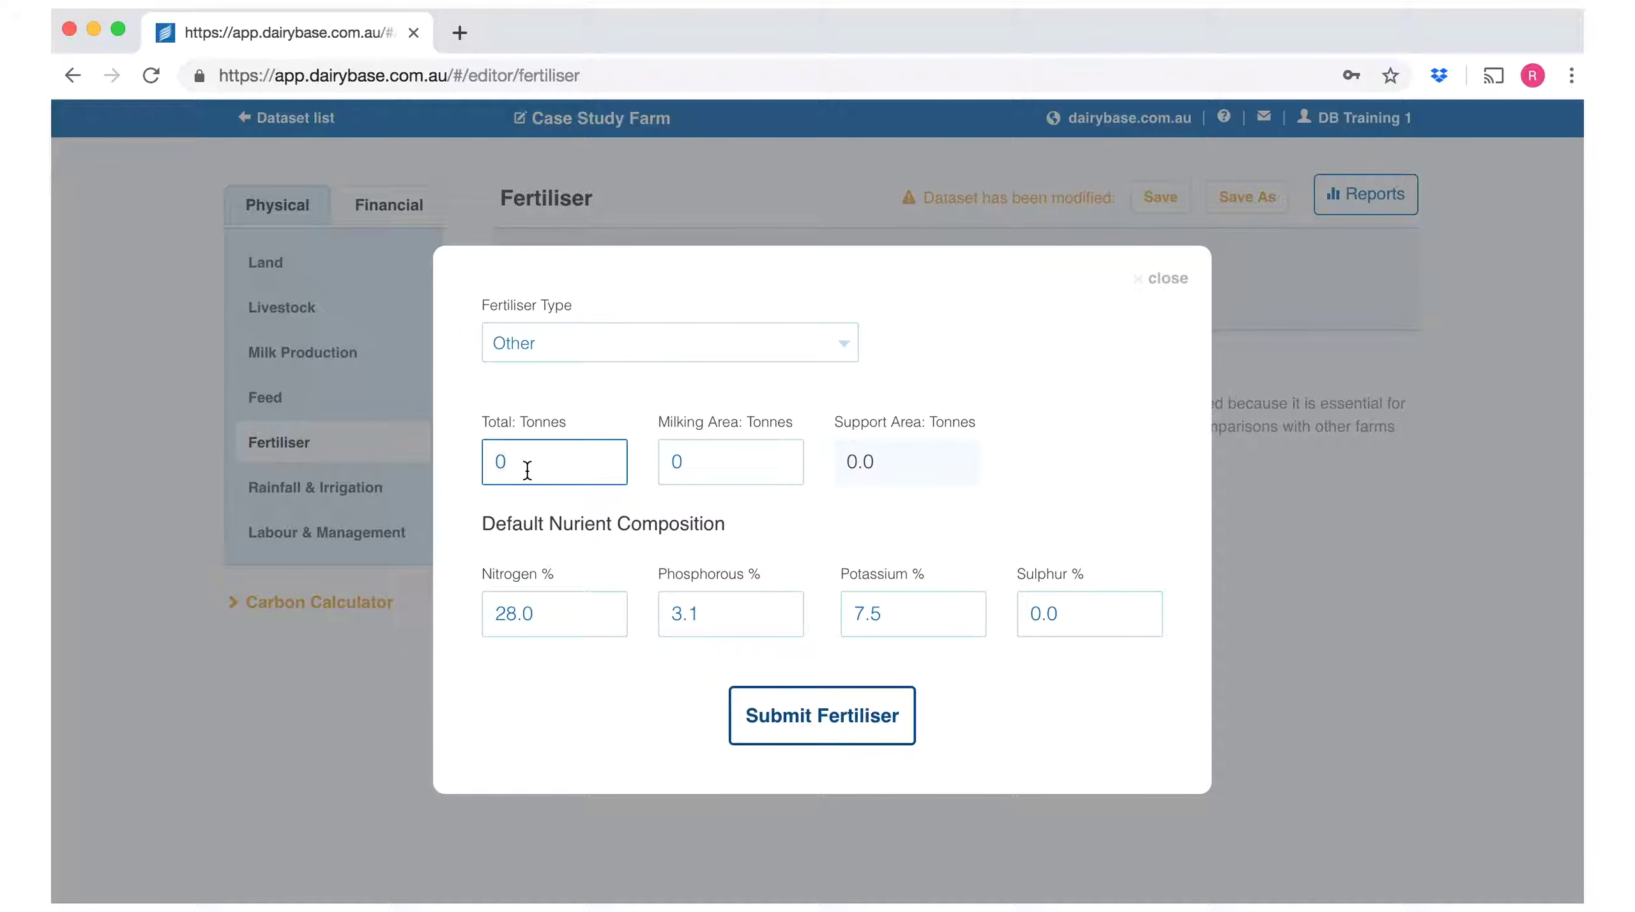
{"action": "key", "text": "BackSpace"}
{"action": "type", "text": "150"}
{"action": "key", "text": "Tab"}
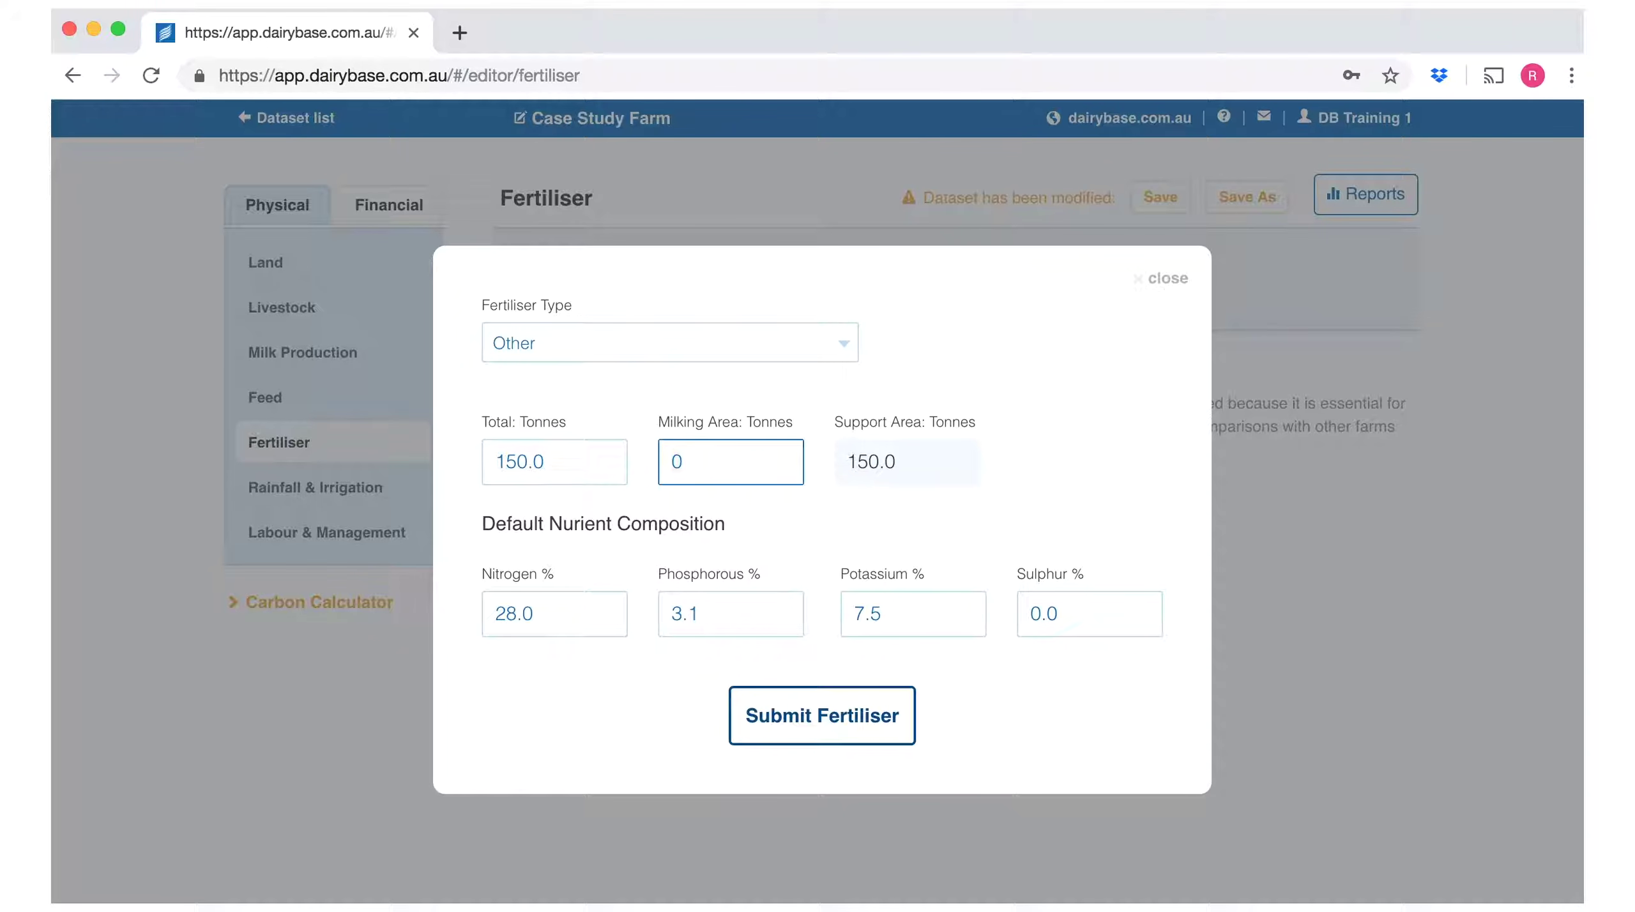
{"action": "key", "text": "BackSpace"}
{"action": "type", "text": "120"}
{"action": "key", "text": "Tab"}
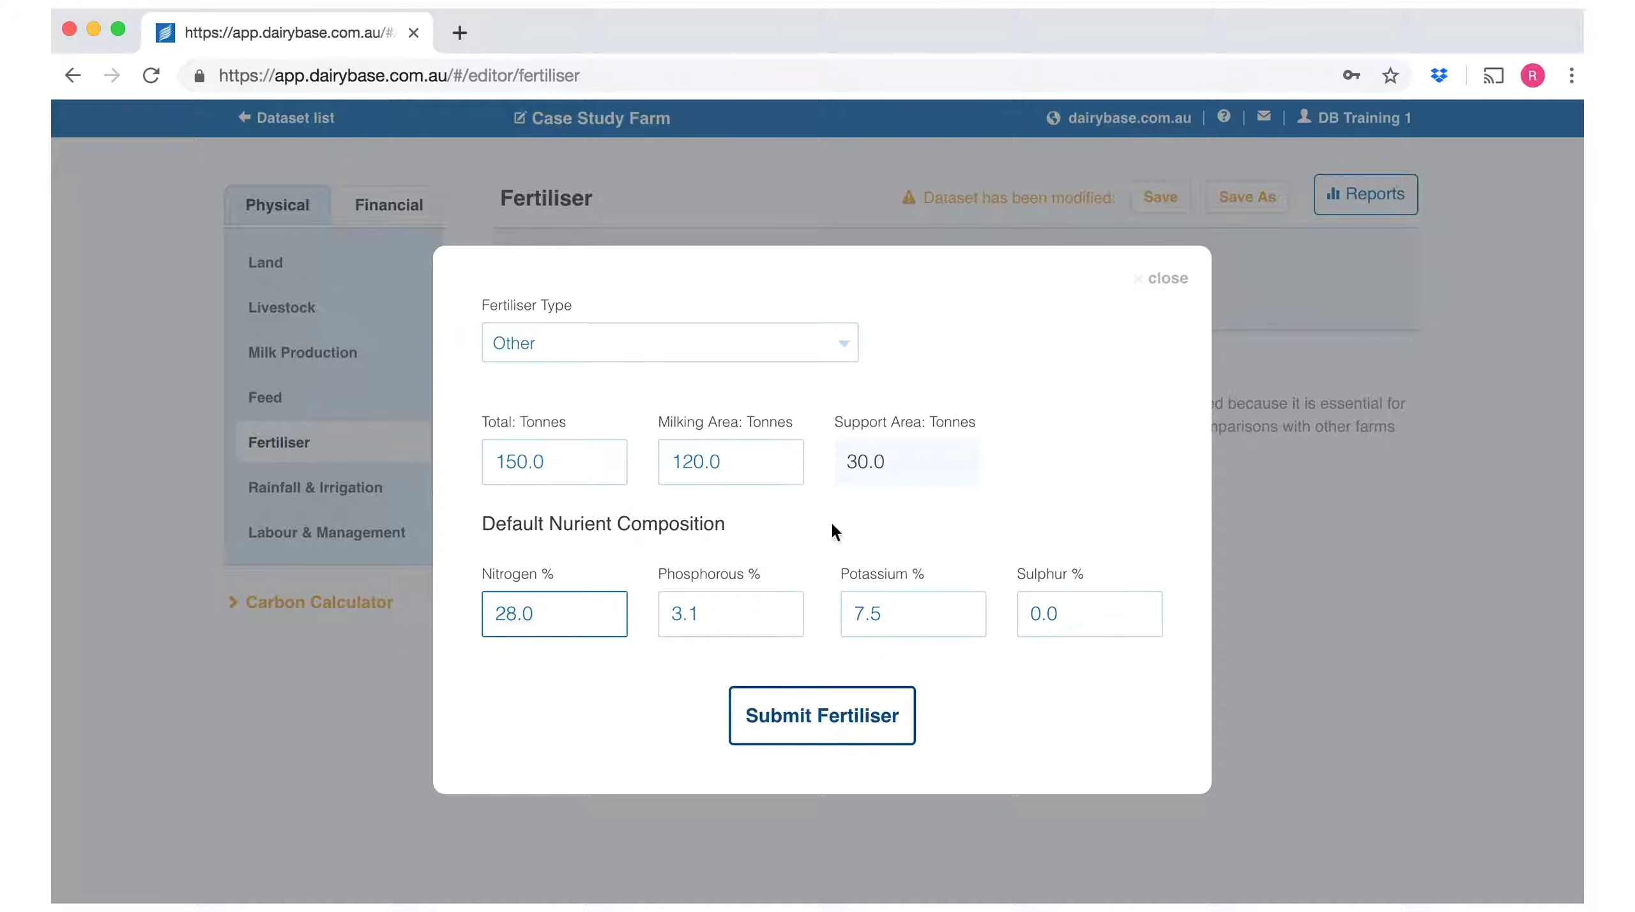
{"action": "left_click", "coordinate": [791, 728]}
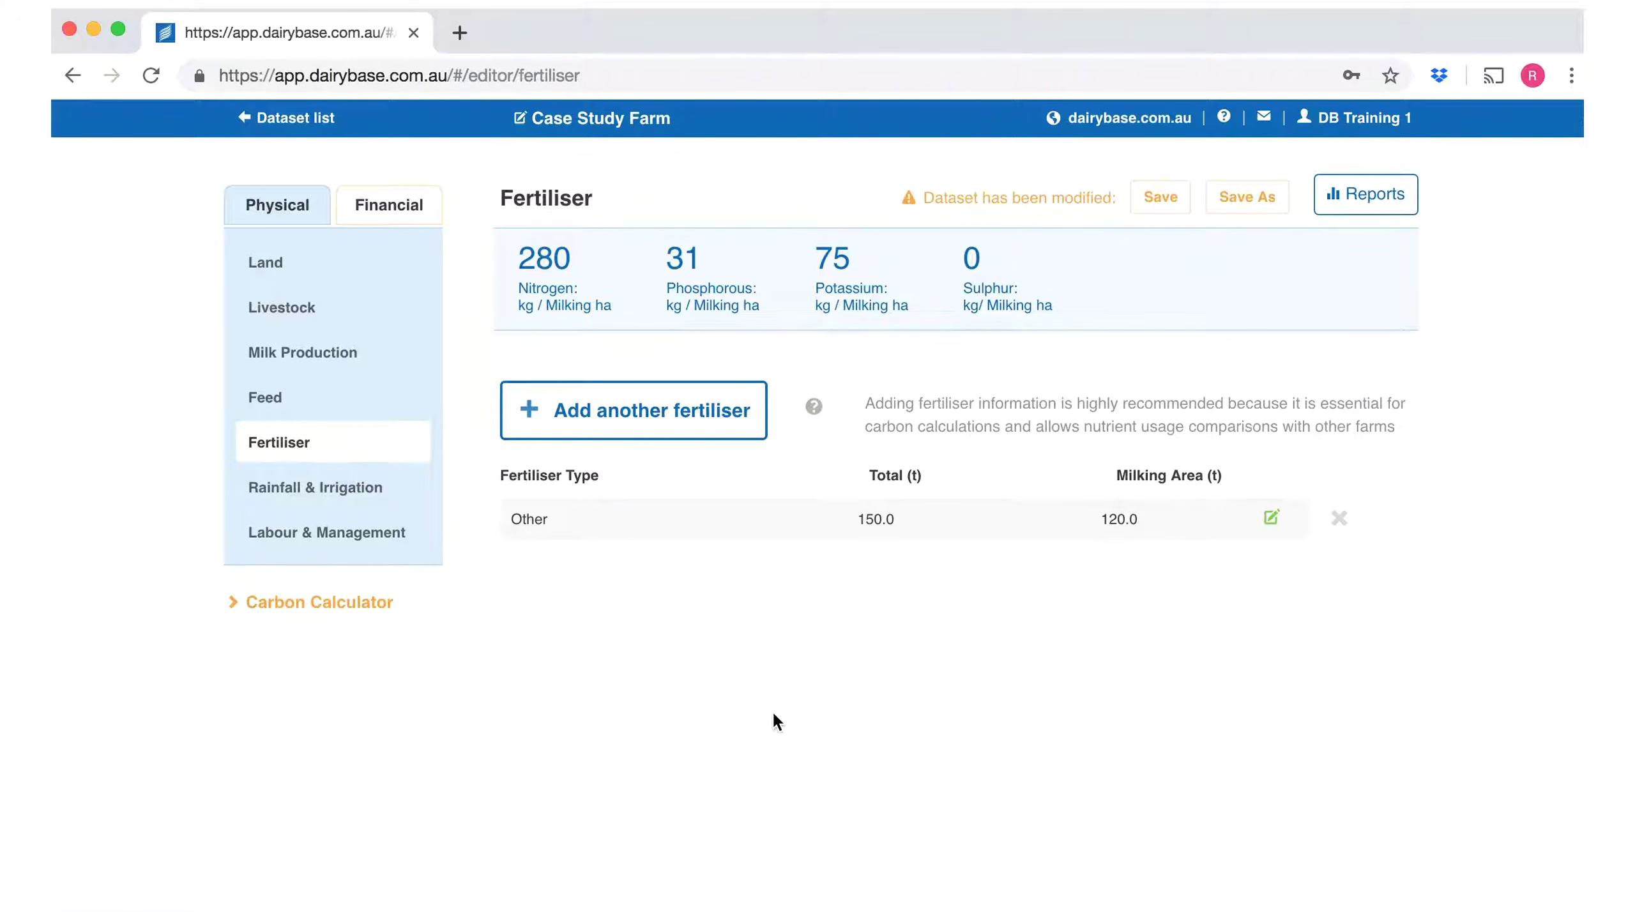
In the Rainfall & Irrigation data, set the rainfall measured to 925 and the annual average rainfall to 1050
{"action": "left_click", "coordinate": [354, 493]}
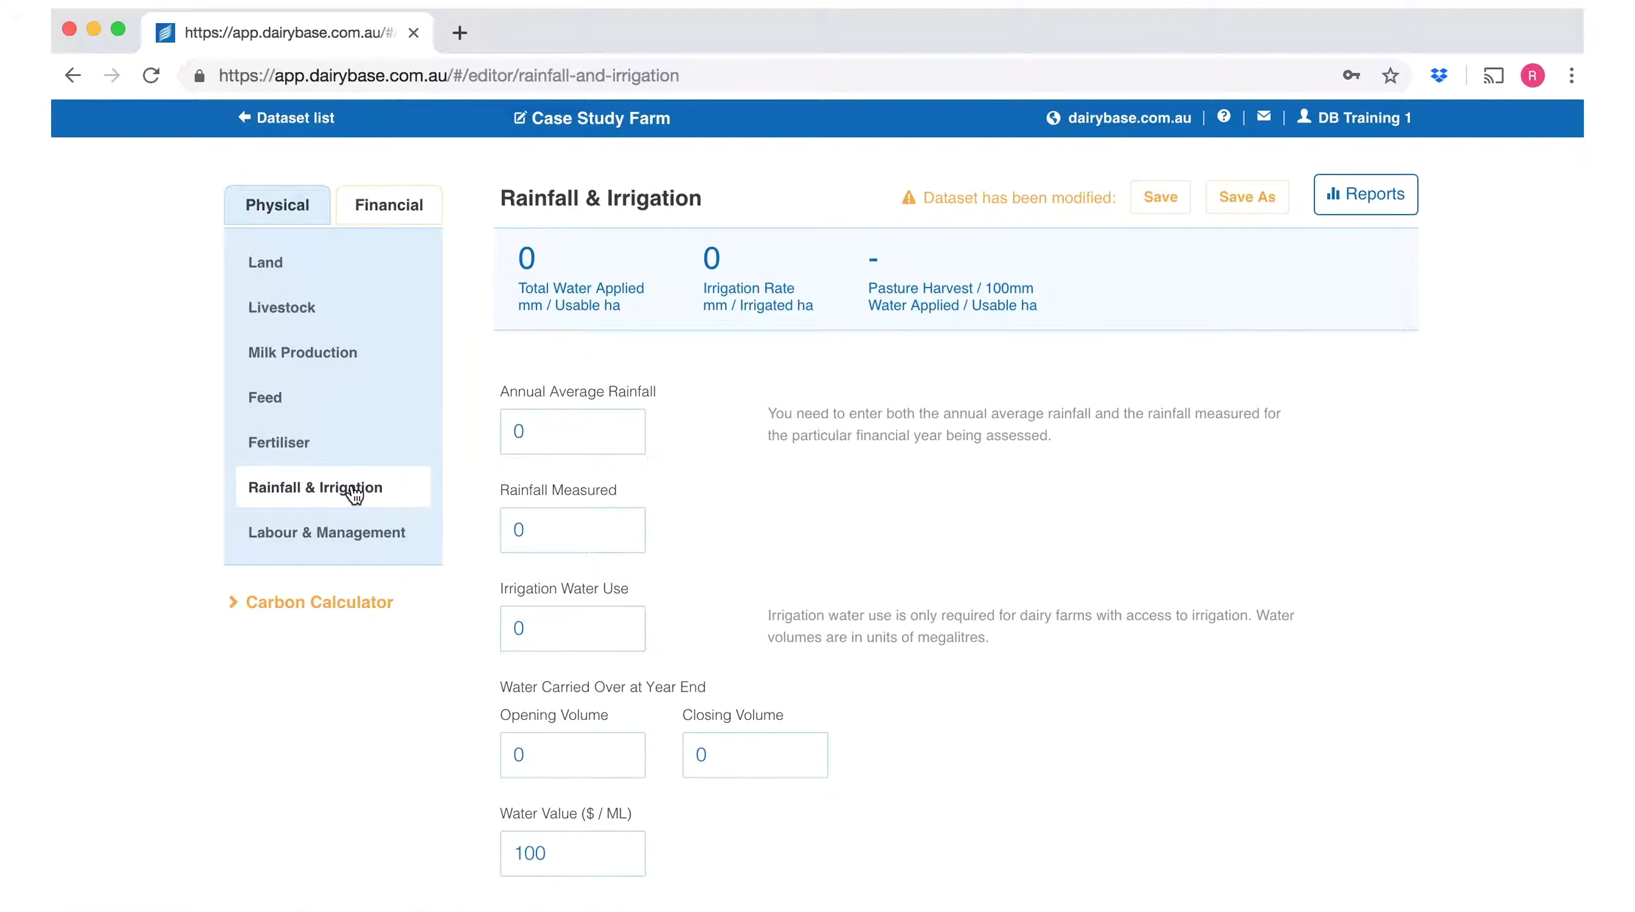
{"action": "left_click", "coordinate": [521, 526]}
{"action": "type", "text": "925"}
{"action": "left_click", "coordinate": [546, 433]}
{"action": "type", "text": "10"}
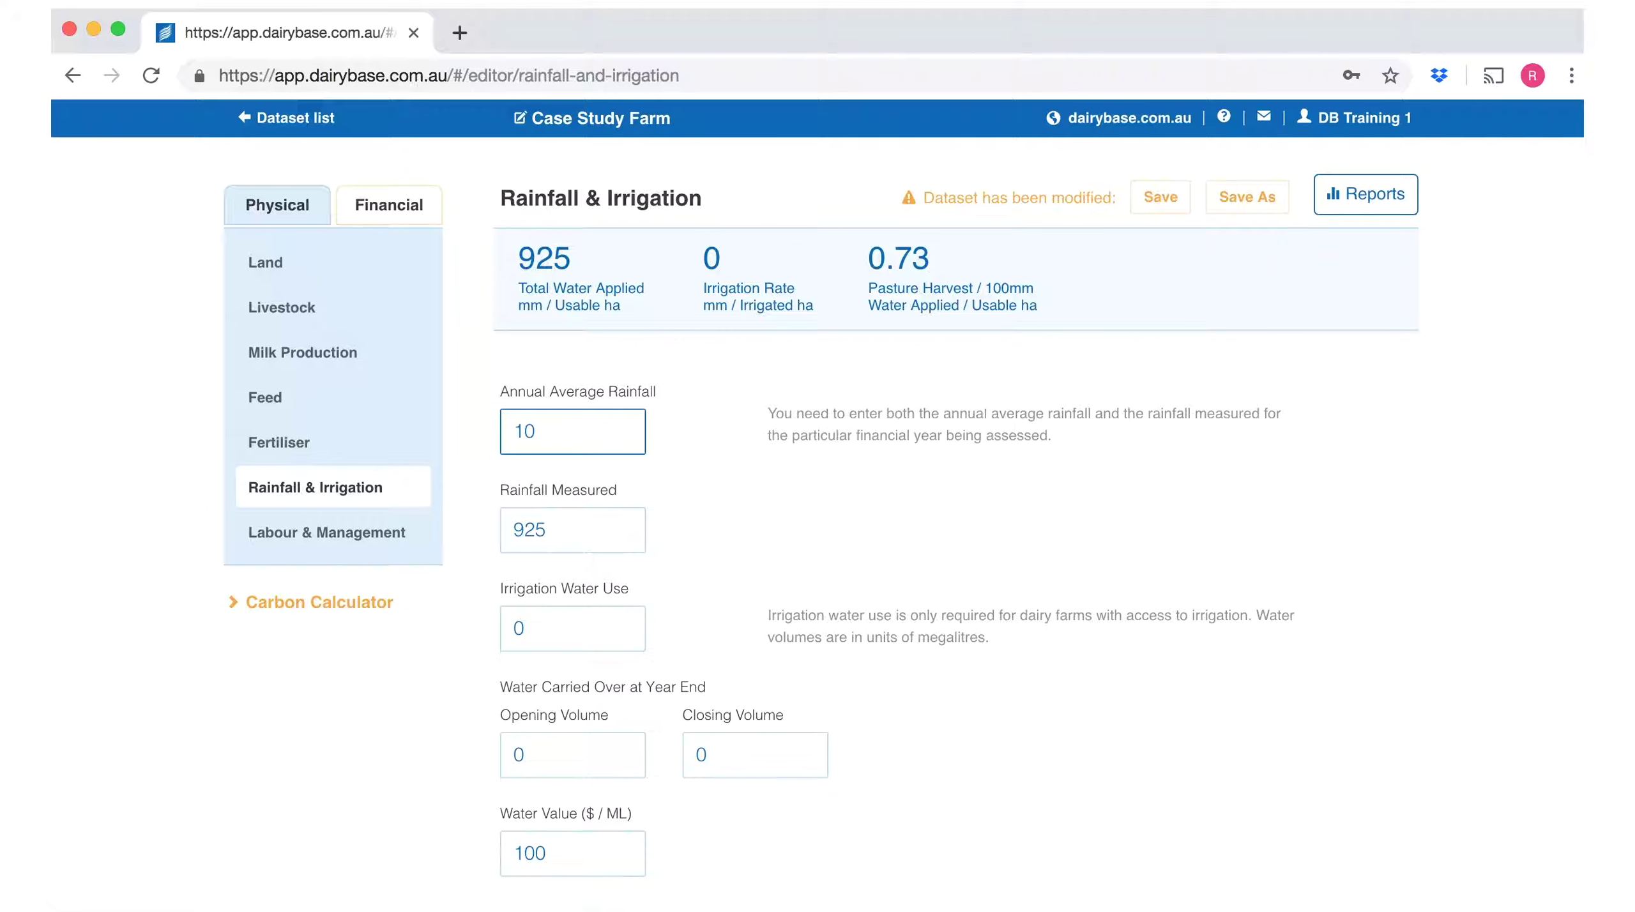
{"action": "type", "text": "50"}
{"action": "scroll", "coordinate": [575, 636], "scroll_direction": "down", "scroll_amount": 1}
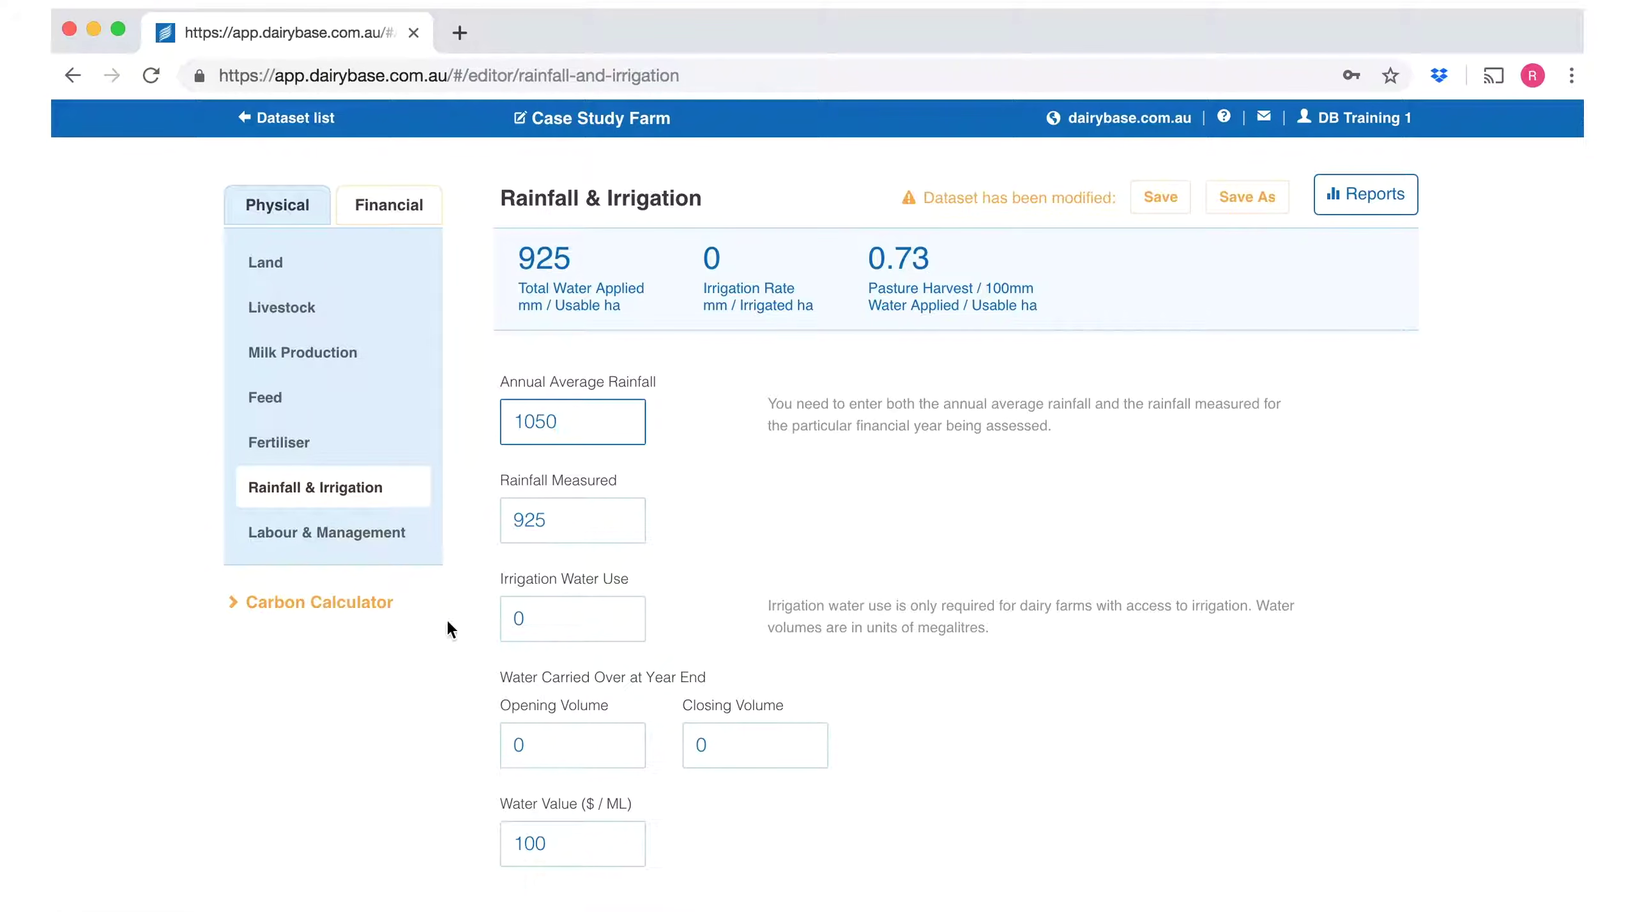
In the Labour & Management data, enter 1.10 paid employees and 1.95 unpaid family/sharefarmer labour, and save the dataset
{"action": "left_click", "coordinate": [365, 538]}
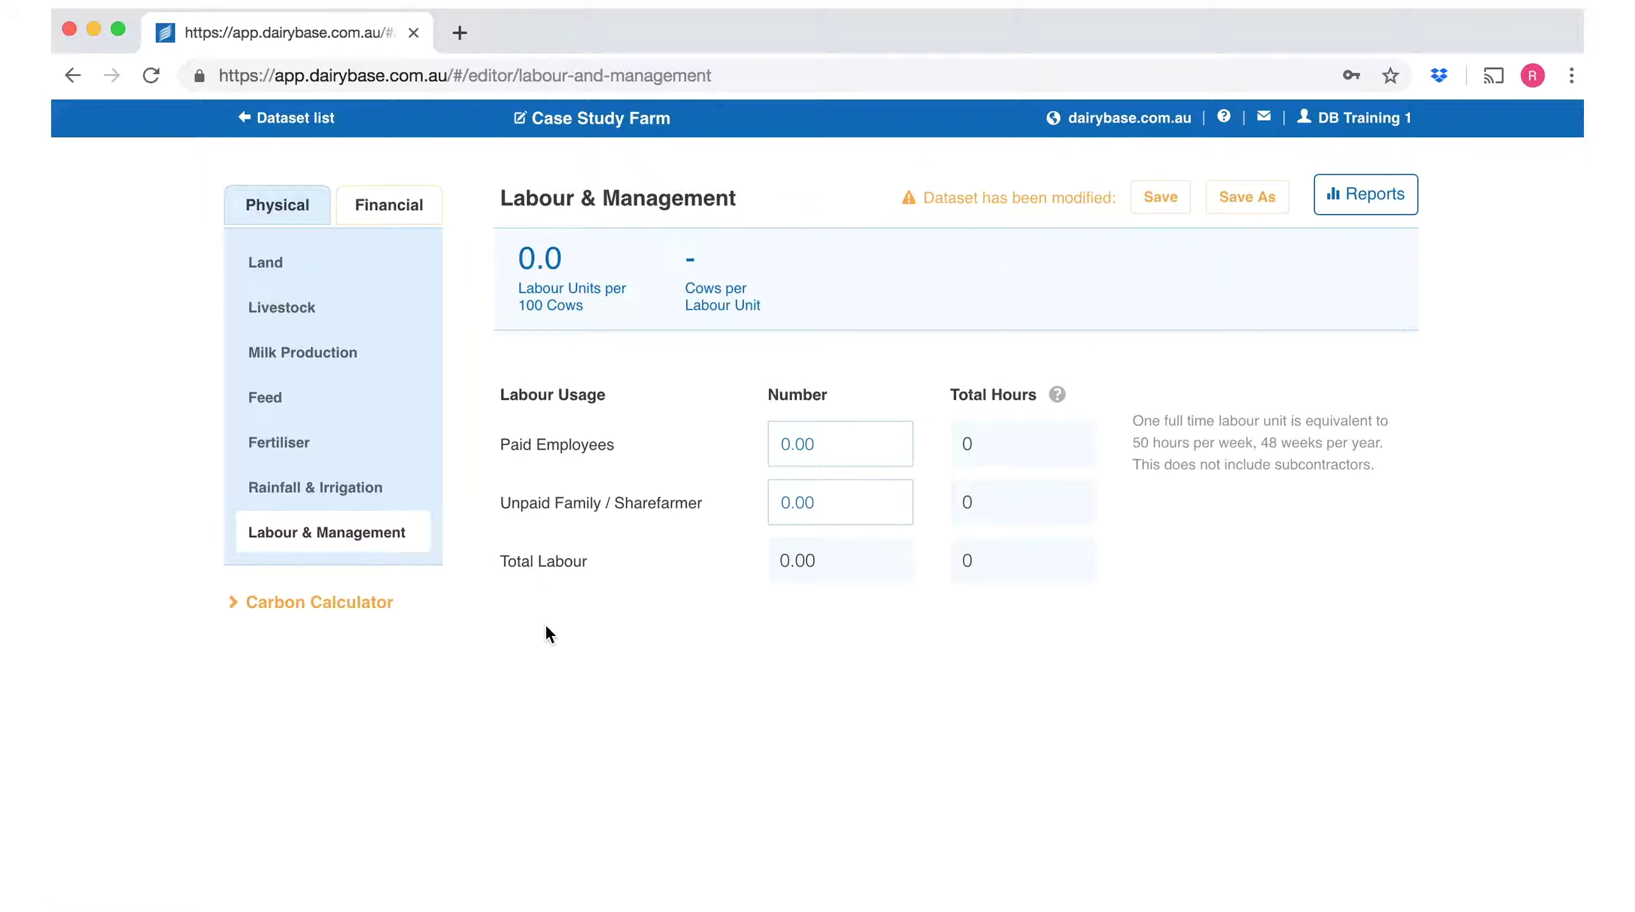
{"action": "left_click", "coordinate": [817, 434]}
{"action": "type", "text": "1.10"}
{"action": "left_click", "coordinate": [830, 526]}
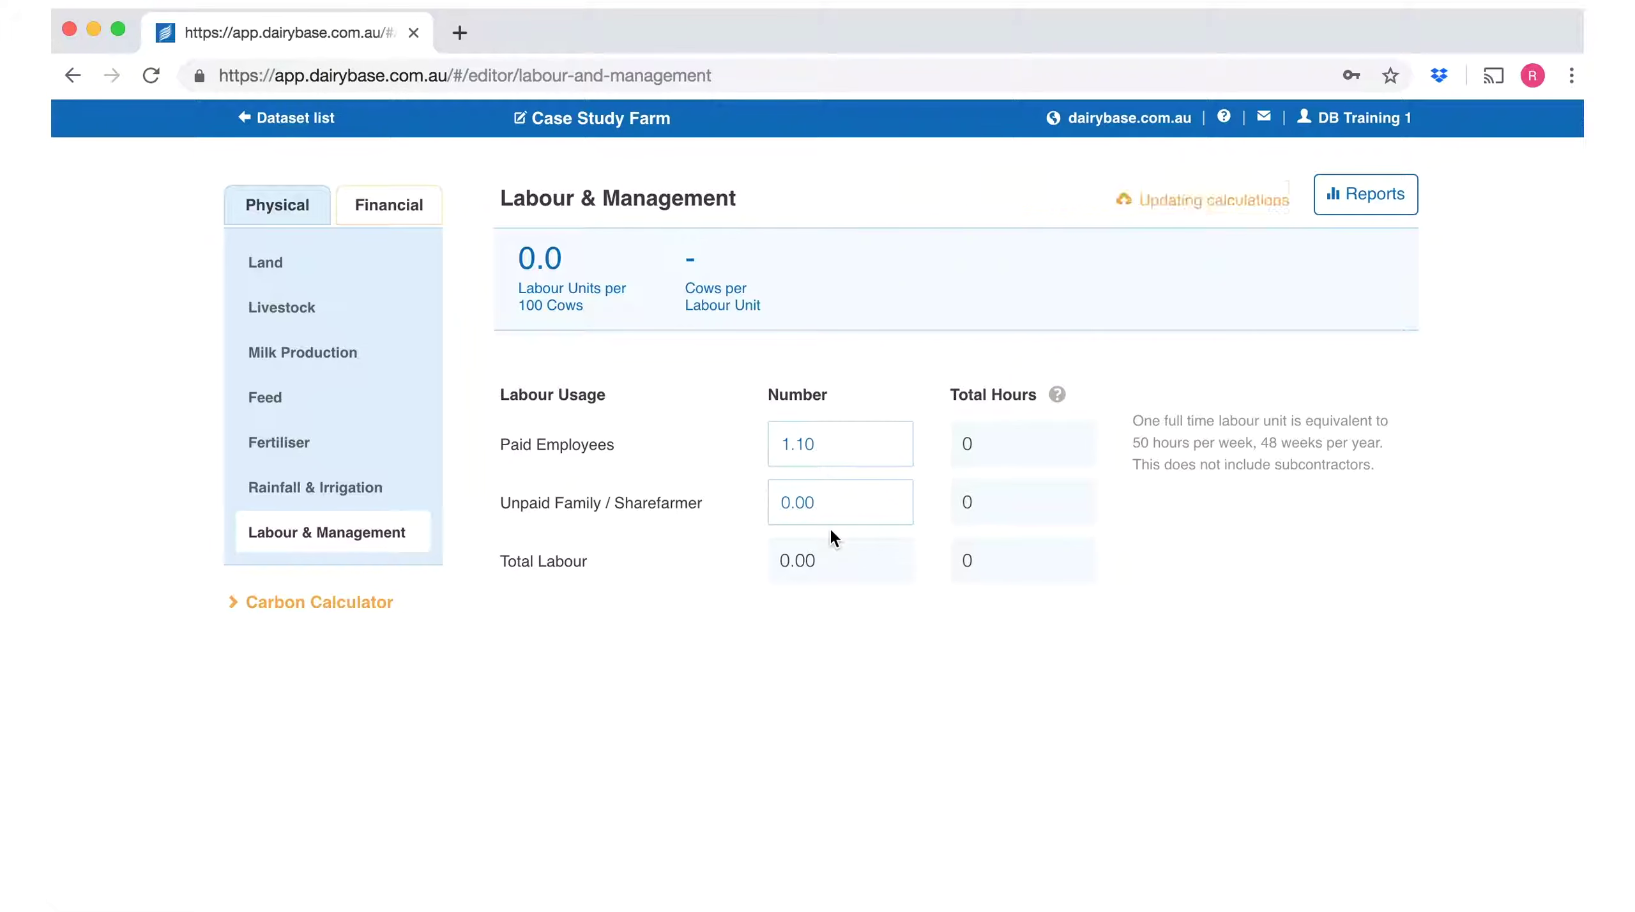
{"action": "left_click", "coordinate": [823, 505]}
{"action": "type", "text": "1.95"}
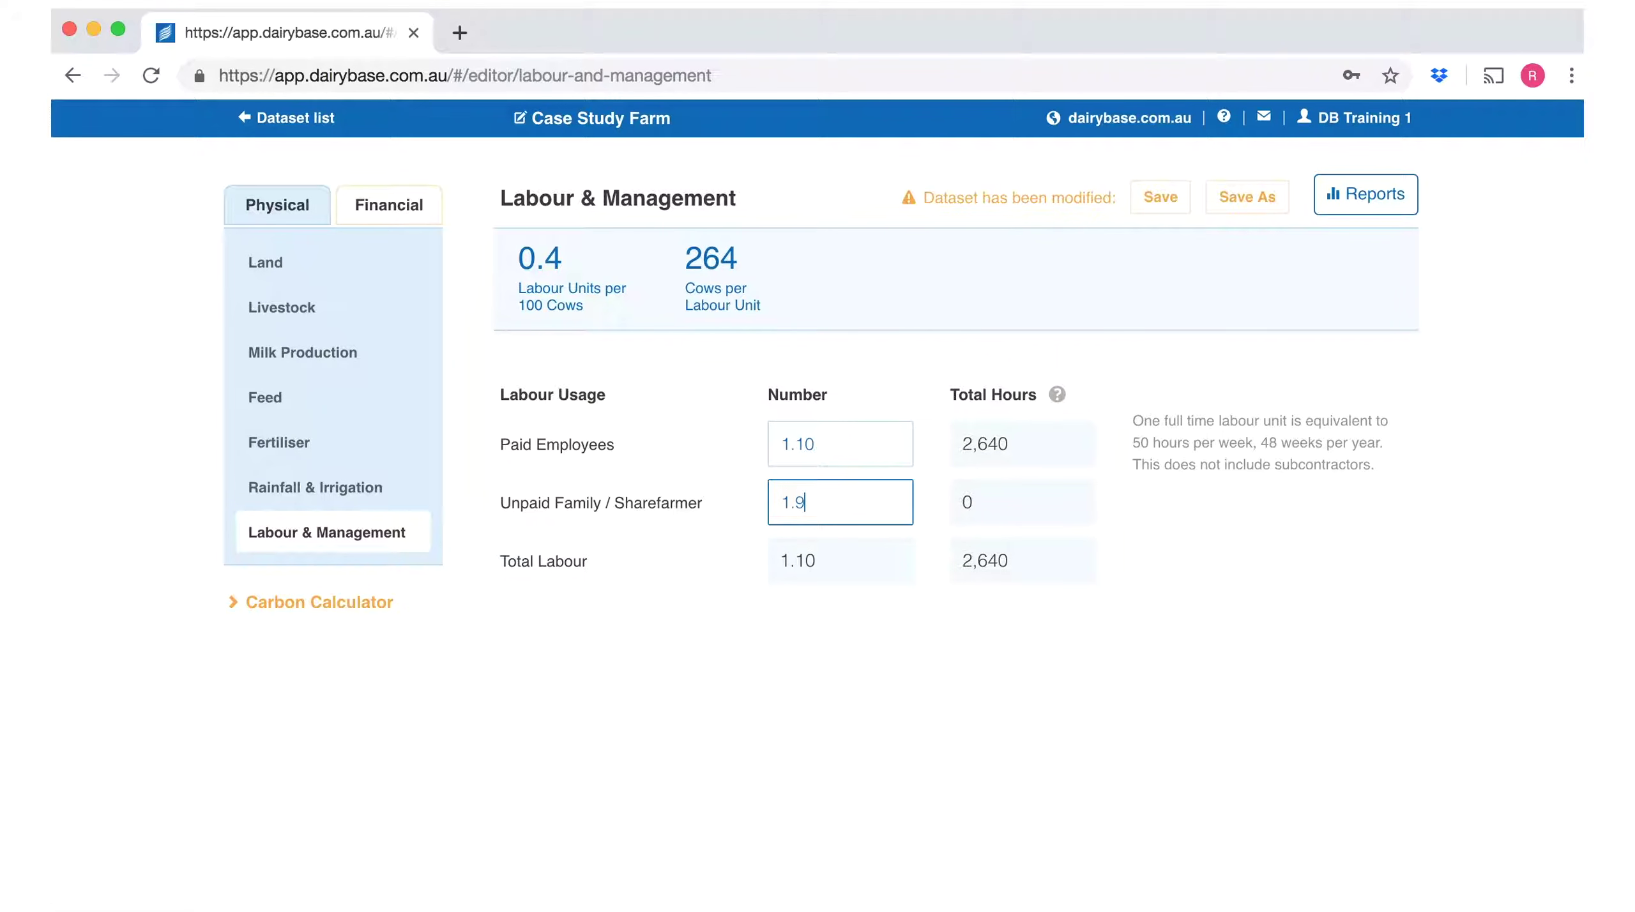
{"action": "left_click", "coordinate": [805, 648]}
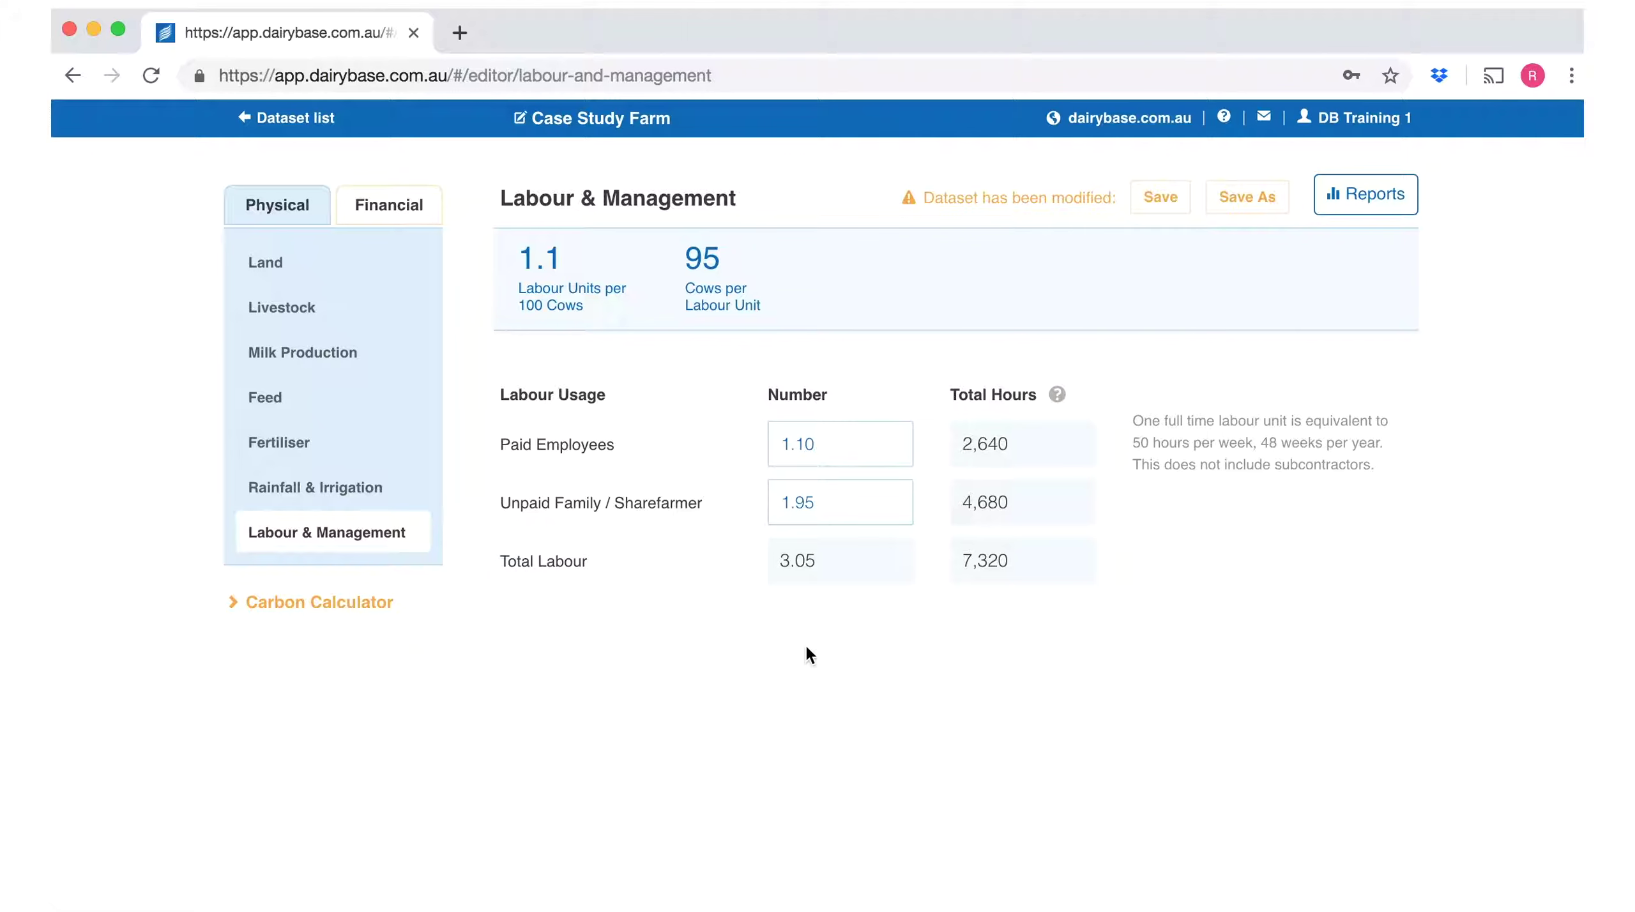
{"action": "left_click", "coordinate": [1166, 192]}
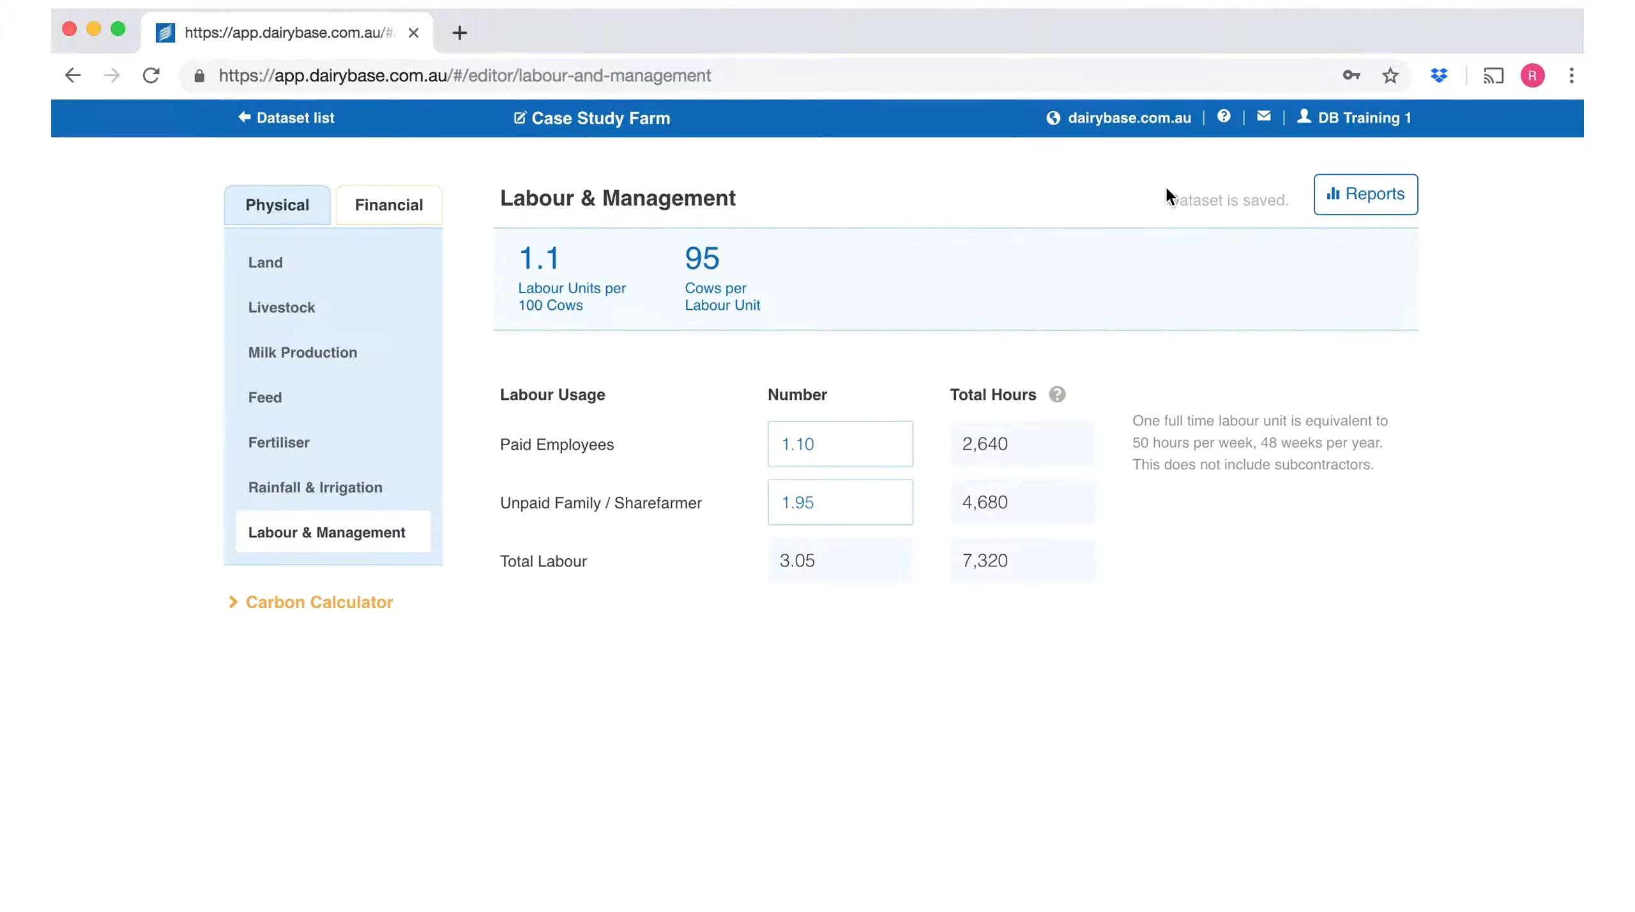